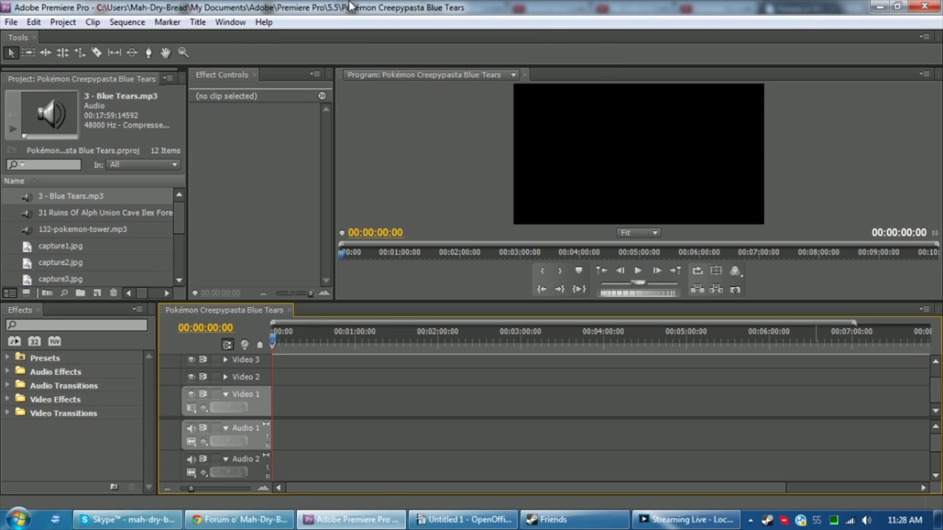
Look through the project bin to examine the imported audio tracks, capture images, sequence and title image
click(679, 520)
click(679, 520)
drag(179, 220, 182, 145)
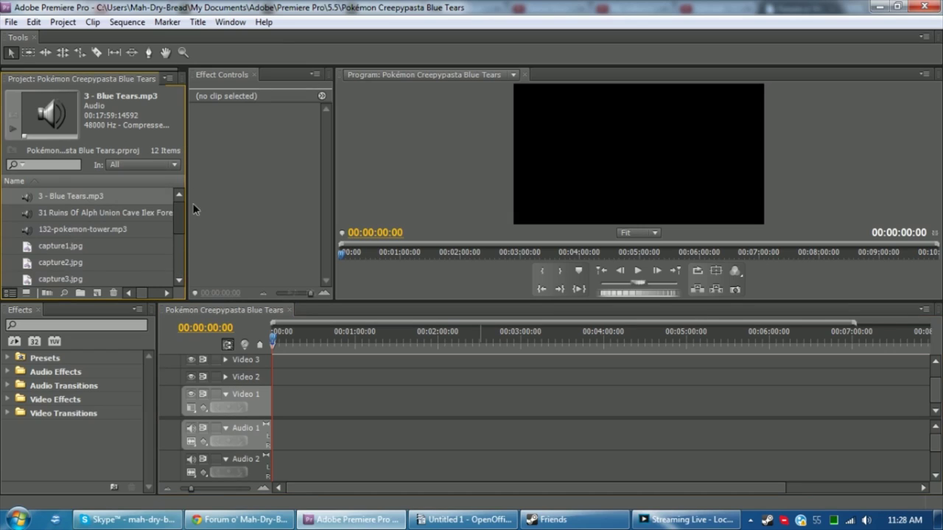
drag(179, 210, 194, 295)
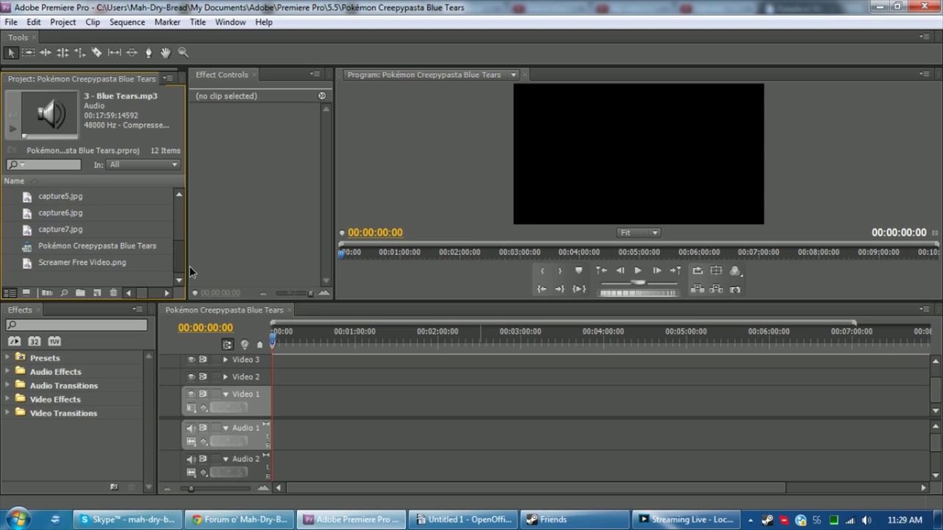
drag(189, 266, 183, 242)
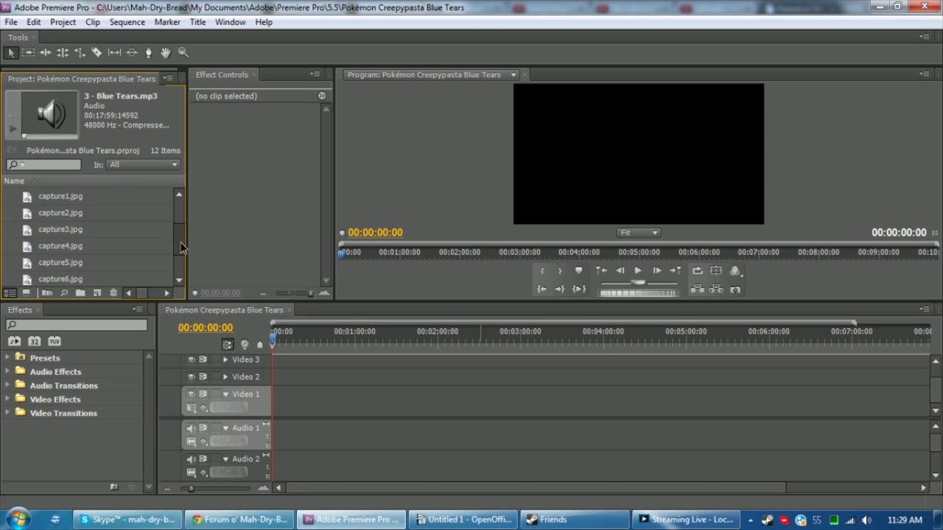
scroll(173, 244, down, 1)
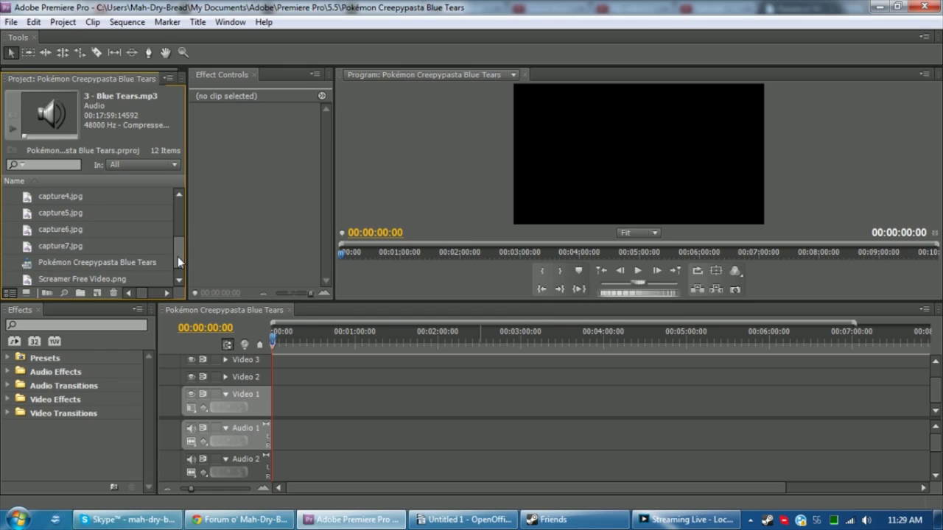
scroll(178, 256, down, 1)
click(40, 262)
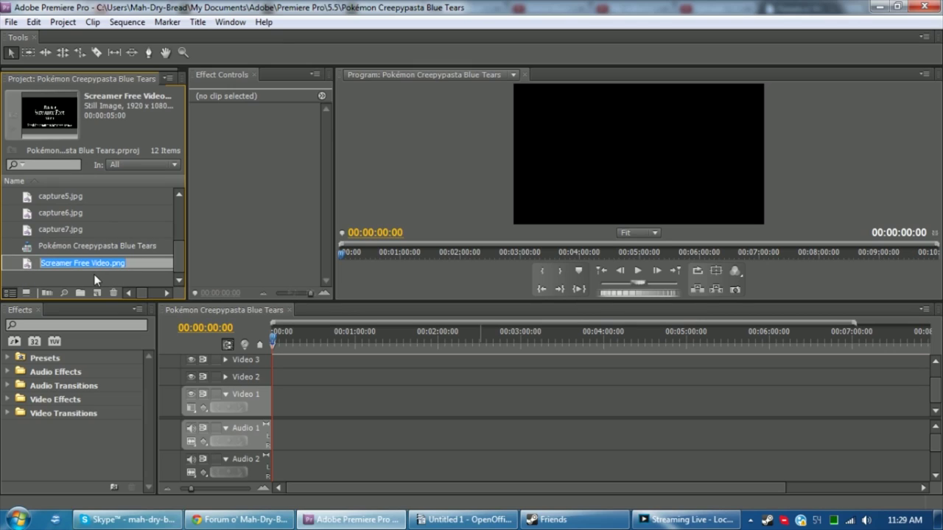
click(56, 270)
scroll(178, 261, up, 3)
scroll(178, 262, down, 3)
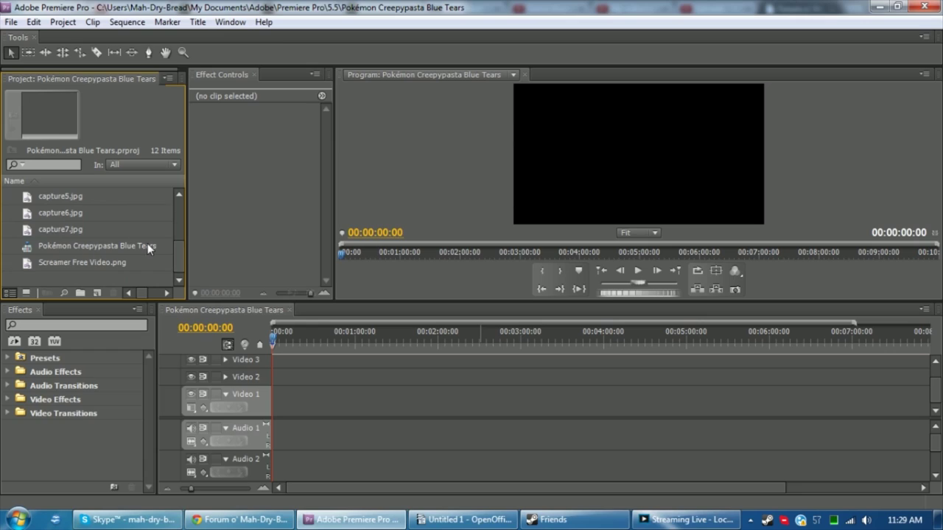
drag(170, 255, 173, 186)
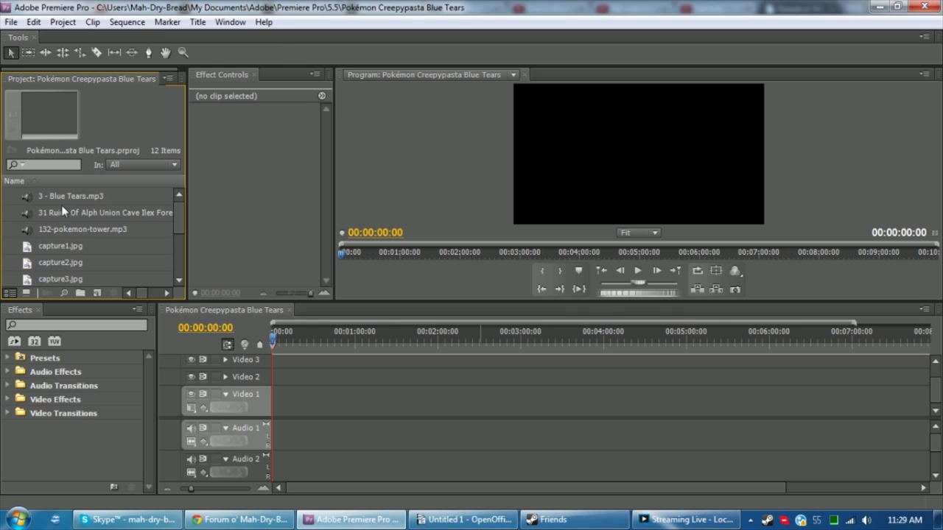
Place Screamer Free Video.png at the very start of the Video 1 track
scroll(180, 226, down, 3)
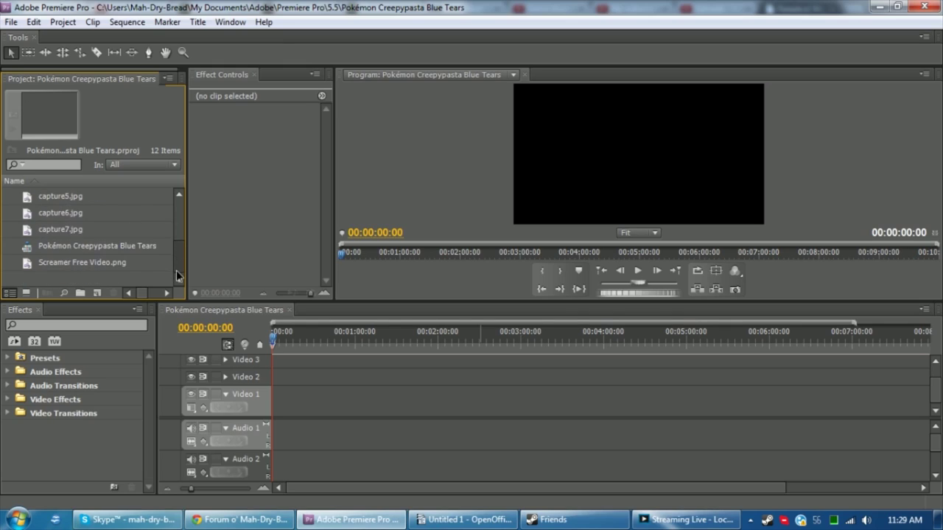
click(48, 261)
drag(48, 262, 274, 402)
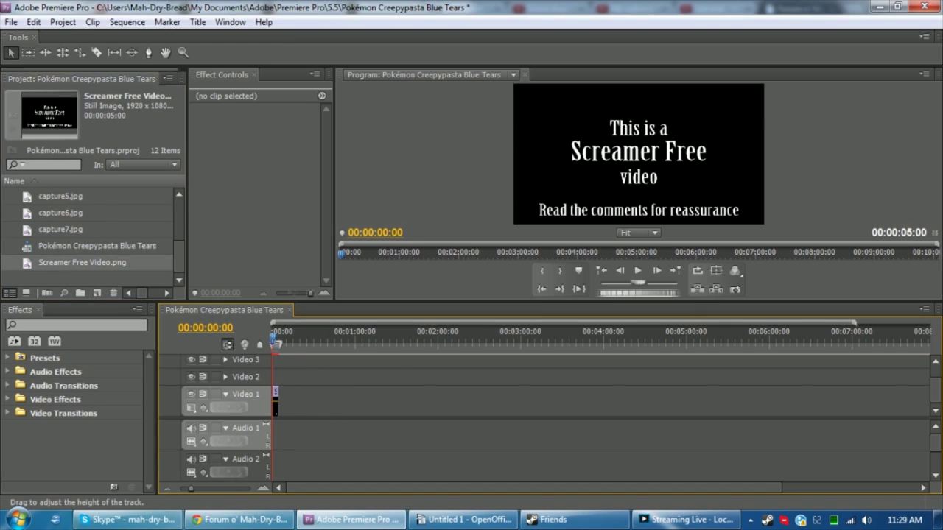
Extend the Screamer Free Video.png clip on Video 1 so that it ends at 00:00:10:00
click(210, 489)
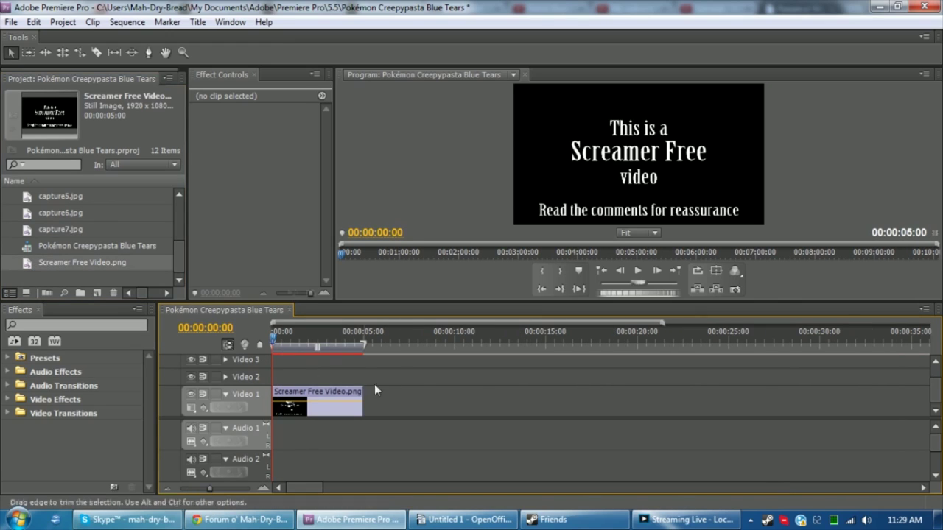
click(357, 403)
click(214, 328)
text(1000)
key(Return)
drag(361, 402, 454, 402)
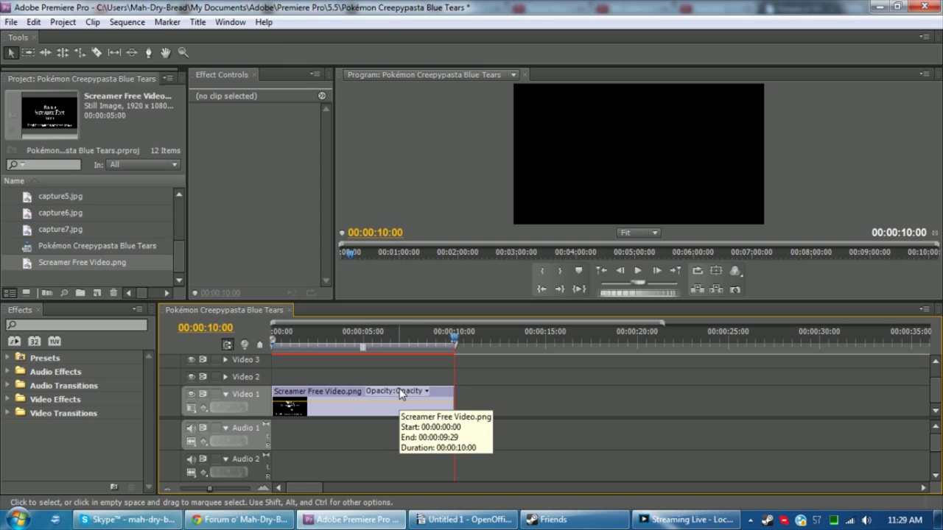
Add a Cross Dissolve to the end and the start of the Screamer Free Video.png clip
drag(210, 489, 213, 494)
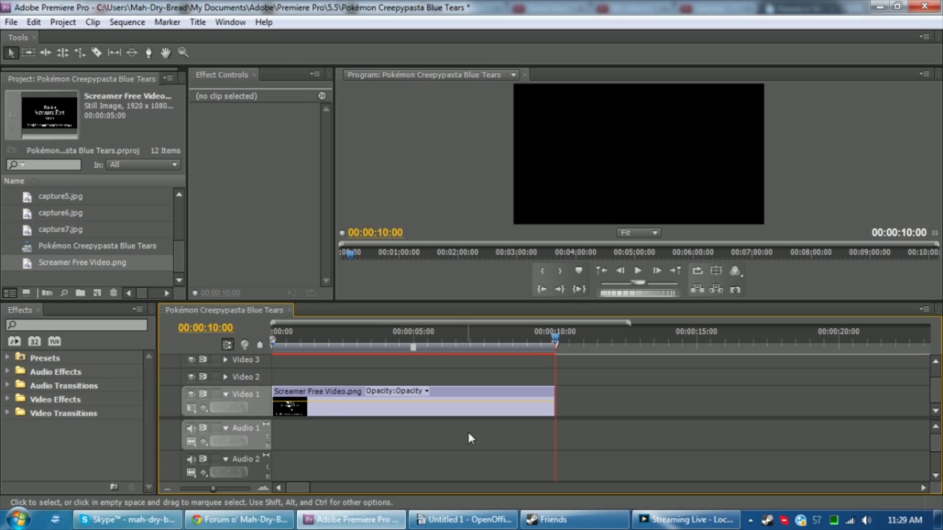
key(ctrl+d)
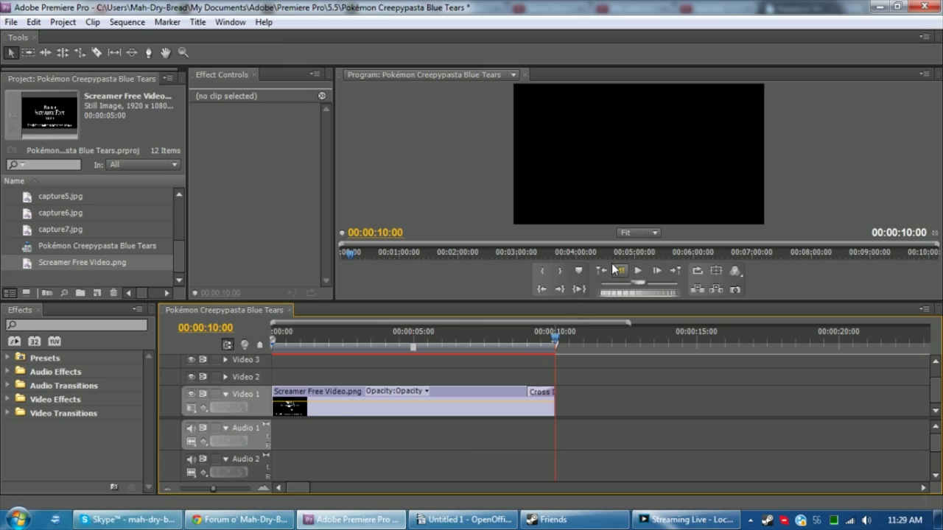
click(614, 271)
key(ctrl+d)
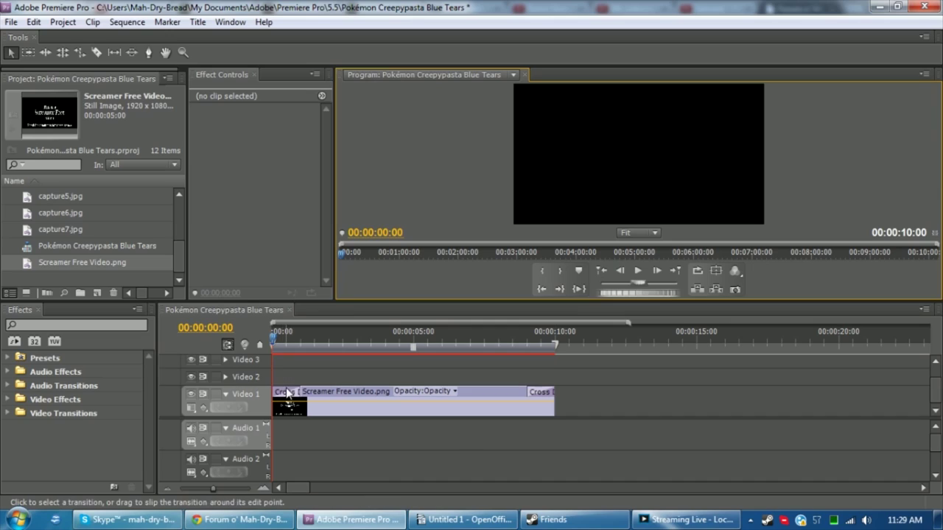
Set the duration of both the opening and the closing Cross Dissolve on the title clip to 2 seconds
click(287, 392)
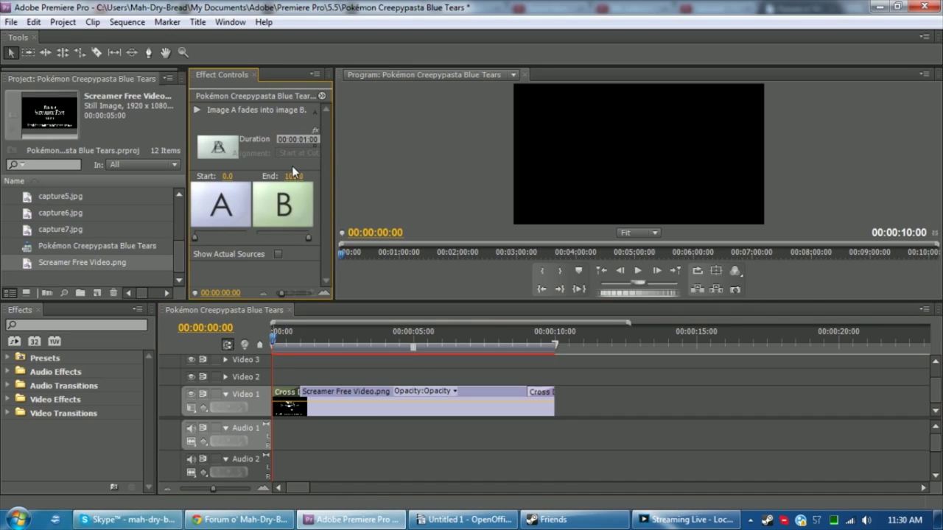
text(200)
key(Return)
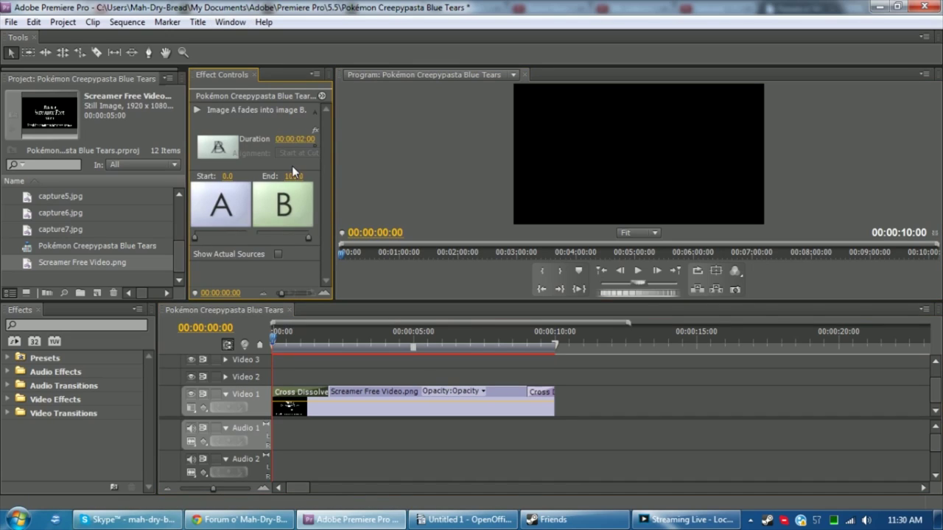
click(540, 393)
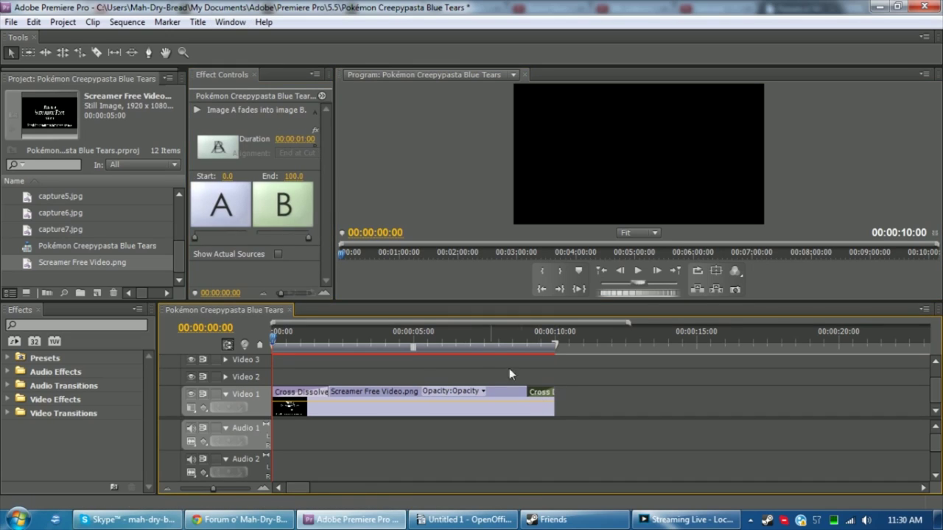
click(297, 139)
text(2)
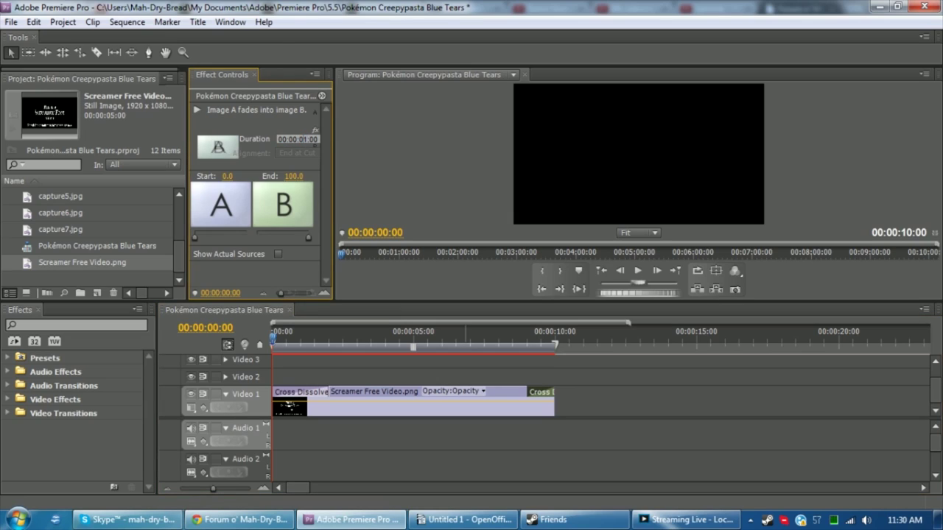
key(Return)
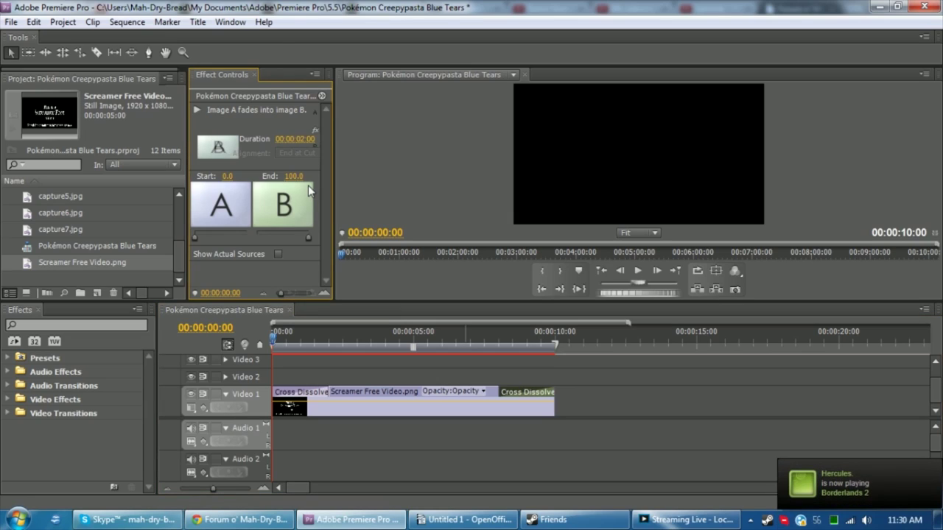
Play the sequence from the beginning to check the title's fade-in and fade-out
click(561, 369)
click(441, 344)
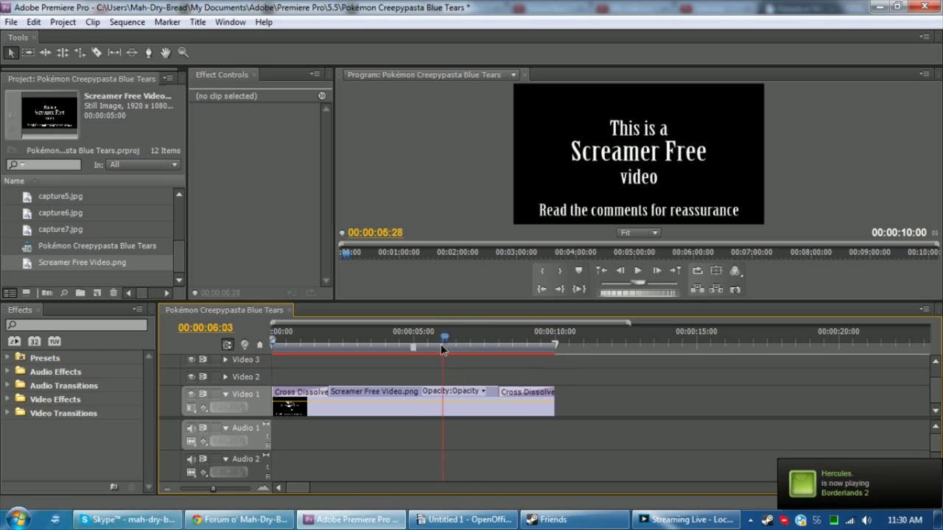
key(Home)
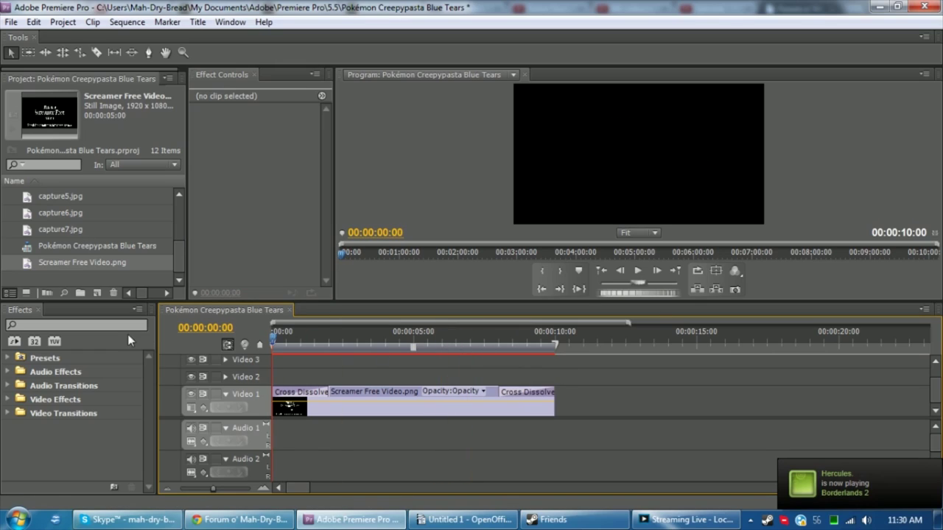
click(638, 271)
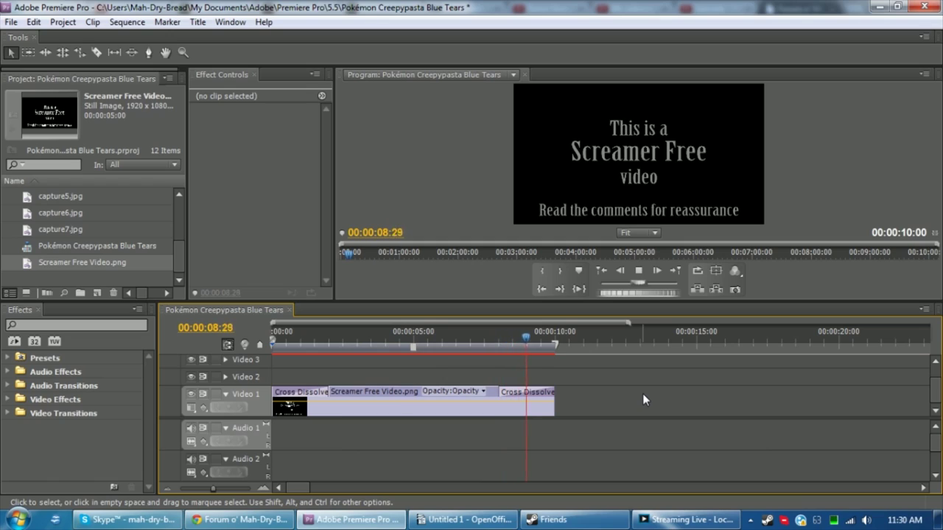
Place 3 - Blue Tears.mp3 on the Audio 1 track so that it starts at 00:00:11:00
click(557, 339)
key(BackSpace)
text(0)
key(Return)
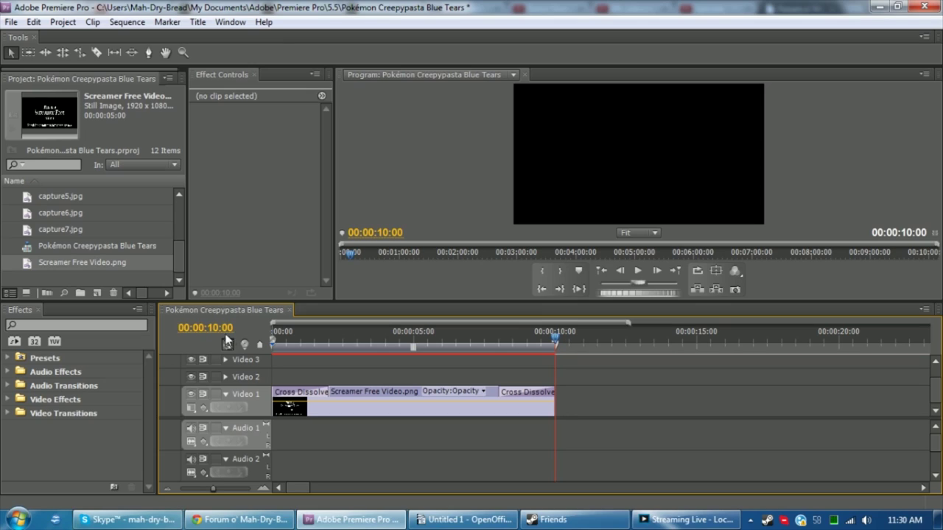
click(220, 329)
click(220, 329)
text(1)
key(Return)
scroll(177, 249, up, 1)
scroll(177, 250, up, 3)
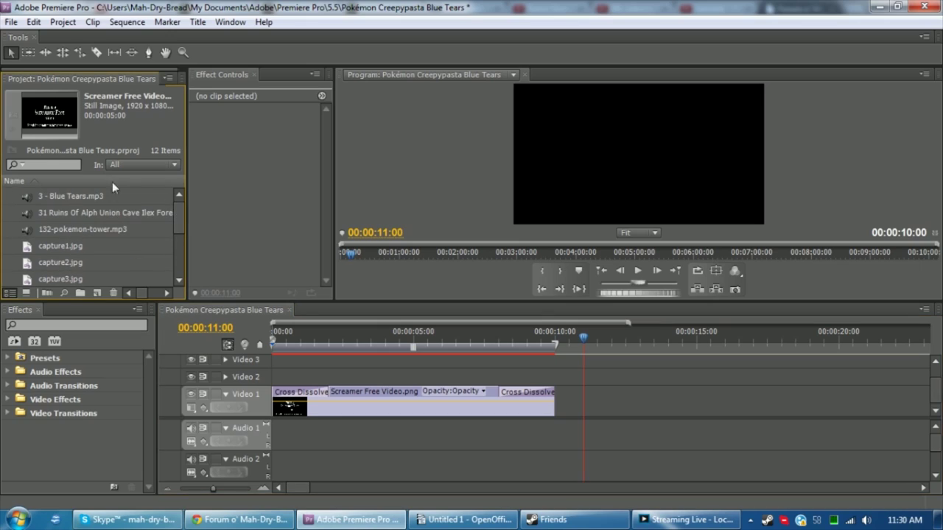
drag(32, 197, 585, 435)
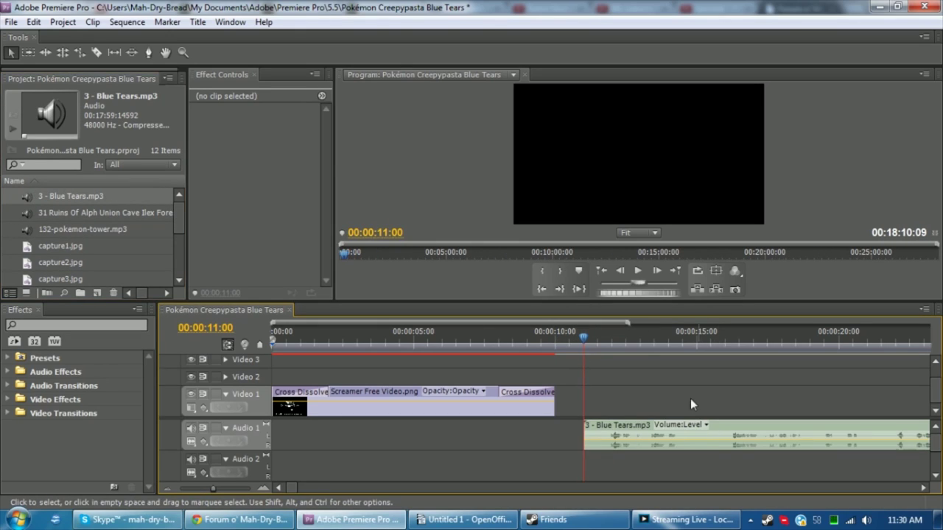
Set the audio gain of the 3 - Blue Tears.mp3 clip to 5 dB
right_click(818, 435)
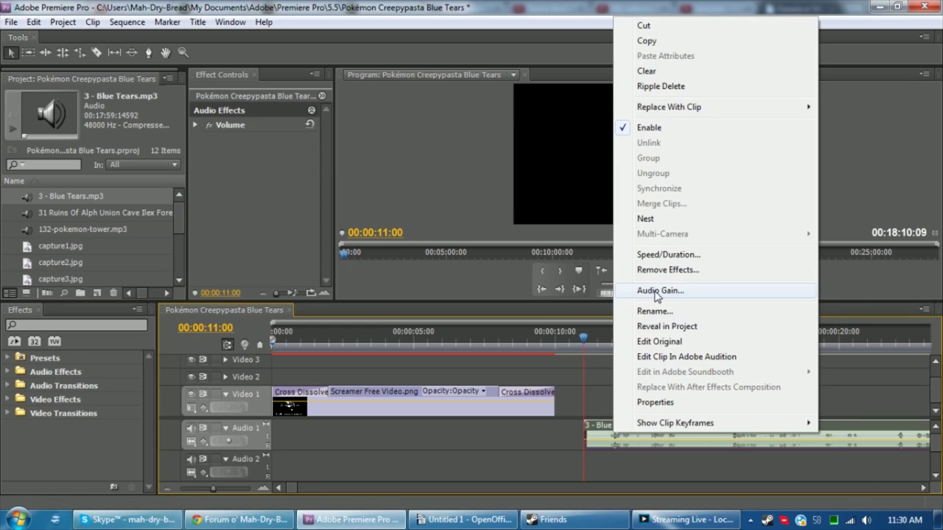
click(834, 297)
text(5)
key(Return)
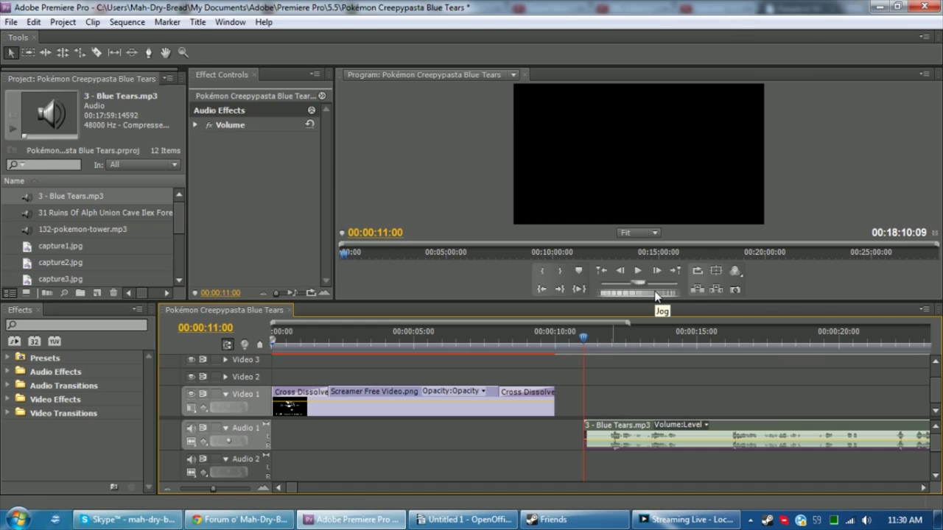
Cut off the silent opening of the 3 - Blue Tears.mp3 clip and move the remainder back to start at 00:00:11:00
drag(209, 490, 223, 487)
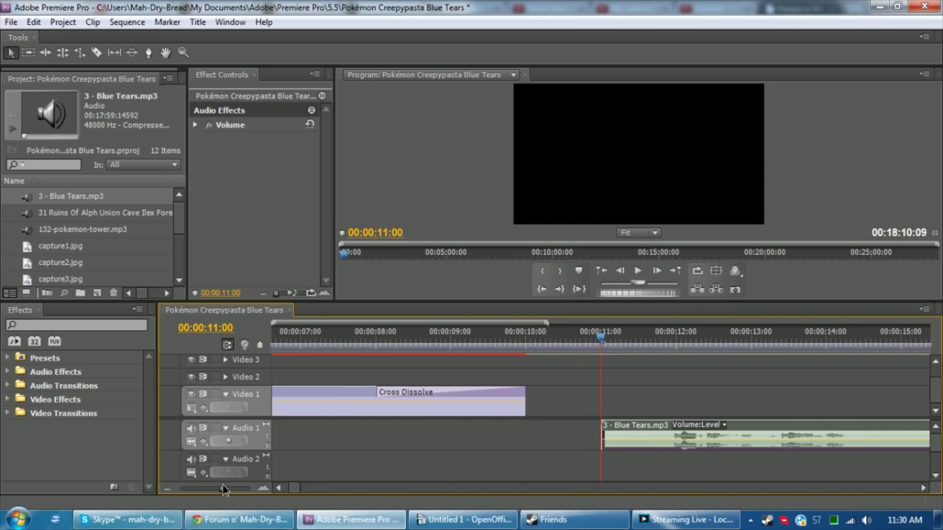
click(429, 452)
key(c)
click(658, 436)
key(v)
click(640, 435)
key(Delete)
drag(678, 437, 621, 435)
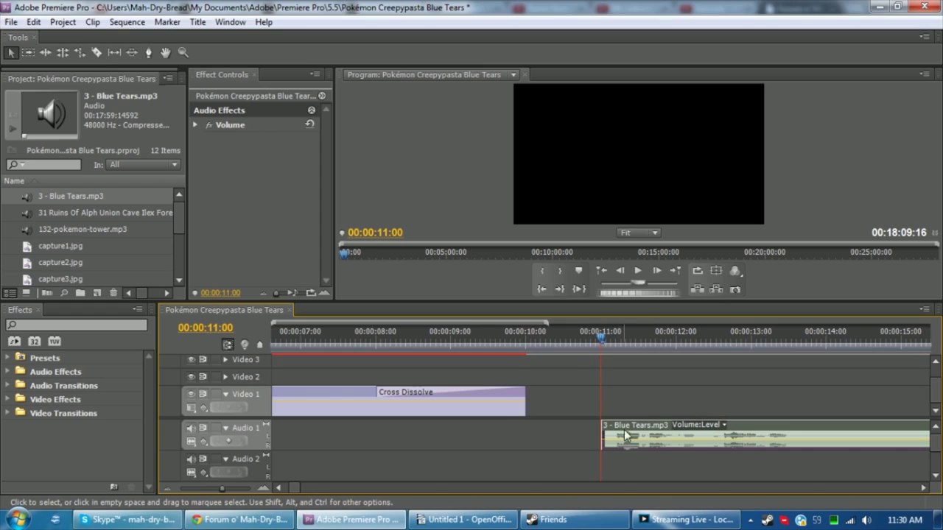
click(640, 400)
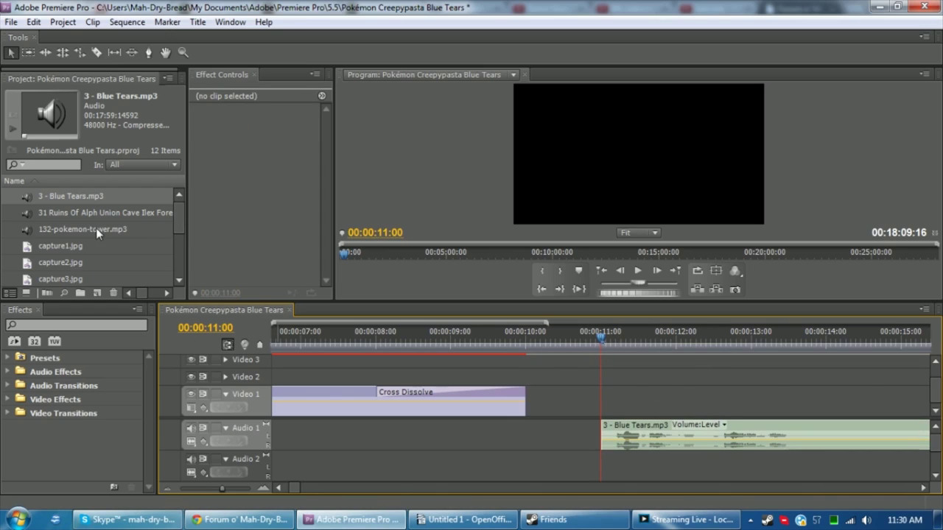
Place 132-pokemon-tower.mp3 on Audio 2 starting at 00:00:11:00 and play it together with the narration
drag(44, 230, 601, 463)
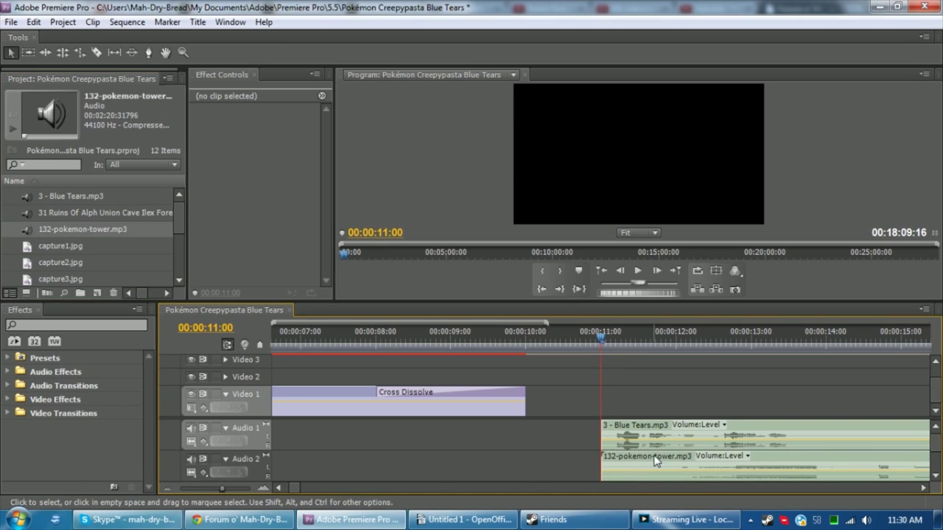
click(638, 271)
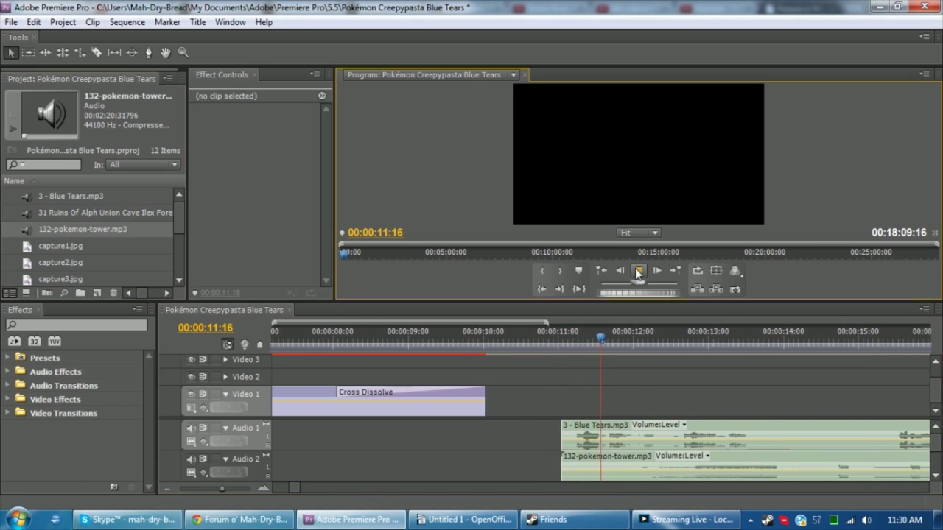
click(638, 271)
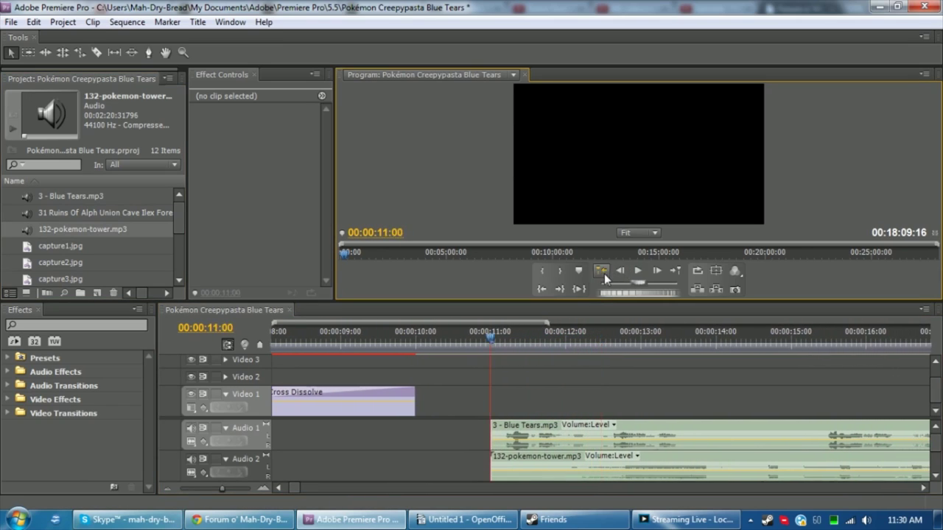
Set the audio gain of the 132-pokemon-tower.mp3 clip to -20 dB and play the mix to check the balance
right_click(621, 478)
click(673, 328)
text(-20)
key(Return)
click(553, 395)
click(638, 278)
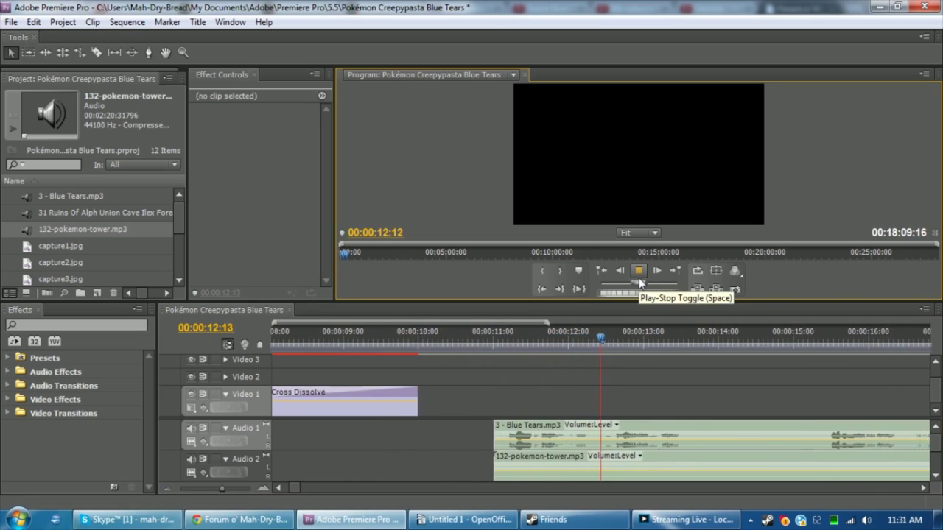
click(639, 278)
click(602, 270)
Set the audio gain of the 132-pokemon-tower.mp3 clip to -30 dB and listen to the mix from 00:00:11:00
right_click(598, 472)
click(637, 331)
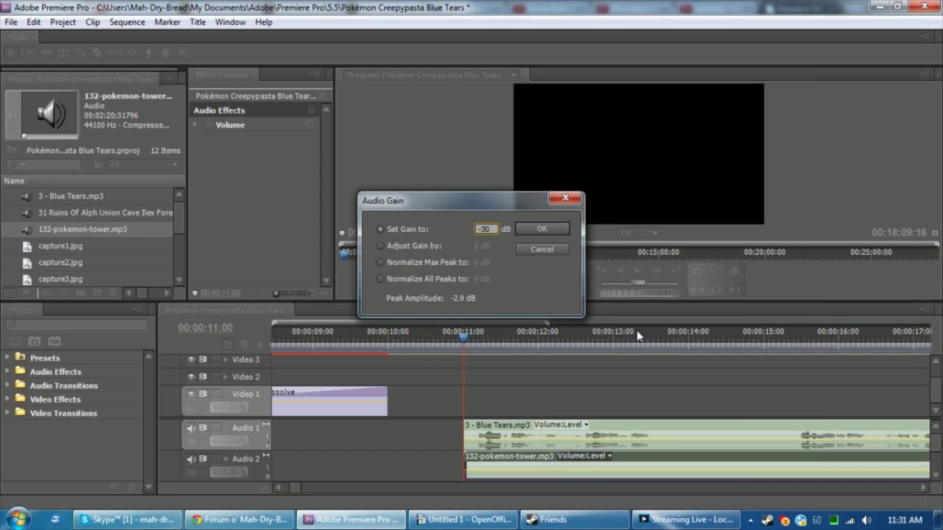
key(Return)
click(638, 271)
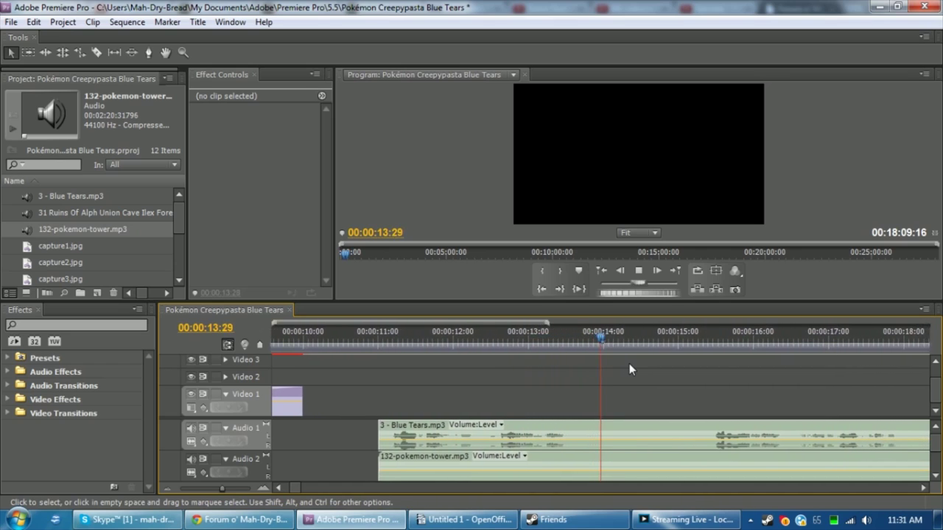
key(space)
click(602, 271)
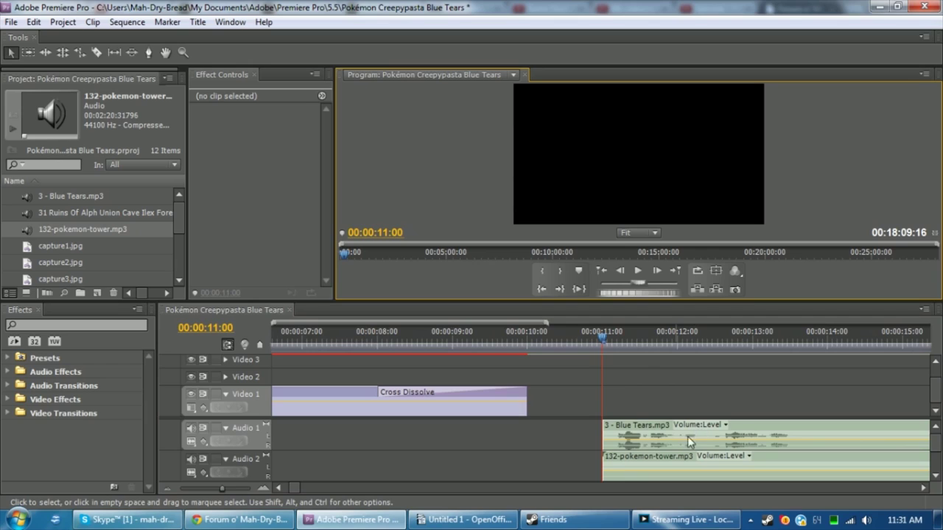
Set the audio gain of the 3 - Blue Tears.mp3 clip to 3 dB and play the mix from 00:00:11:00 to check the balance
right_click(645, 436)
click(699, 294)
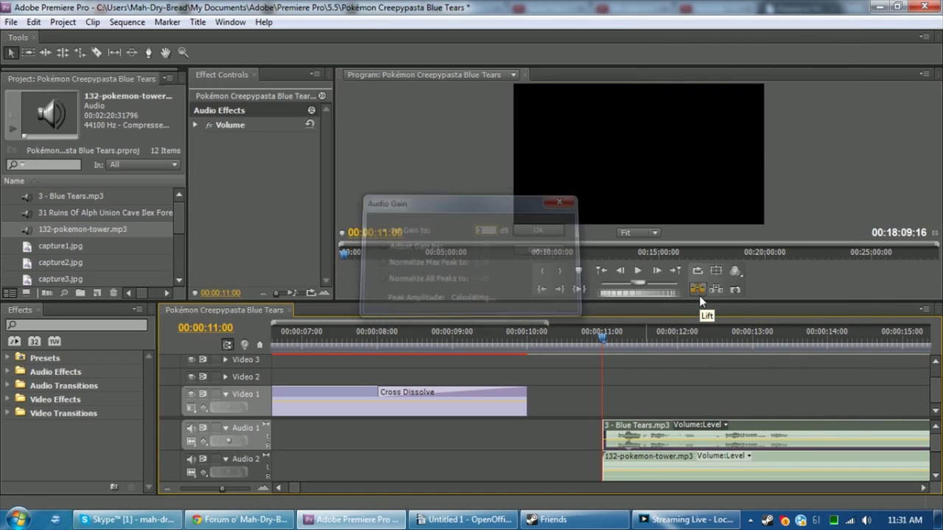
click(696, 403)
key(space)
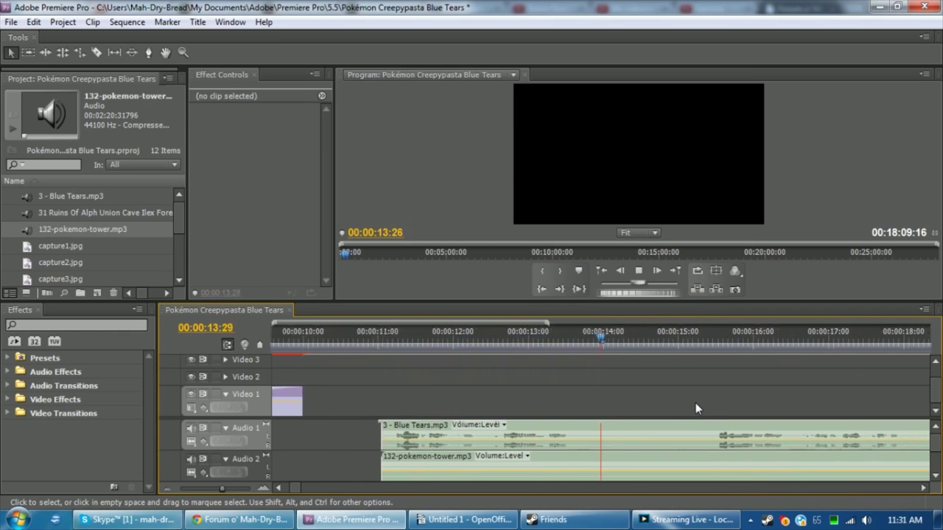
key(space)
drag(602, 335, 333, 335)
click(677, 271)
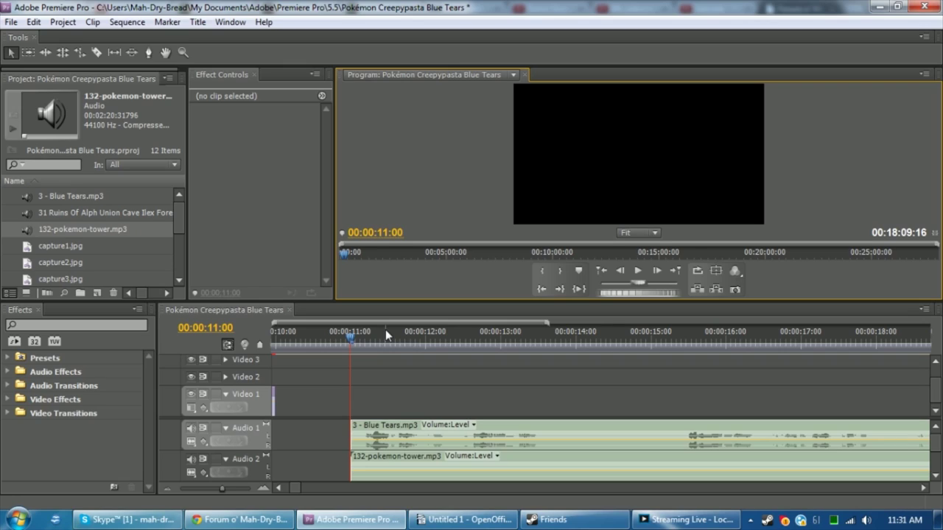
key(space)
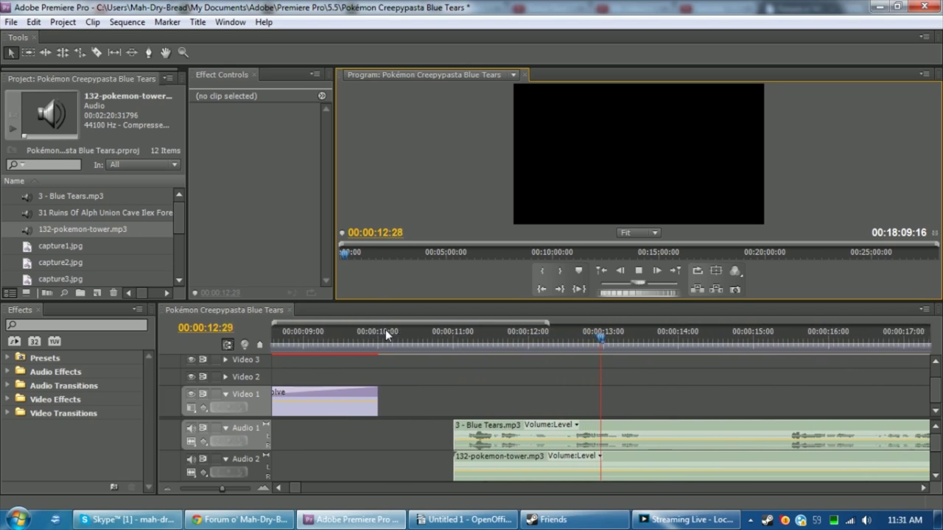
key(space)
key(Up)
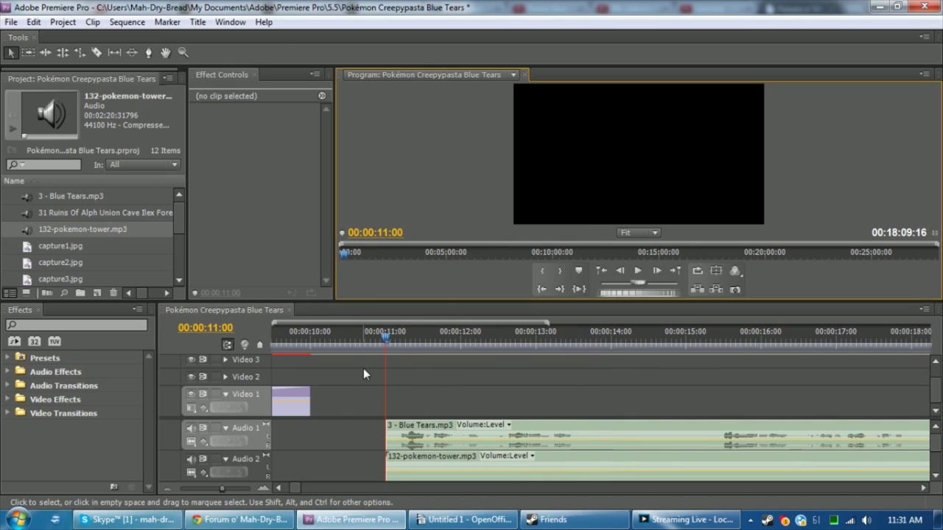
Create a new title with the default settings containing the text "Blue Tears" at font size 200
key(ctrl+t)
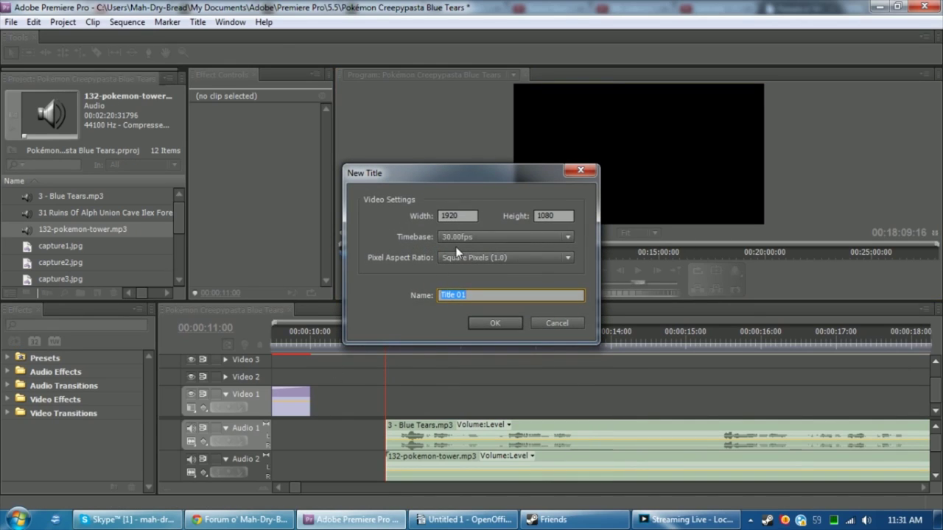
click(507, 325)
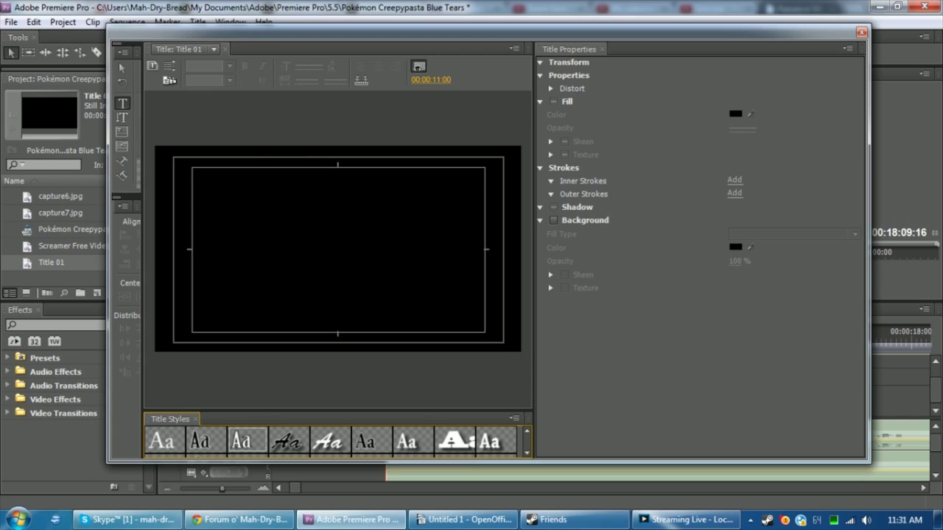
click(259, 214)
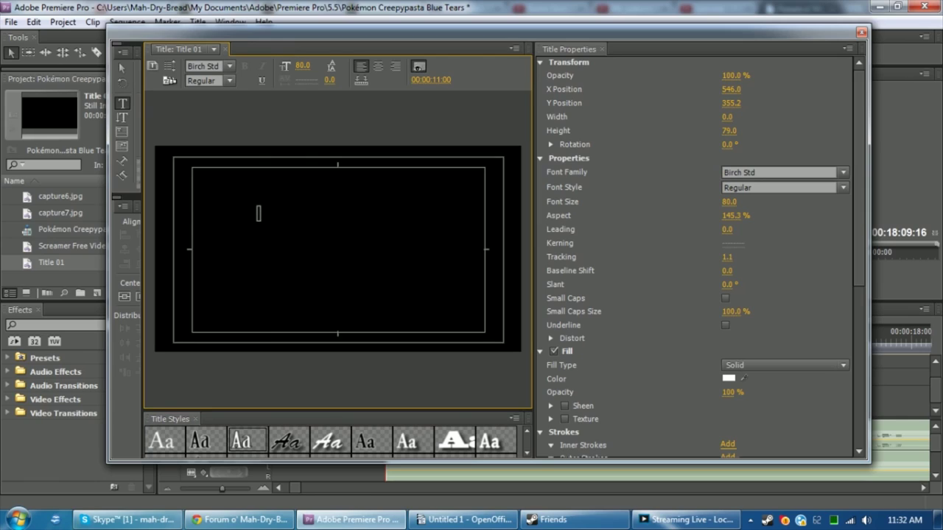
text(Blue Tears)
click(729, 201)
text(200)
key(Return)
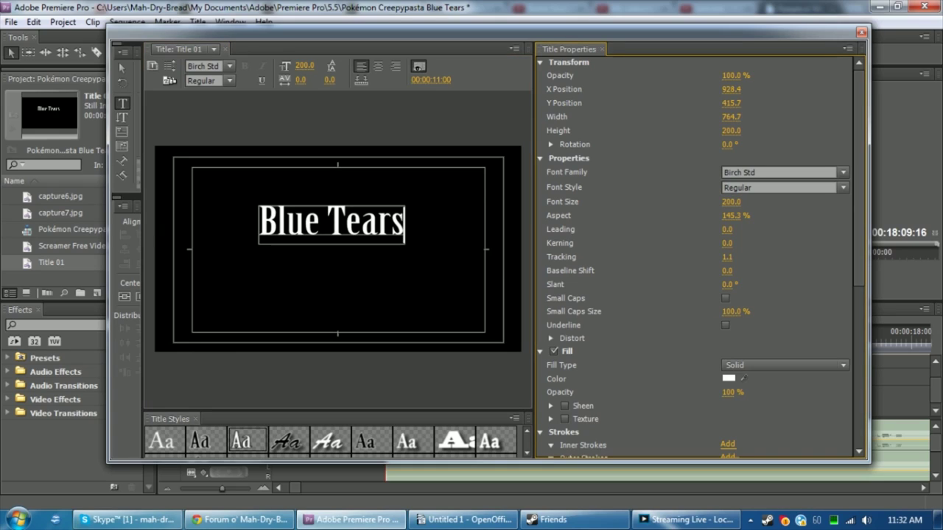
Move the Blue Tears text down to a Y position of about 477, centre it horizontally and close the title
click(121, 68)
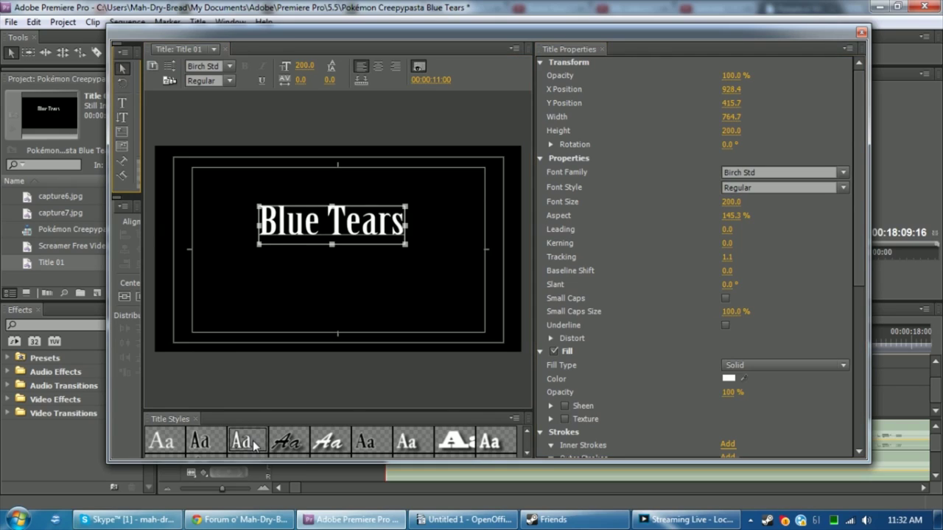
drag(332, 225, 330, 236)
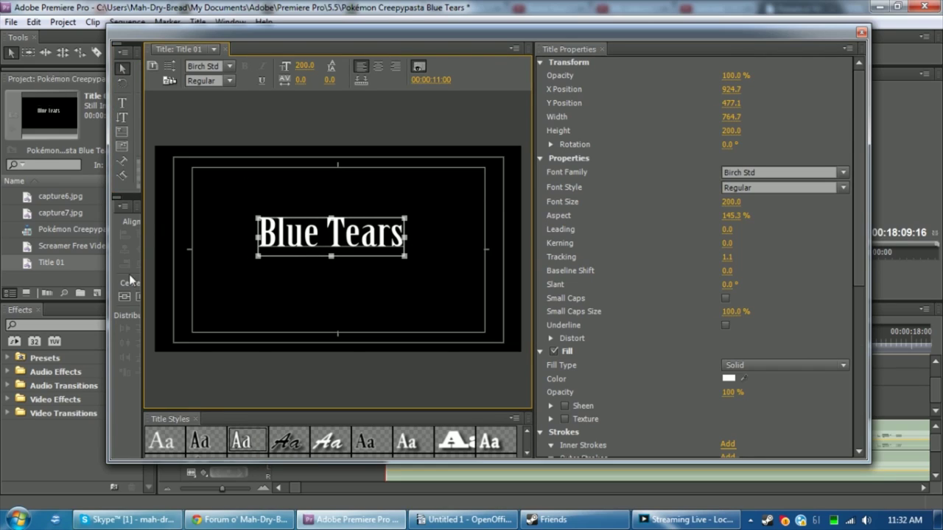
click(139, 297)
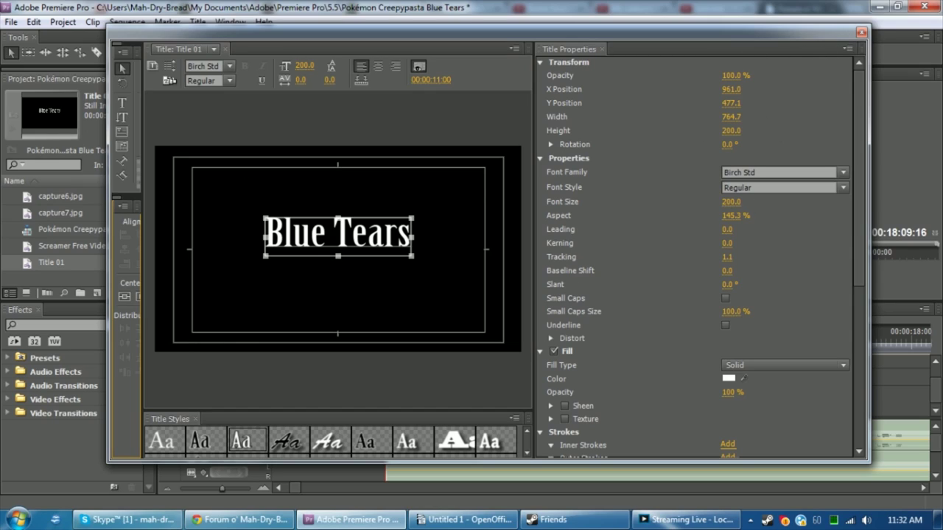
drag(862, 219, 877, 373)
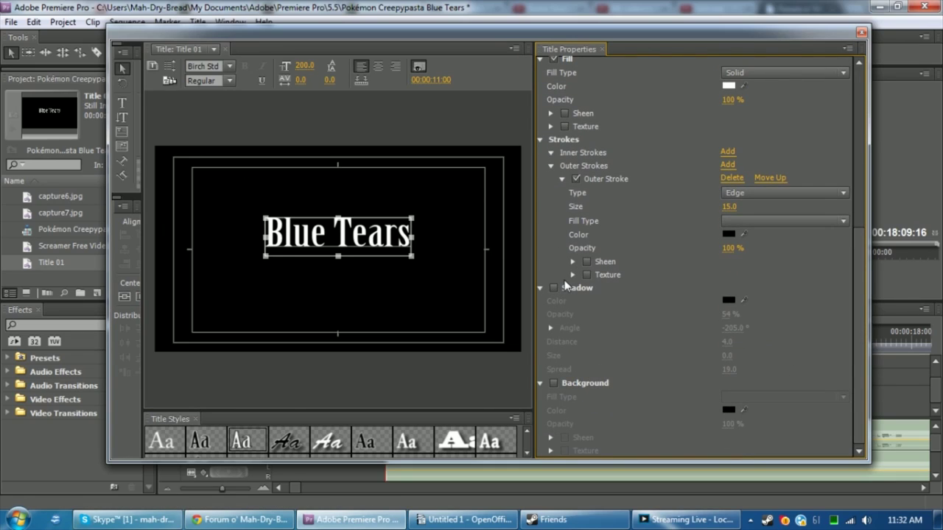
click(863, 34)
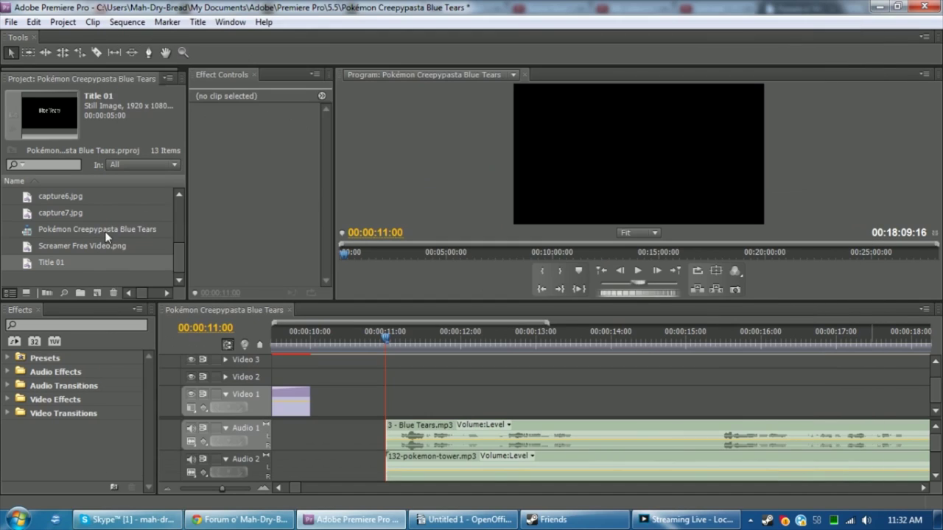
Place Title 01 on Video 1 at 00:00:11:00 with a Cross Dissolve at its start and preview it up to 00:00:12:14
drag(411, 402, 412, 400)
key(ctrl+d)
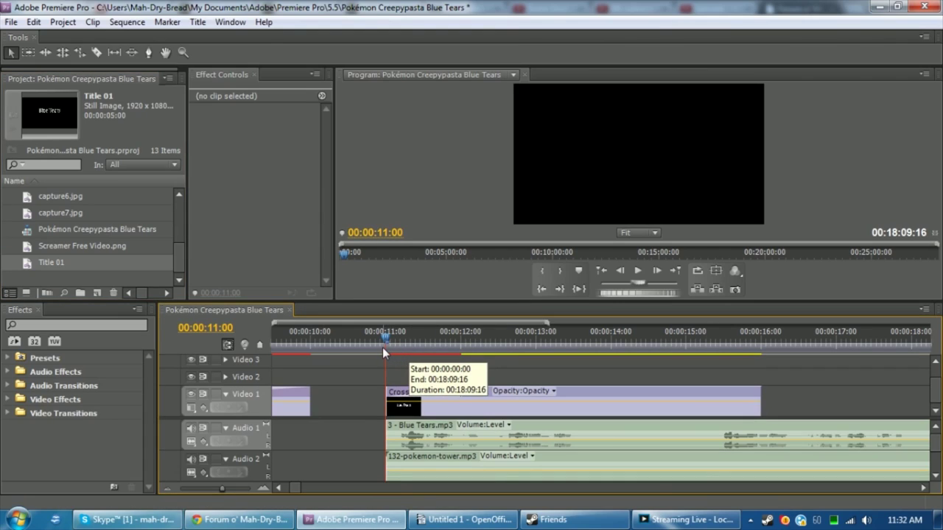
drag(382, 347, 496, 317)
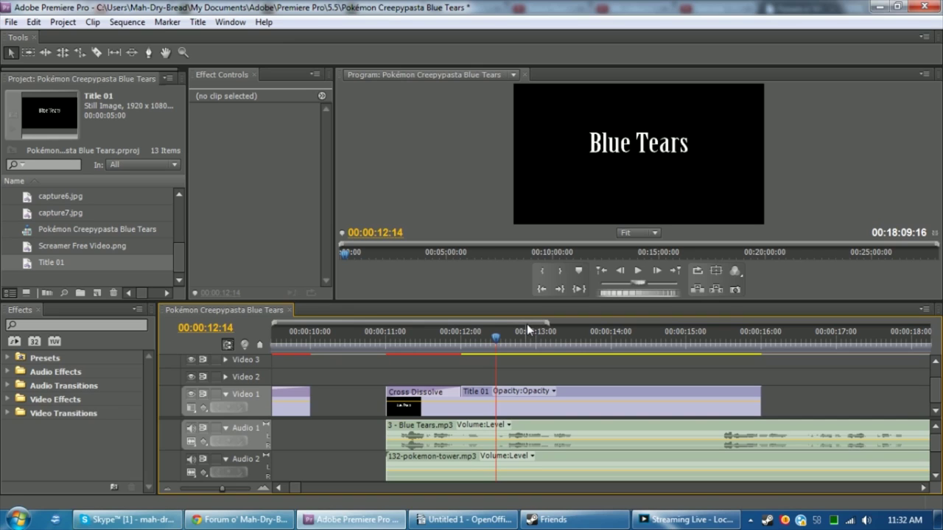
Create a second title with a "By:" line crediting the story's author below the Blue Tears text, at font size 120
key(ctrl+t)
click(504, 325)
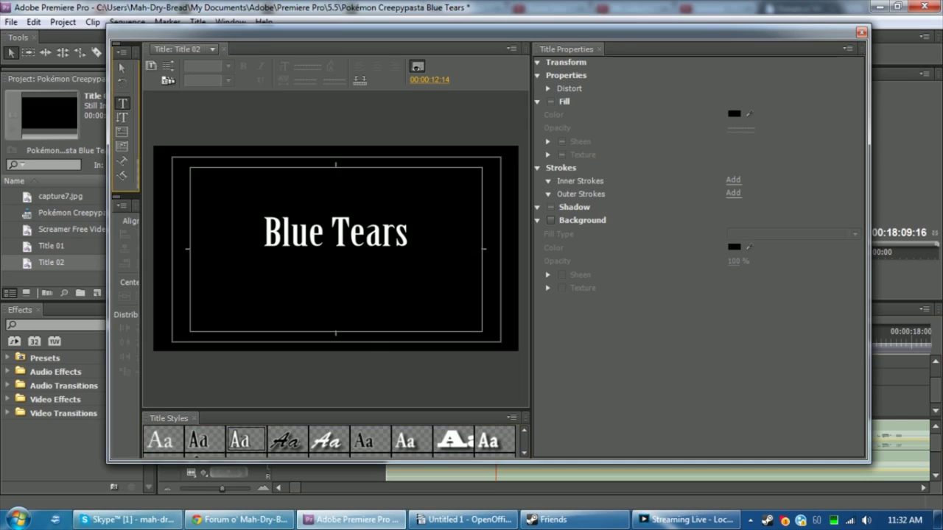
click(262, 278)
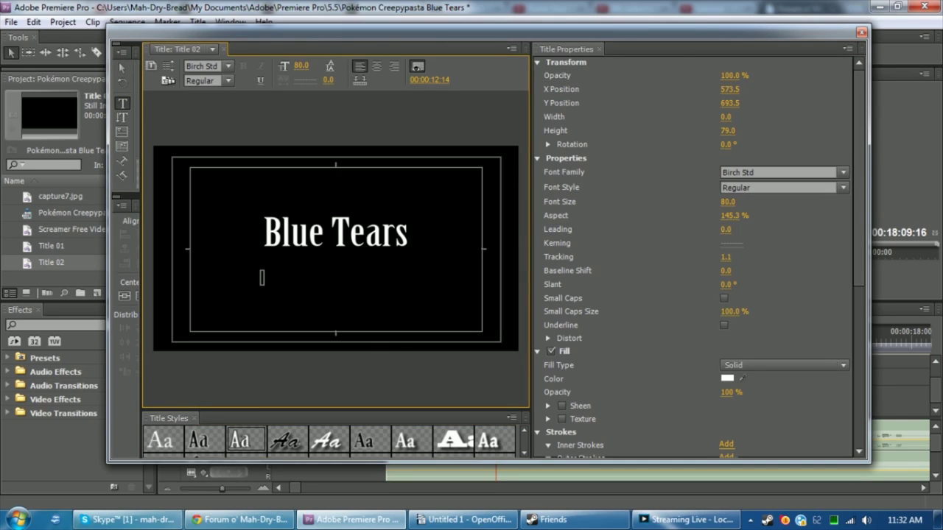
text(By: IM)
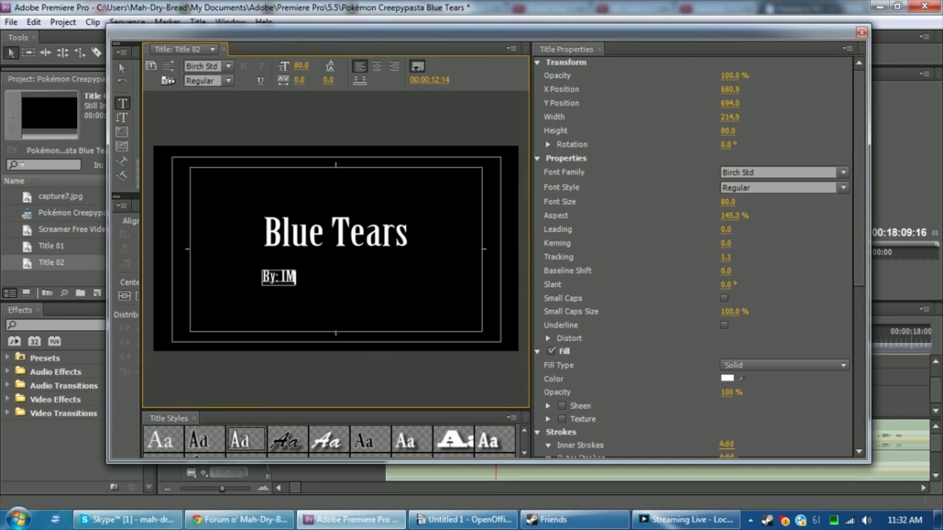
text(DEAD)
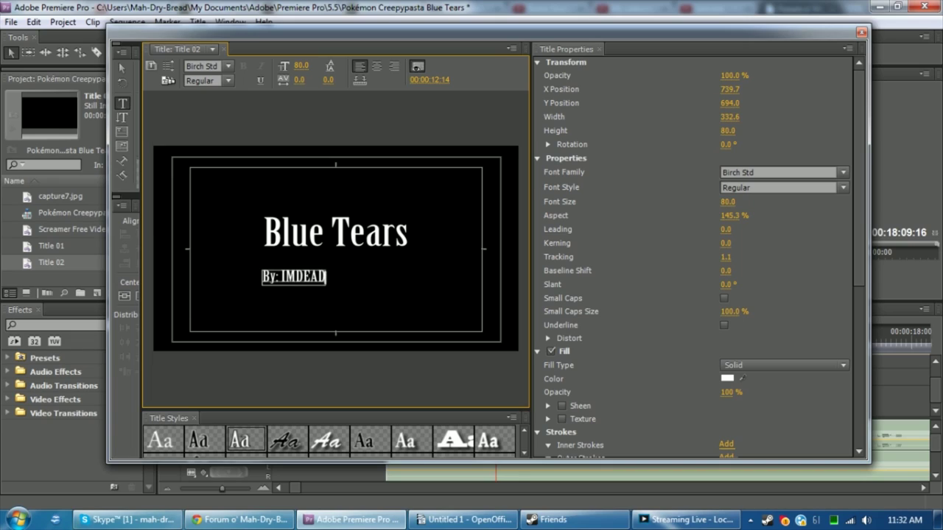
key(ctrl+a)
click(728, 202)
text(120)
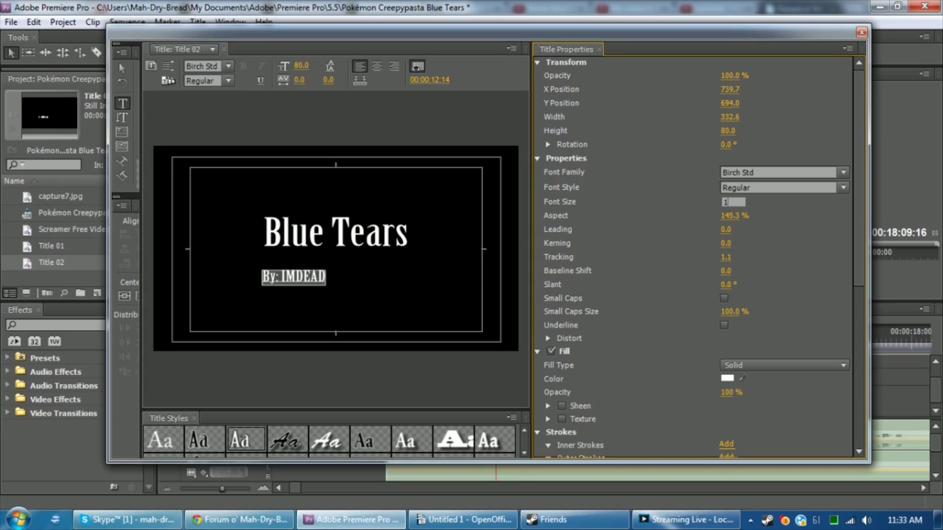
key(Return)
Centre the author credit horizontally directly beneath the Blue Tears text, save the project and close the title
click(122, 67)
drag(309, 280, 334, 262)
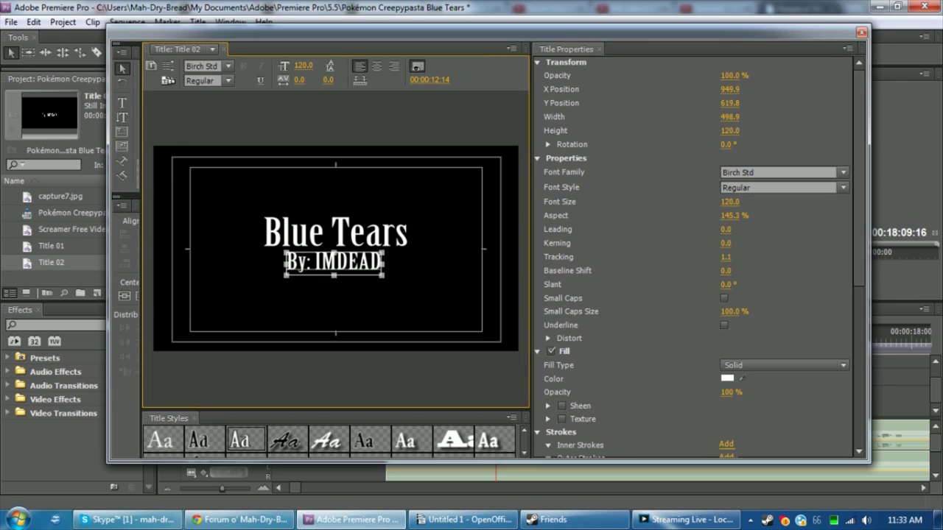
click(138, 296)
drag(142, 281, 149, 278)
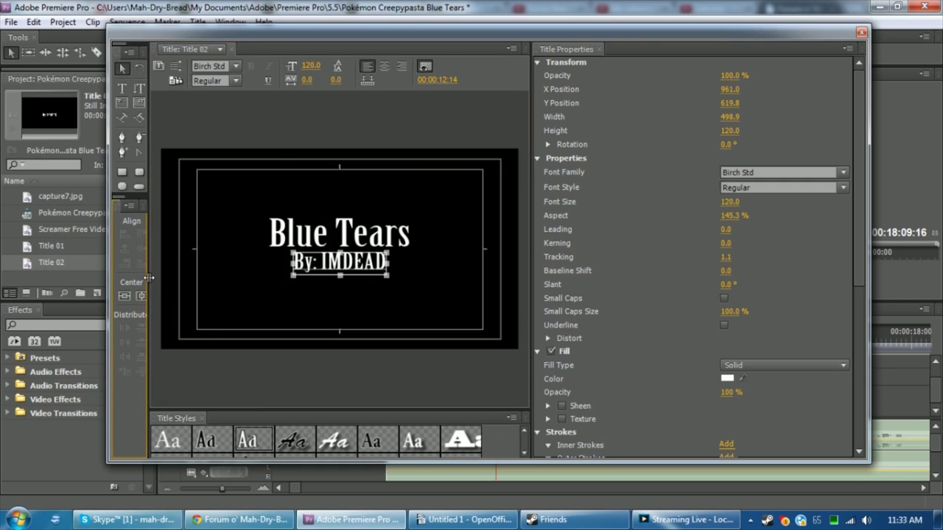
key(ctrl+s)
click(862, 32)
Place Title 02 on Video 2 starting at 00:00:12:14 and add a Cross Dissolve to its start
drag(21, 269, 498, 376)
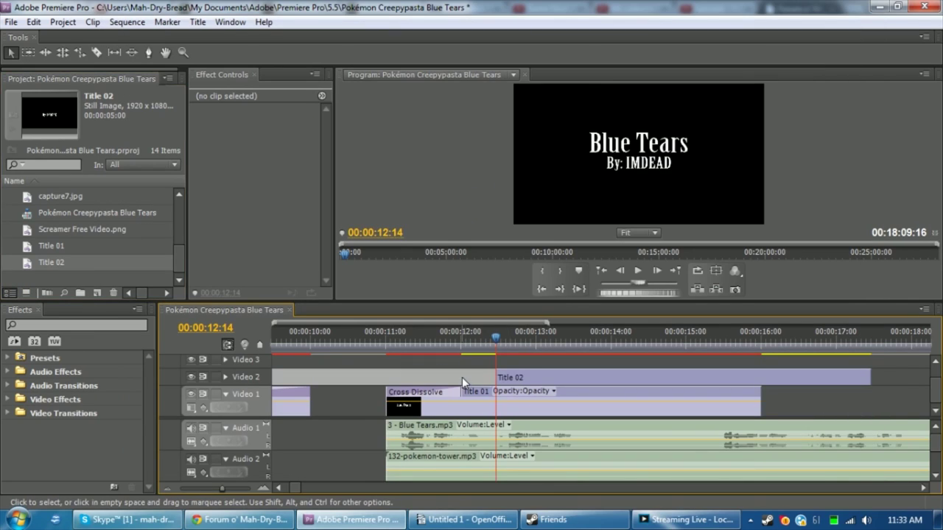
click(7, 414)
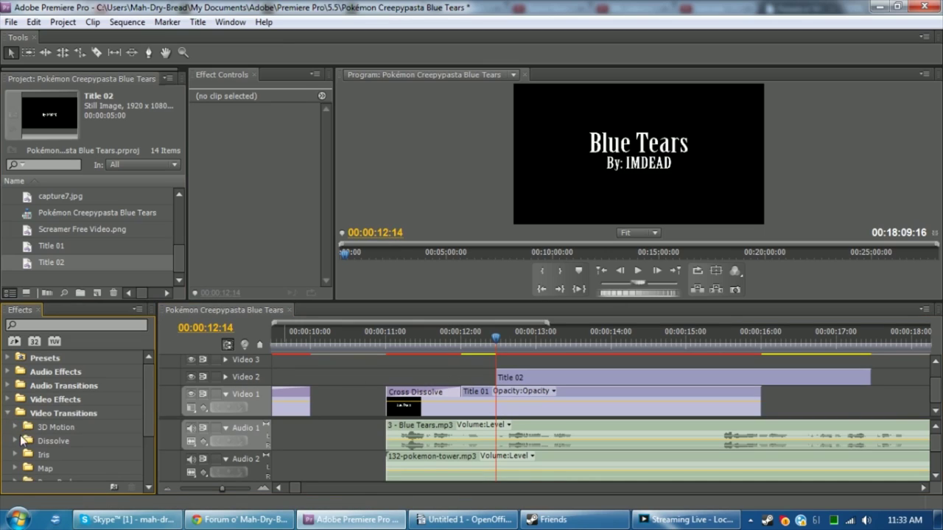
click(15, 441)
drag(37, 470, 486, 377)
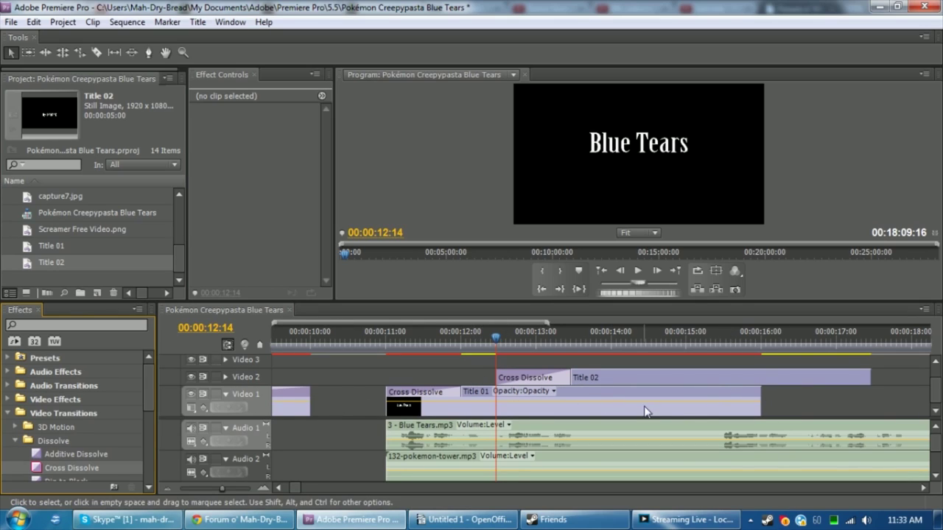
Trim the ends of Title 01 and Title 02 to 00:00:15:11, just before the narration resumes
drag(521, 354, 701, 367)
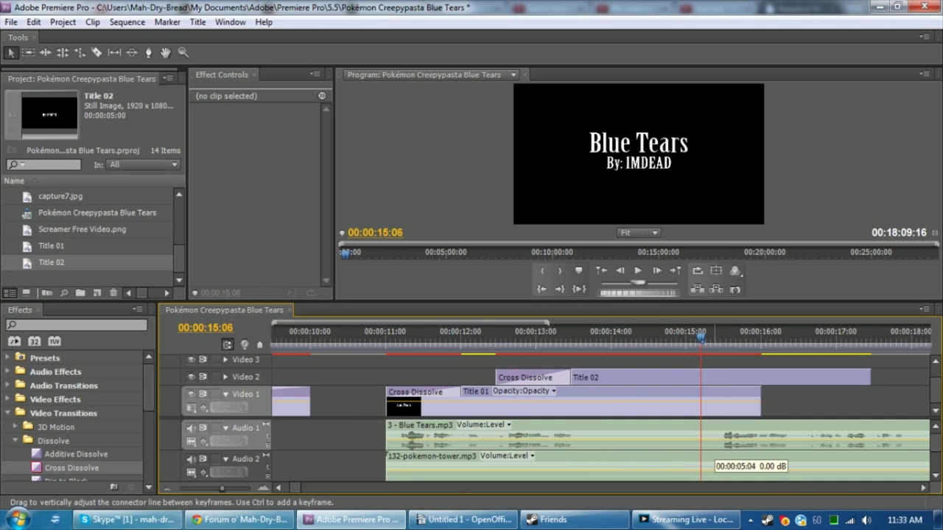
mouse_move(702, 337)
mouse_down()
mouse_move(735, 338)
mouse_move(719, 342)
mouse_up()
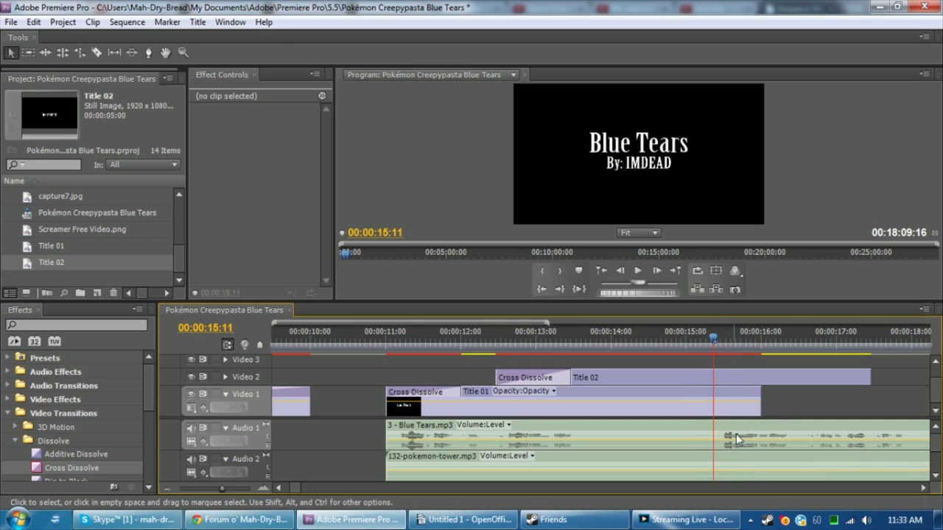
drag(762, 403, 713, 404)
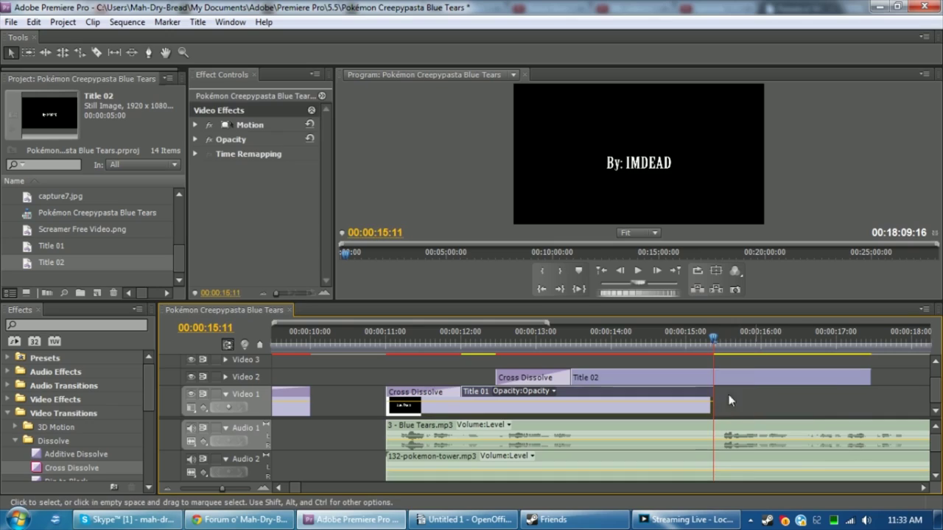
drag(869, 377, 714, 377)
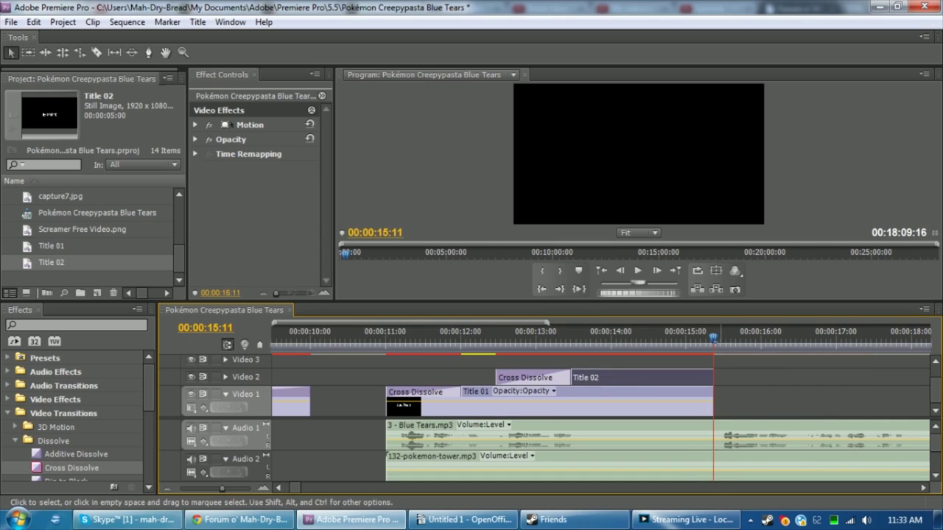
click(634, 361)
Place capture1.jpg on Video 1 right after the titles at 00:00:15:11 and scale it to the frame size
drag(180, 270, 186, 240)
drag(32, 197, 753, 379)
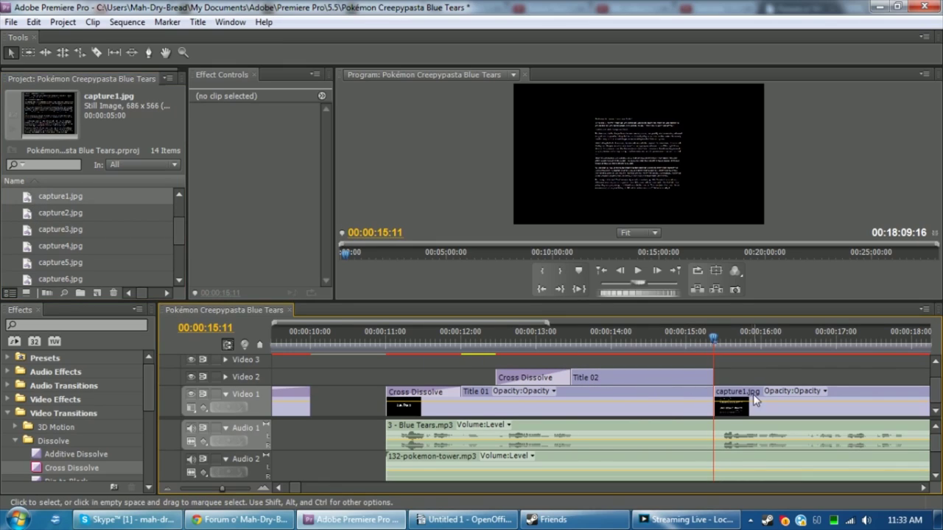
right_click(754, 397)
click(772, 384)
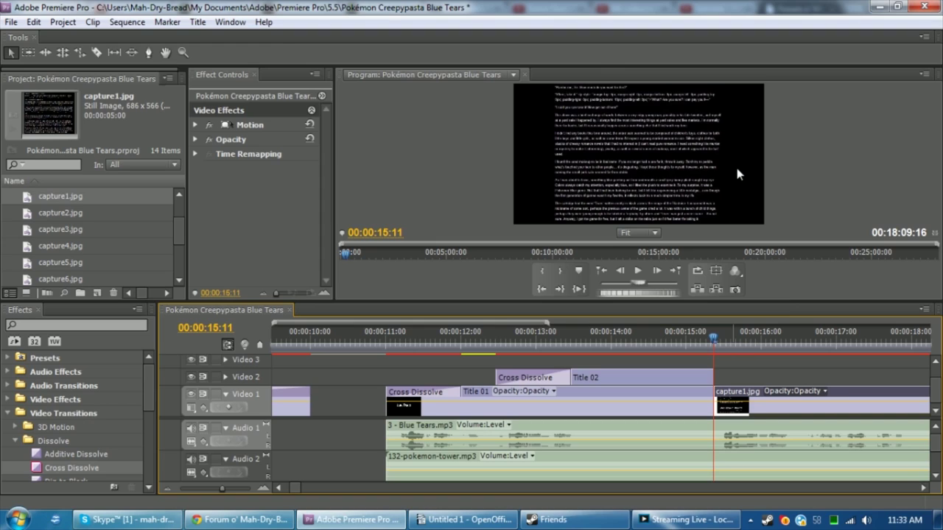
Open capture1 from the Blue Tears folder under 7 Days of Creepypasta in Windows Photo Viewer, closing the folder window
key(super+e)
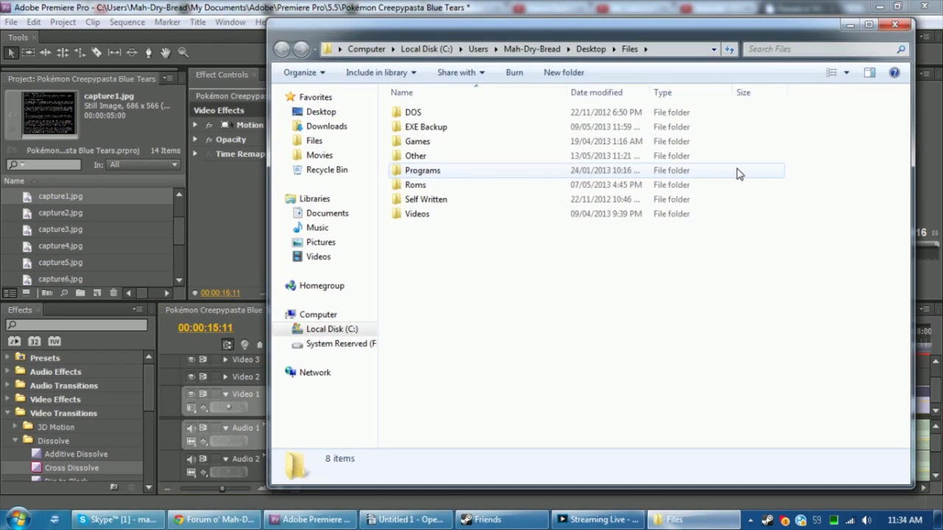
click(339, 49)
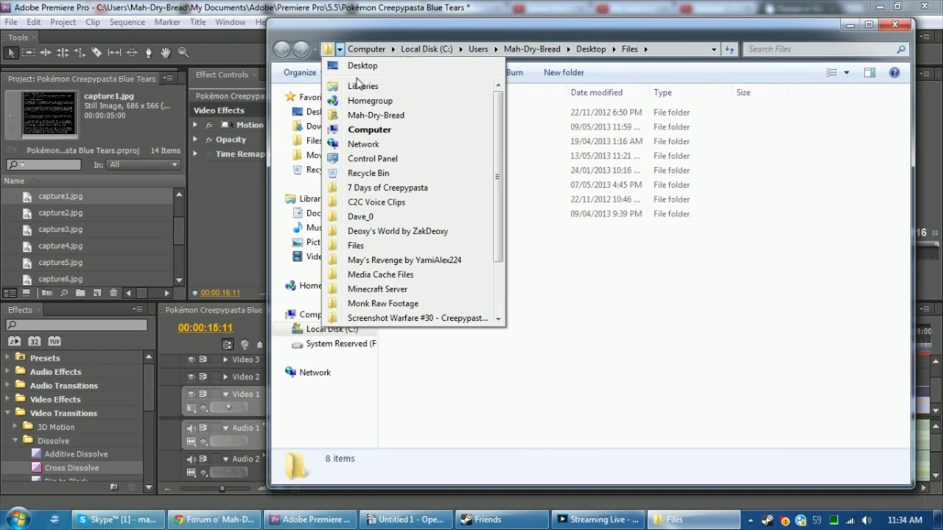
click(418, 190)
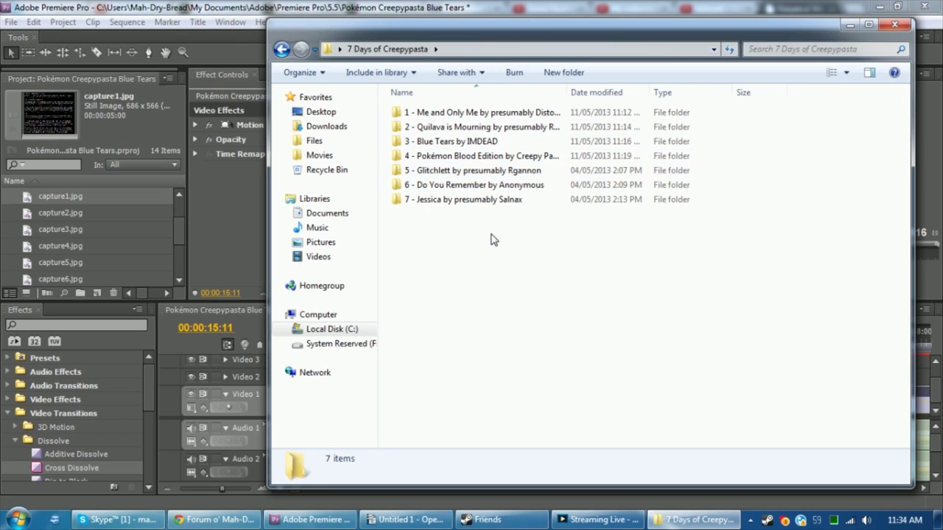
double_click(476, 141)
double_click(413, 143)
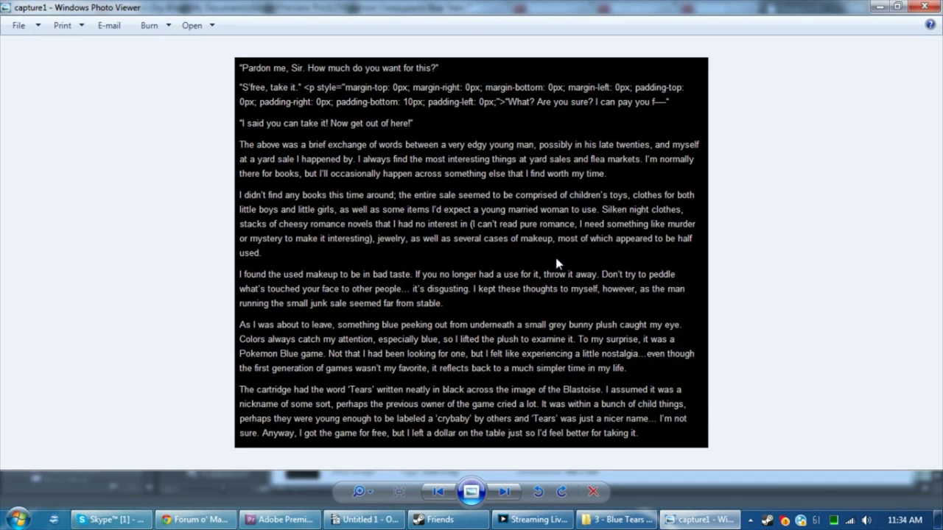
click(616, 520)
click(903, 29)
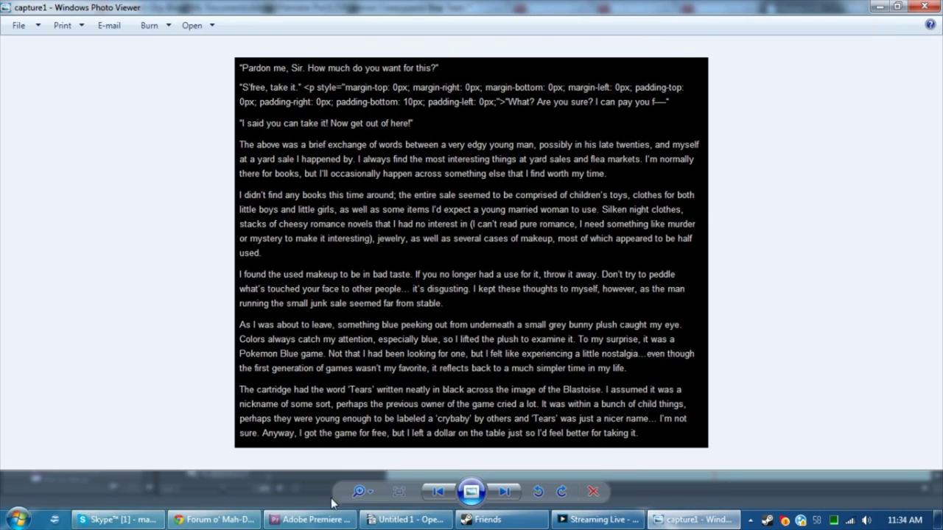
Reorder the capture1 viewer's taskbar entry to sit beside Premiere Pro and switch back to Premiere Pro
drag(693, 520, 406, 522)
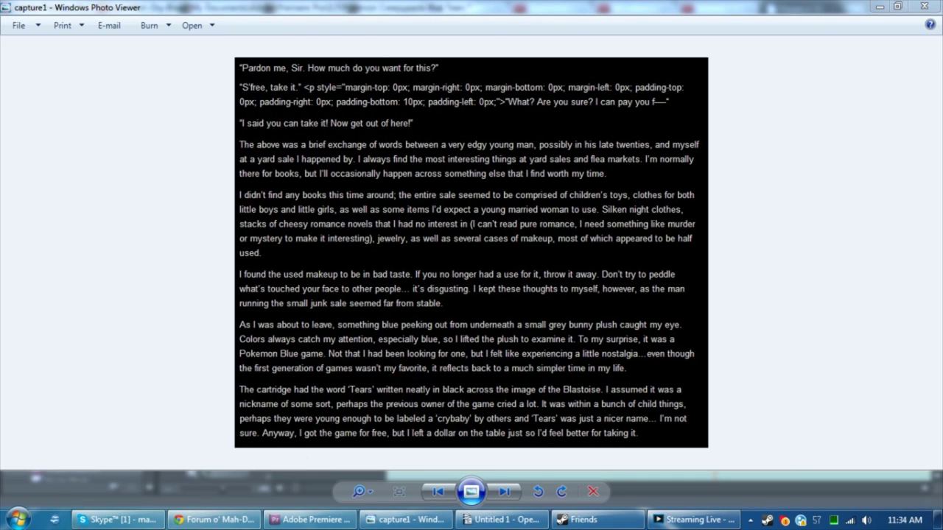
click(213, 519)
click(342, 524)
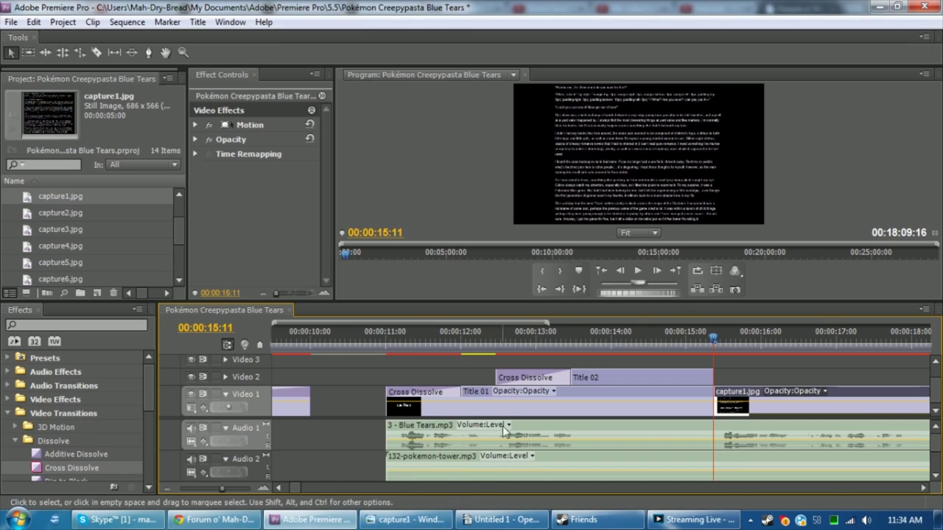
Cross-dissolve Title 01 into capture1.jpg and extend Title 02 to end with a matching Cross Dissolve
click(788, 373)
key(ctrl+d)
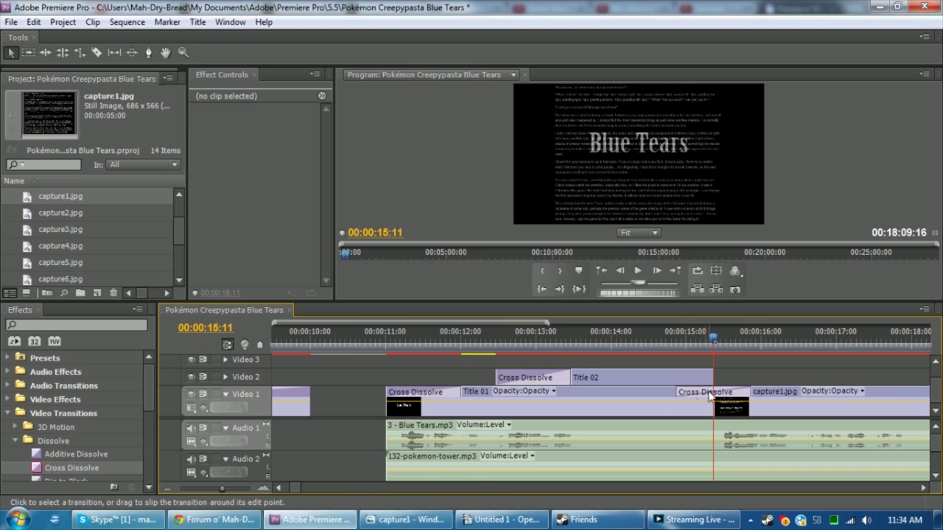
drag(712, 377, 735, 382)
drag(68, 468, 740, 377)
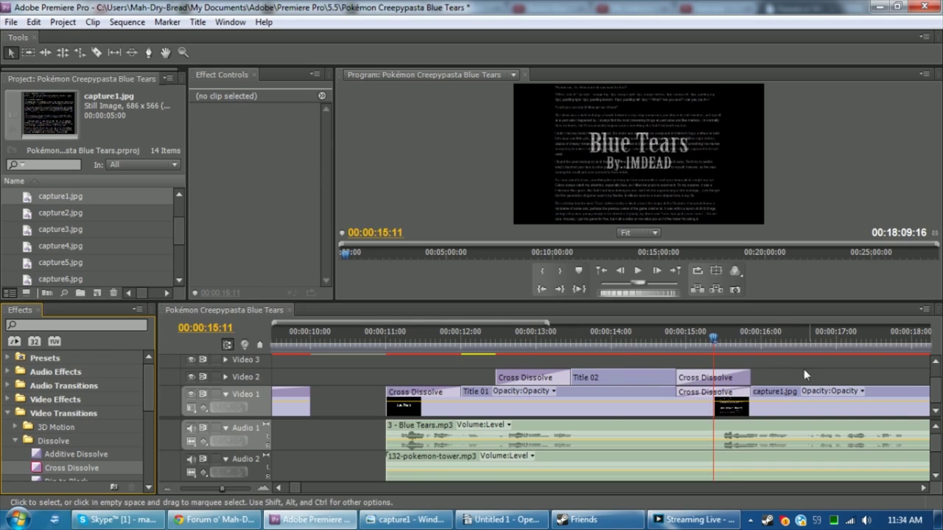
Save the project and play back the title sequence from 00:00:09:13 into the first story image
drag(661, 340, 274, 337)
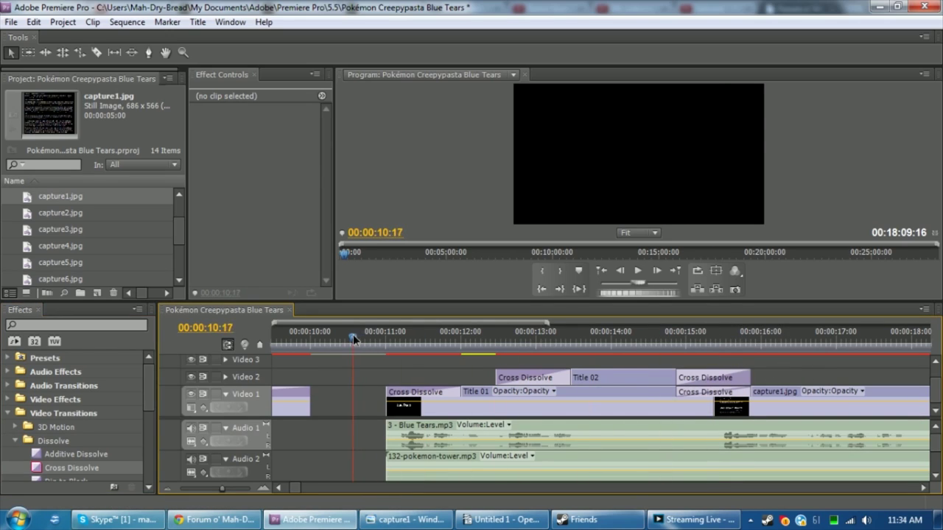
key(ctrl+s)
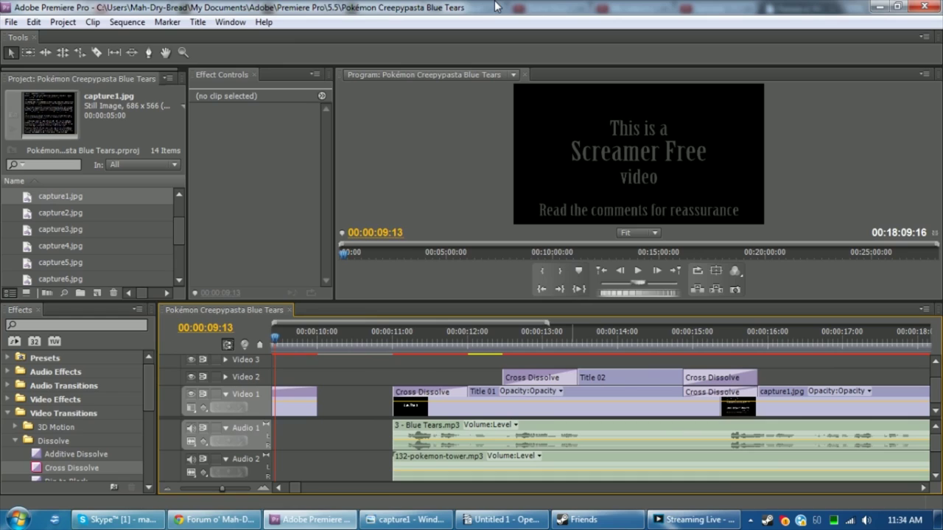
key(space)
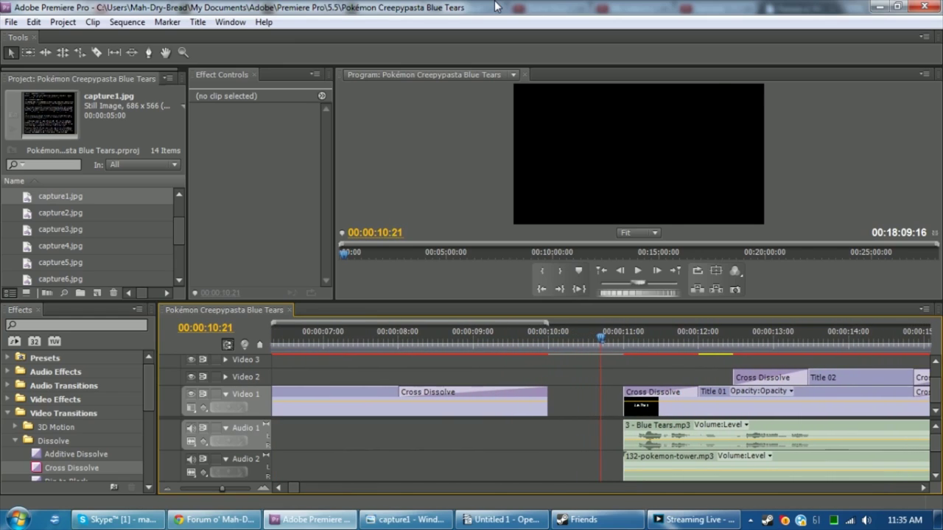
key(space)
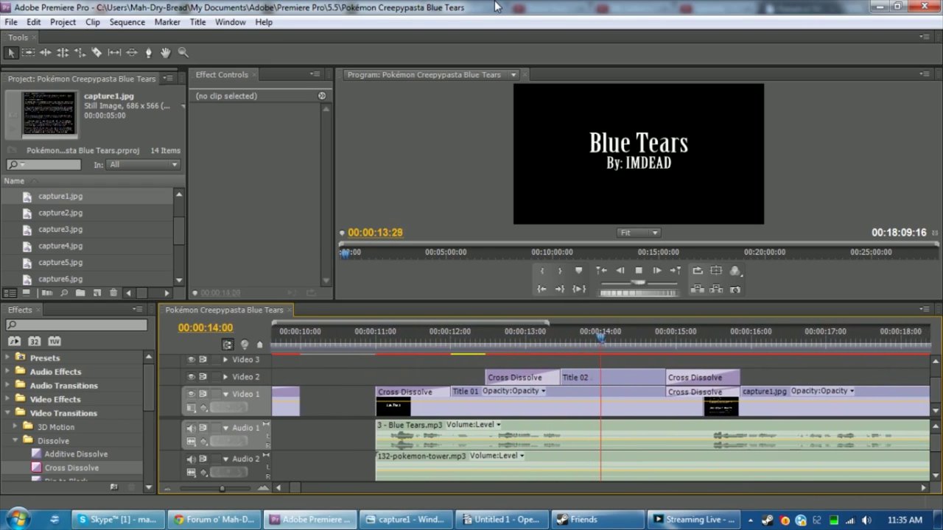
key(space)
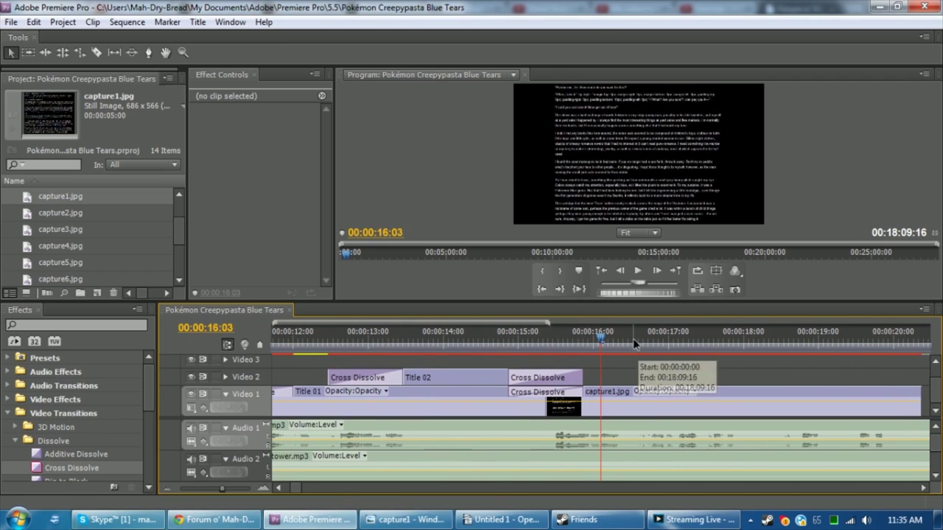
Nudge the Blue Tears text in Title 01 up to Y position 465.9, centre it horizontally and close the title
click(576, 339)
click(445, 400)
double_click(447, 403)
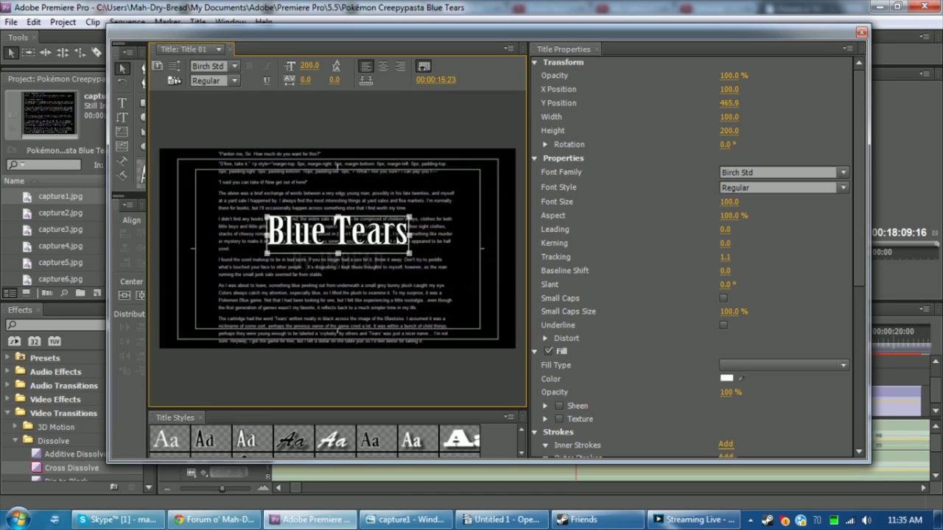
click(141, 296)
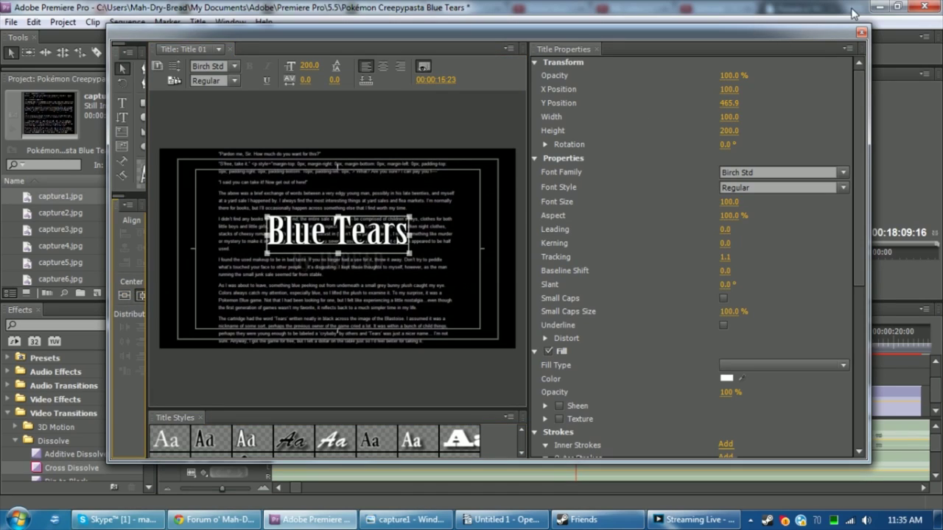
click(859, 33)
Nudge the author credit in Title 02 up to Y position 623.5, centre it horizontally and close the title
drag(597, 331, 403, 316)
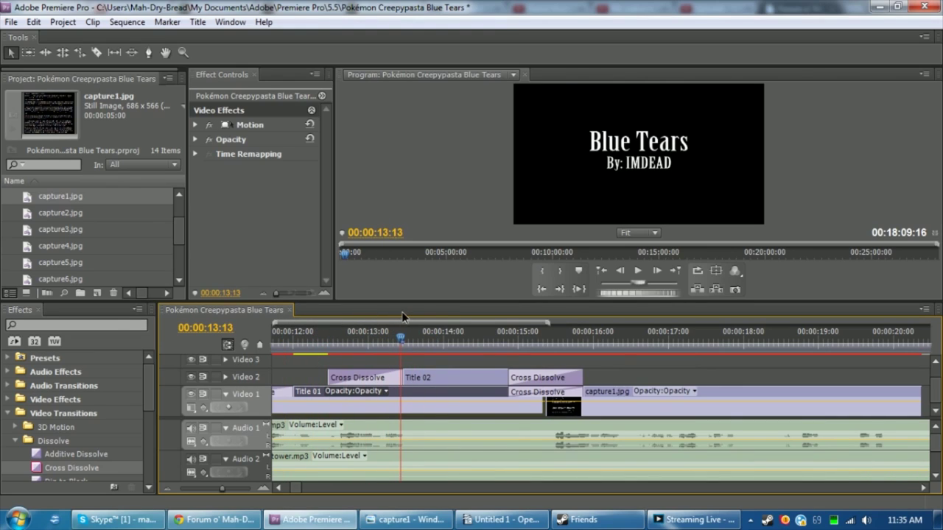
double_click(434, 377)
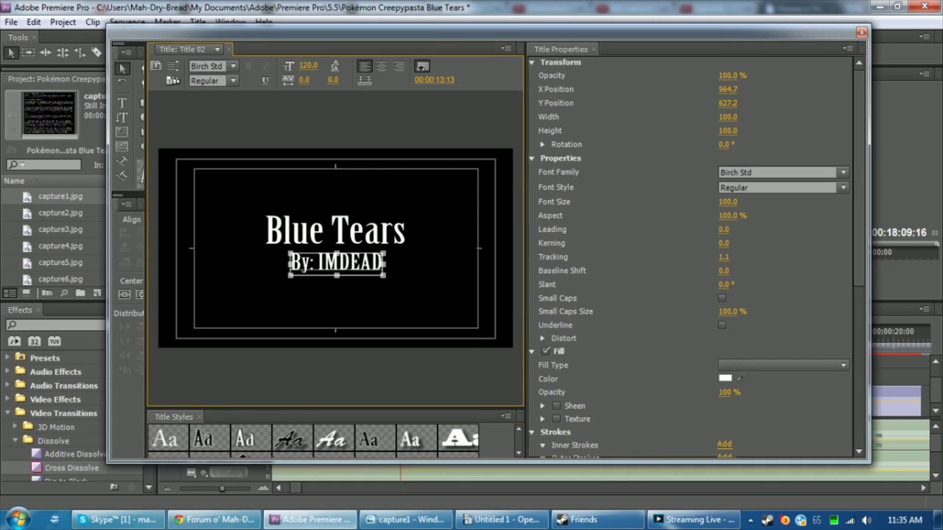
key(Up)
key(Up)
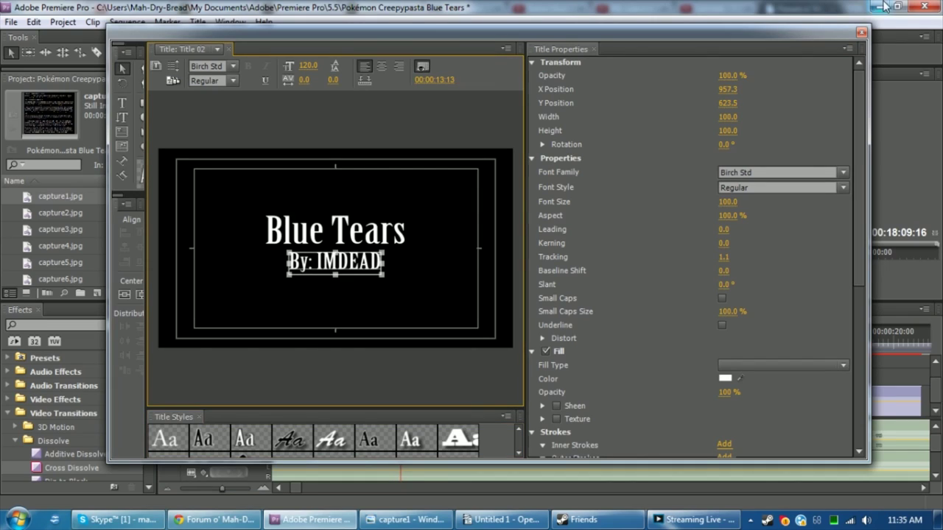
click(142, 295)
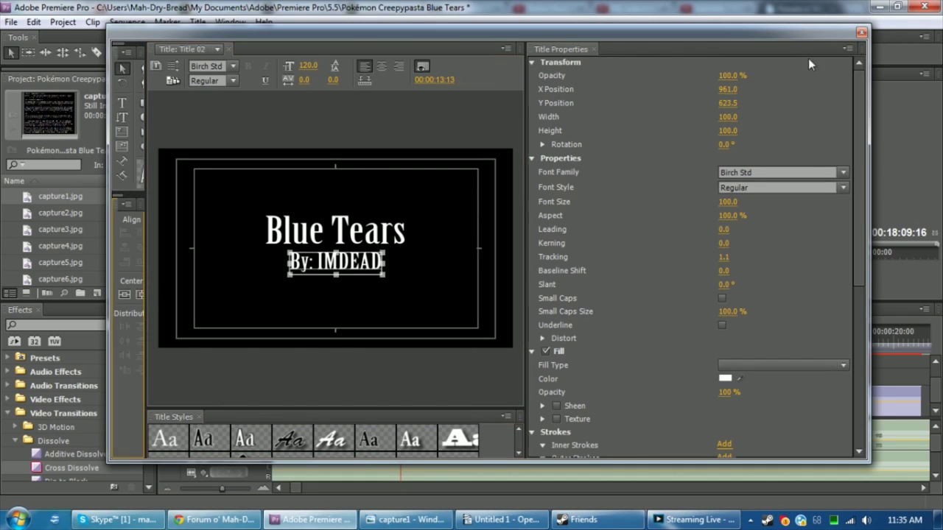
click(860, 33)
Raise the Blue Tears text in Title 01 to Y position 447.2, centre it horizontally and save the project
double_click(407, 389)
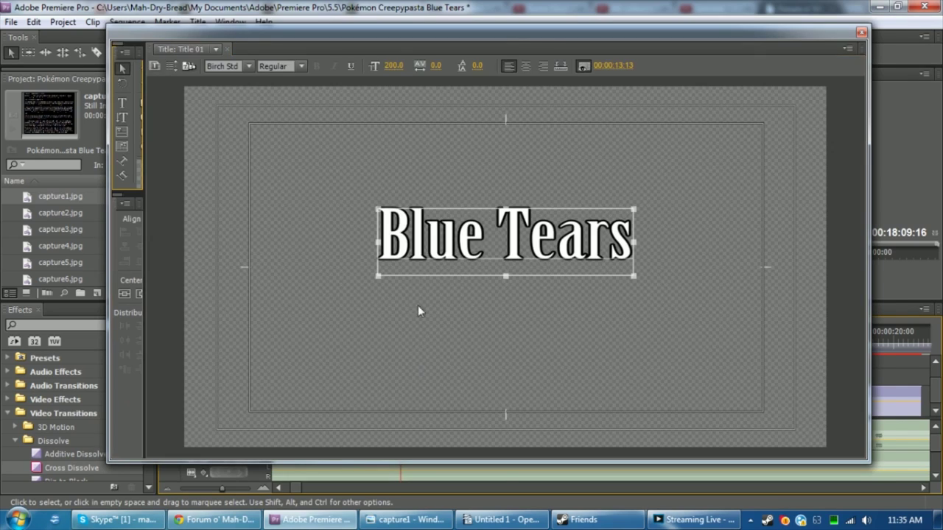
drag(334, 234, 333, 230)
key(Up)
key(Up)
key(Up)
click(142, 294)
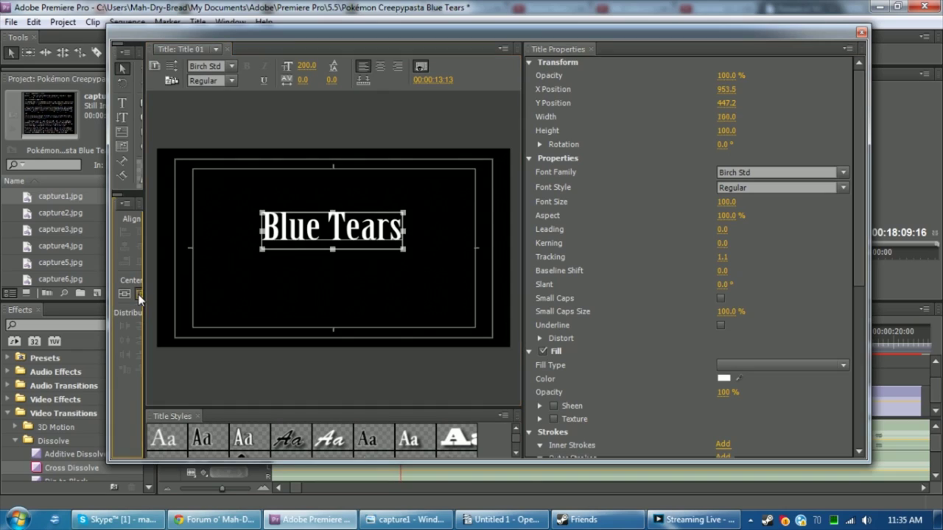
click(861, 32)
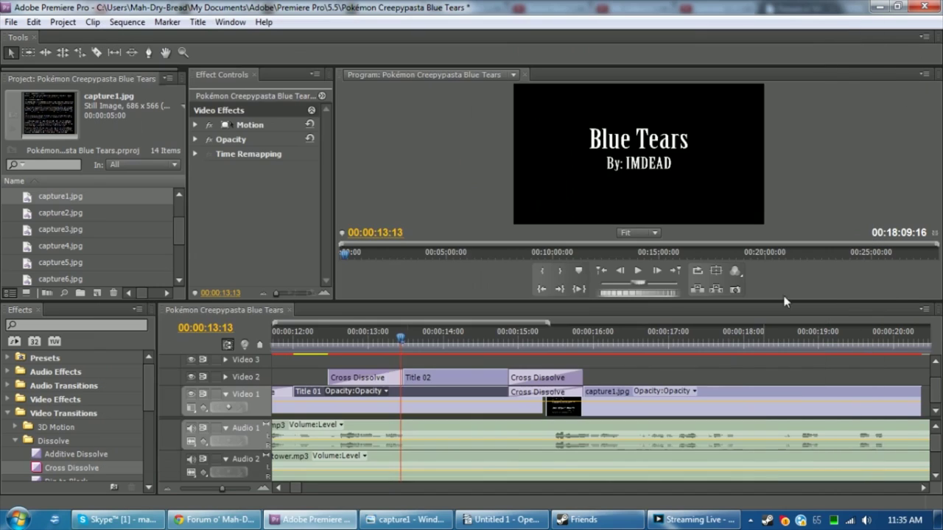
click(713, 372)
key(ctrl+s)
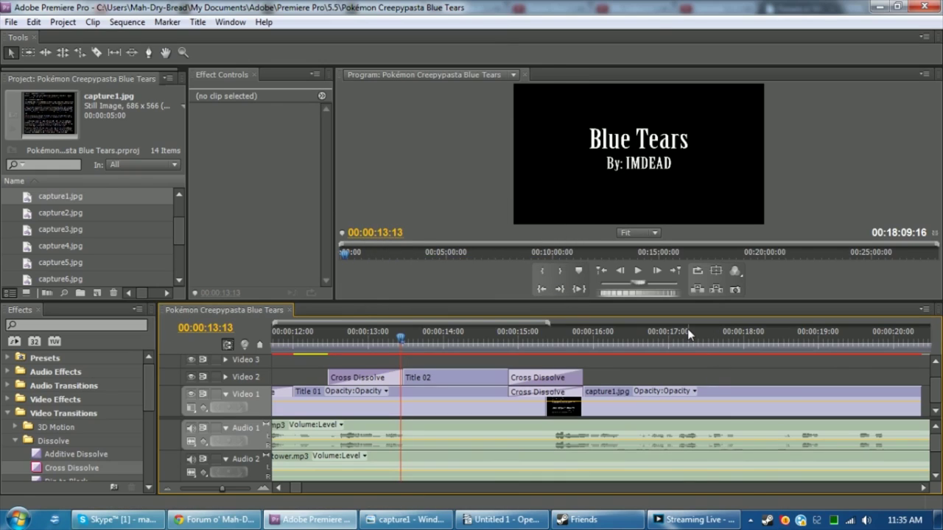
Play to the narration pause at 00:00:20:14, cut the silence out of Audio 1 there and close the gap
key(space)
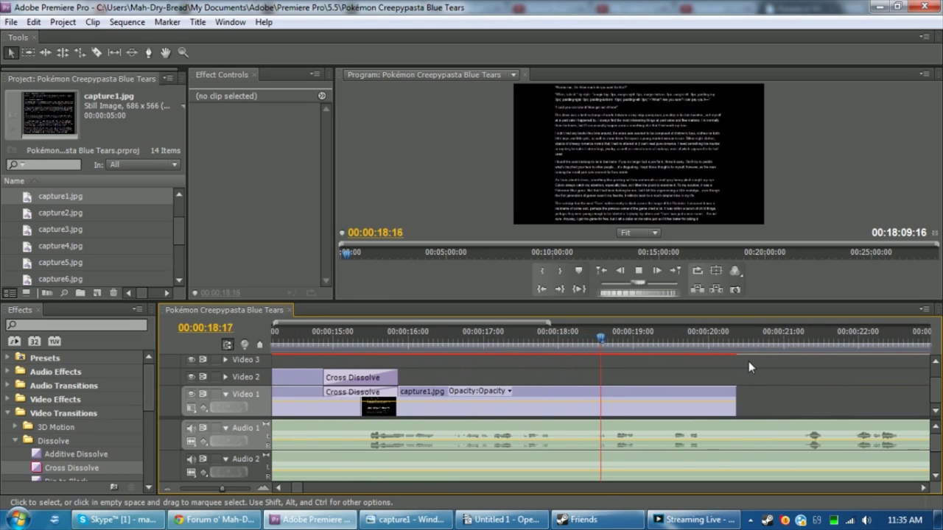
key(space)
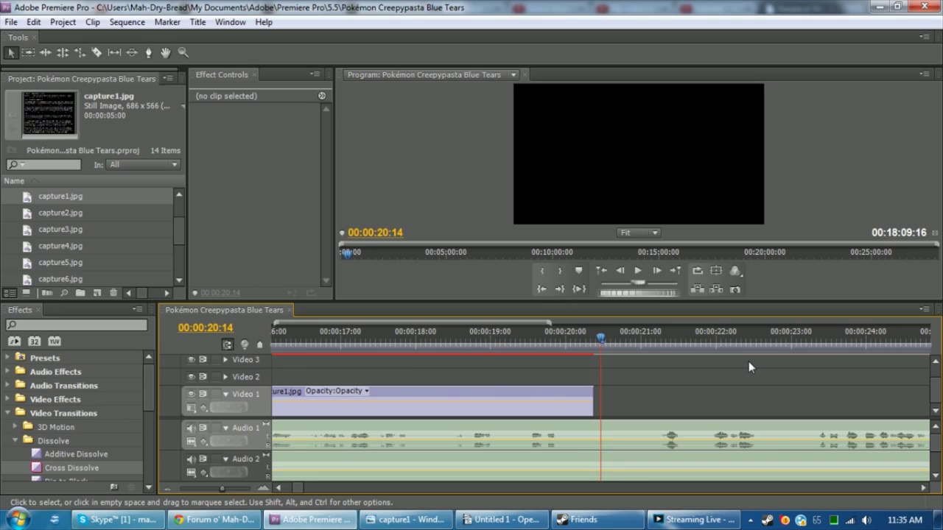
key(c)
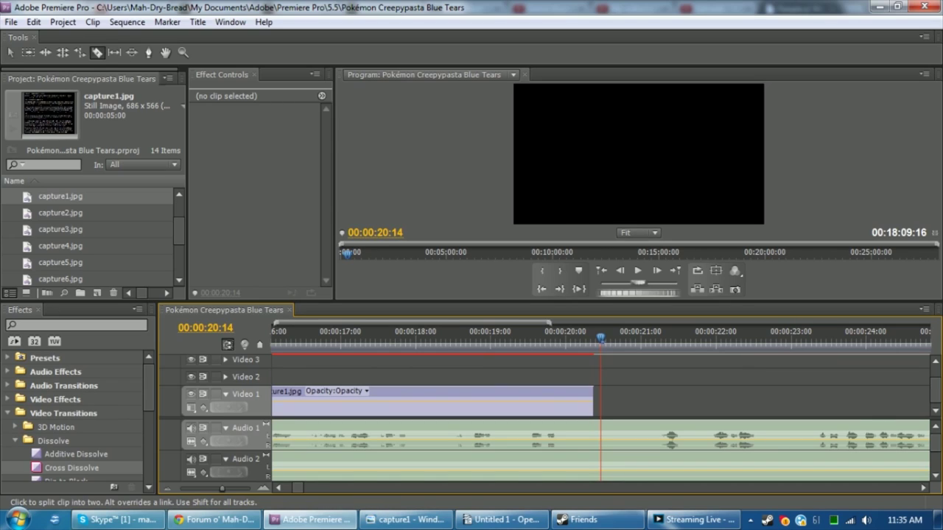
click(645, 428)
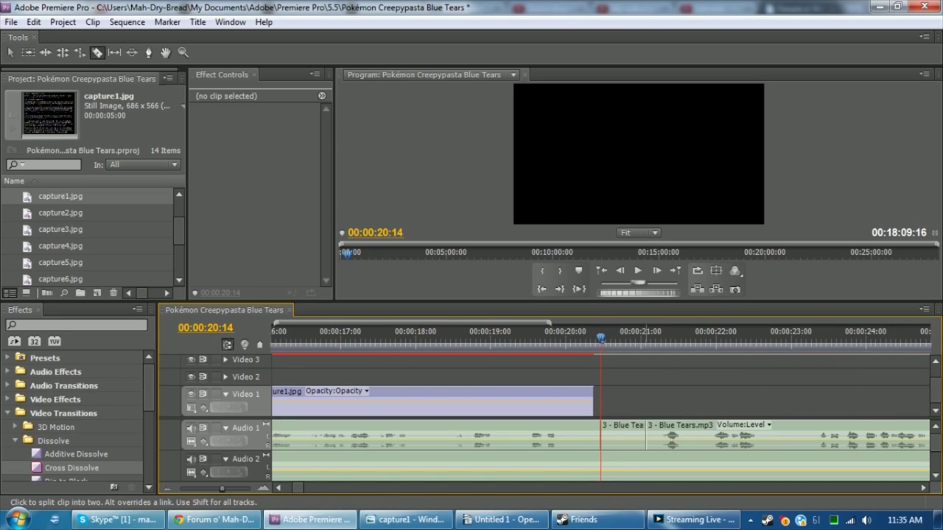
key(v)
drag(677, 426, 646, 426)
click(672, 379)
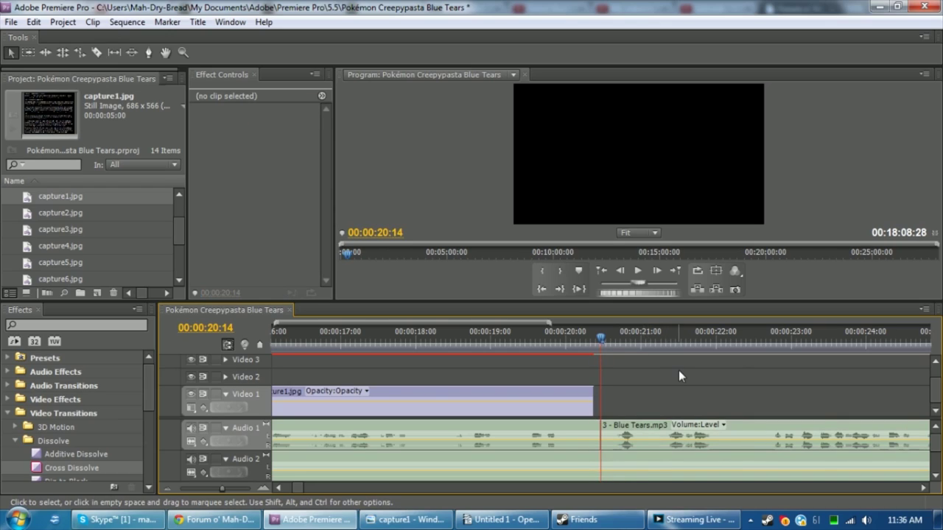
Shorten the next narration pause by cutting the silence after 00:00:26:13 on Audio 1 and closing the gap
key(space)
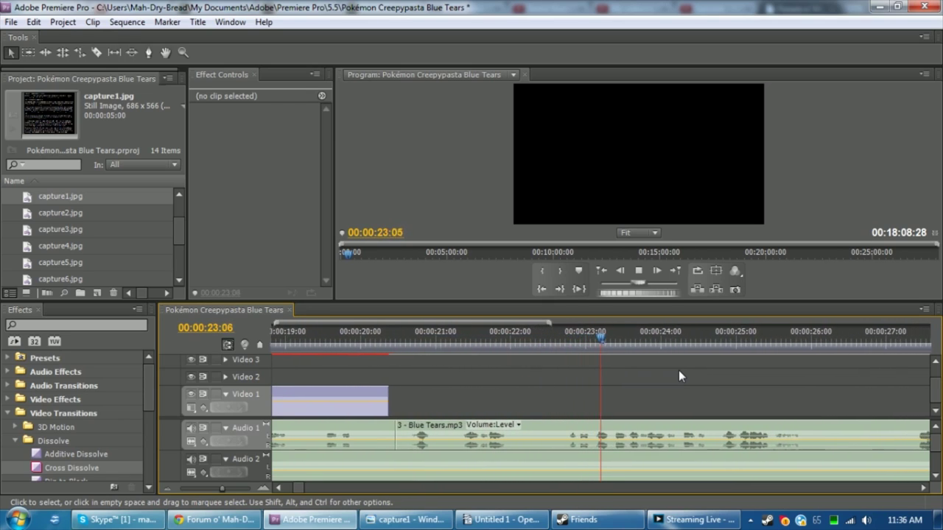
key(c)
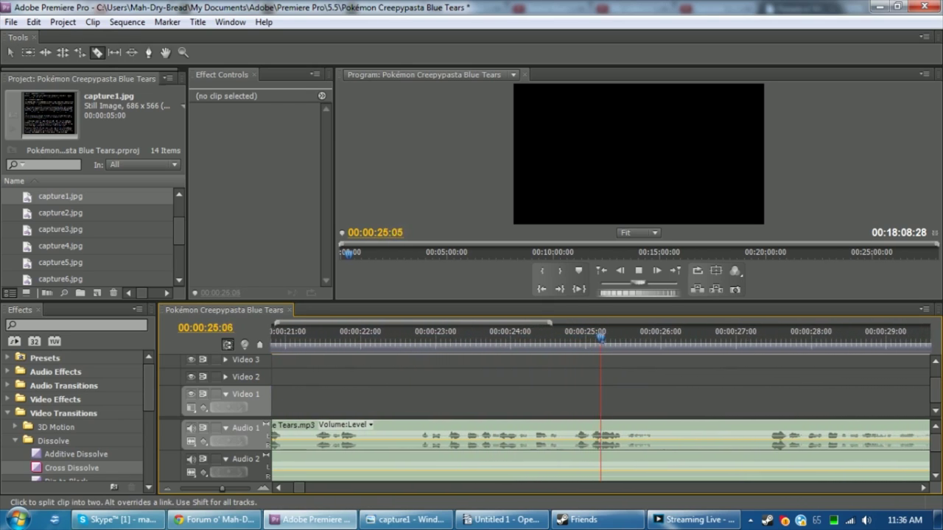
key(space)
click(665, 435)
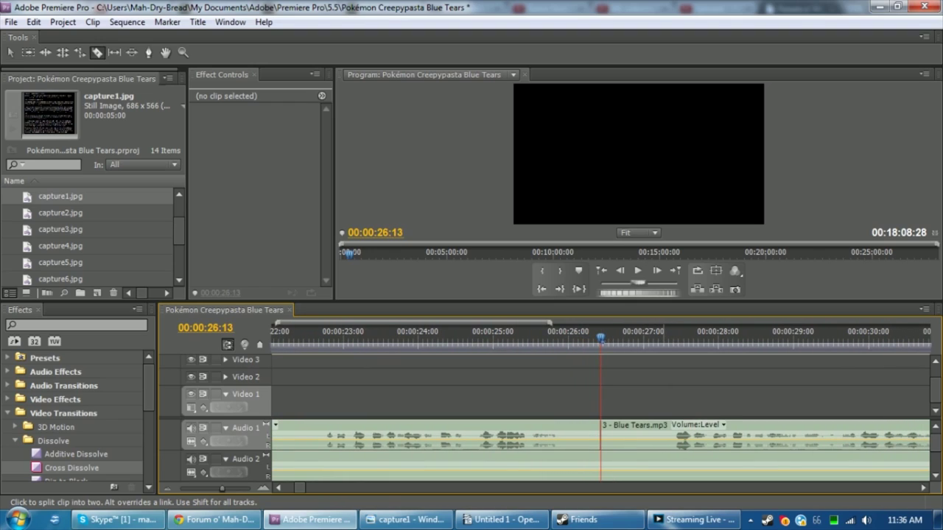
key(v)
click(695, 432)
drag(694, 431, 631, 432)
click(666, 391)
Play on to the narration pause at 00:00:34:26, cut the silence out of Audio 1 there and close the gap
key(space)
key(space)
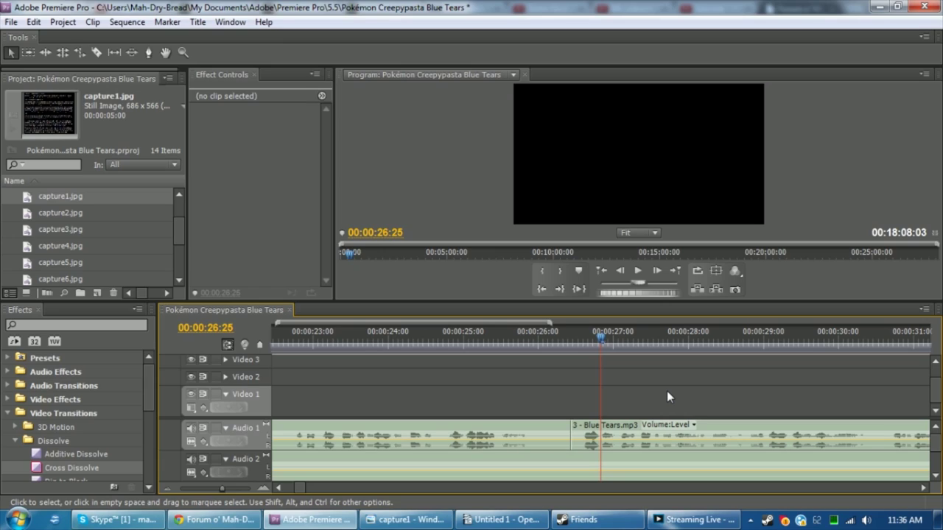
key(space)
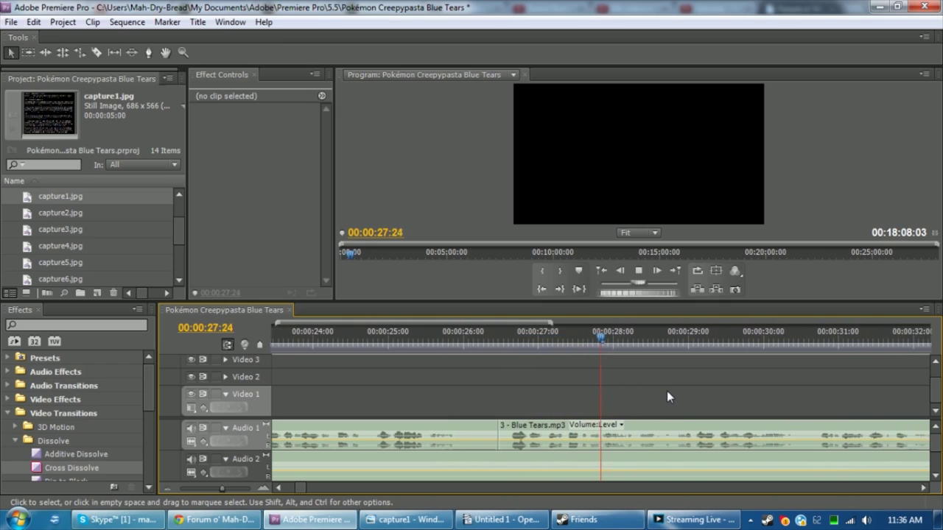
key(c)
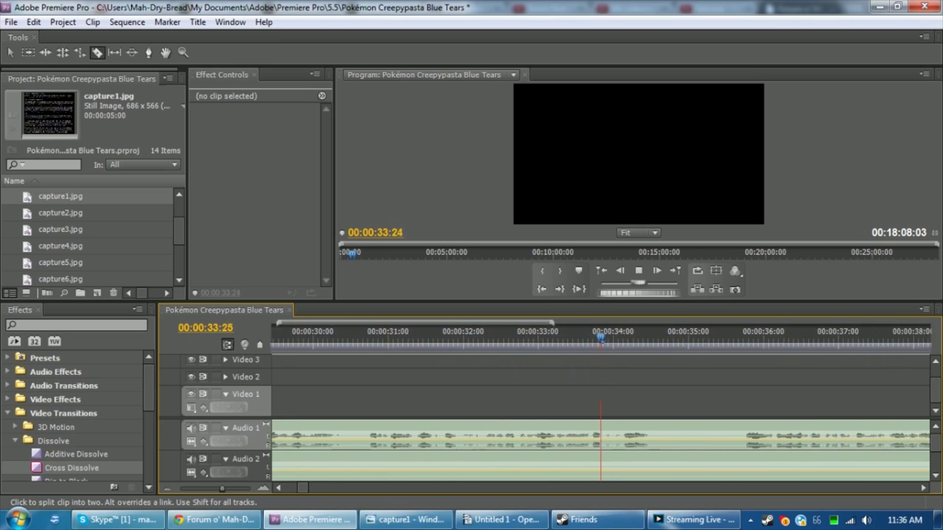
key(space)
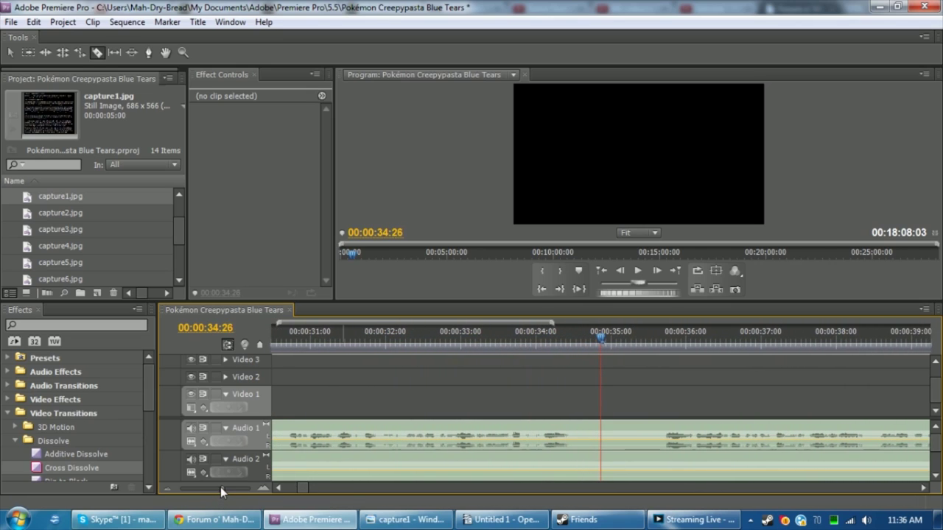
drag(221, 488, 226, 489)
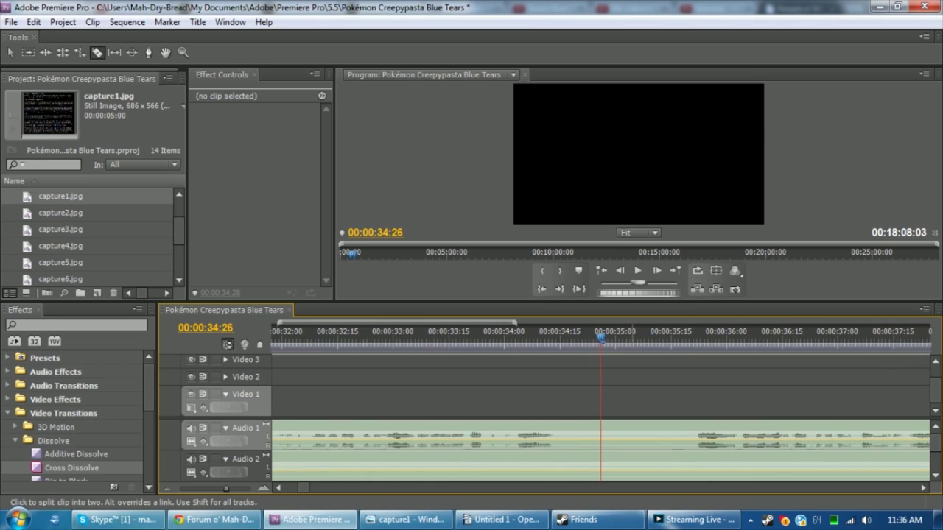
click(601, 436)
click(675, 436)
key(v)
drag(758, 436, 685, 434)
click(655, 393)
Play to the narration pause at 00:00:43:23, cut out the silence on Audio 1 and close the gap
key(space)
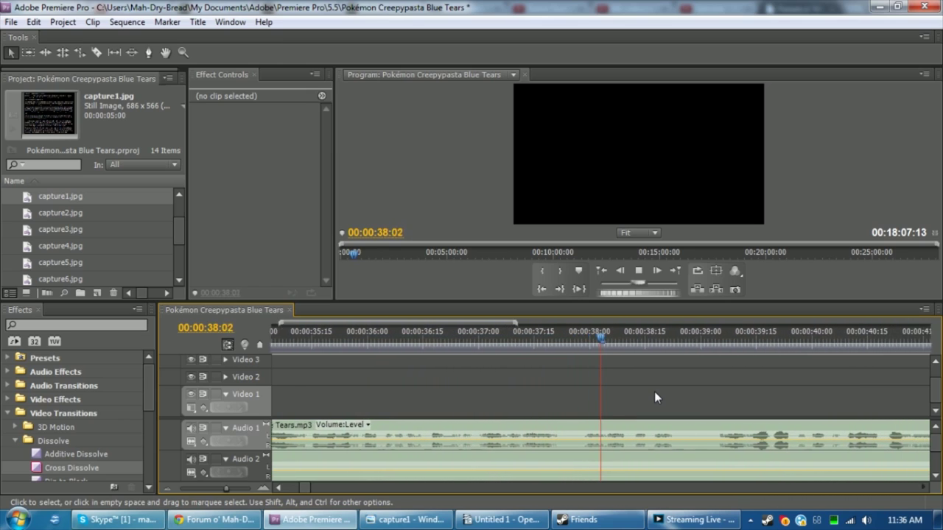
key(c)
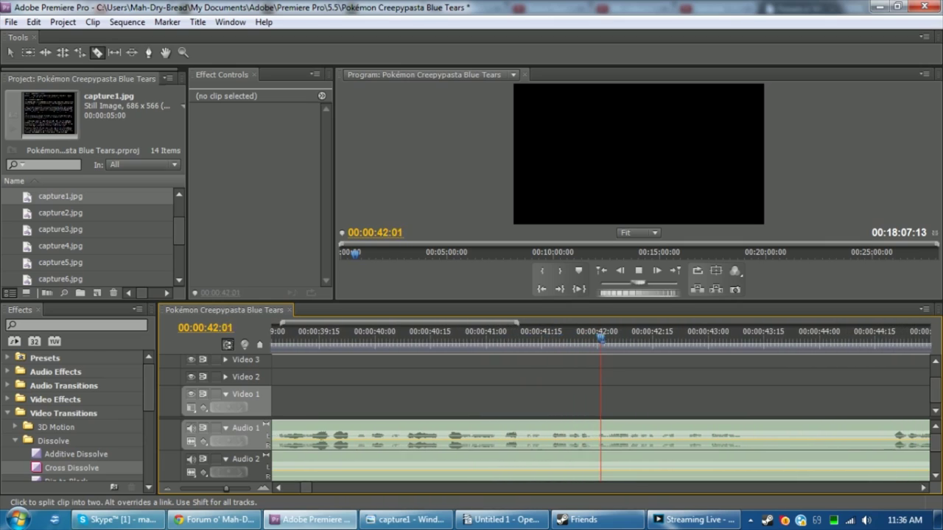
key(space)
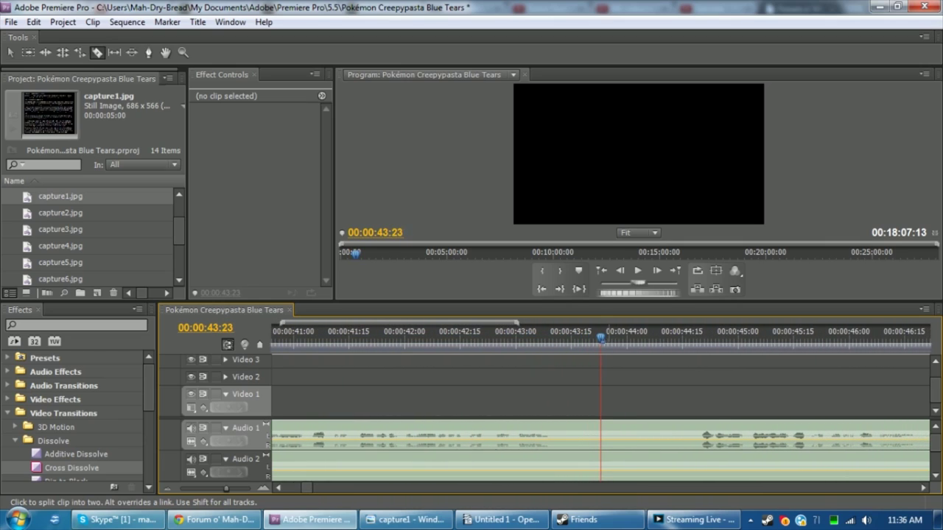
click(601, 436)
click(679, 435)
key(v)
drag(706, 434, 635, 432)
click(651, 379)
Shorten the narration pause at 00:00:56:02 by cutting the silence out of Audio 1 and closing the gap
key(space)
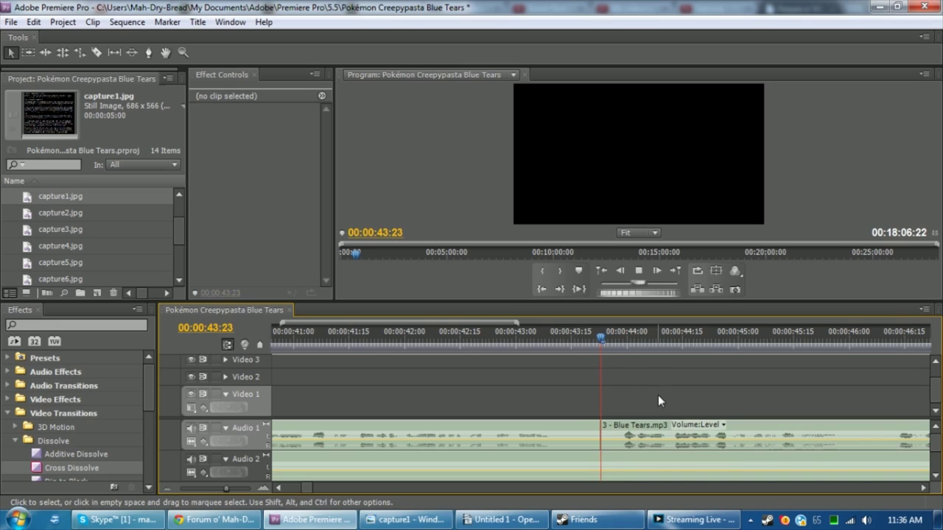
key(c)
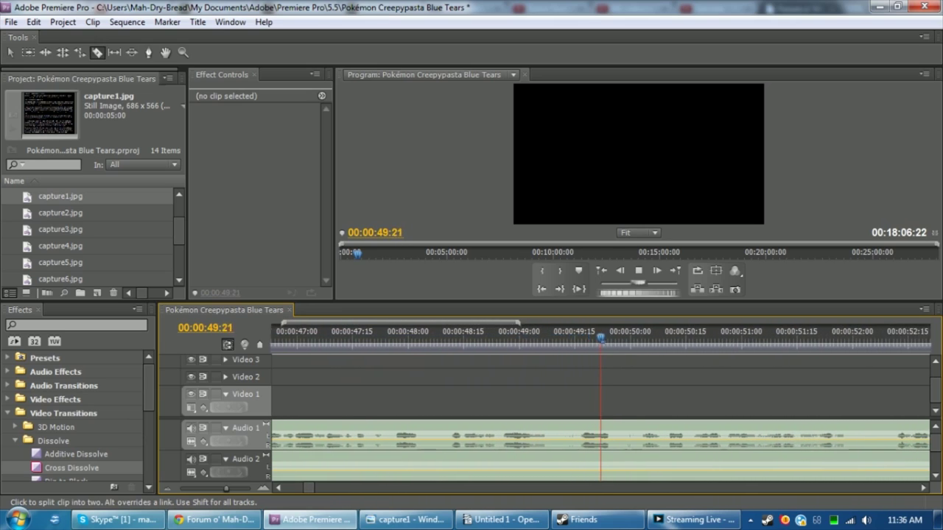
key(space)
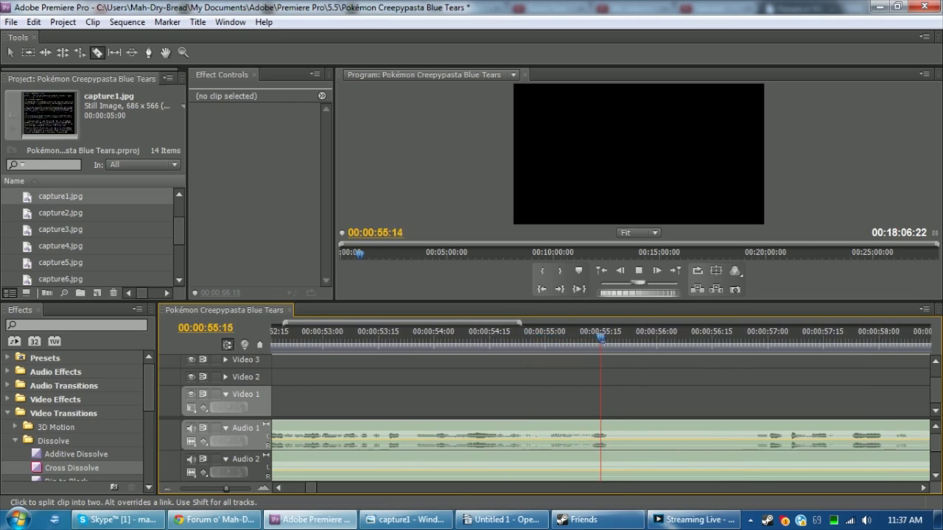
key(space)
click(673, 434)
key(v)
drag(699, 433, 629, 435)
click(658, 388)
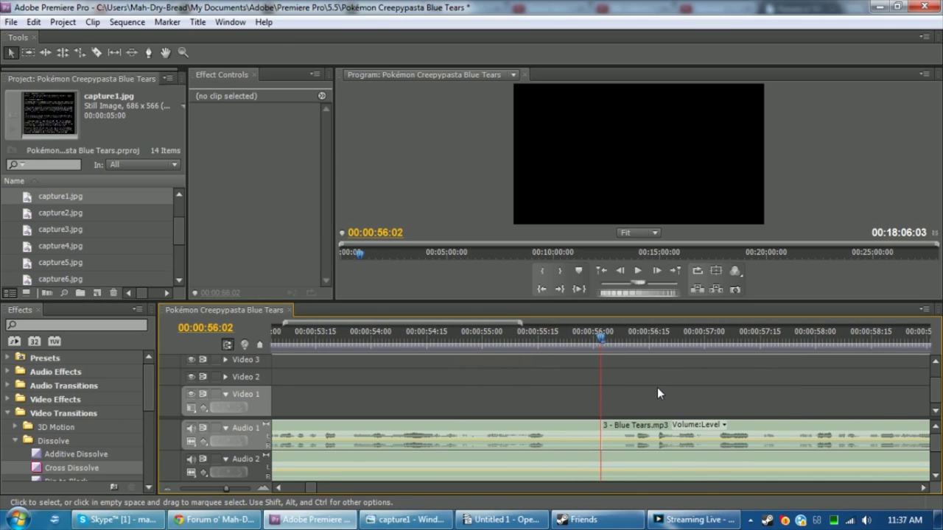
Listen on to 00:00:57:19 and adjust the audio gain of the music clip on Audio 2
key(space)
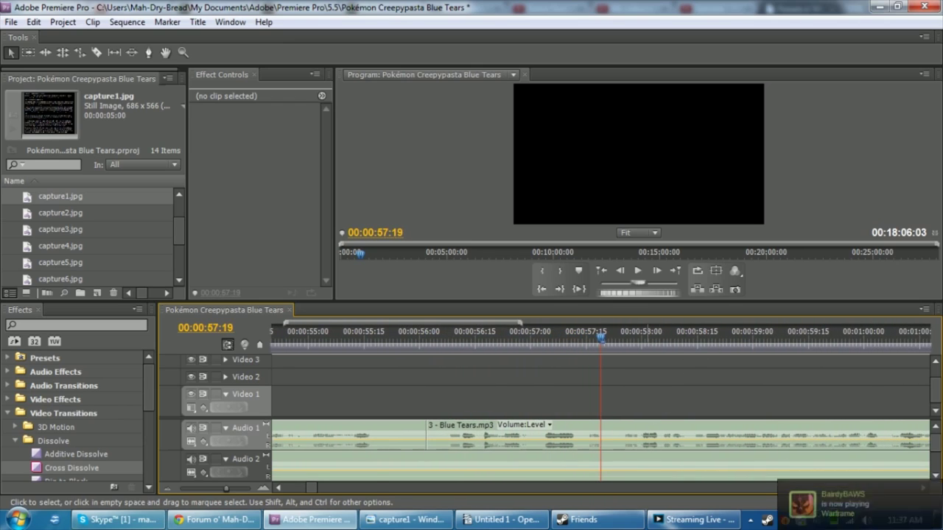
right_click(646, 436)
click(695, 320)
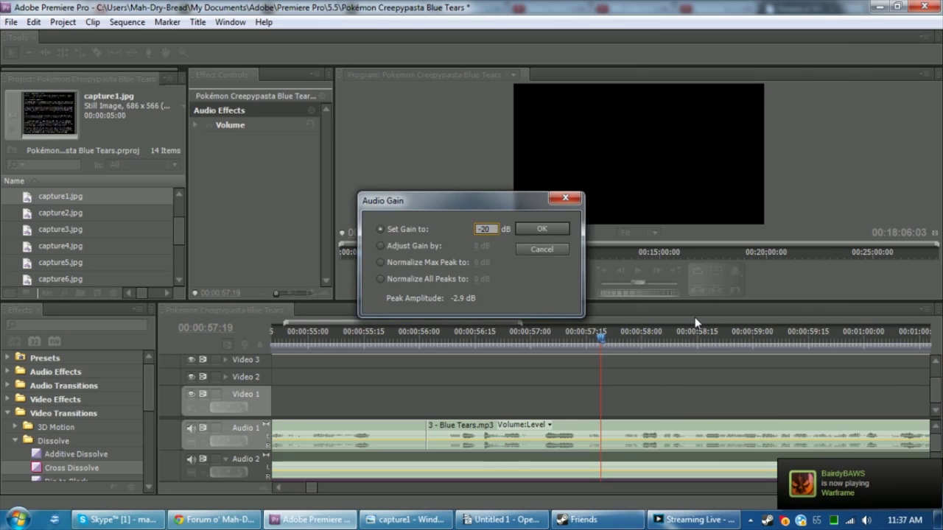
key(Return)
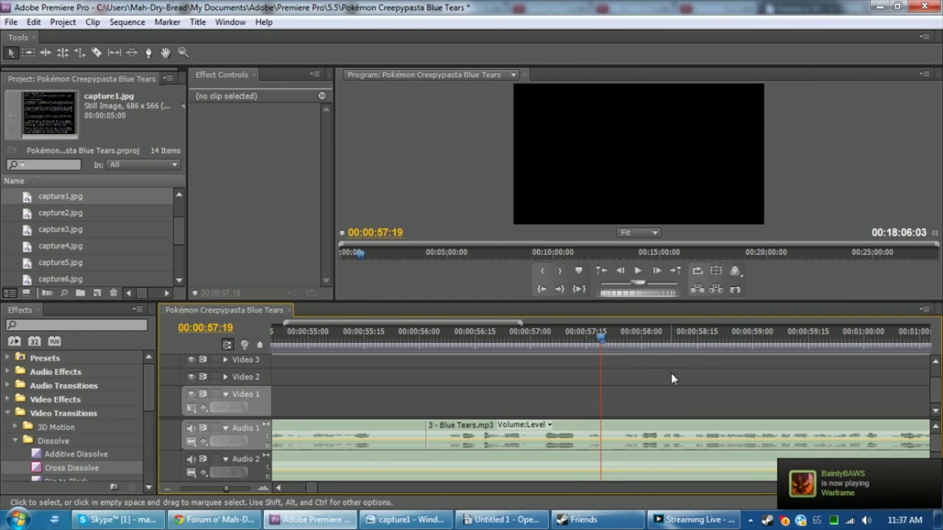
Play to the narration pause at 00:01:03:22, cut the silence out of Audio 1 and close the gap
key(space)
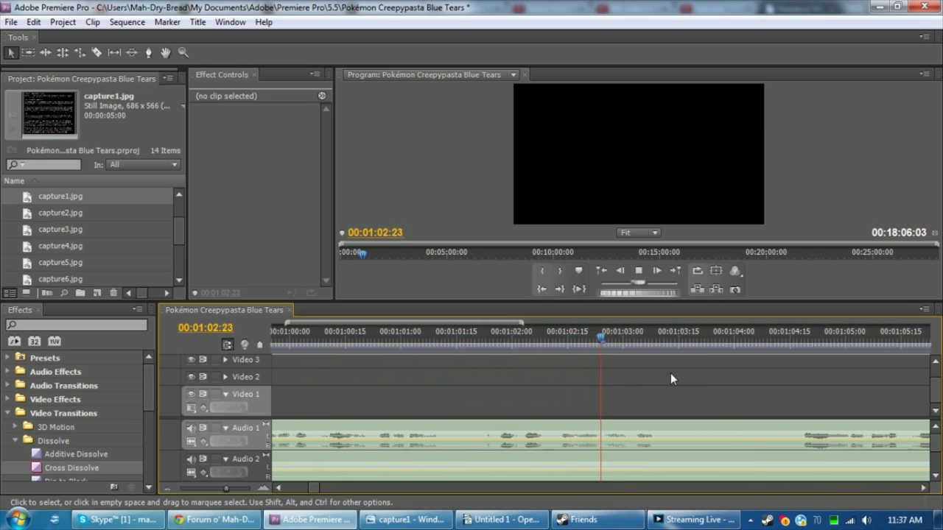
key(space)
key(c)
click(601, 434)
click(678, 433)
key(v)
drag(694, 431, 617, 432)
click(621, 405)
Set a new audio gain for the music clip on Audio 2
right_click(626, 476)
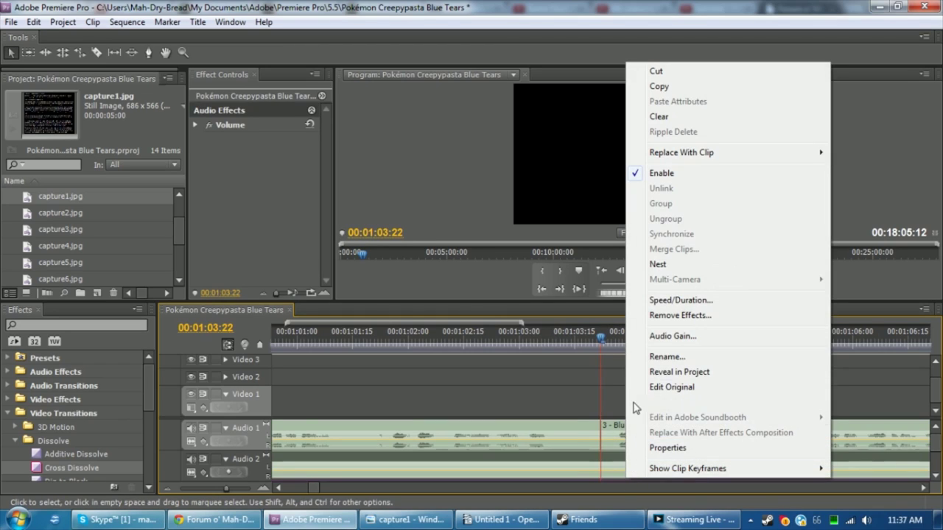
click(666, 336)
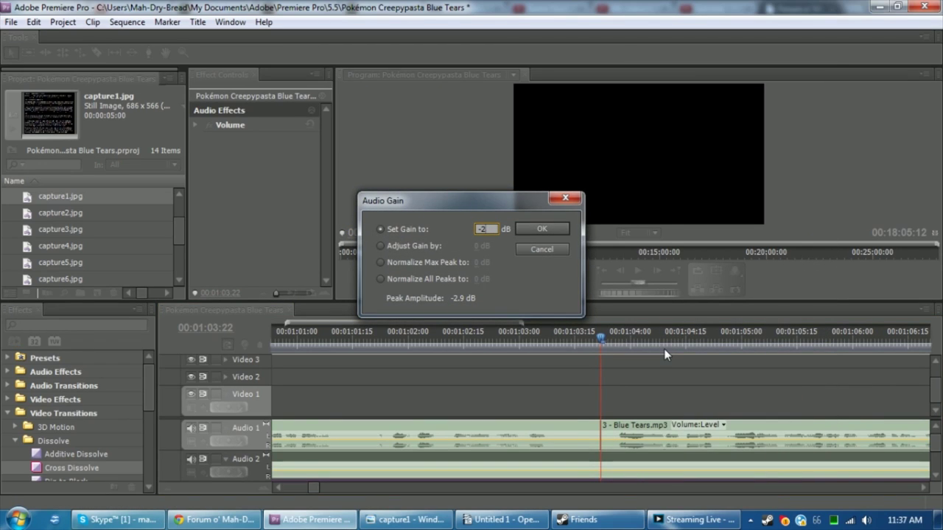
key(Return)
click(723, 396)
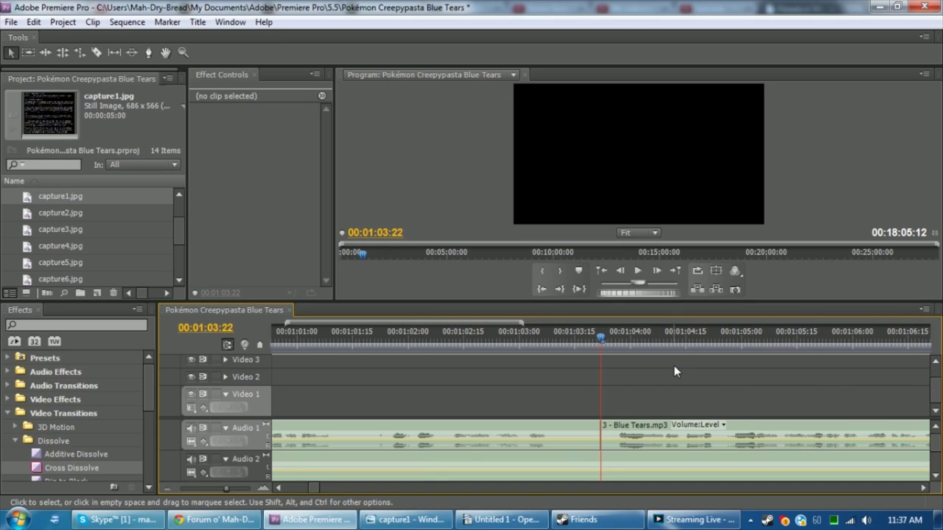
Play to the narration pause at 00:01:12:25, cut the silence after it on Audio 1 and close the gap
key(space)
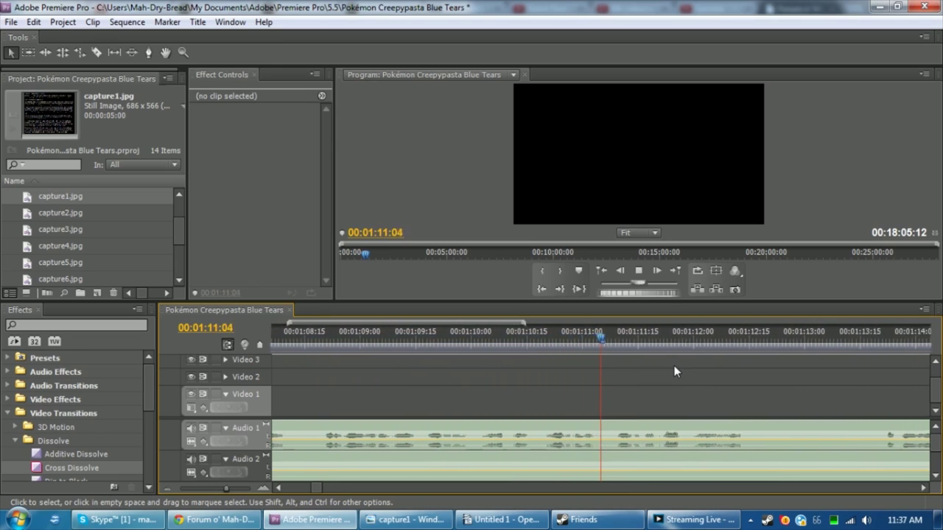
key(space)
key(c)
click(602, 433)
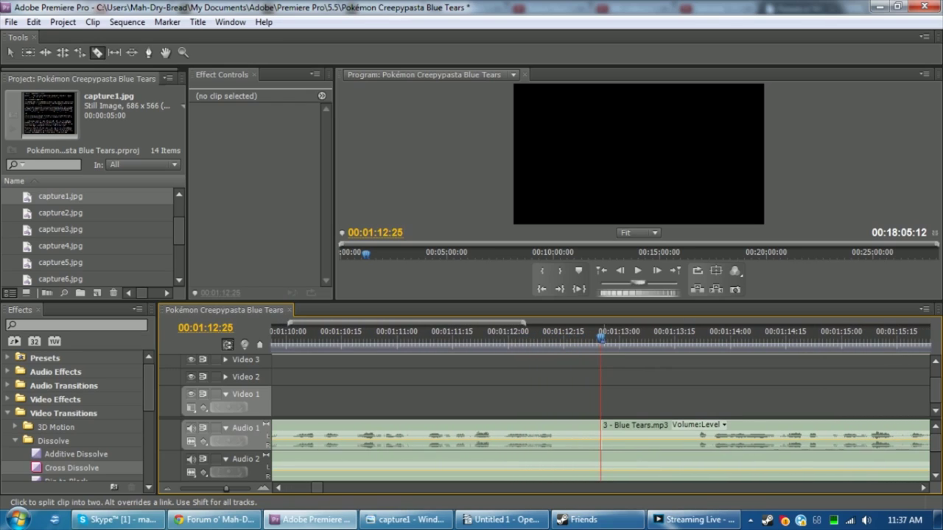
click(675, 433)
key(v)
drag(683, 432, 608, 431)
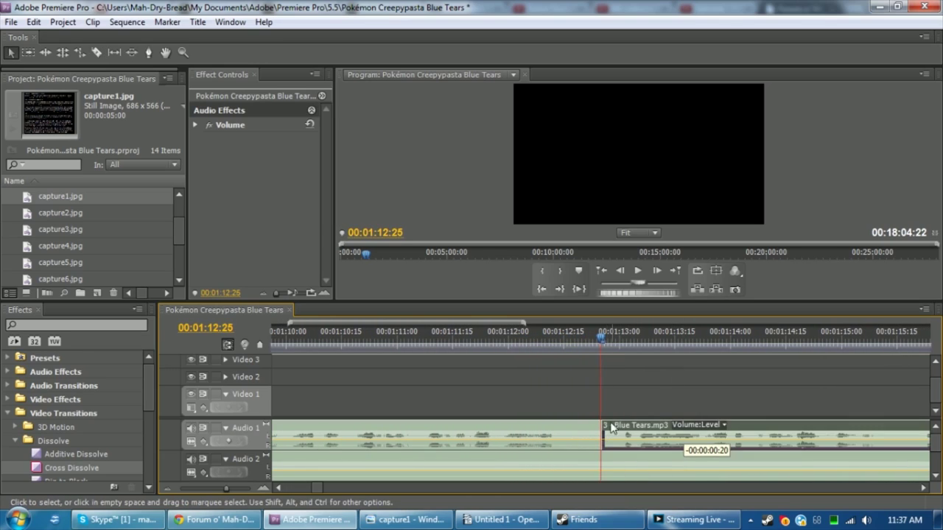
click(637, 405)
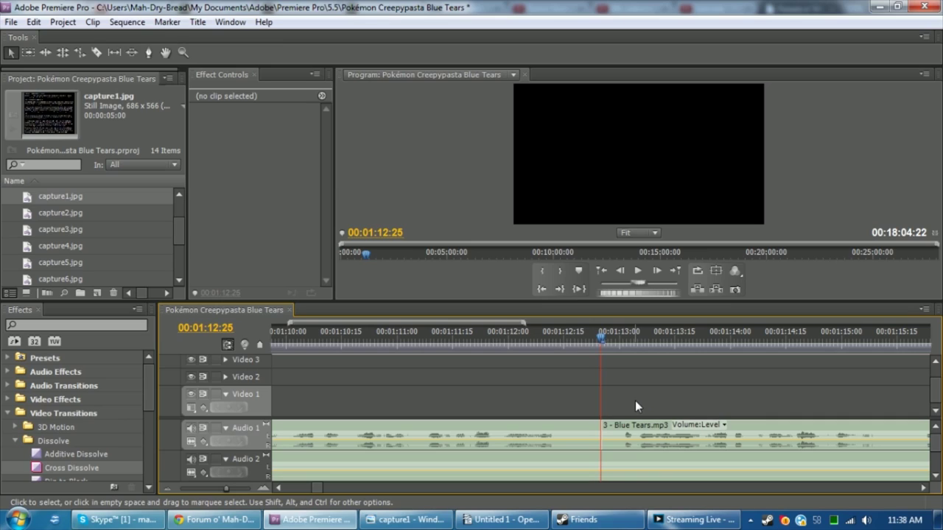
Play past 00:01:16:14 to the next long narration pause, cut its silence out of Audio 1 and close the gap
key(space)
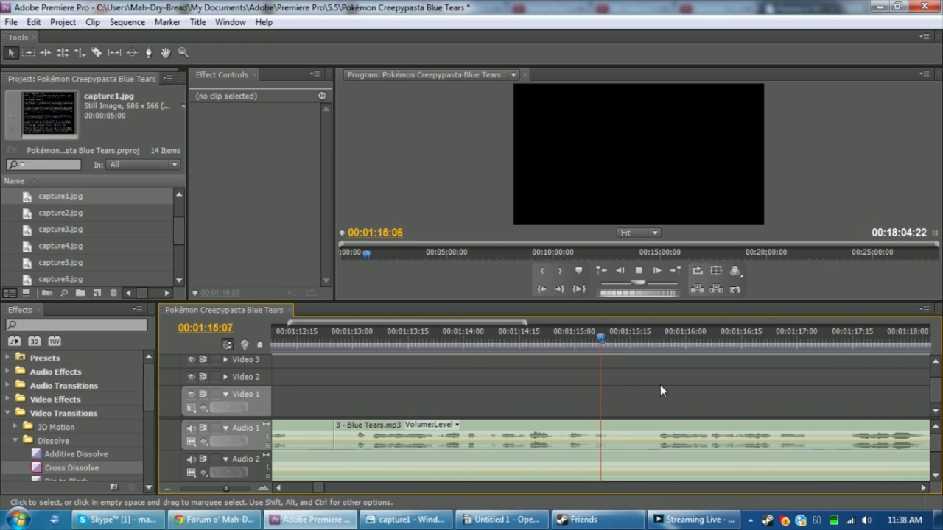
key(space)
key(c)
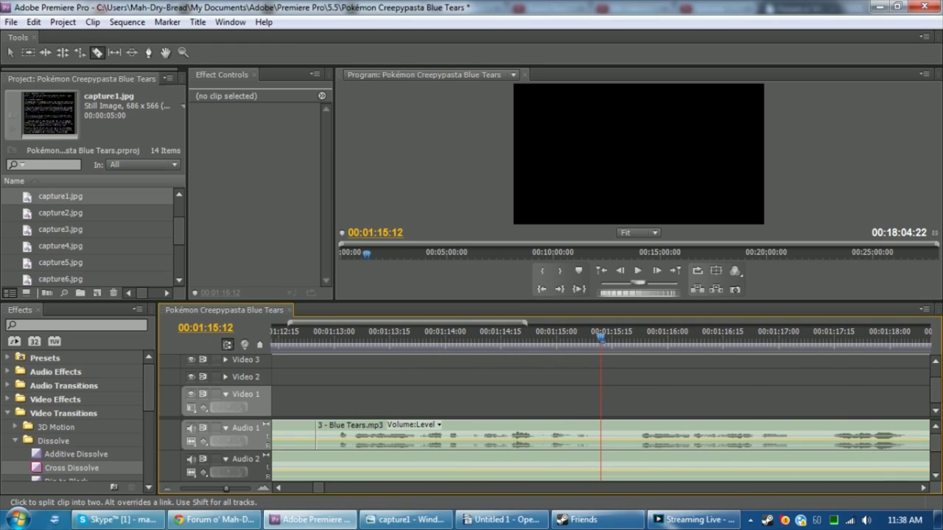
key(space)
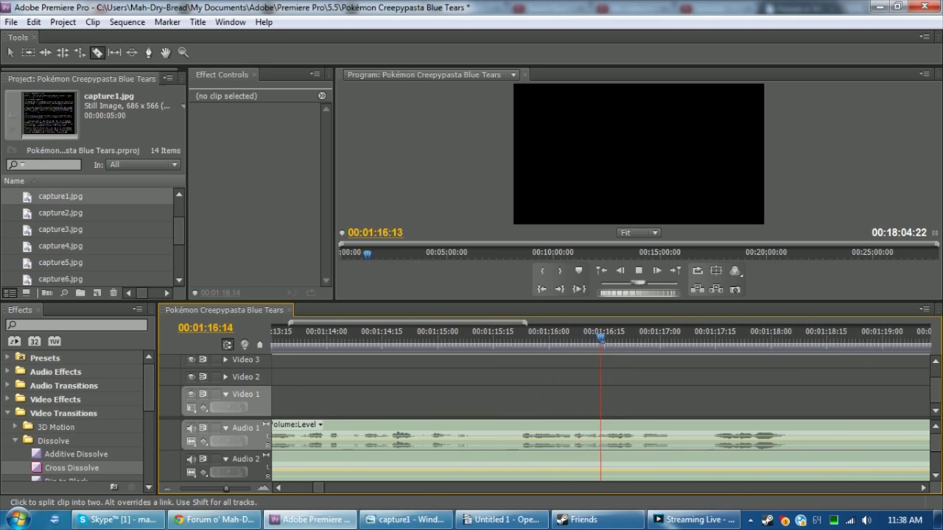
key(space)
key(ctrl+k)
click(692, 433)
key(v)
drag(708, 432, 616, 433)
click(647, 382)
Play to the narration pause at 00:01:29:19, cut the silence out of Audio 1 there and close the gap
key(space)
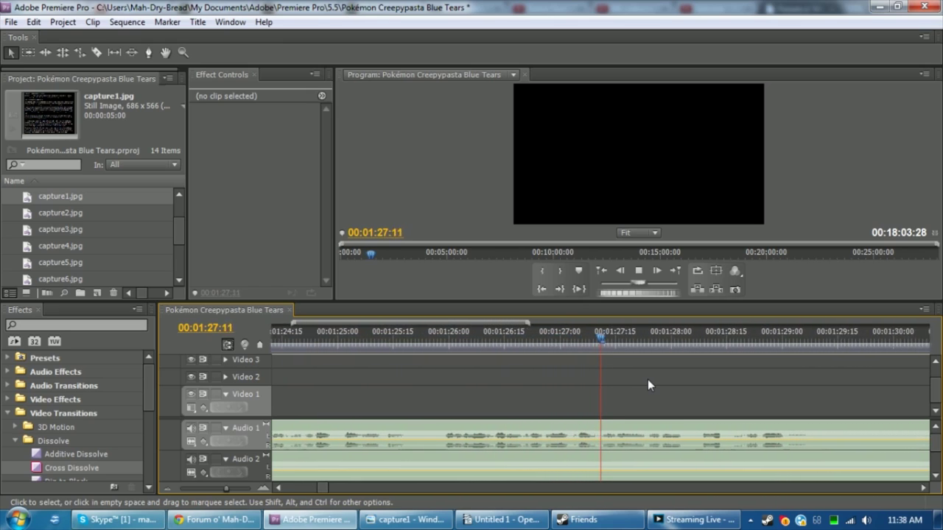
key(space)
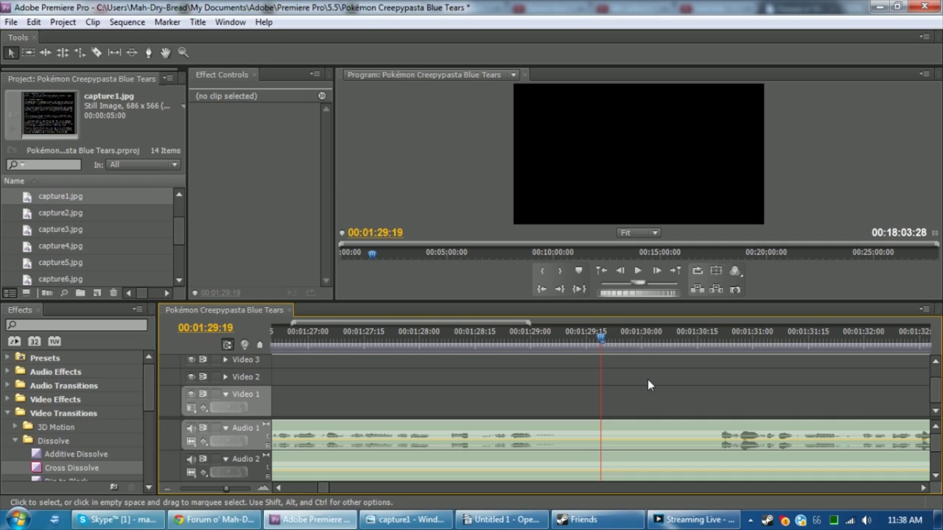
key(c)
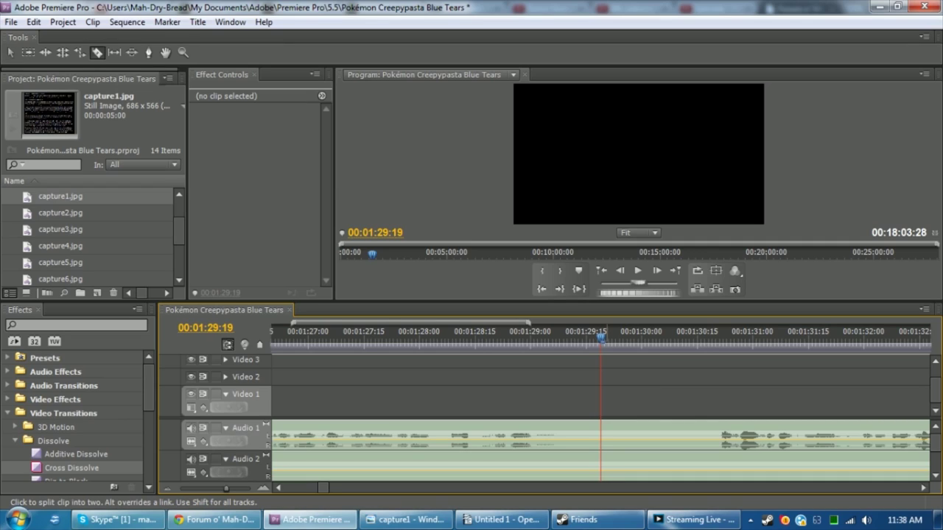
click(697, 437)
key(v)
drag(806, 437, 709, 436)
click(649, 381)
Play on from 00:01:29:19 to the narration pause at 00:01:41:24, cut its silence out of Audio 1 and close the gap
key(space)
key(space)
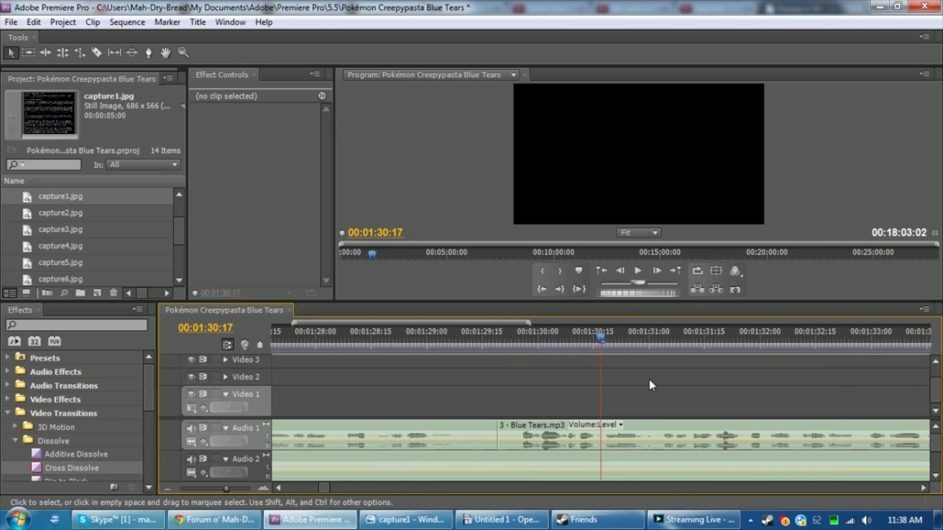
key(space)
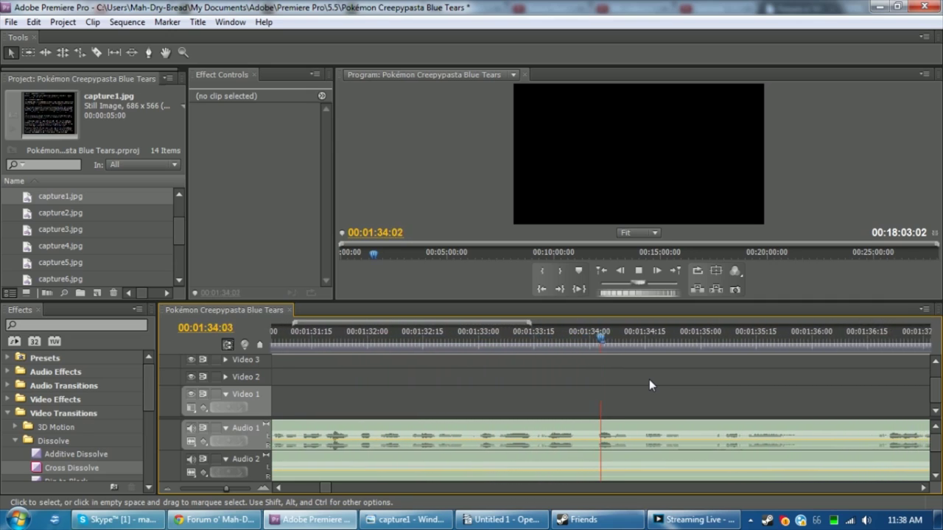
key(space)
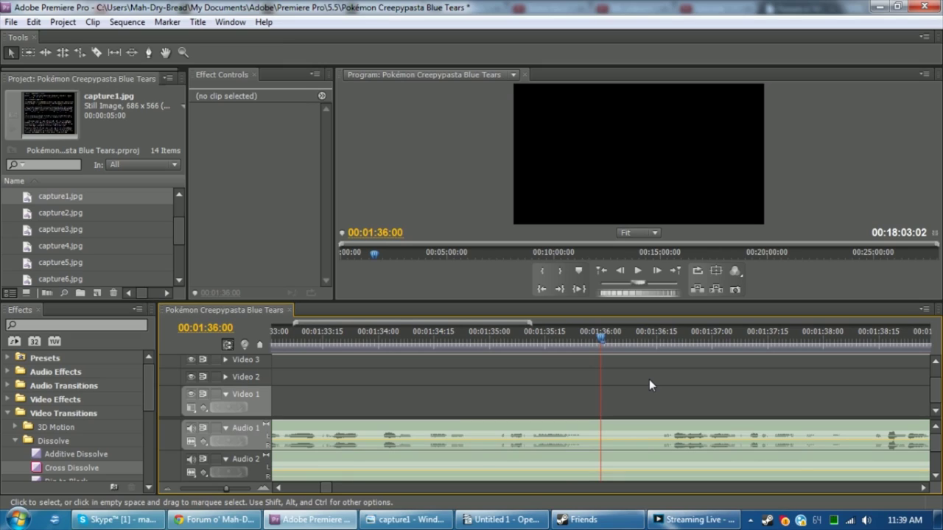
key(space)
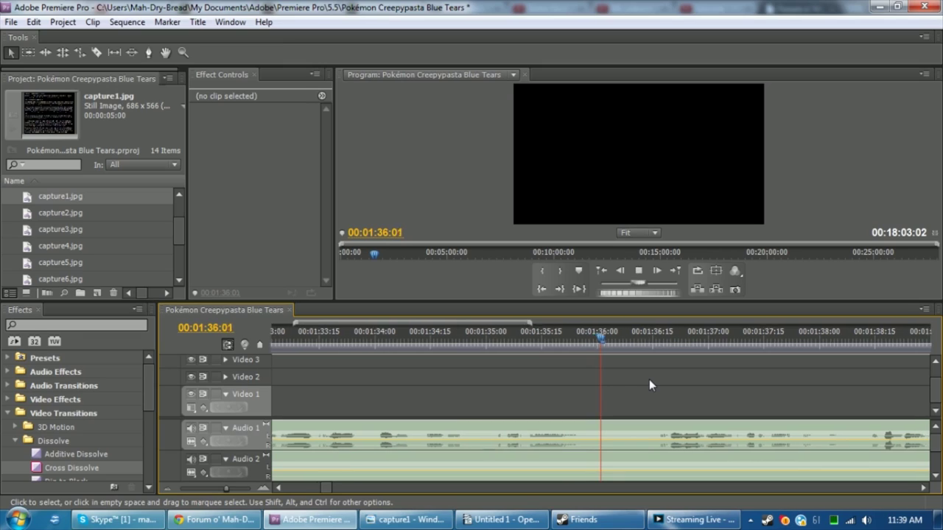
key(space)
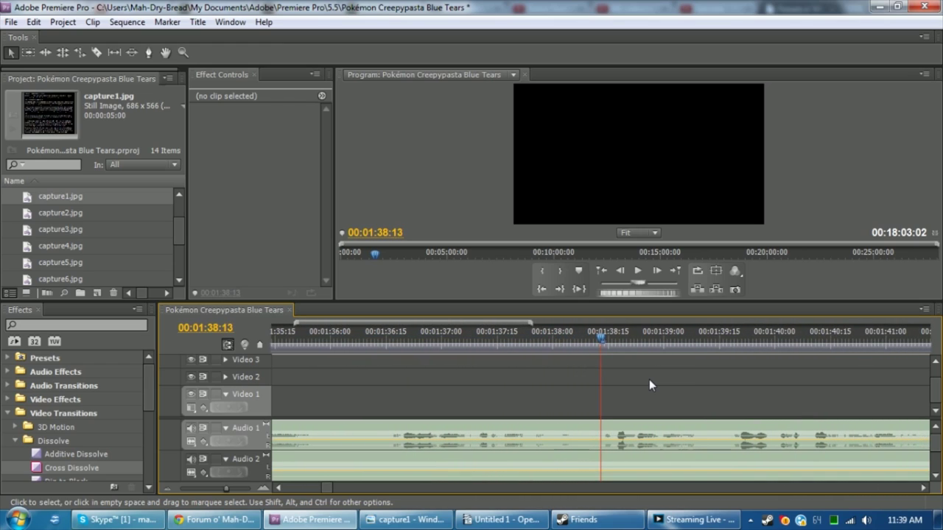
key(space)
key(c)
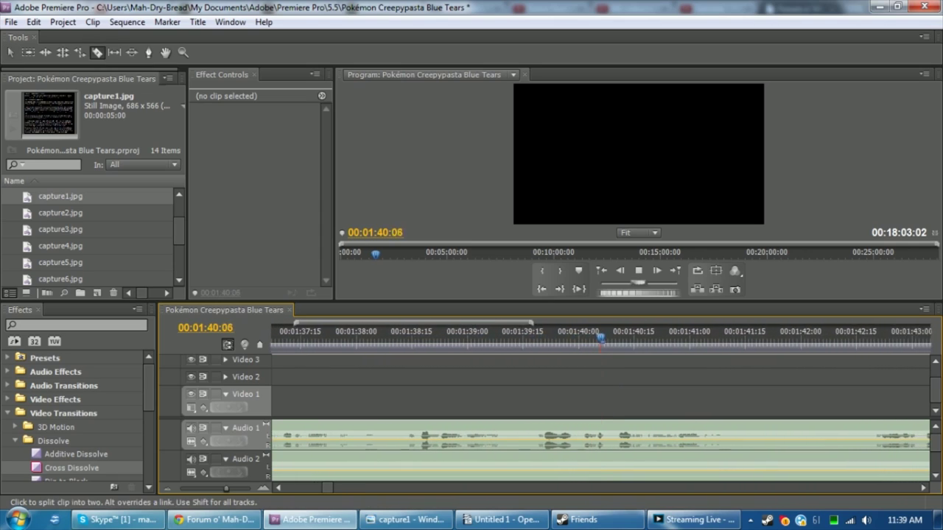
key(space)
click(601, 438)
click(680, 438)
key(v)
drag(691, 438, 612, 438)
click(639, 397)
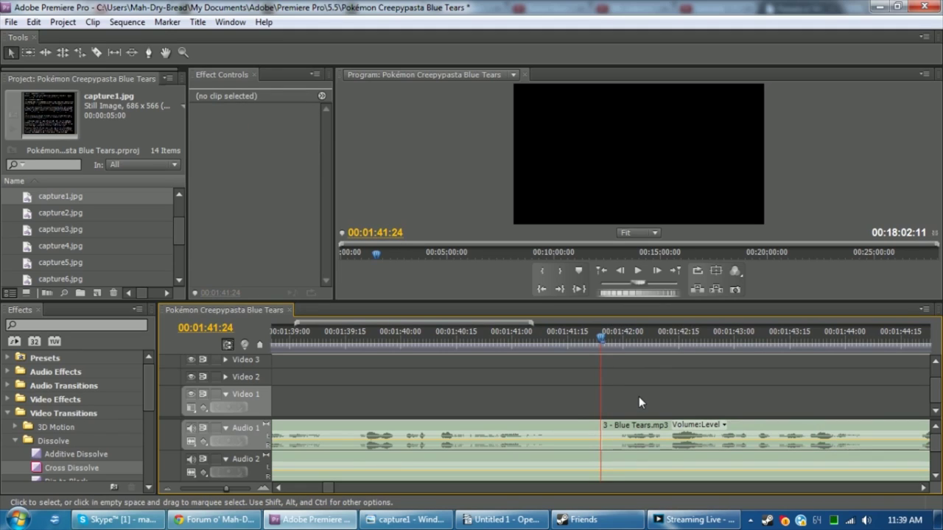
Play to the narration pause at 00:01:56:12, cut the silence after it on Audio 1 and close the gap
key(space)
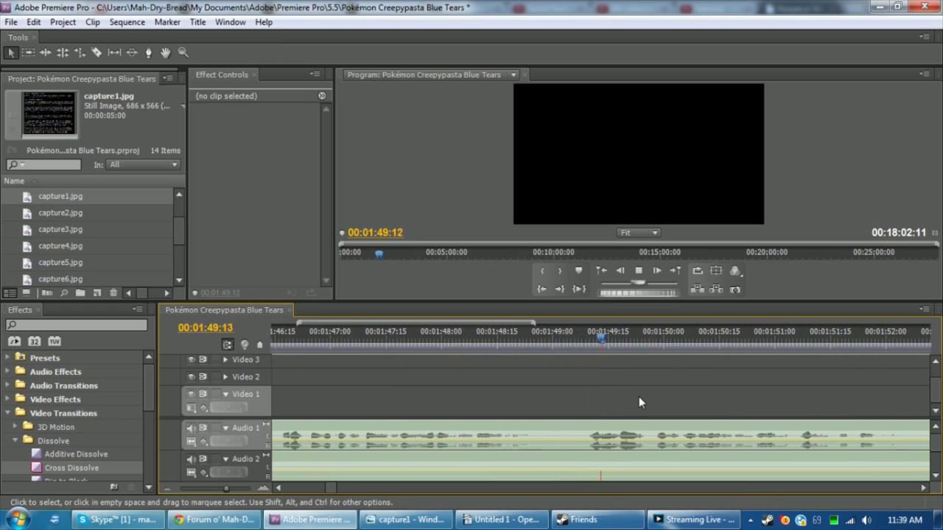
key(c)
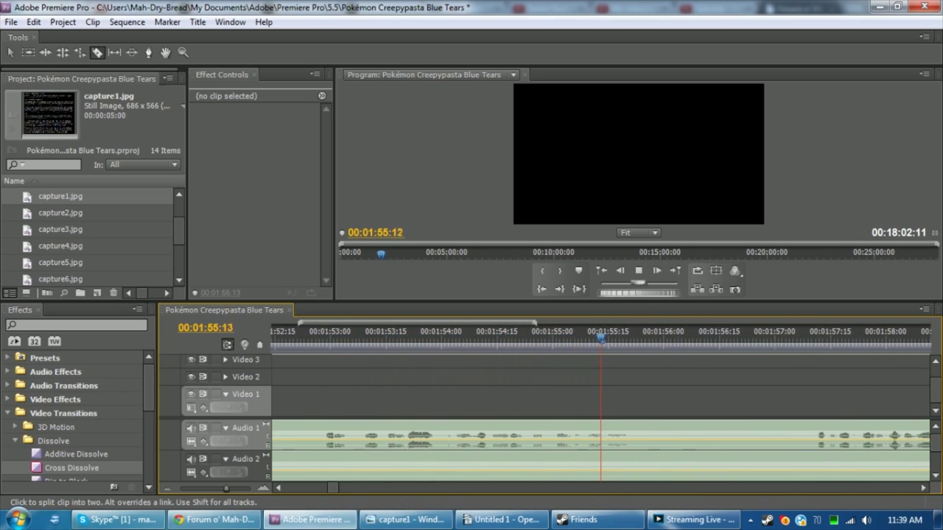
key(space)
click(601, 435)
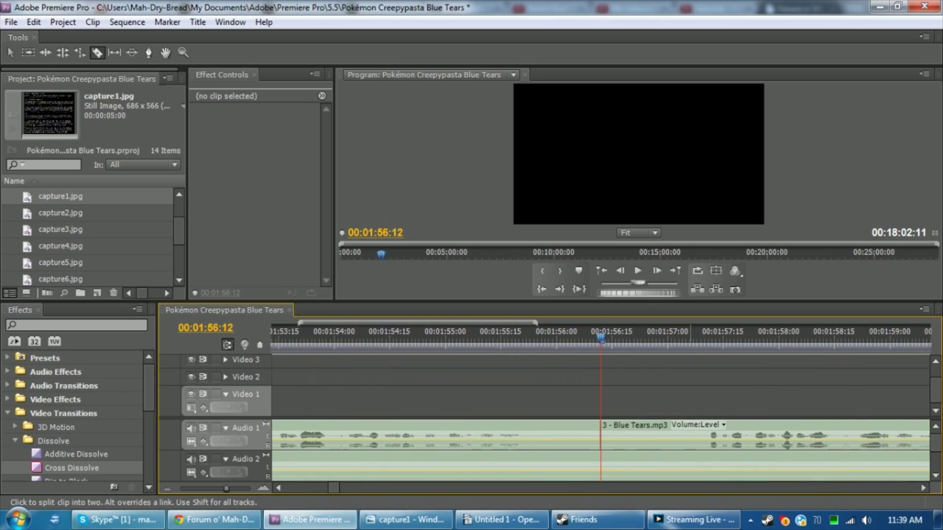
click(689, 435)
key(v)
drag(715, 433, 627, 435)
Check the story text of capture1 in Windows Photo Viewer, return to Premiere Pro and play the narration to 00:01:58:23
click(324, 520)
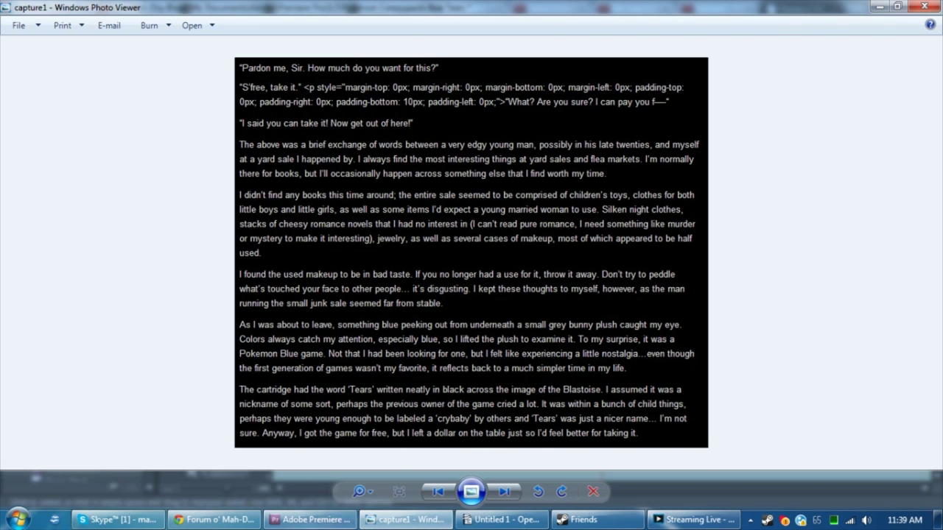
click(316, 520)
key(space)
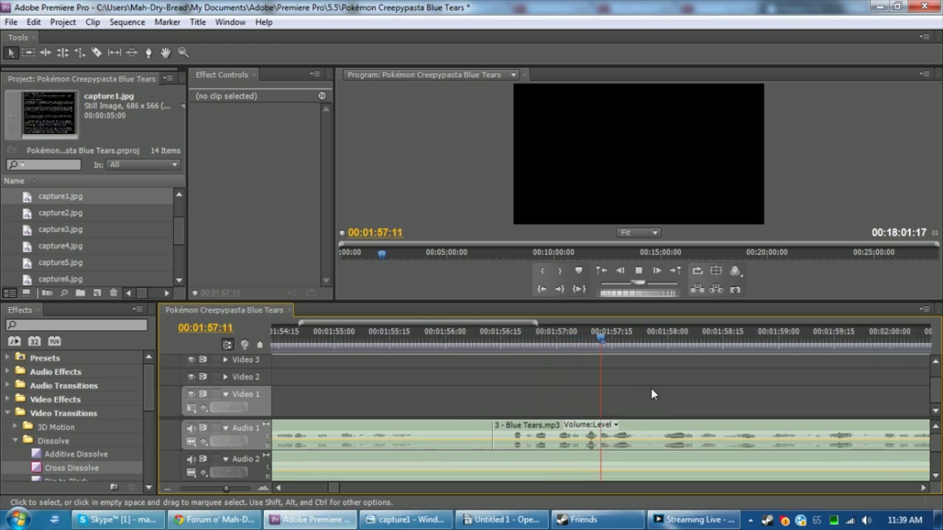
key(space)
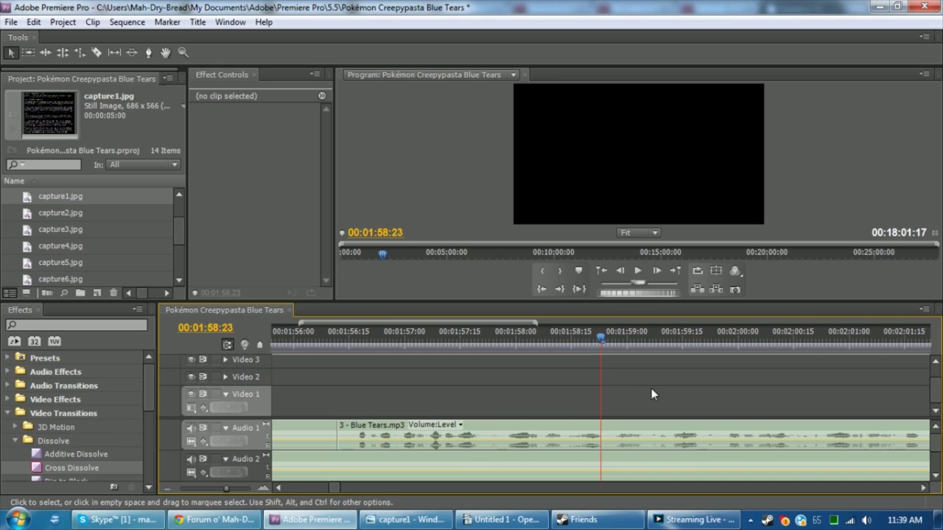
Play to the narration pause at 00:02:07:06, cut its silence out of Audio 1 and close the gap
key(c)
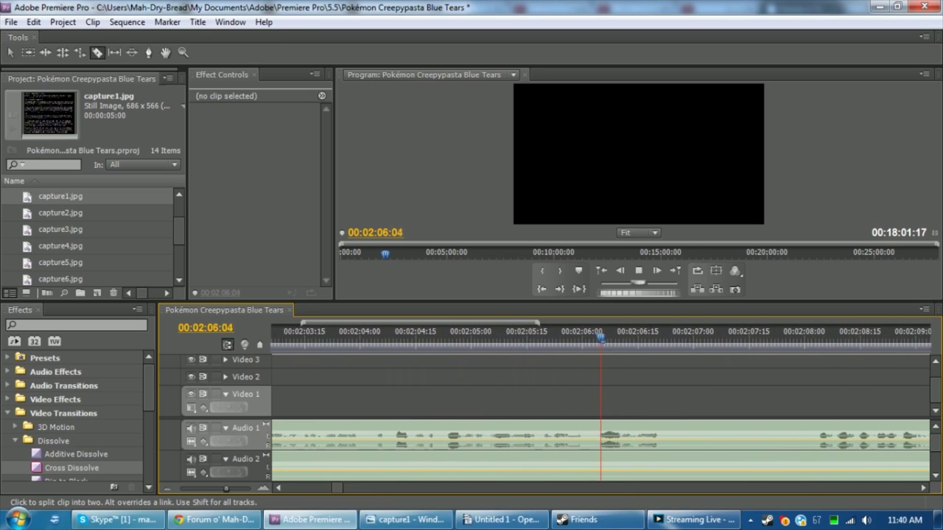
key(space)
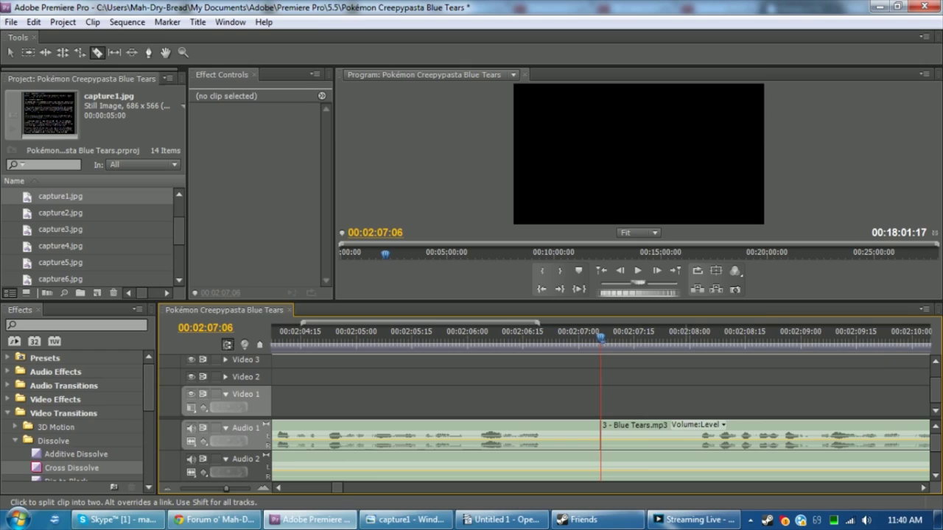
click(677, 432)
key(v)
drag(688, 430, 612, 428)
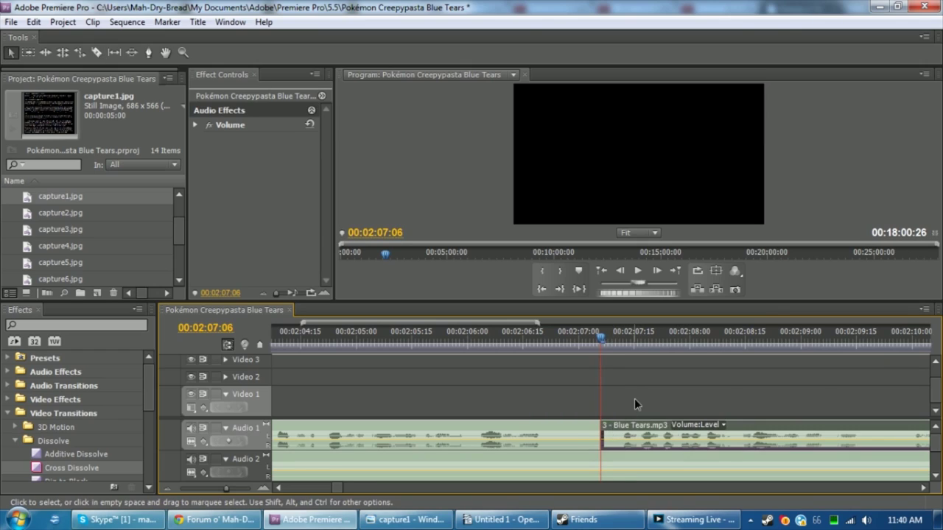
click(635, 400)
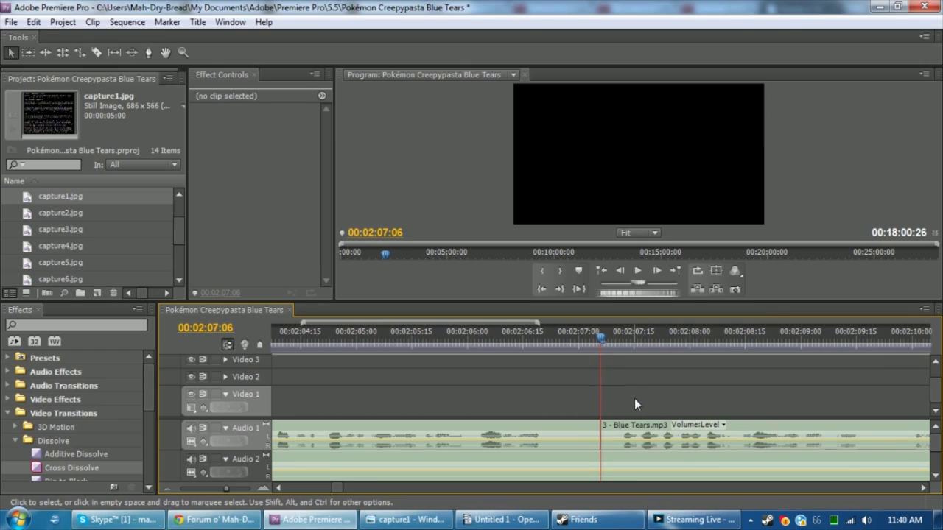
Play to the narration pause at 00:02:16:16, cut the silence after it on Audio 1 and close the gap
key(space)
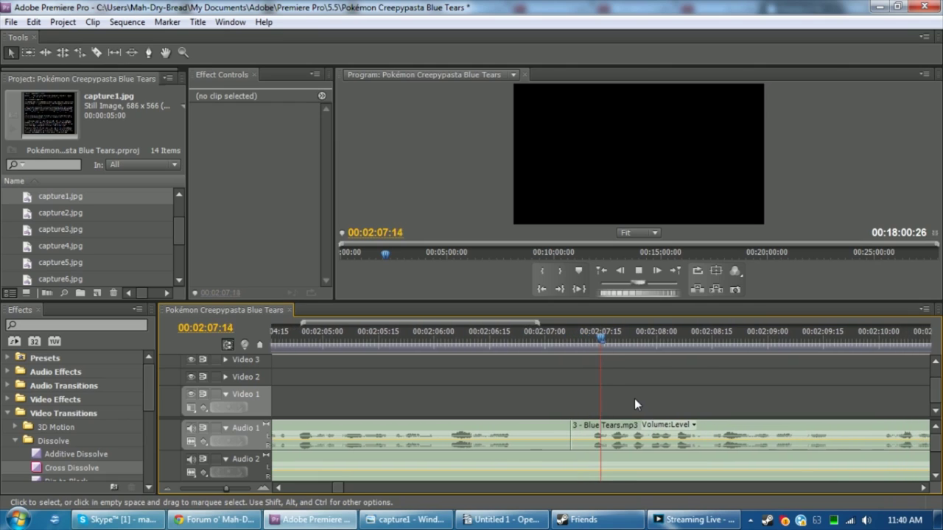
key(c)
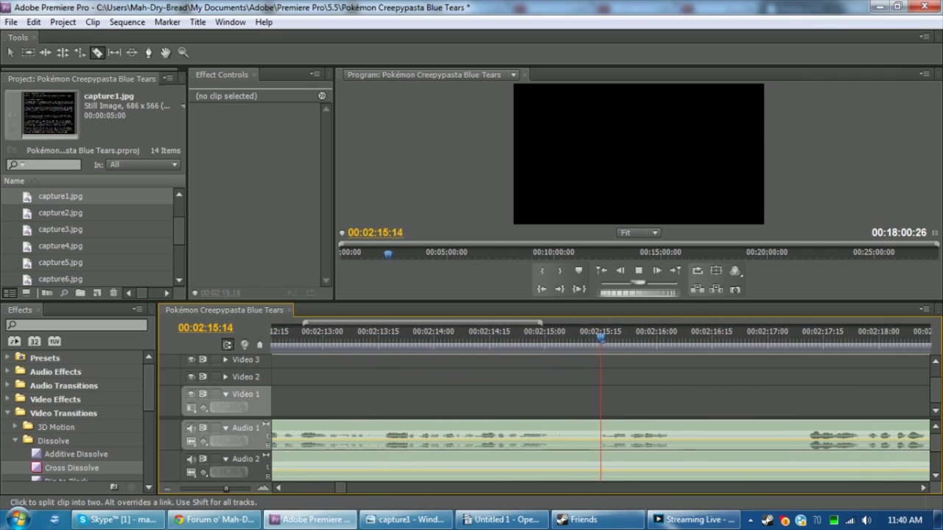
key(space)
key(ctrl+k)
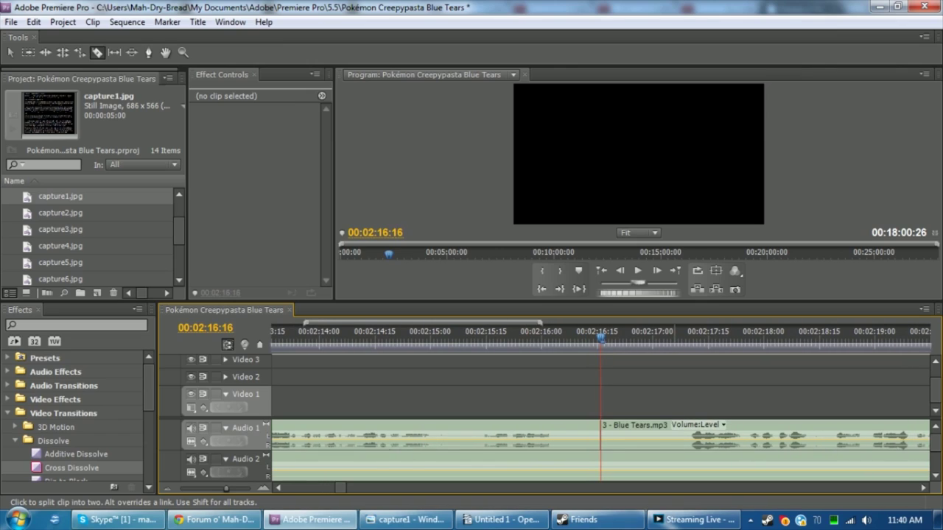
click(672, 435)
key(v)
drag(681, 434, 611, 434)
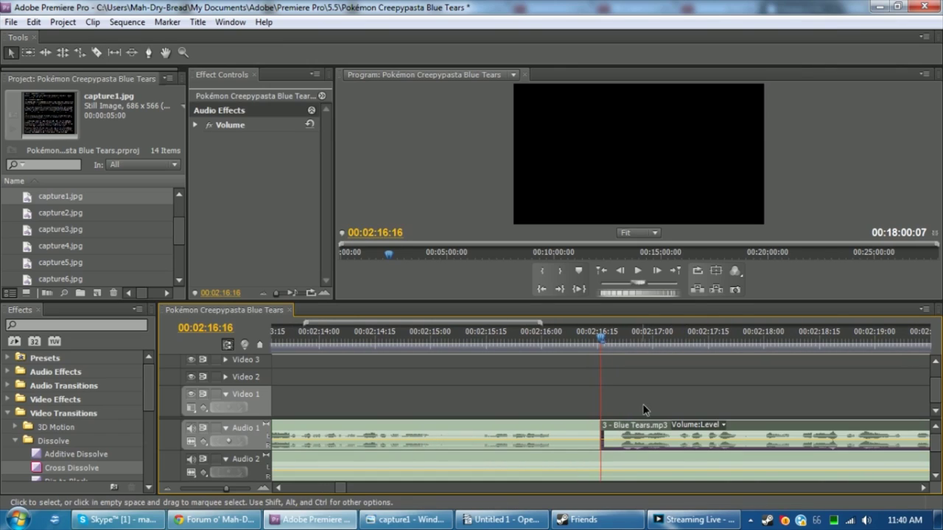
click(639, 405)
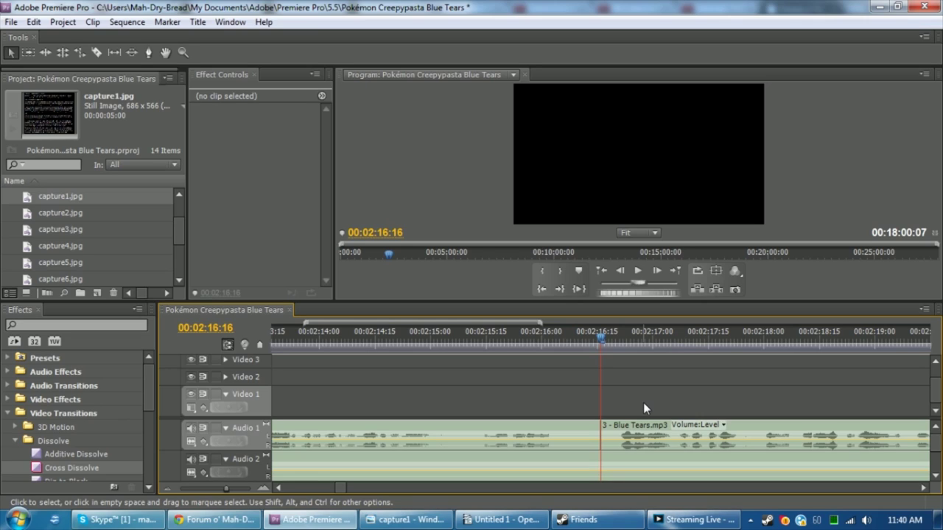
Play to the narration pause at 00:02:21:26, cut its silence out of Audio 1 and close the gap
key(space)
key(c)
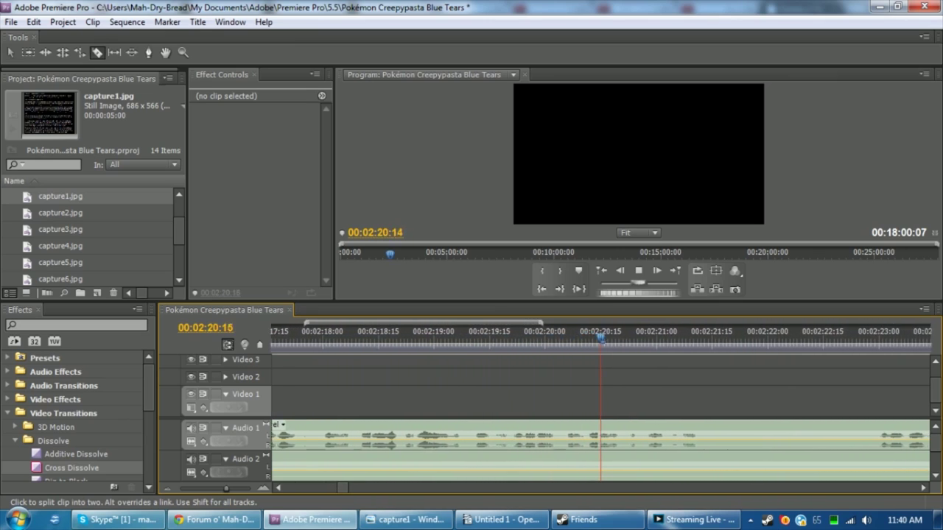
key(space)
click(602, 437)
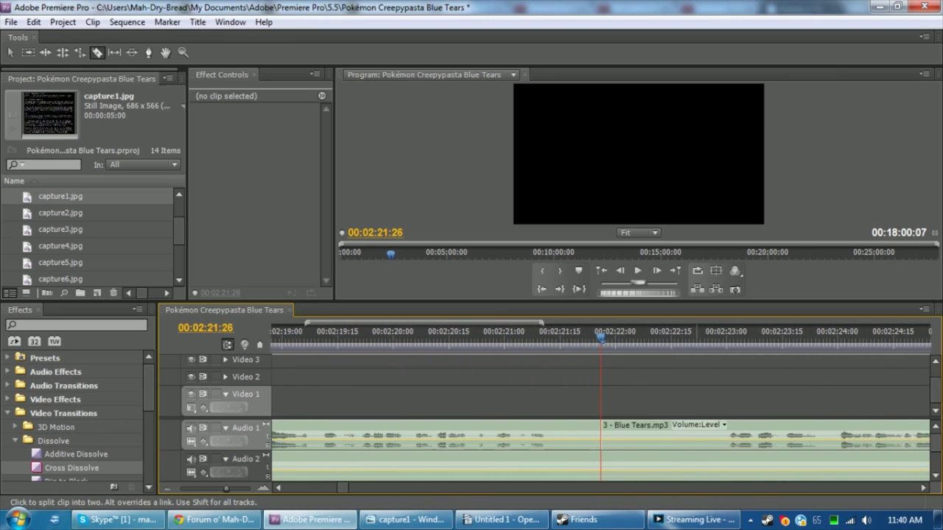
key(v)
drag(719, 435, 618, 435)
click(636, 398)
Go back before 00:02:16 and replay that stretch frame by frame to examine where the background music should end
drag(543, 336, 274, 325)
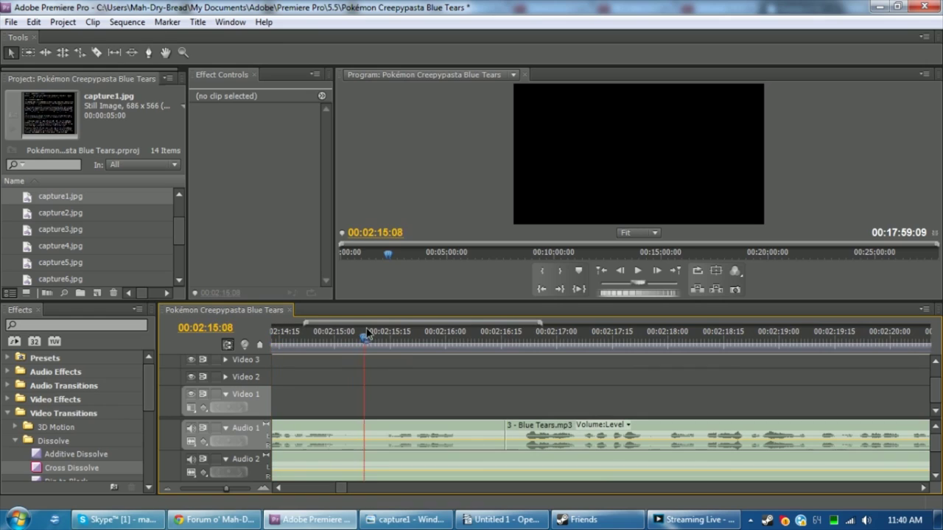
drag(359, 337, 48, 321)
key(space)
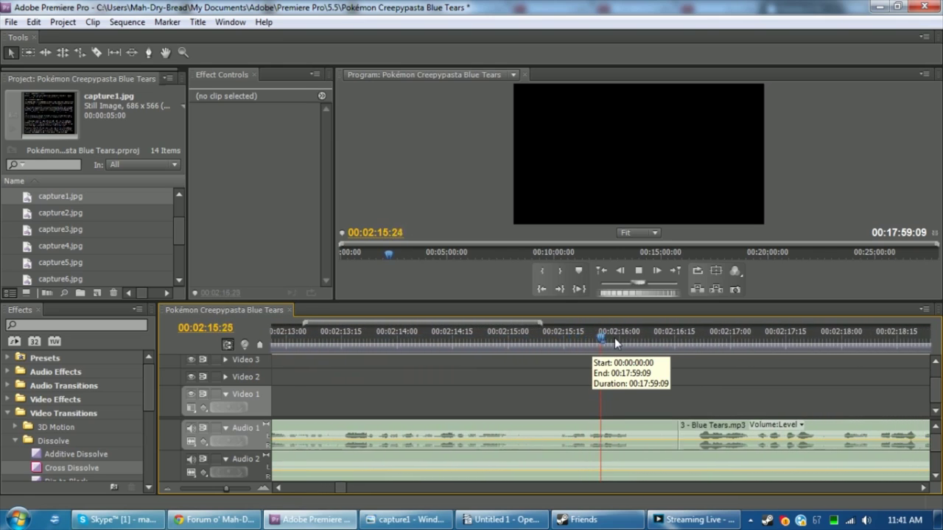
key(space)
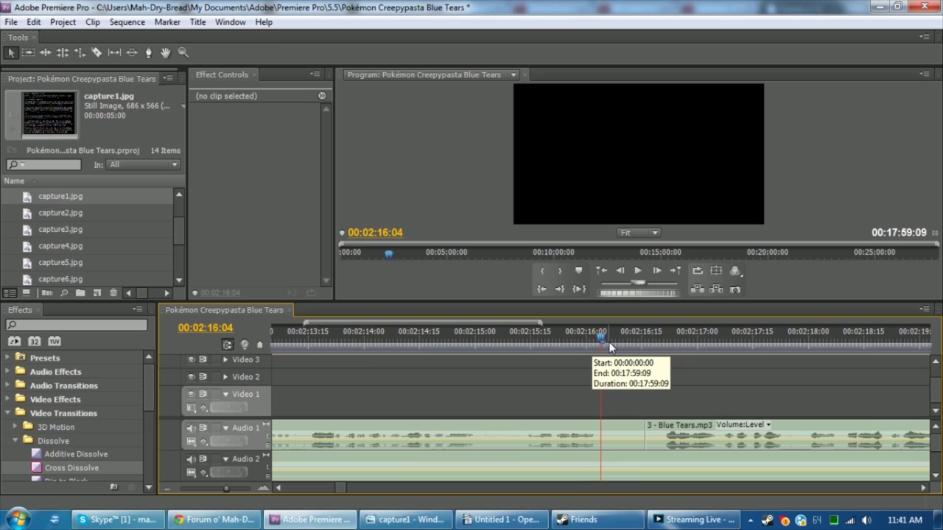
drag(604, 339, 514, 340)
key(space)
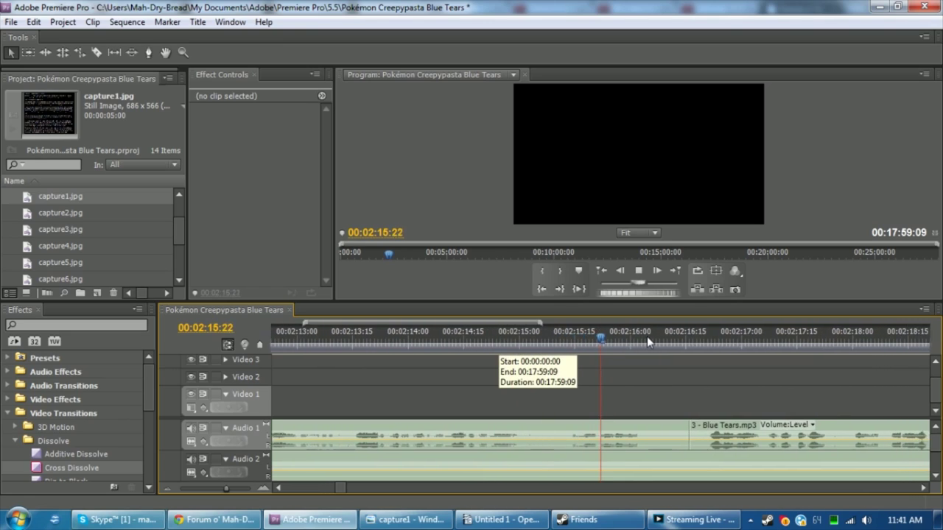
click(622, 274)
click(621, 276)
key(Left)
key(Left)
key(Left)
key(Left)
key(Left)
Mute Audio 1, replay the music from about 00:02:14 and place the playhead at 00:02:15:25
click(190, 428)
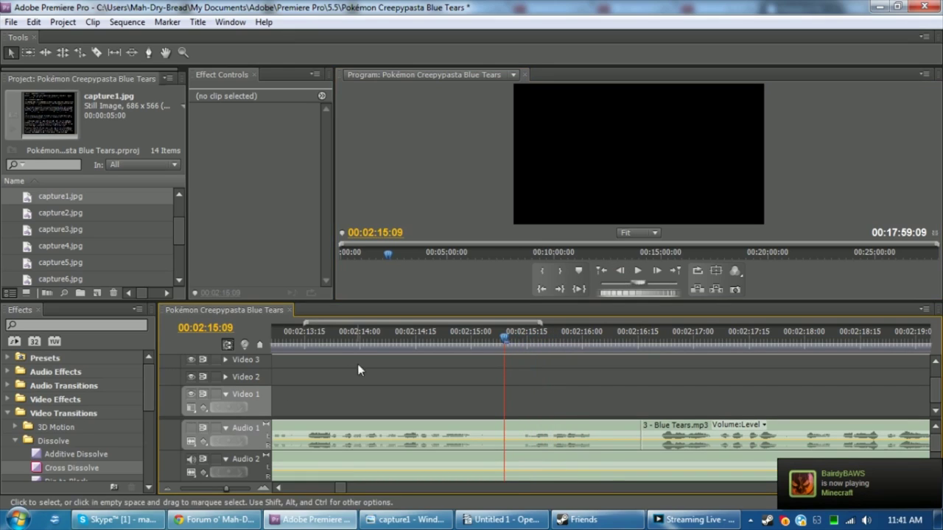
click(368, 336)
key(space)
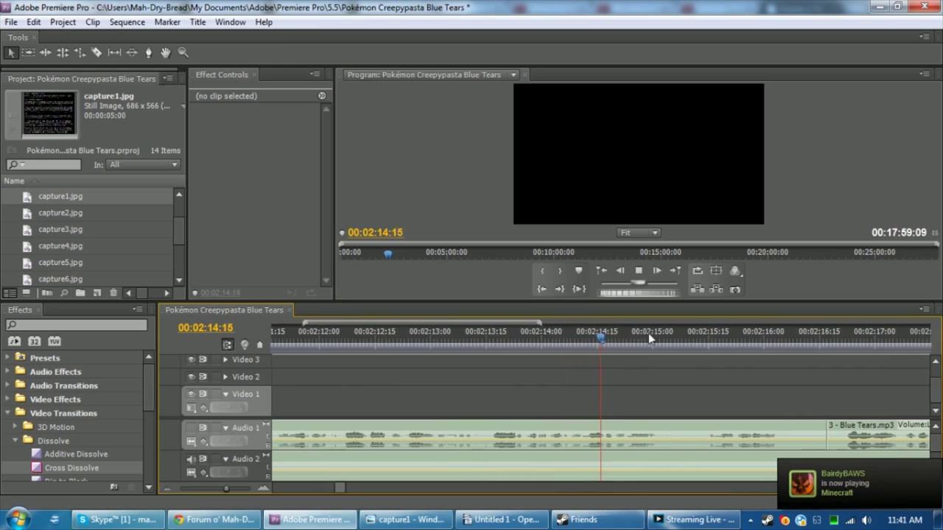
key(space)
click(657, 271)
click(657, 271)
click(658, 271)
click(657, 272)
click(657, 271)
click(657, 271)
click(657, 272)
click(621, 270)
click(621, 271)
click(621, 270)
Split the 132-pokemon-tower music clip on Audio 2 at 00:02:15:25 and delete the part after the cut
key(c)
click(614, 459)
key(v)
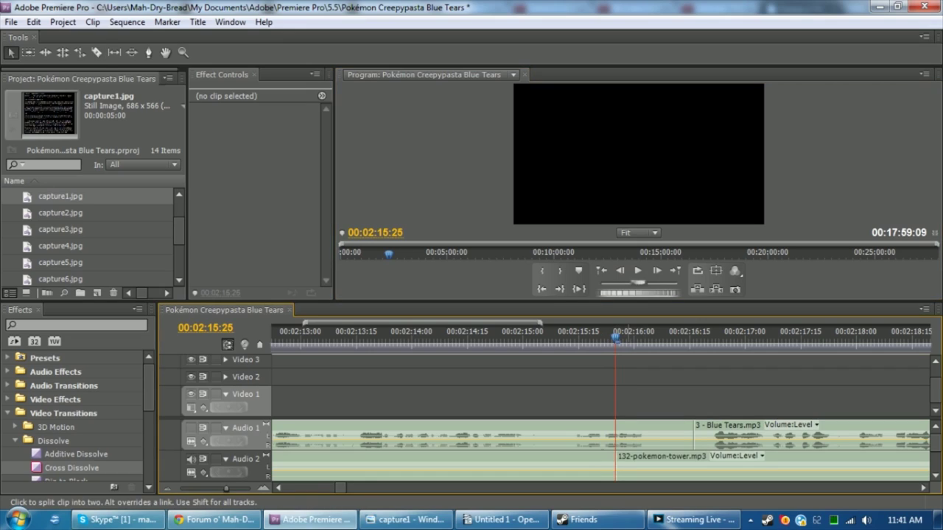
click(627, 458)
key(Delete)
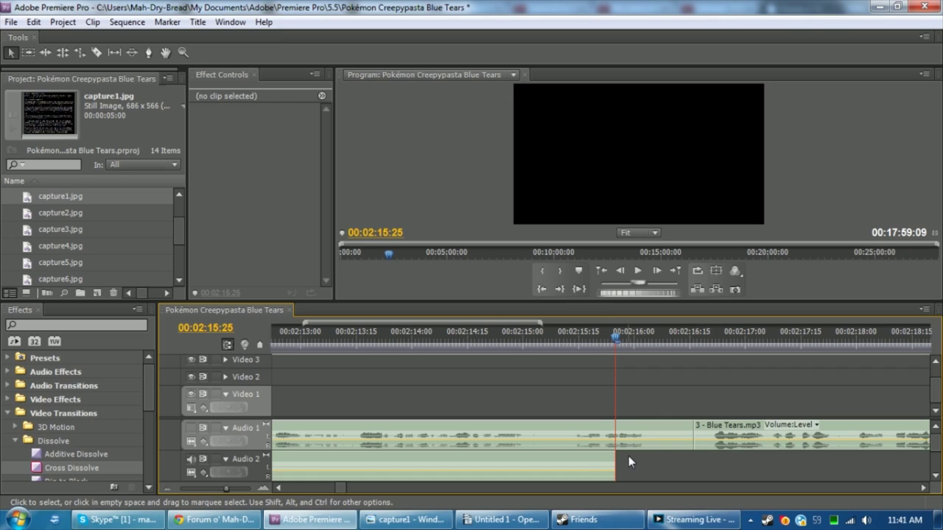
Copy the shortened 132-pokemon-tower clip and paste five copies back to back from 00:18:23:03, beyond the narration's end
click(539, 458)
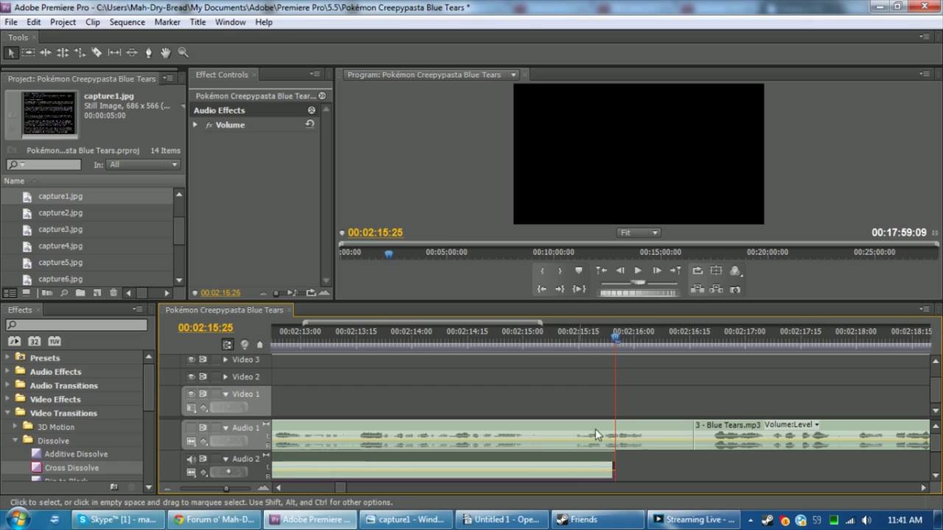
key(backslash)
click(743, 409)
click(705, 339)
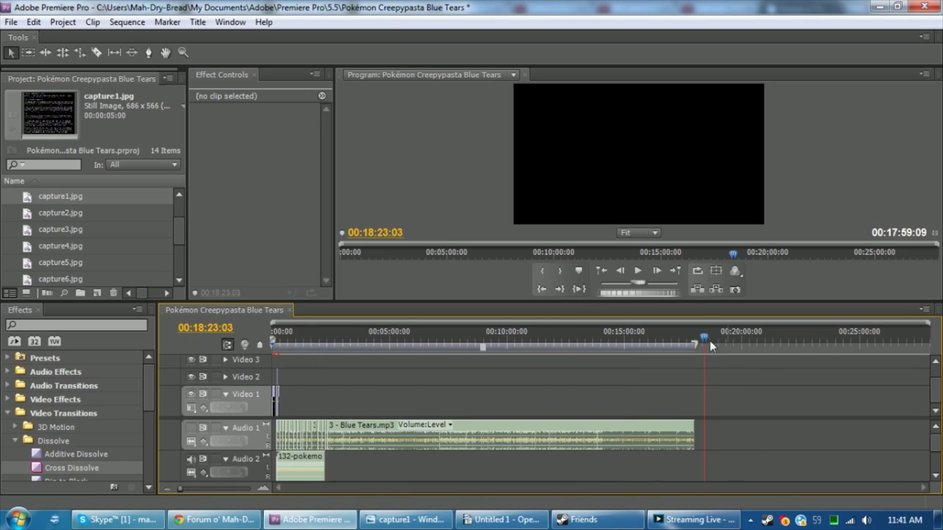
key(ctrl+v)
key(ctrl+v)
key(ctrl+v)
key(ctrl+v)
key(ctrl+v)
key(ctrl+v)
key(ctrl+v)
key(ctrl+v)
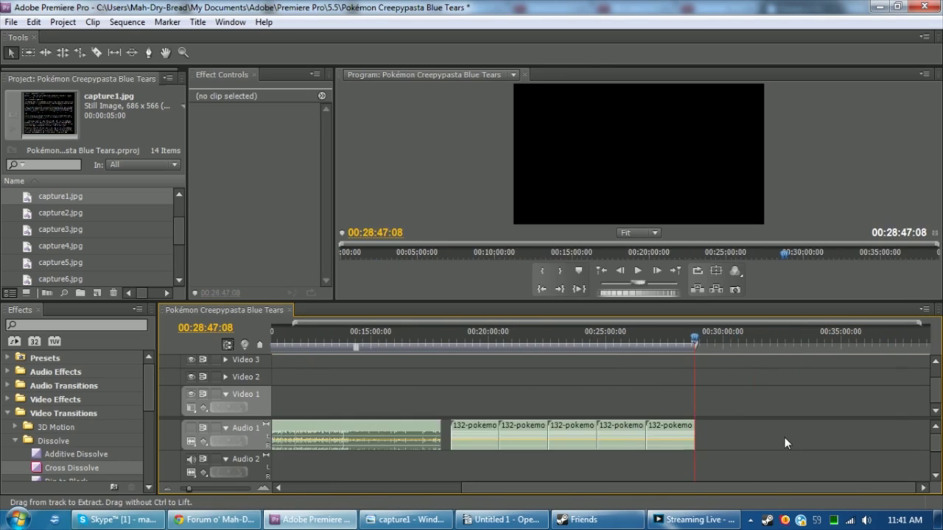
Paste further copies of the music clip, line them up on Audio 2 after the first one and delete the surplus copies
key(ctrl+v)
key(ctrl+v)
key(ctrl+v)
drag(337, 469, 852, 409)
drag(542, 488, 316, 487)
drag(722, 435, 725, 445)
click(811, 415)
drag(889, 459, 726, 472)
key(Delete)
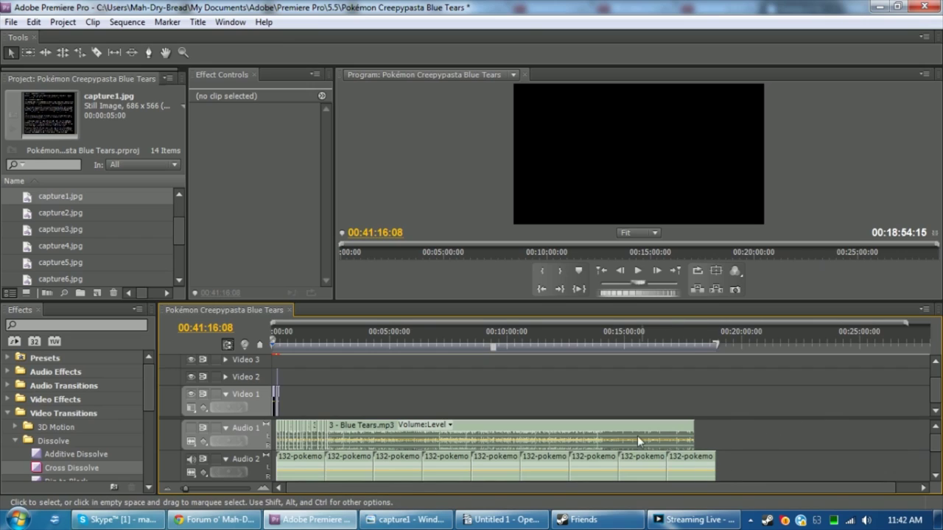
Play the music across its repeat near 00:04:20 to examine how the loop joins, stopping at 00:04:22:25
drag(386, 340, 374, 339)
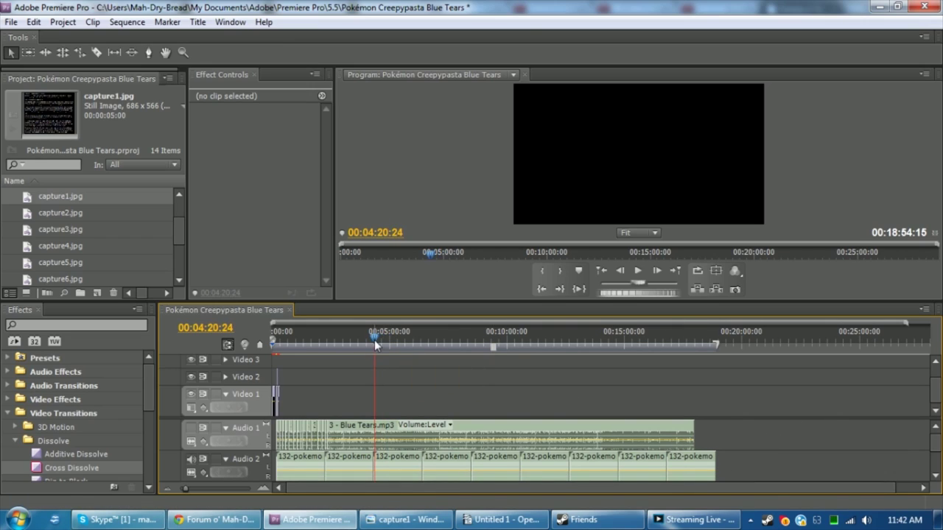
drag(206, 487, 215, 486)
click(450, 337)
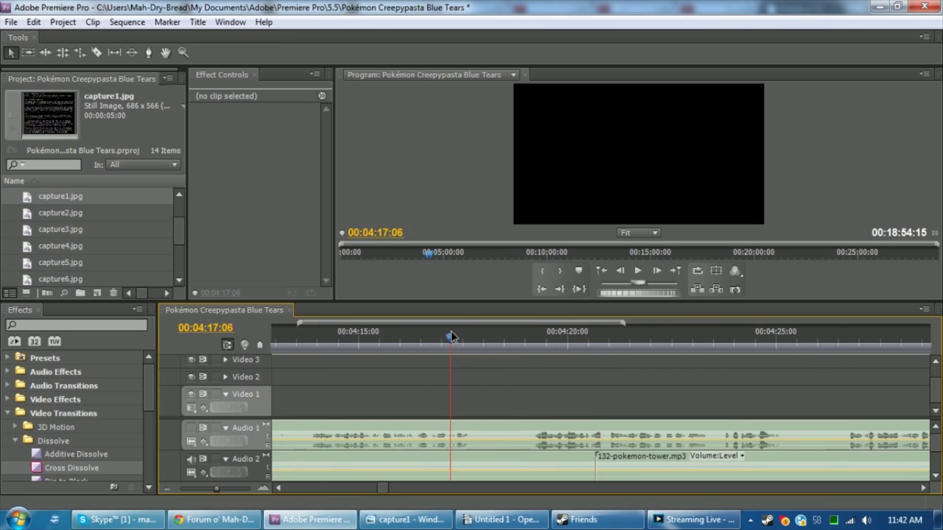
click(473, 342)
click(607, 274)
click(605, 274)
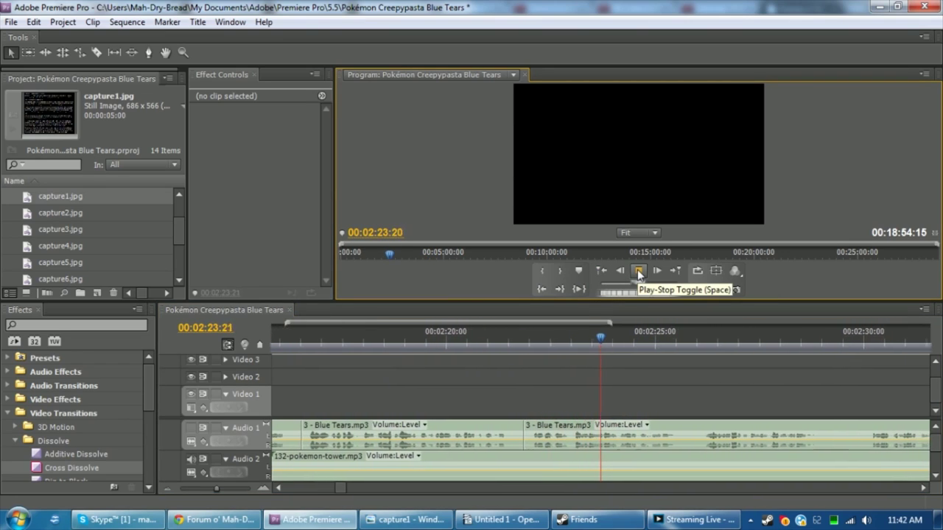
click(639, 273)
drag(601, 340, 478, 339)
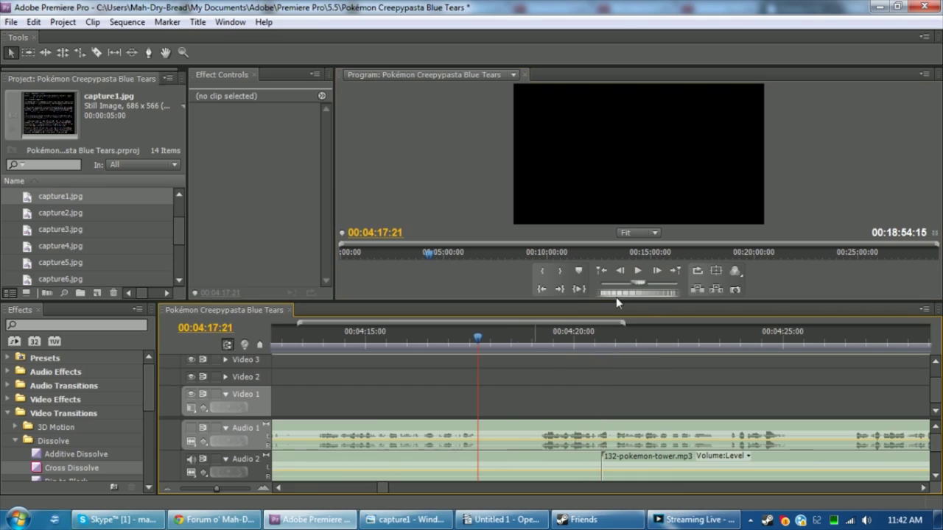
click(639, 271)
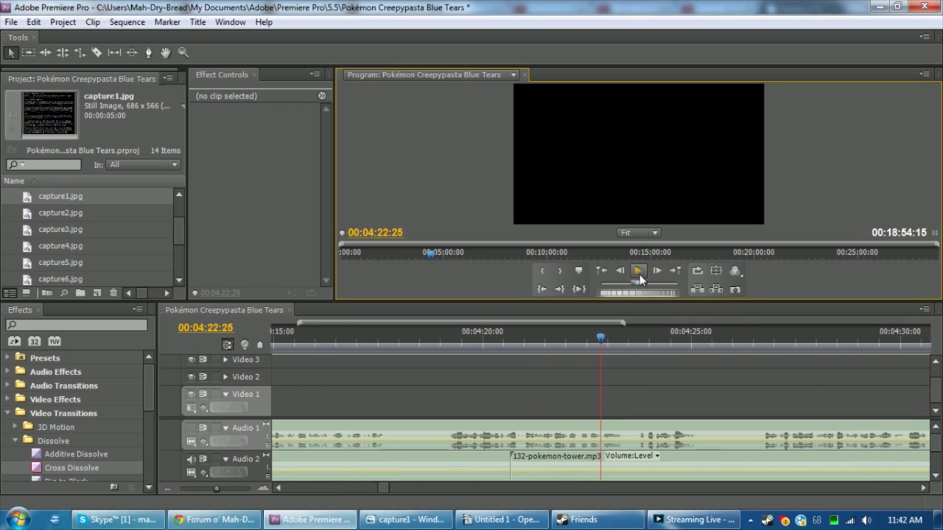
click(638, 272)
Split the third music clip on Audio 2 at 00:04:23:11, delete the part before the cut and close the gap
click(619, 271)
click(619, 271)
click(619, 271)
click(619, 272)
click(620, 271)
click(620, 272)
click(619, 271)
click(663, 272)
click(663, 272)
click(663, 272)
click(629, 269)
click(628, 270)
key(c)
click(597, 464)
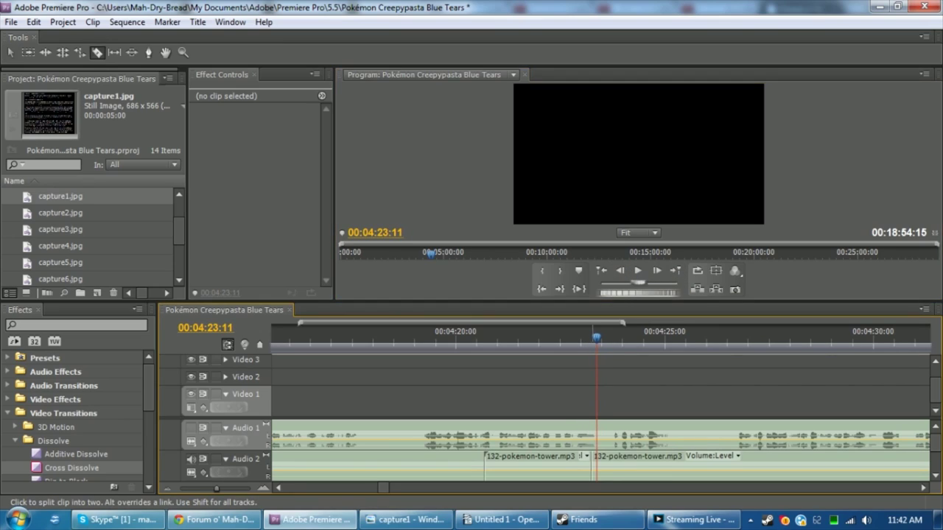
key(v)
click(592, 456)
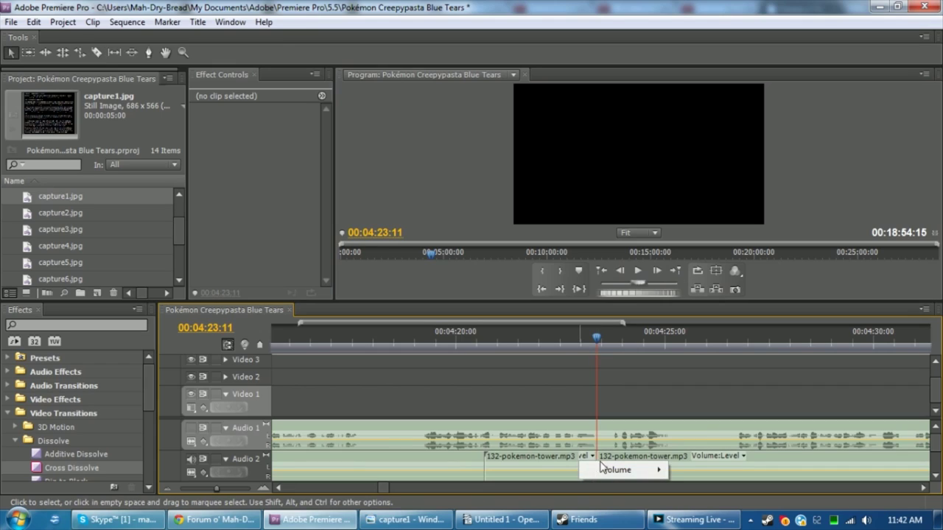
click(529, 463)
key(Delete)
mouse_move(616, 467)
mouse_down()
mouse_move(504, 468)
mouse_move(621, 472)
mouse_up()
Replay the seam before the third music clip and try trimming a sliver off the clip's start near 00:04:20:20
click(425, 342)
key(space)
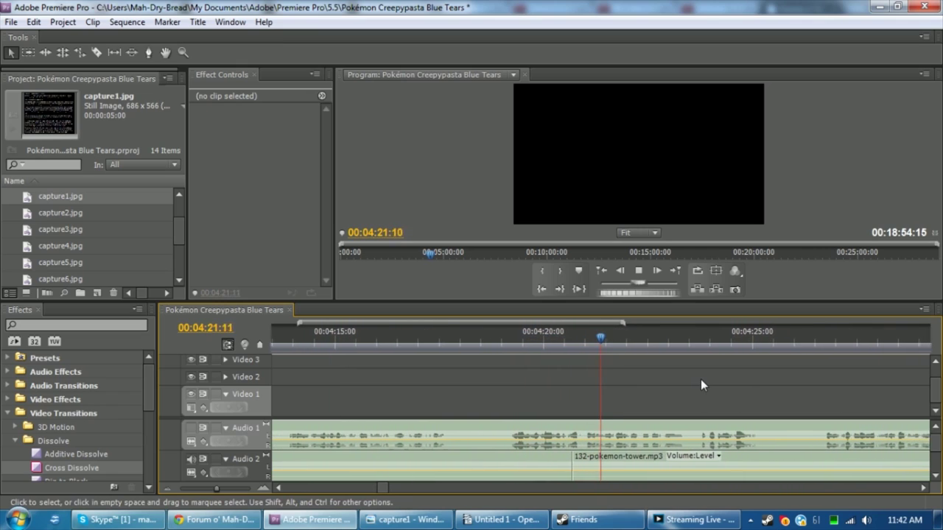
key(space)
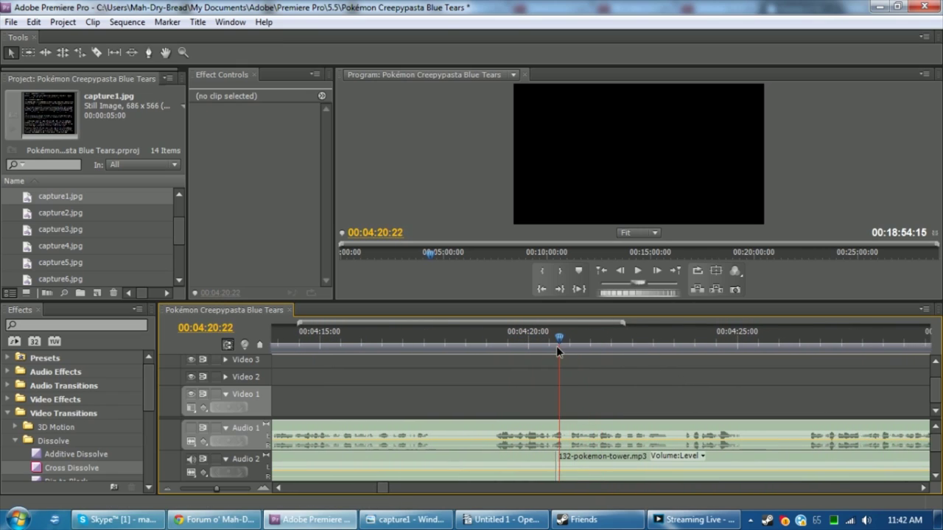
drag(216, 488, 228, 489)
click(601, 272)
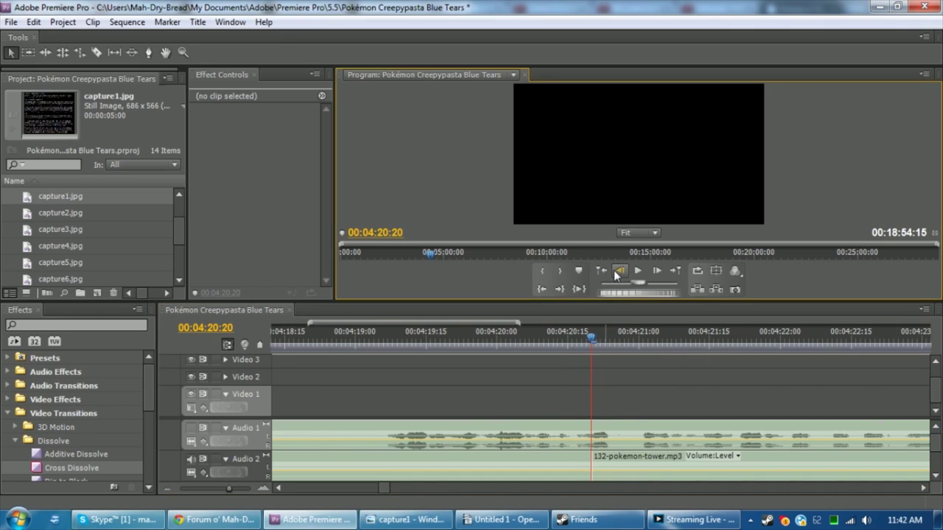
drag(602, 459, 592, 459)
click(624, 379)
click(551, 343)
key(space)
key(space)
key(space)
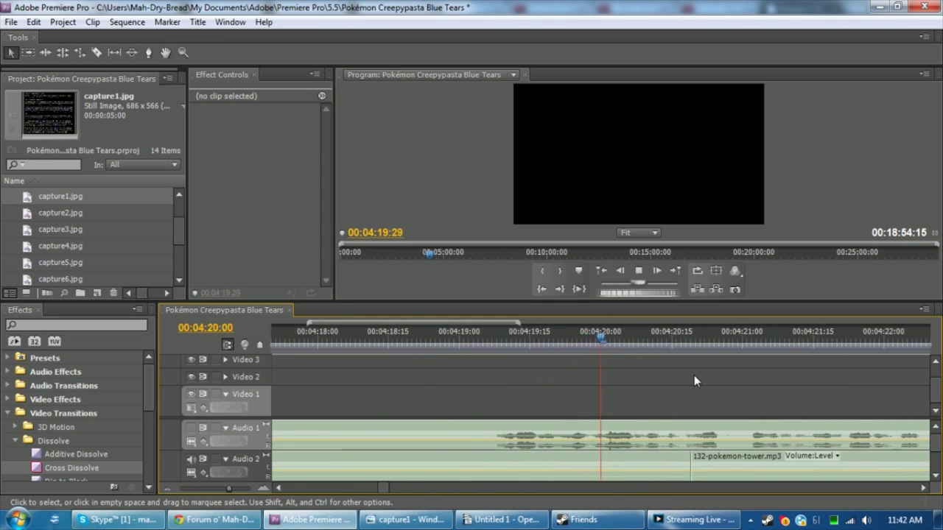
Undo the last trim and move of the third music clip on Audio 2
key(ctrl+z)
key(ctrl+z)
key(ctrl+z)
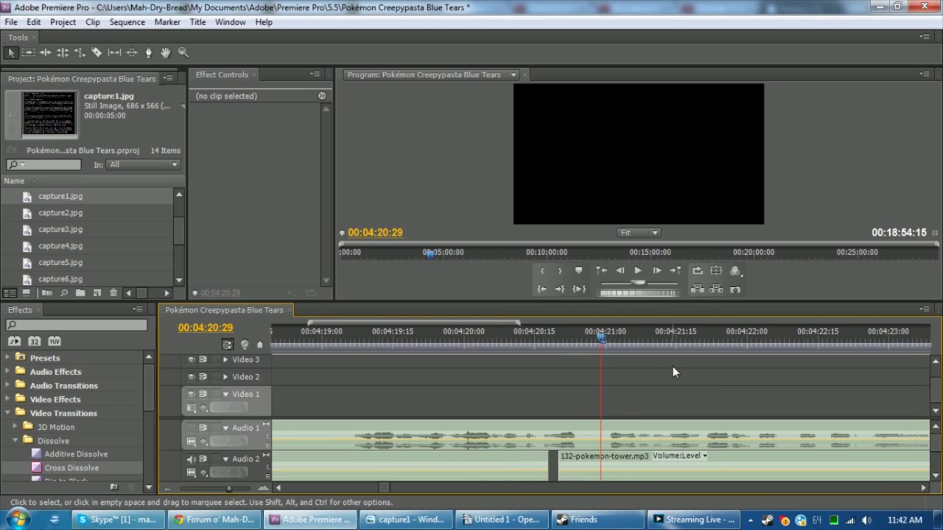
Split the third music clip at 00:04:20:21, delete the sliver before the cut and close the gap
click(602, 272)
key(c)
click(563, 465)
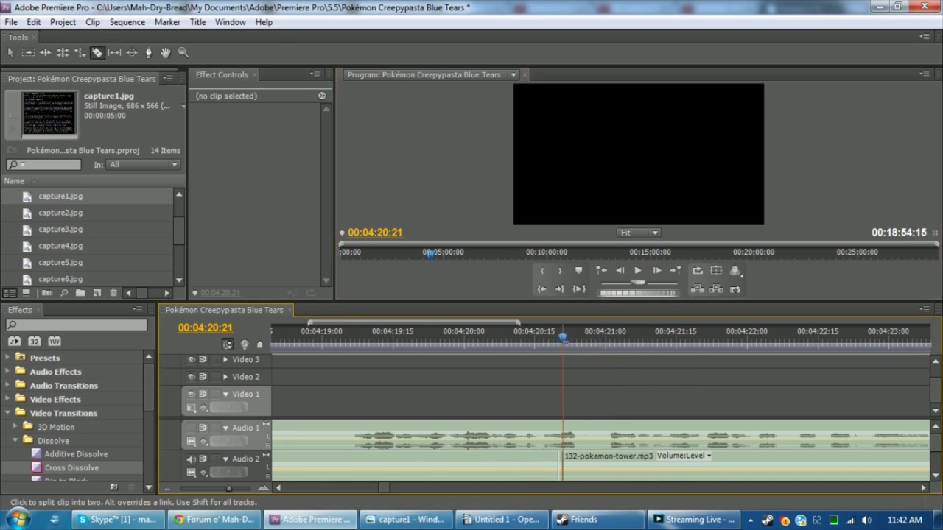
key(v)
click(560, 465)
key(Delete)
drag(576, 466, 570, 465)
Replay the retrimmed seam near 00:04:20, then unmute Audio 1 and play it with the narration from 00:04:17:25
click(545, 404)
click(506, 338)
key(space)
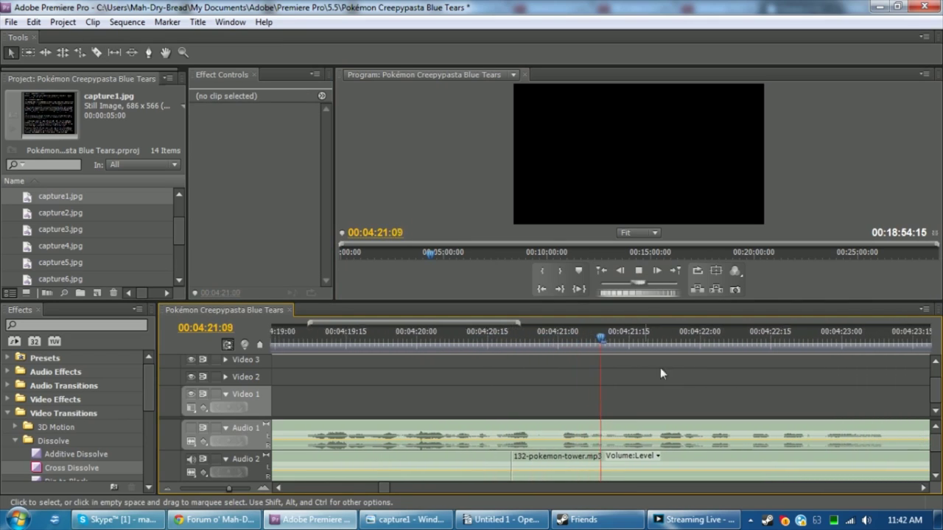
key(space)
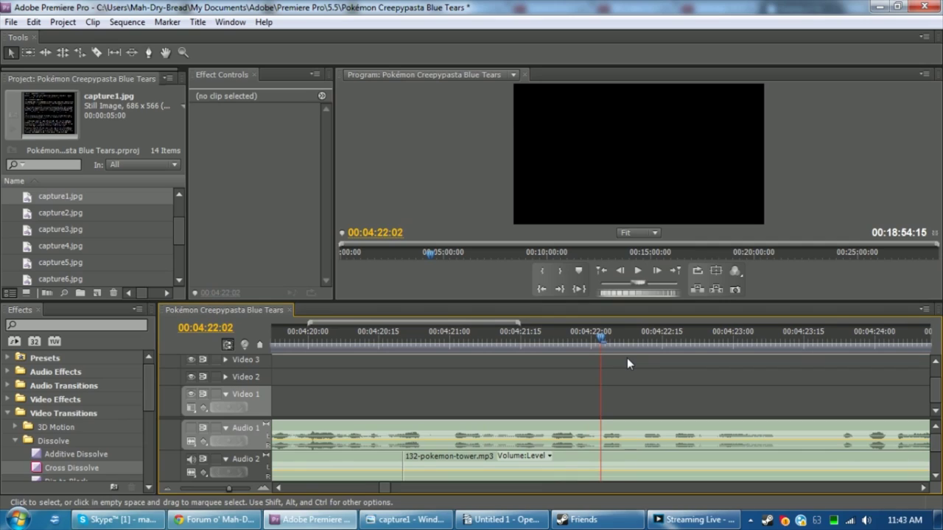
drag(602, 339, 274, 339)
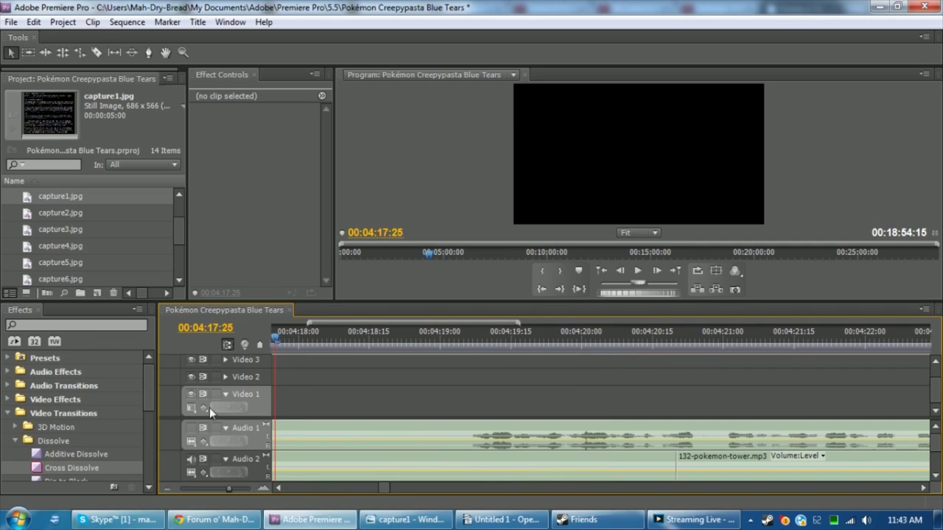
click(192, 428)
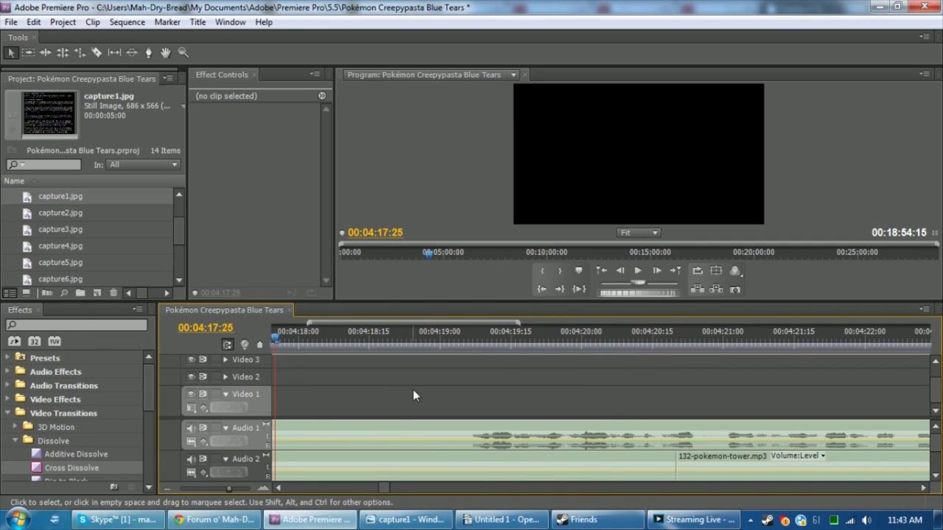
key(space)
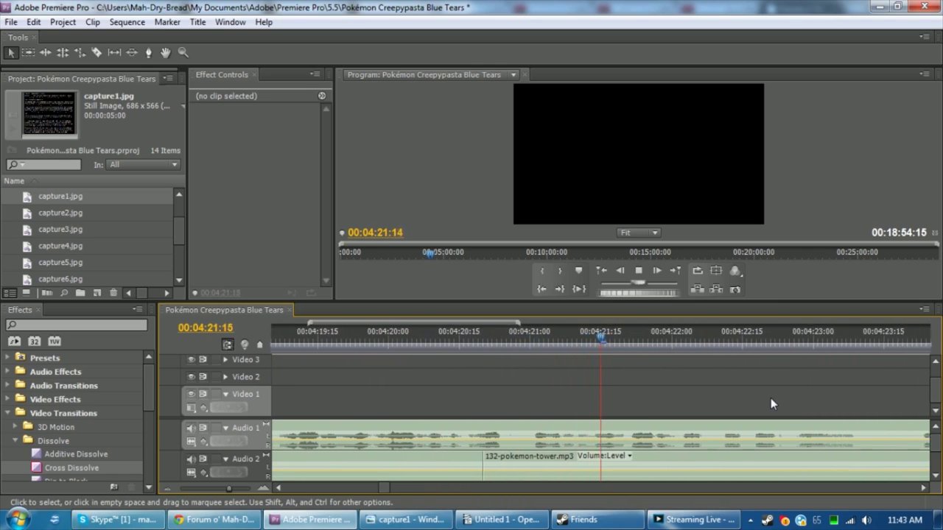
key(space)
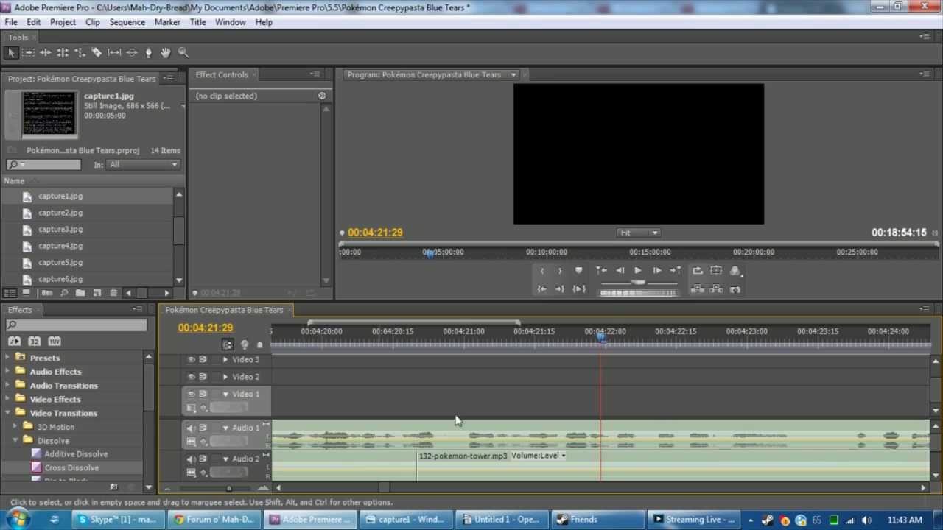
drag(229, 490, 180, 490)
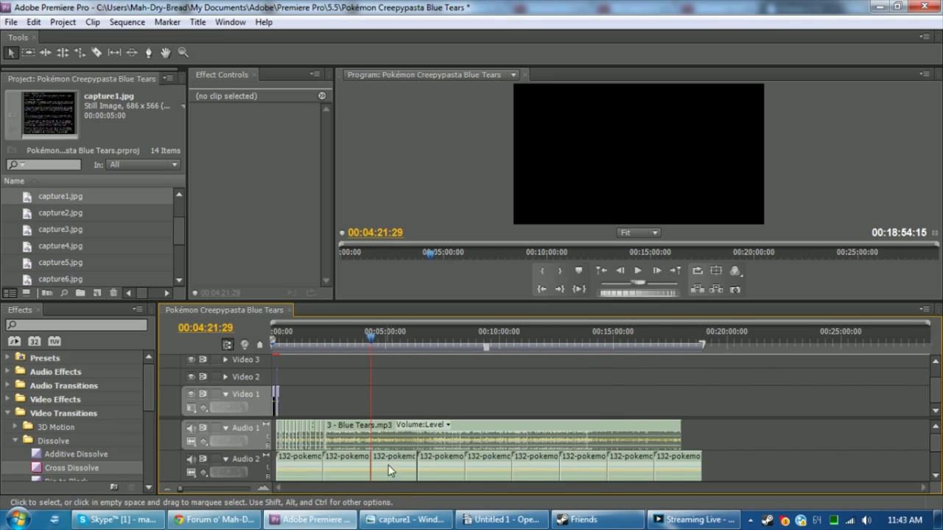
click(295, 457)
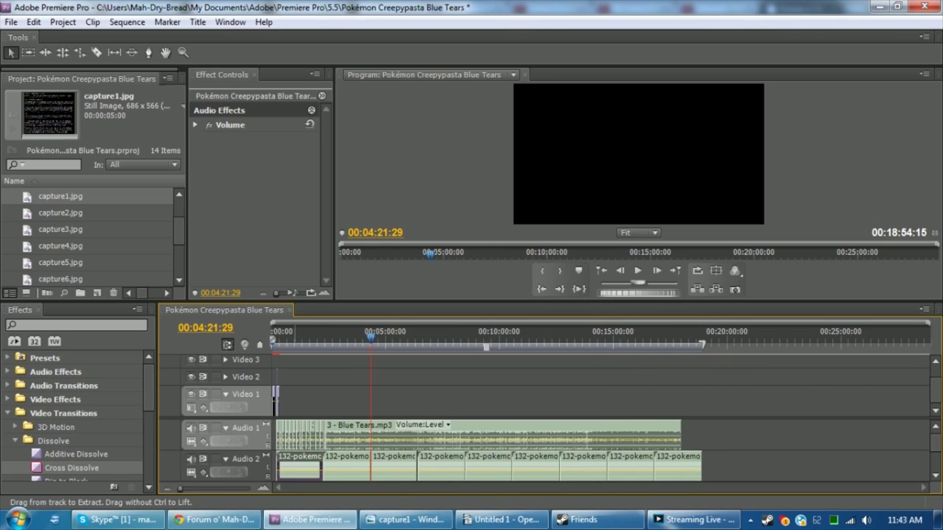
drag(756, 464, 372, 478)
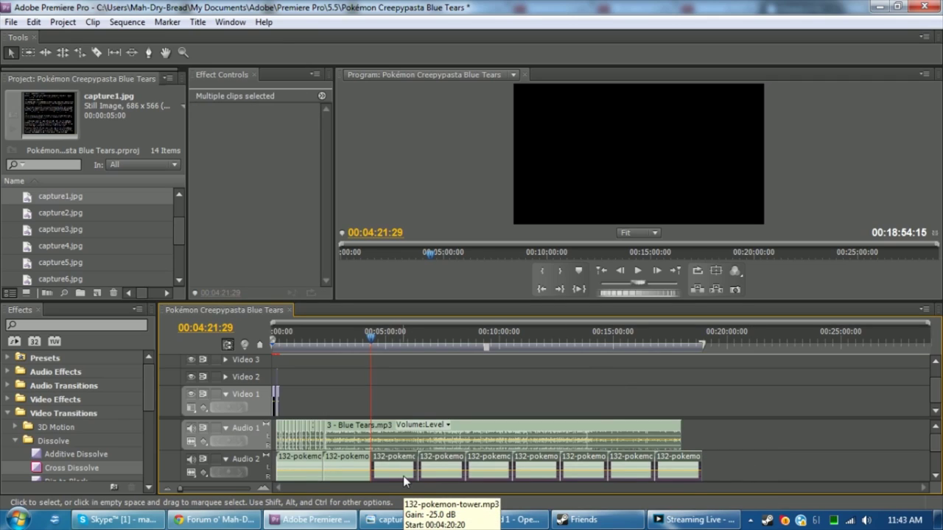
click(401, 375)
click(375, 335)
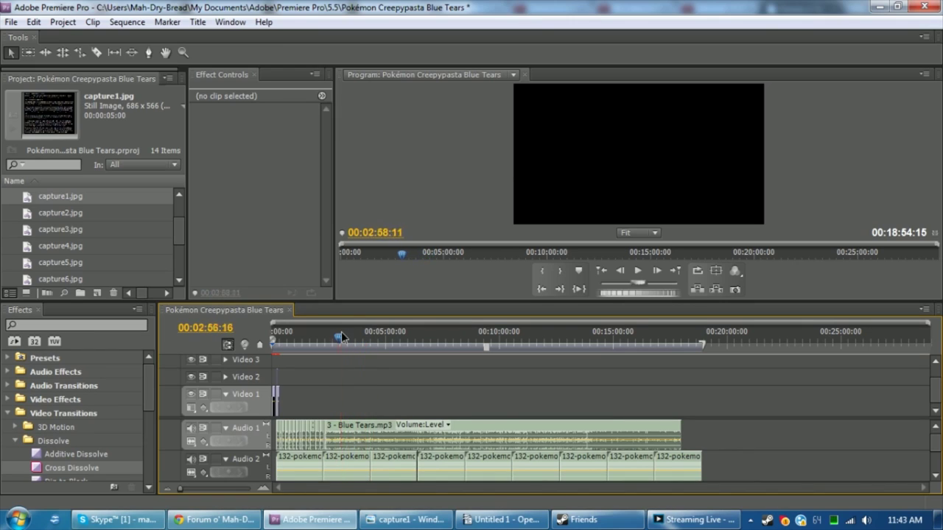
drag(318, 340, 319, 340)
mouse_move(179, 489)
mouse_down()
mouse_move(201, 488)
mouse_move(180, 489)
mouse_up()
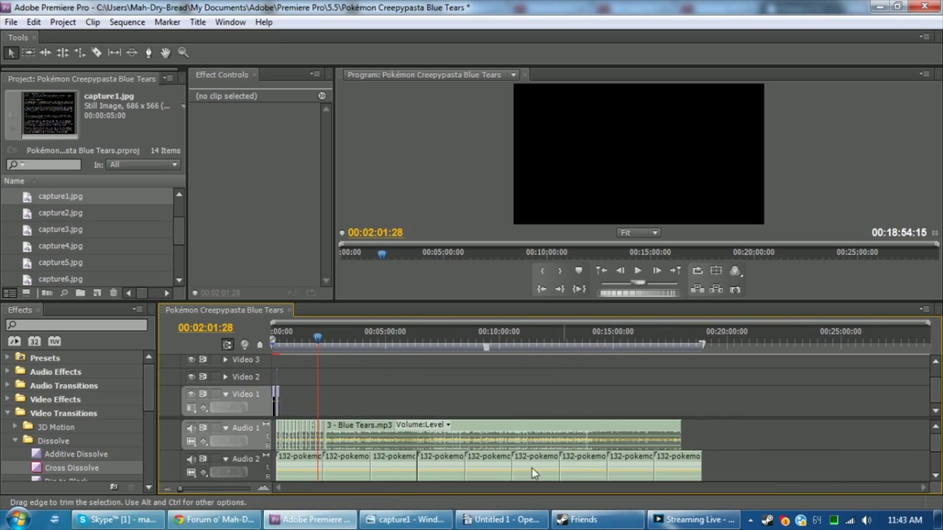
Remove all music clips after the first on Audio 2 and paste two trimmed copies back to back beyond the narration's end
click(396, 459)
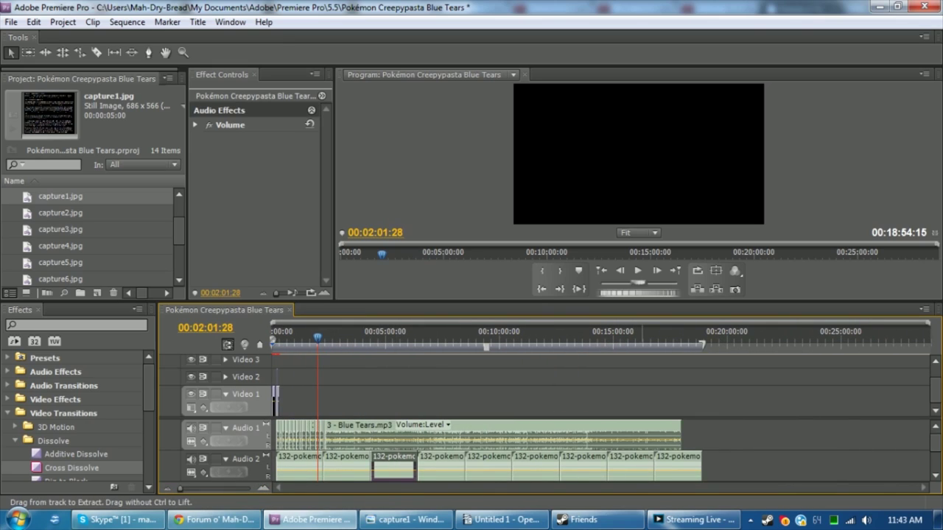
drag(750, 459, 455, 472)
key(Delete)
key(ctrl+x)
click(718, 343)
key(ctrl+v)
key(ctrl+v)
Play the music across the seam between the two pasted copies, from about 00:21:32 to 00:21:37:01
click(758, 343)
click(638, 270)
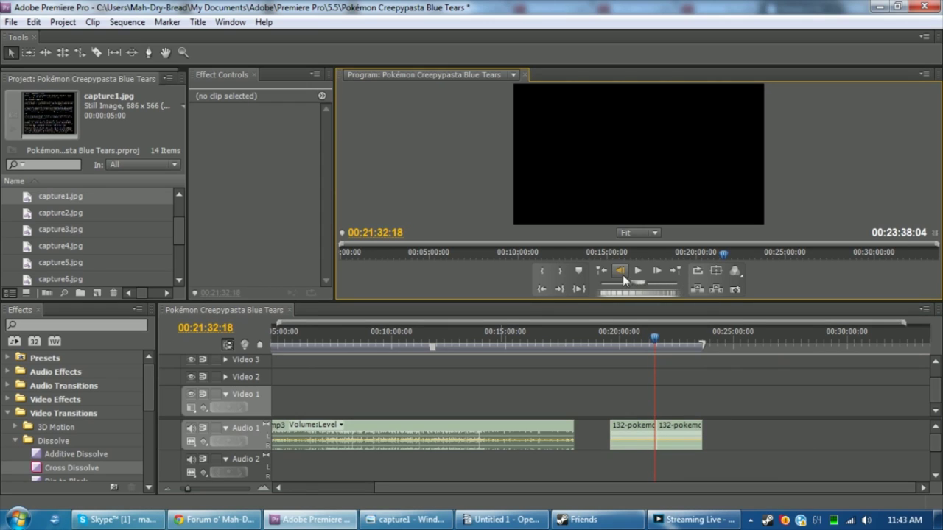
drag(201, 491, 220, 488)
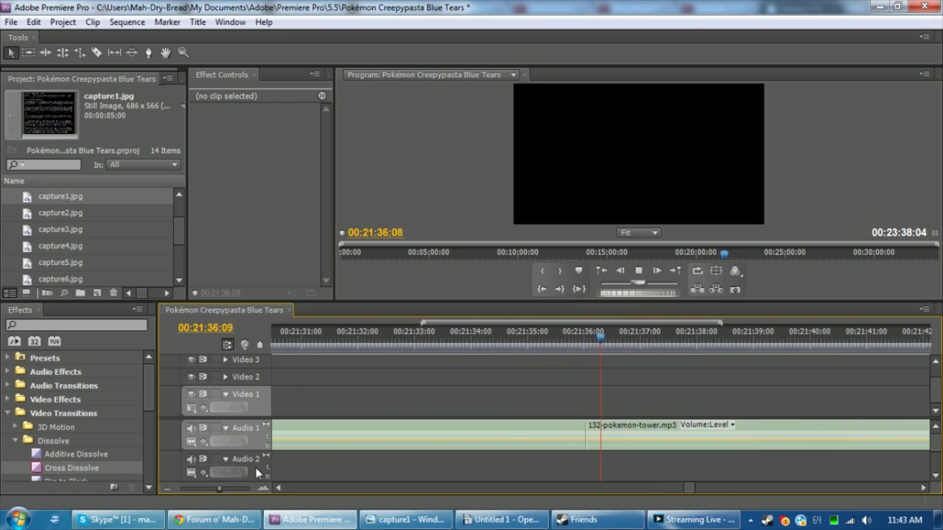
key(space)
drag(220, 489, 177, 489)
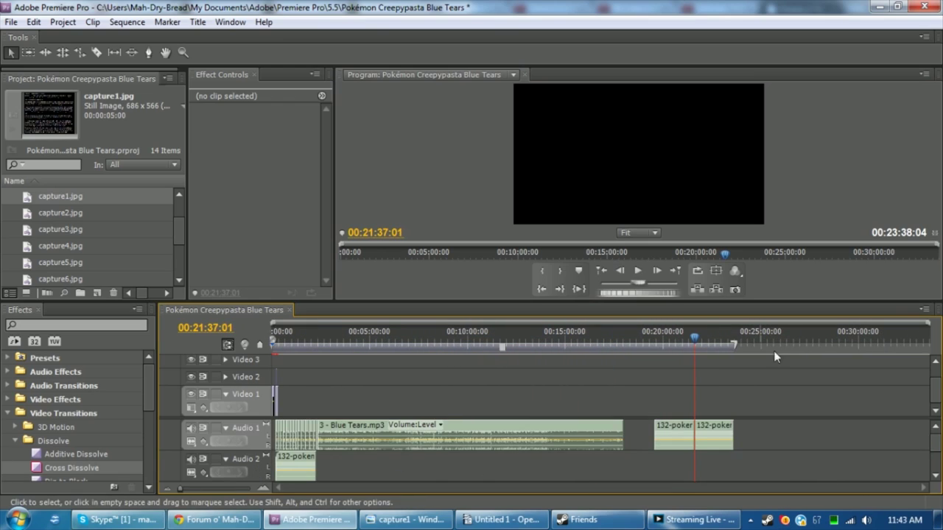
Paste more trimmed music copies from 00:23:38:04, line them all up on Audio 2 after the first clip and delete the surplus last one
click(675, 271)
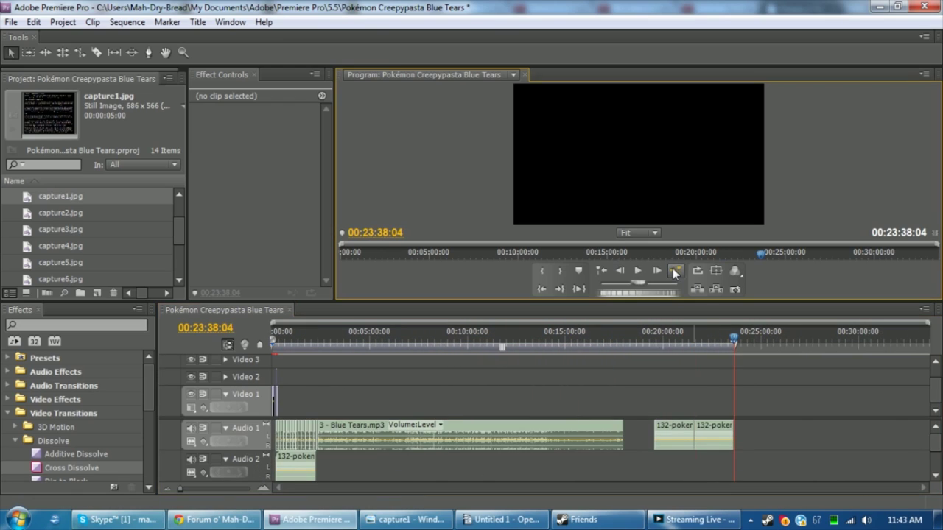
click(800, 435)
key(ctrl+v)
key(ctrl+v)
key(ctrl+v)
key(ctrl+v)
key(ctrl+v)
key(ctrl+v)
key(ctrl+v)
drag(889, 468, 452, 385)
drag(455, 488, 302, 482)
mouse_move(663, 436)
mouse_down()
mouse_move(663, 451)
mouse_move(687, 440)
mouse_move(666, 445)
mouse_up()
click(483, 392)
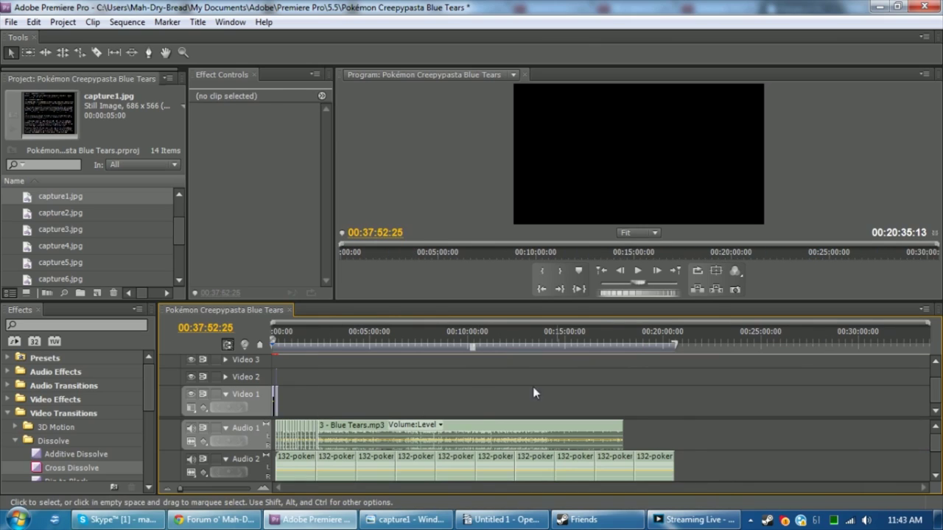
click(654, 467)
key(Delete)
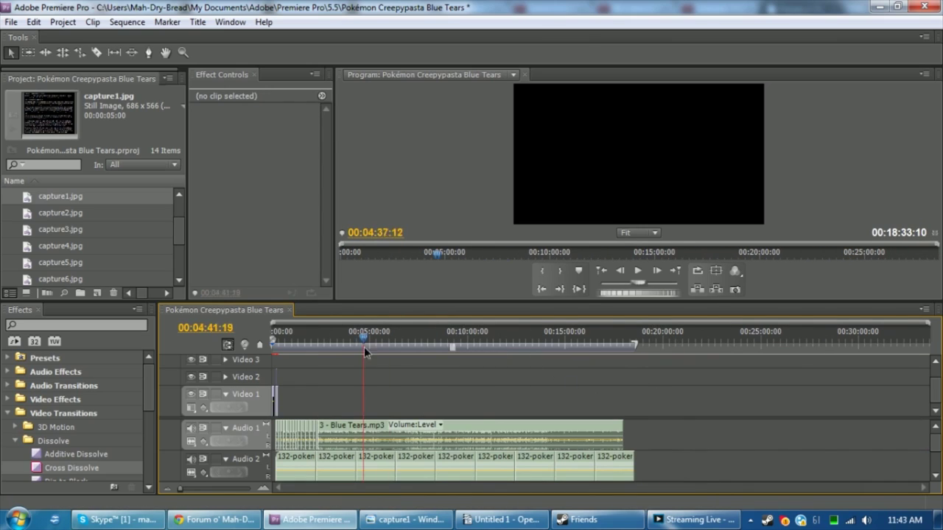
Shift all music clips after the first one earlier on Audio 2 so they meet the first clip's end at about 00:02:15:25
mouse_move(179, 488)
mouse_down()
mouse_move(212, 487)
mouse_move(179, 489)
mouse_up()
drag(713, 458, 350, 474)
drag(179, 490, 211, 489)
drag(348, 464, 331, 464)
click(346, 366)
Save the project and play the narration with the looped music from around 00:02:17
click(348, 351)
key(space)
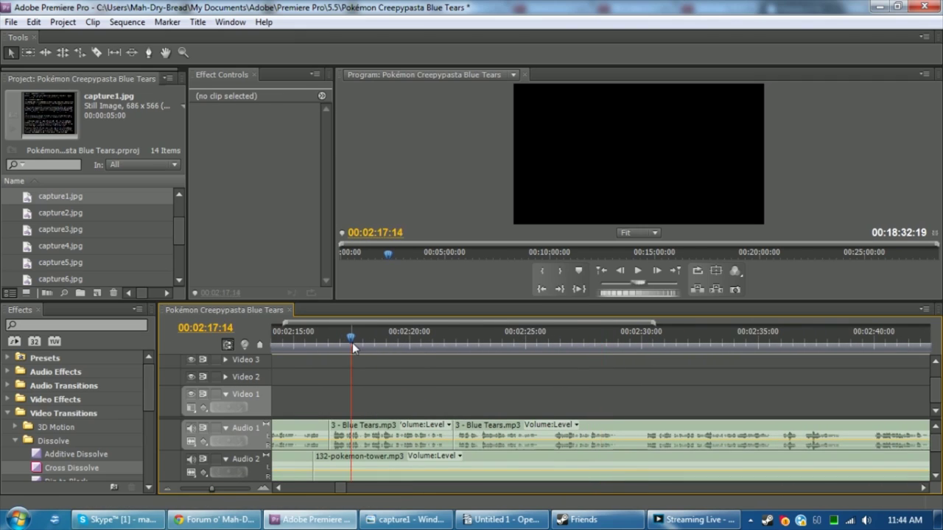
key(ctrl+s)
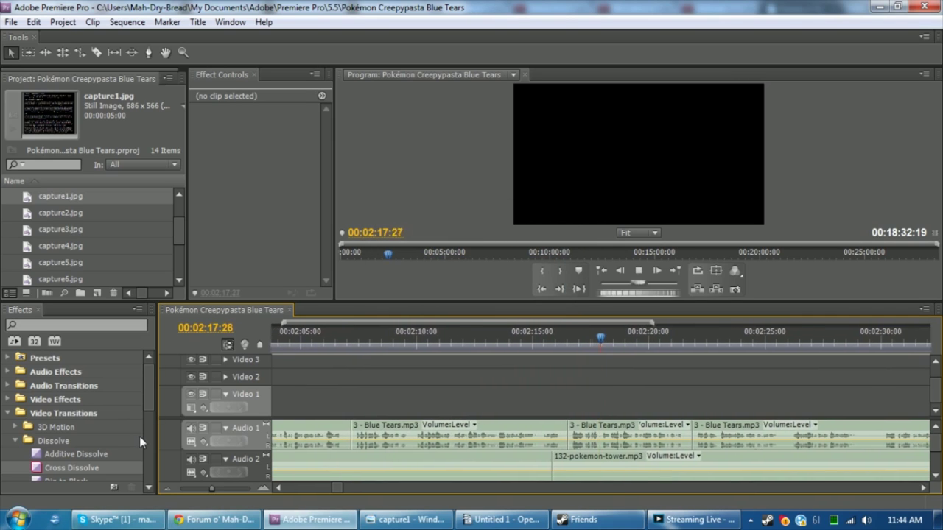
drag(212, 488, 223, 489)
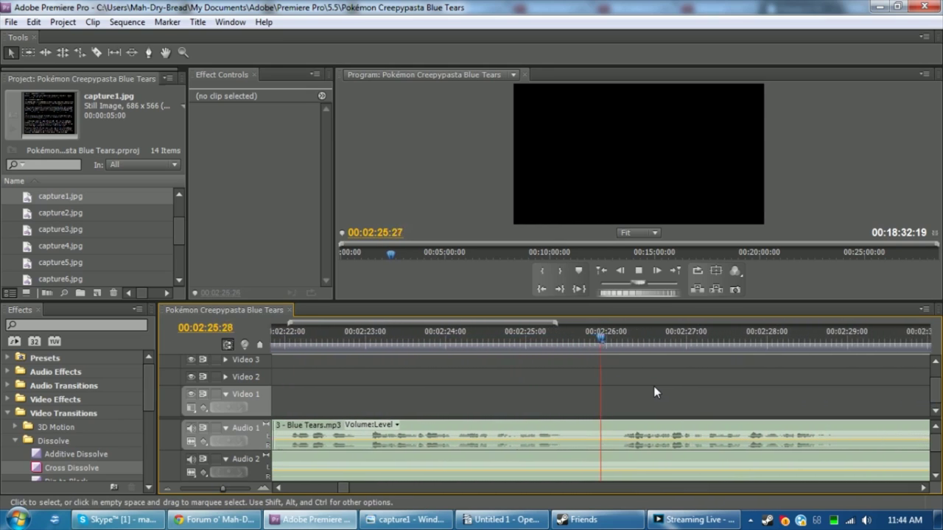
Cut the silent pause from the Audio 1 narration at 00:02:29:05, close the gap with the remaining clip, and resume playback
key(c)
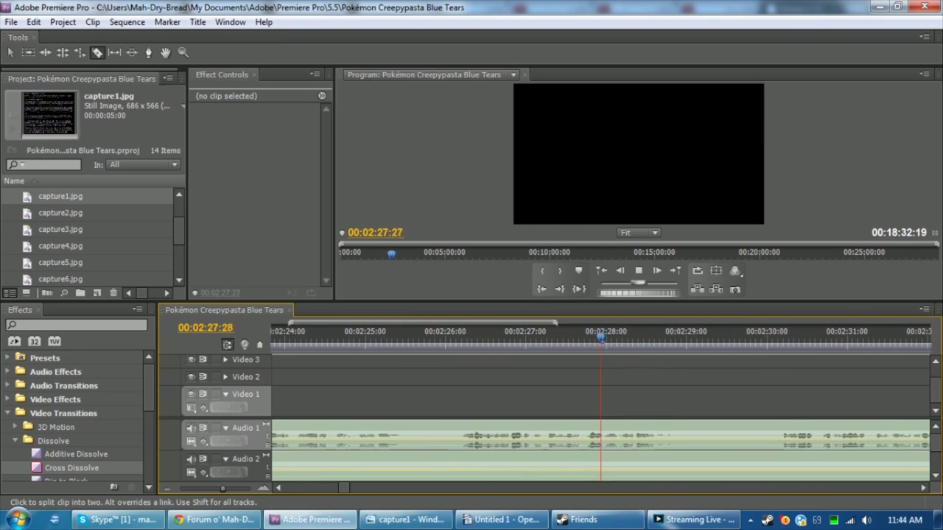
key(space)
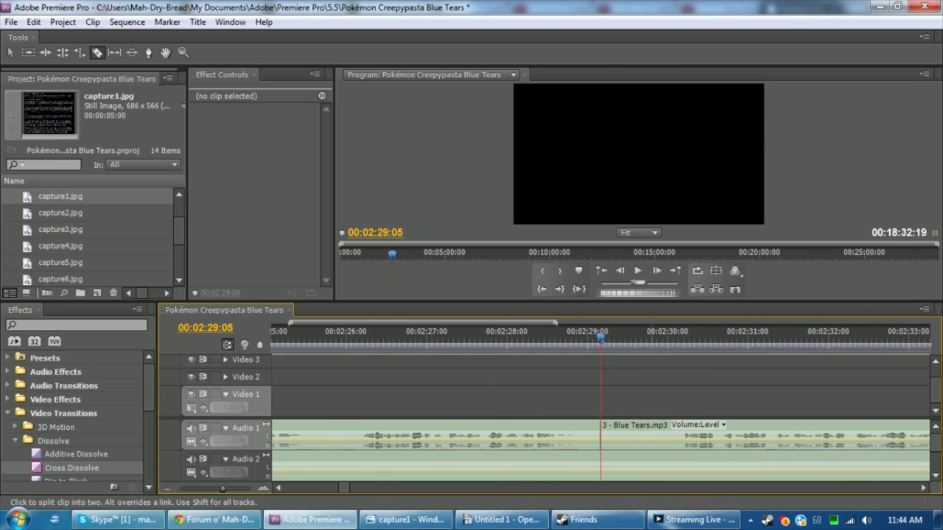
key(v)
drag(678, 433, 613, 432)
click(590, 414)
key(space)
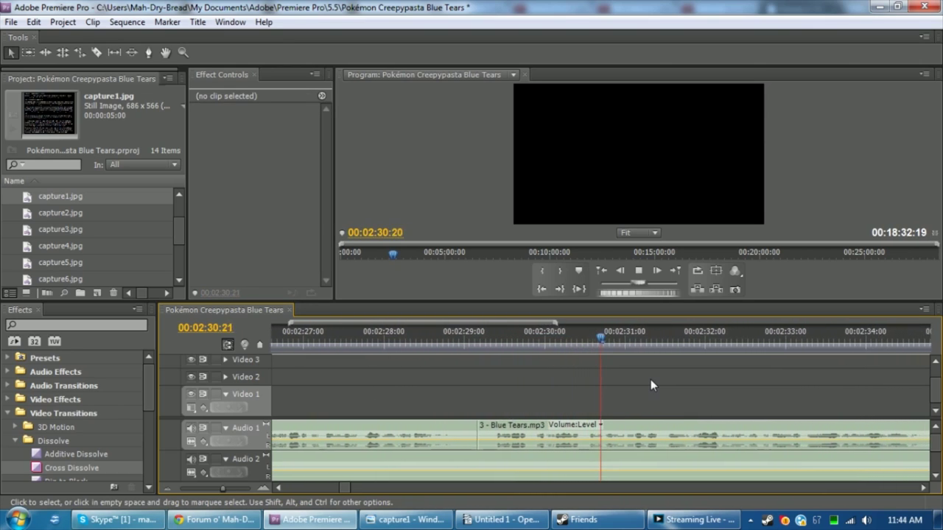
Remove the narration pause starting at 00:02:38:07 on Audio 1, pull the remaining clip up to the cut and resume playback
key(p)
drag(222, 490, 224, 489)
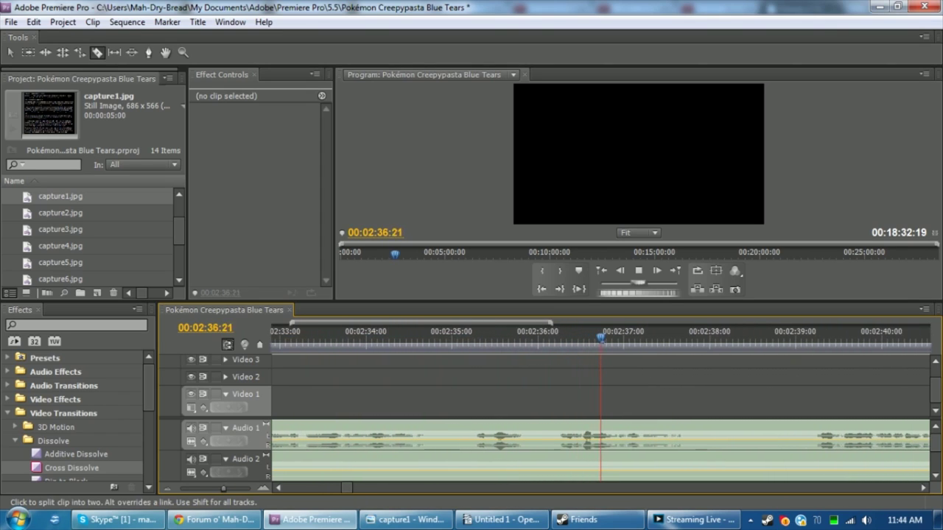
click(601, 436)
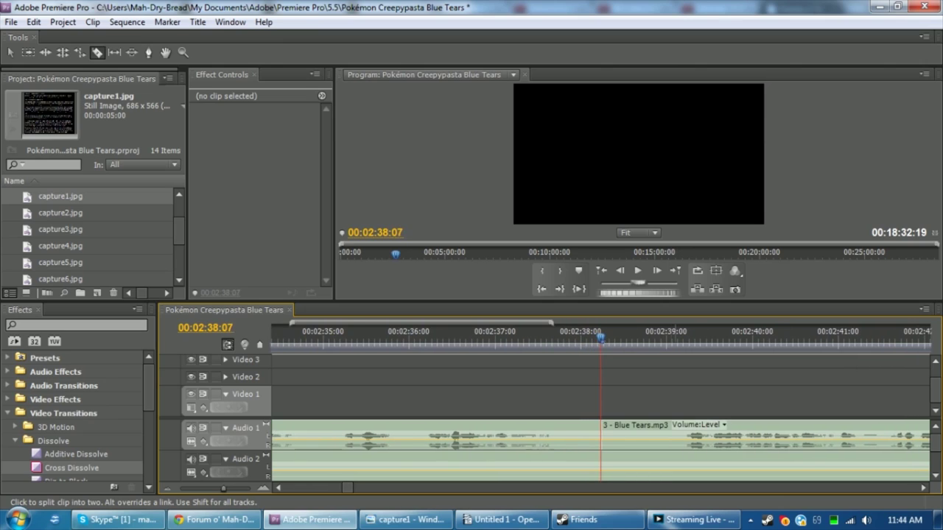
click(669, 437)
key(v)
drag(689, 437, 621, 436)
click(628, 407)
key(space)
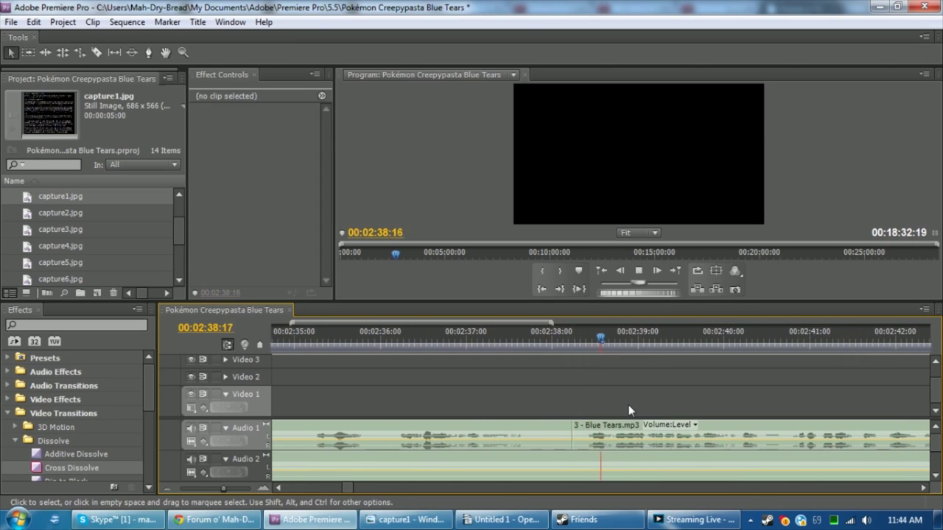
Trim out the silence after 00:02:44:04 on Audio 1, butt the remaining narration against the cut and resume playback
key(c)
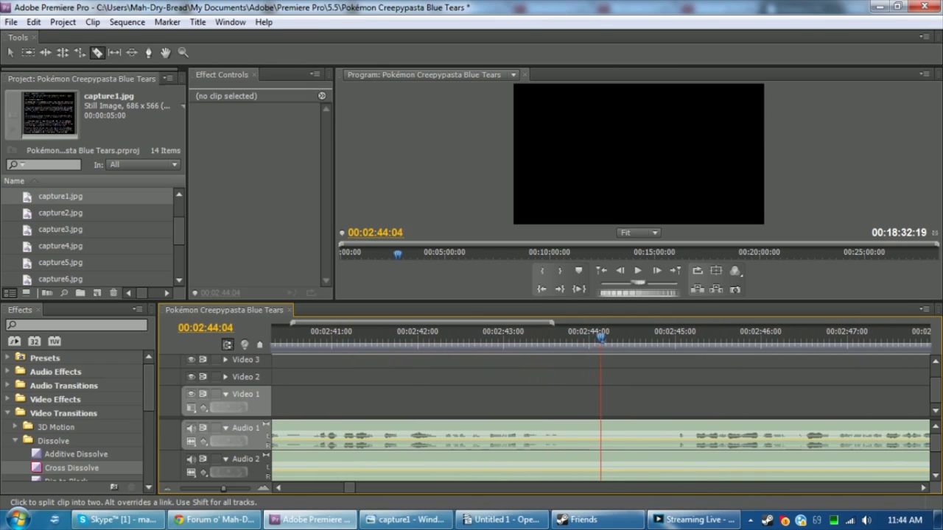
click(659, 435)
key(v)
drag(670, 430, 623, 429)
click(651, 400)
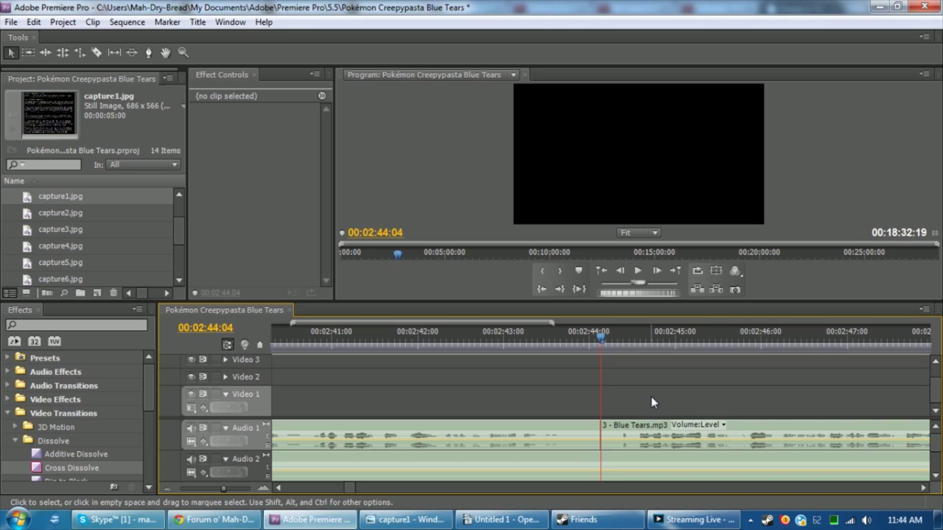
key(space)
Cut out the silent stretch of narration at about 00:02:58 on Audio 1, close the gap and continue playing
key(c)
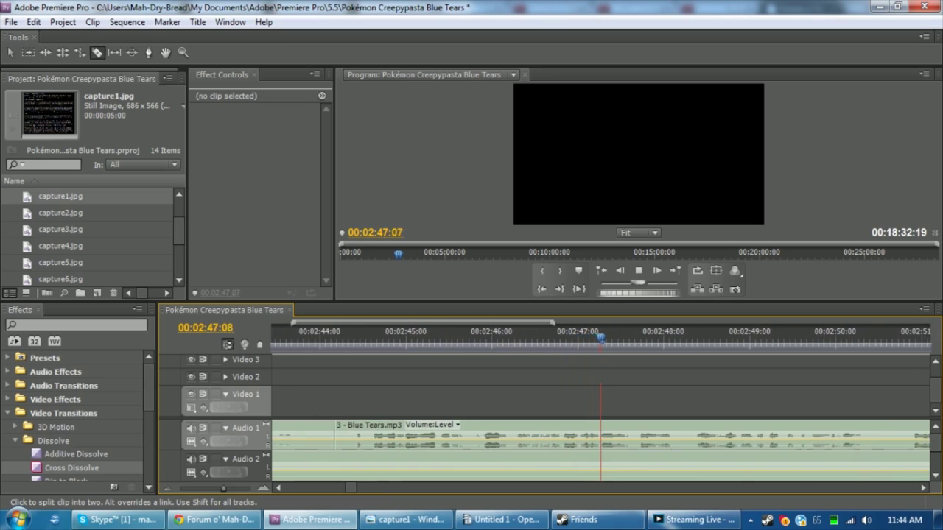
key(space)
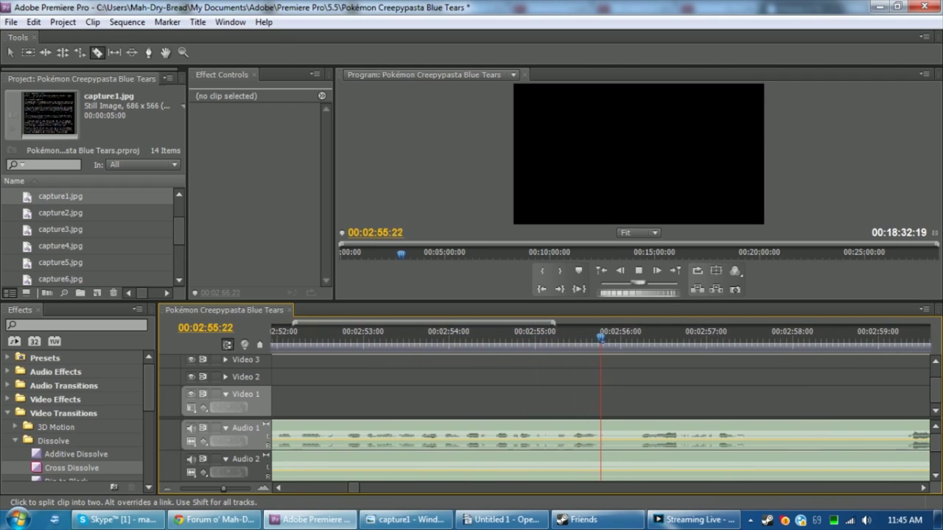
key(space)
click(601, 438)
click(686, 437)
key(v)
drag(778, 438, 693, 438)
click(644, 397)
key(space)
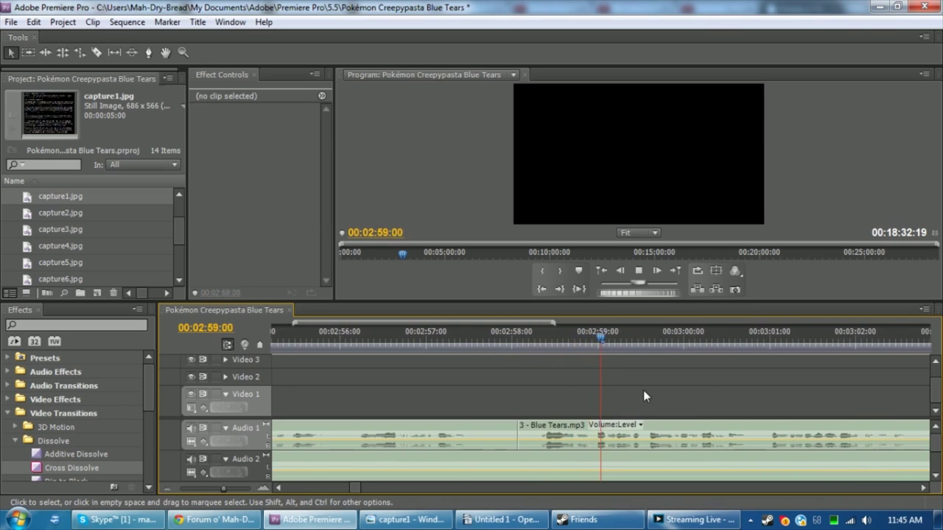
Split off the silence at 00:03:03:03 in the Audio 1 narration, move the rest against the cut and continue playing
key(c)
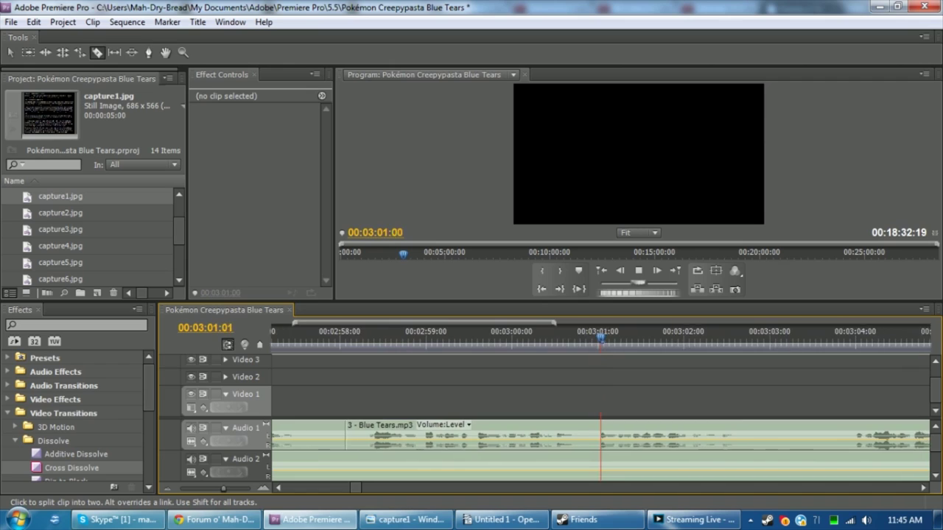
key(space)
click(651, 440)
key(v)
drag(711, 437, 660, 435)
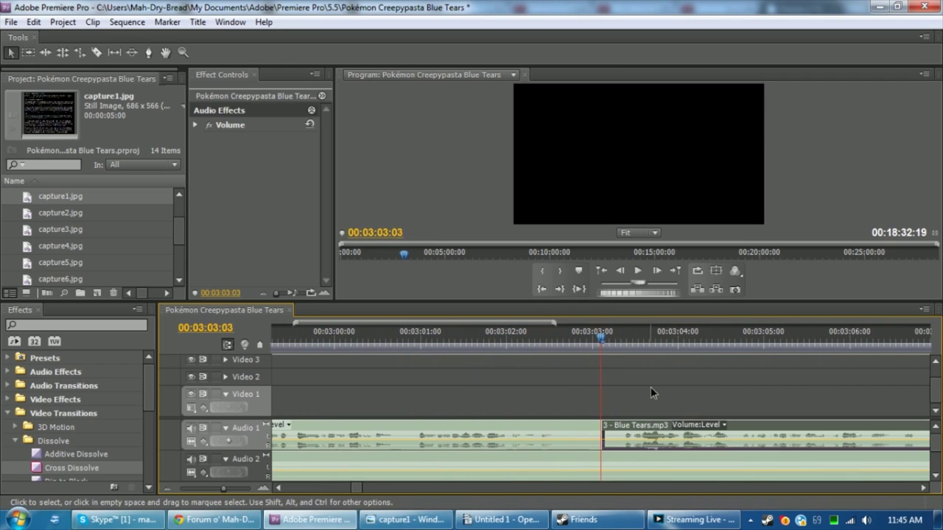
click(649, 395)
key(space)
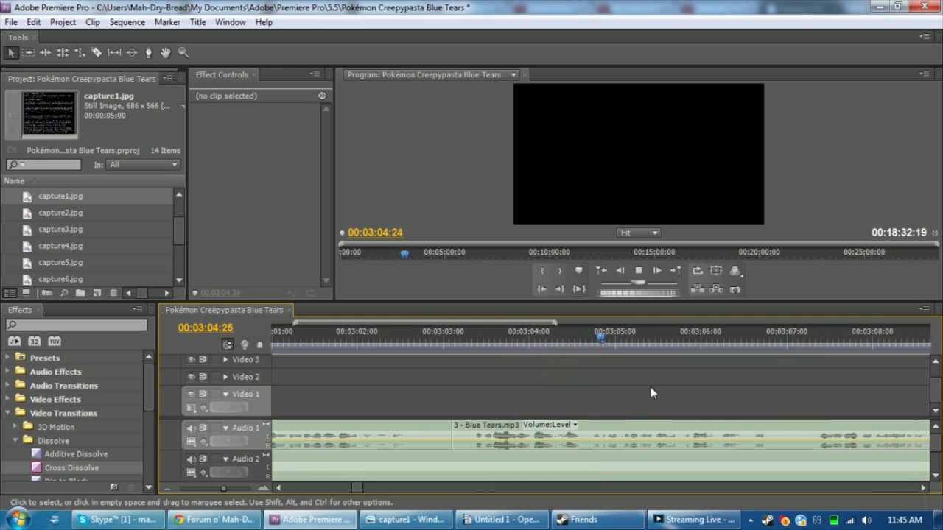
Remove the narration pause at 00:03:12:09 on Audio 1, shift the remaining clip to close the gap and play on
key(space)
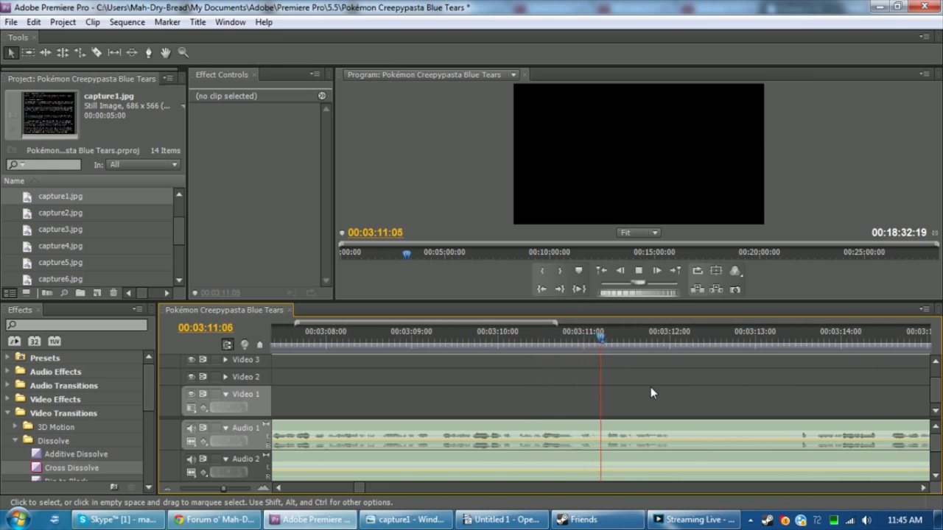
key(space)
key(c)
click(602, 438)
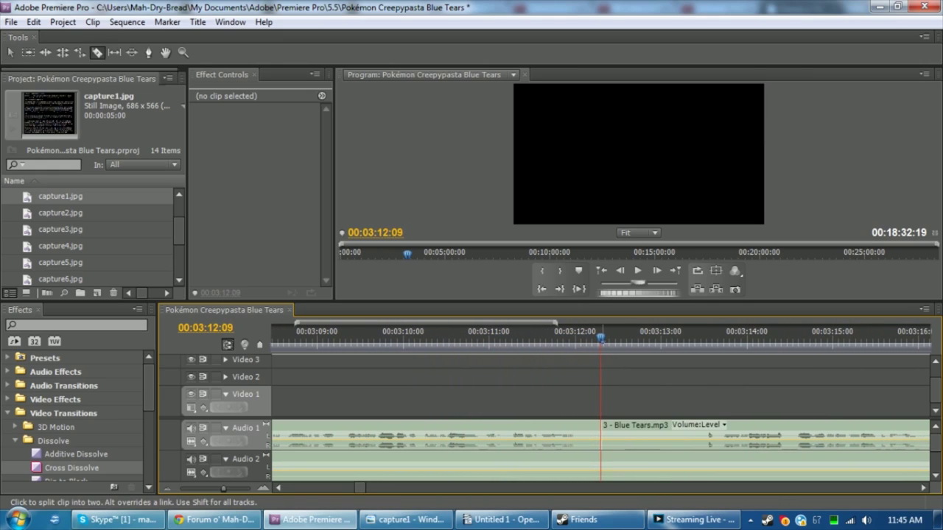
click(685, 437)
key(v)
drag(752, 436, 667, 435)
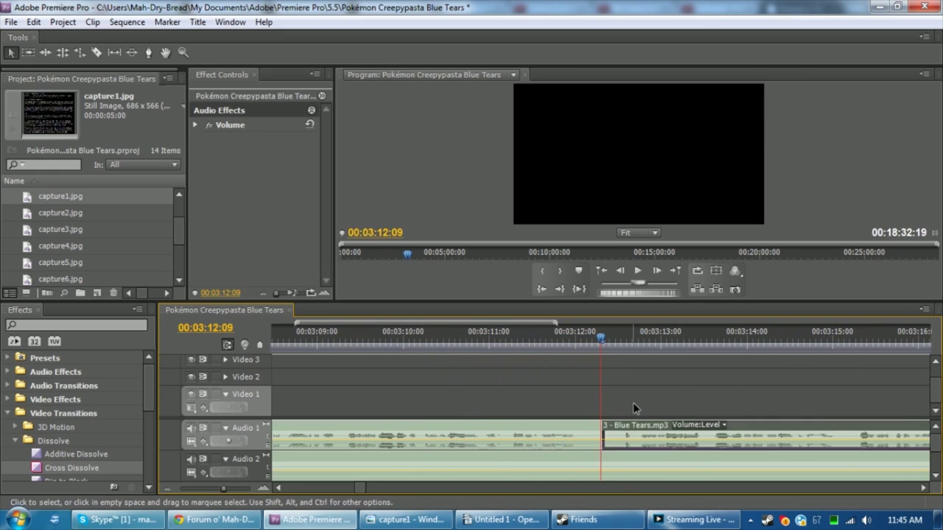
click(634, 404)
key(space)
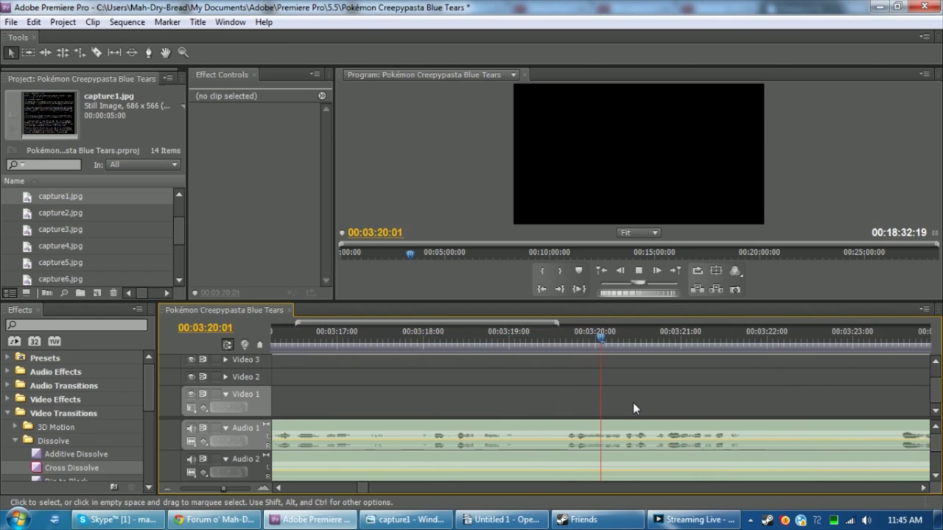
Cut the silent gap at about 00:03:22:11 from the Audio 1 narration and join the remaining clip to the cut
key(c)
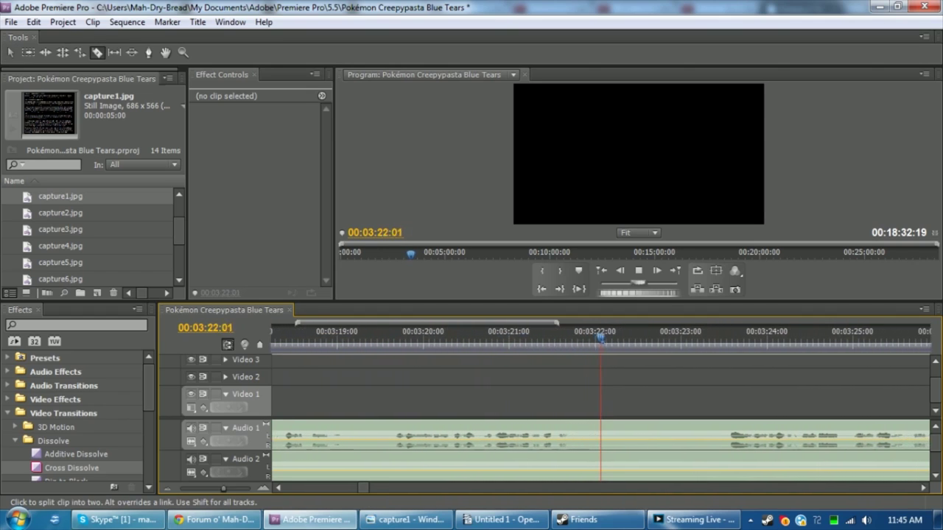
click(602, 436)
click(678, 436)
key(v)
drag(762, 436, 686, 435)
click(649, 409)
Switch to Windows Photo Viewer and check where the story text of capture1 ends and capture2 begins
click(508, 520)
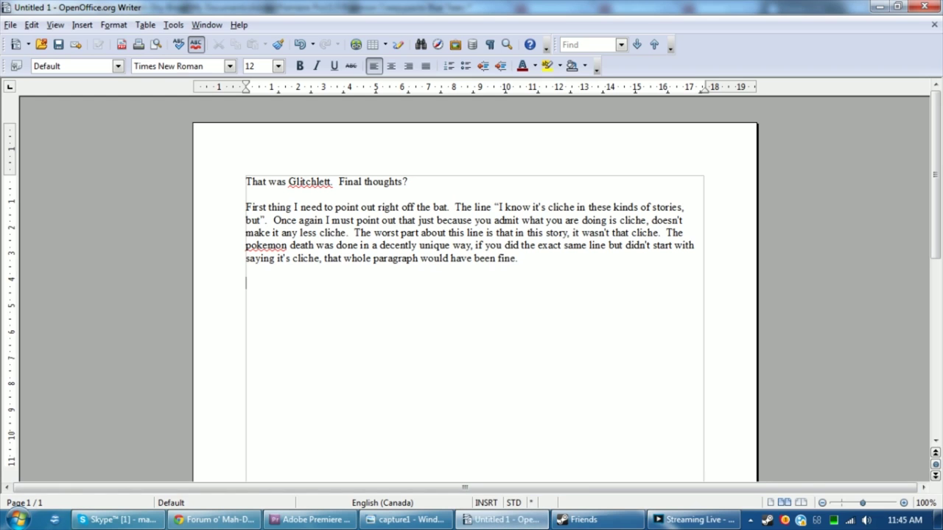
click(377, 516)
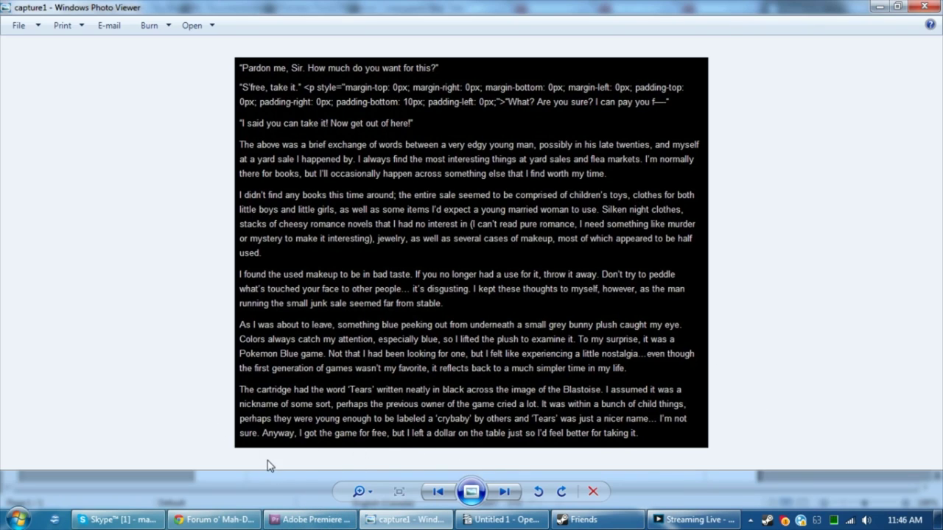
click(498, 493)
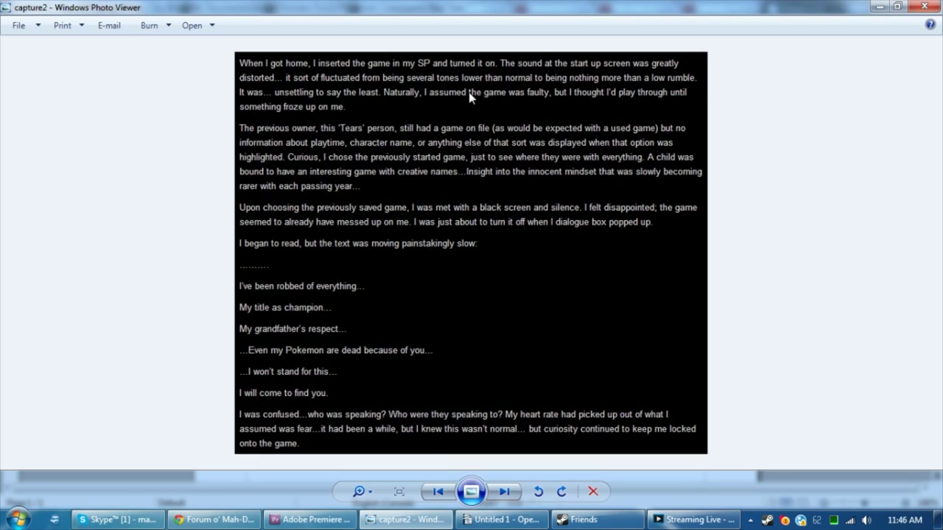
click(441, 493)
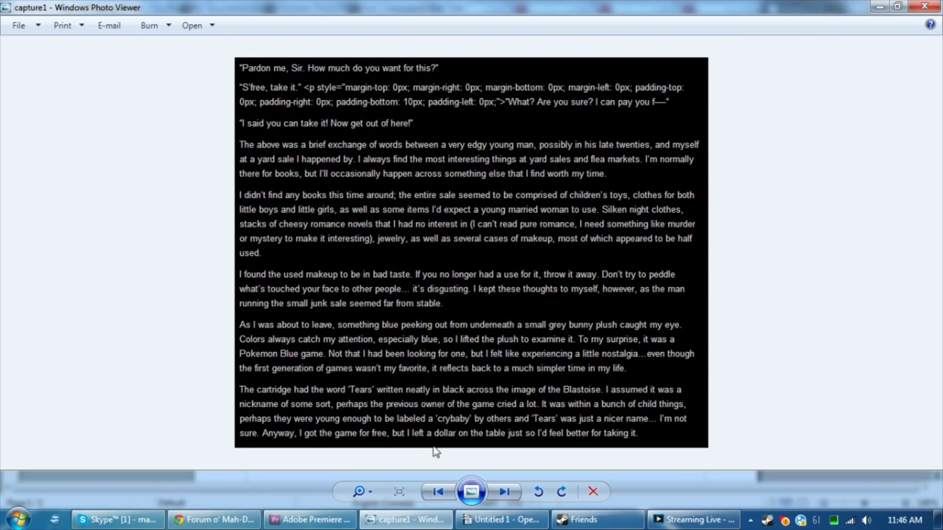
click(501, 492)
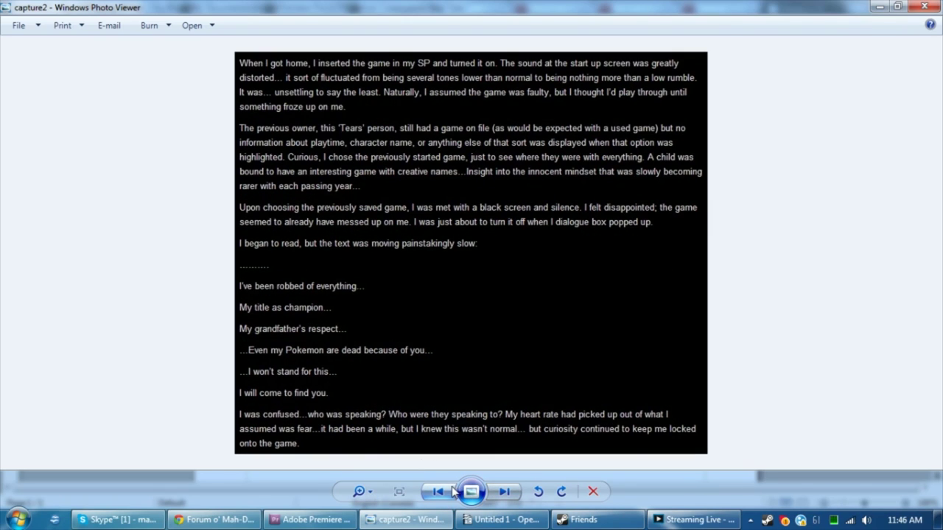
click(454, 490)
Play the narration in Premiere Pro from 00:03:18:16 to 00:03:21:16 and look up that passage in capture1 and capture2 in Windows Photo Viewer
click(313, 519)
drag(331, 346, 159, 358)
click(519, 333)
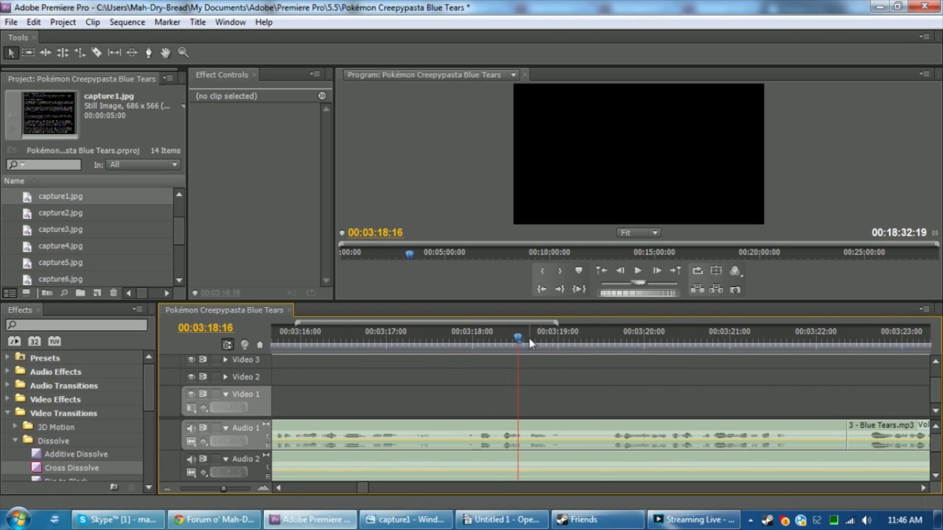
key(space)
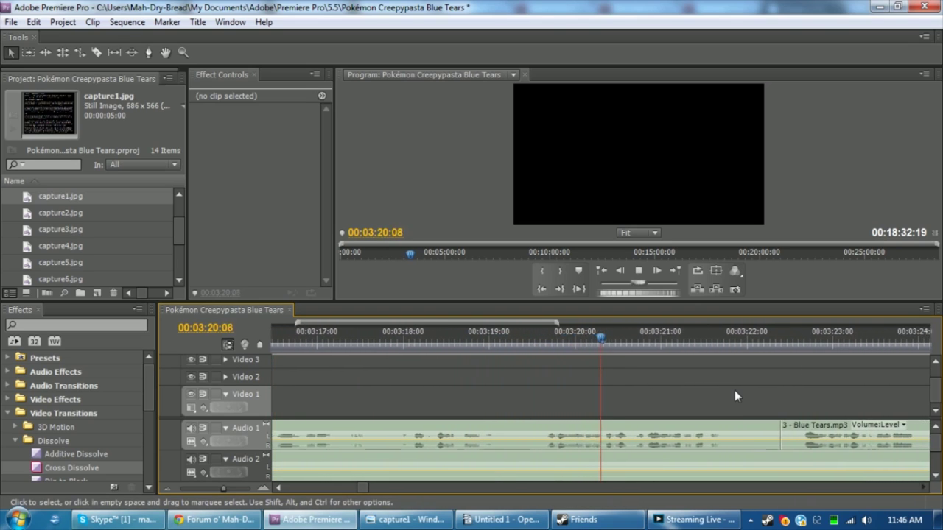
key(space)
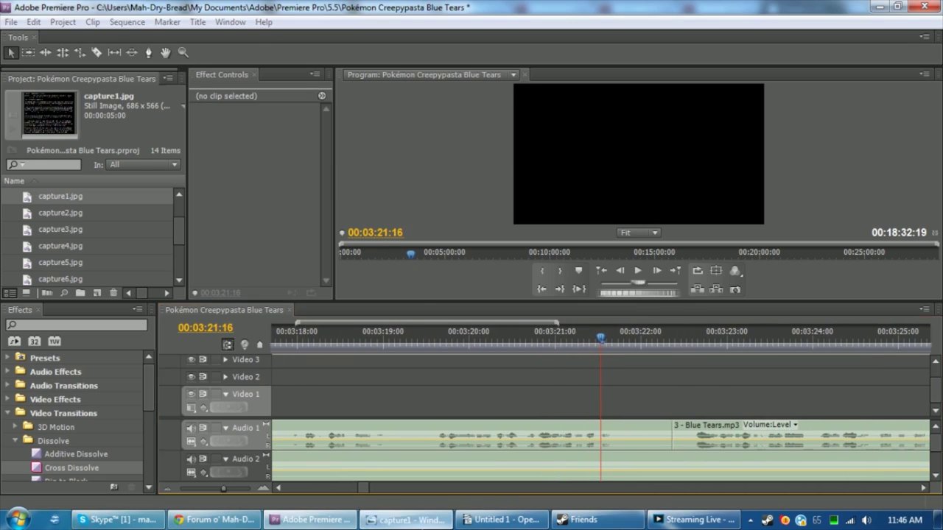
click(407, 519)
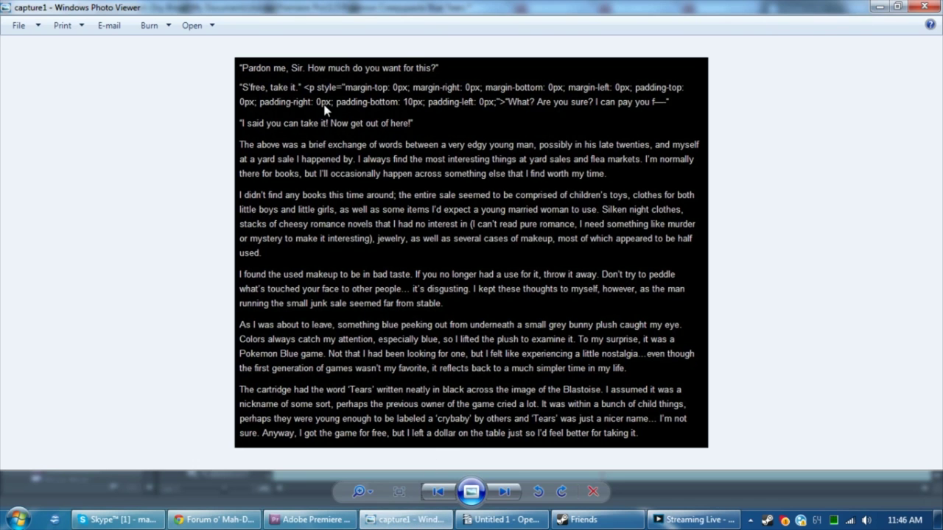
click(504, 492)
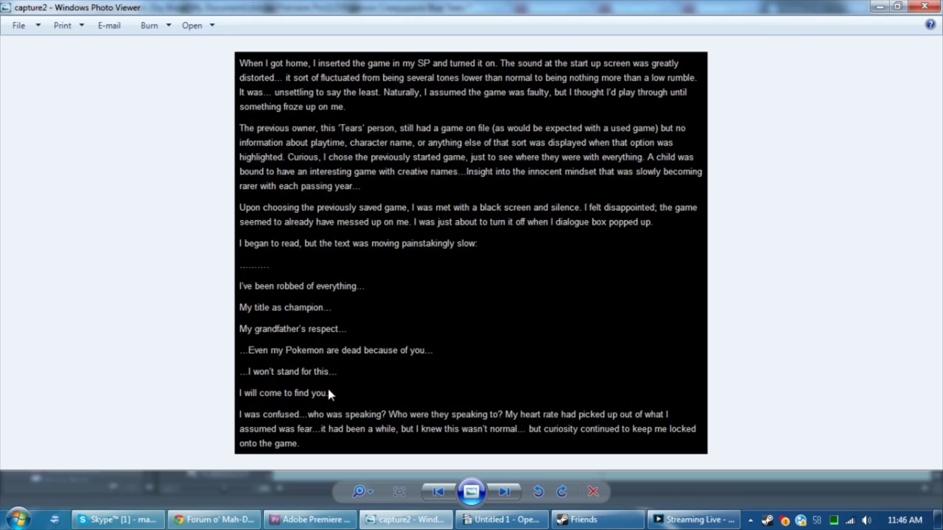
Return to Premiere Pro, play the narration up to 00:02:43:21 and compare it with the story text in capture2
click(314, 519)
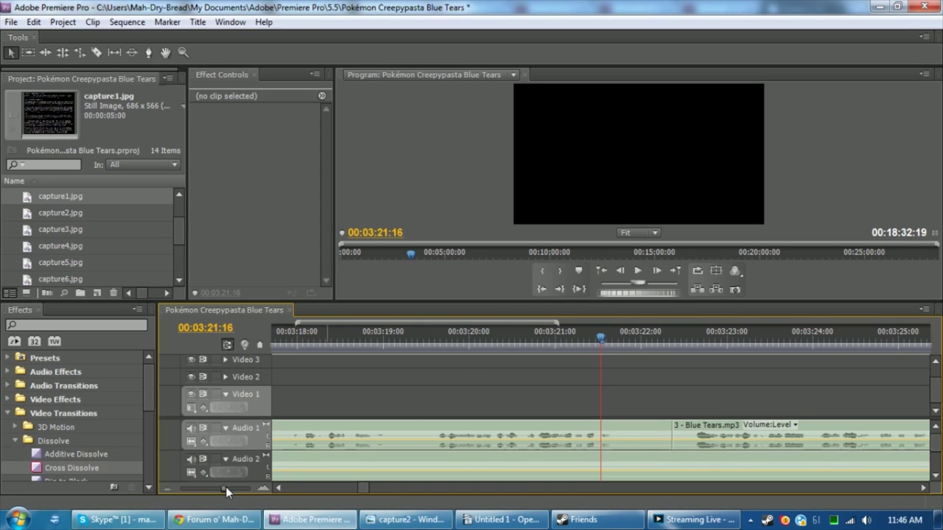
drag(226, 487, 207, 486)
drag(355, 331, 105, 336)
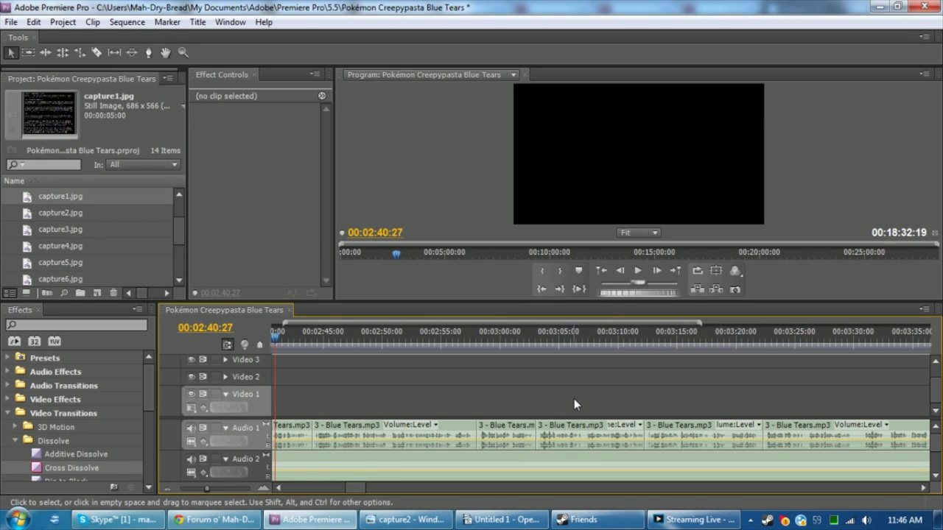
key(space)
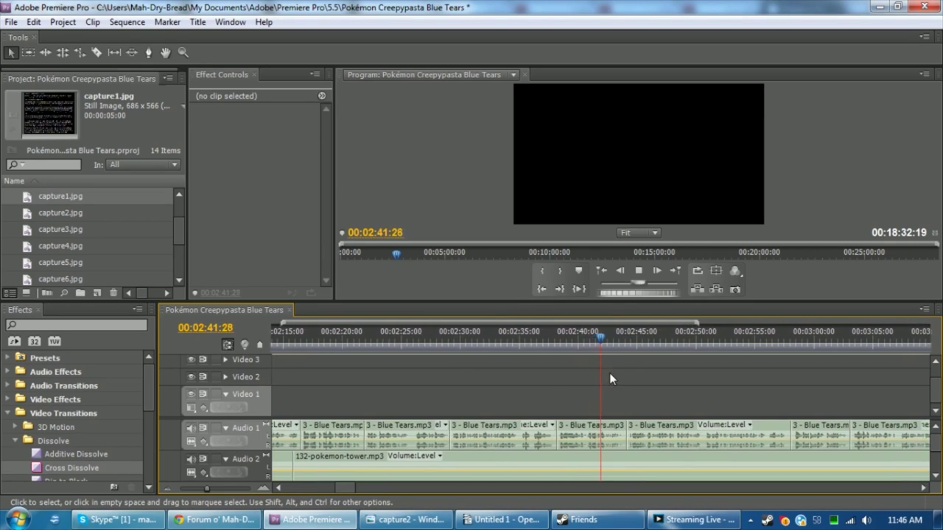
key(space)
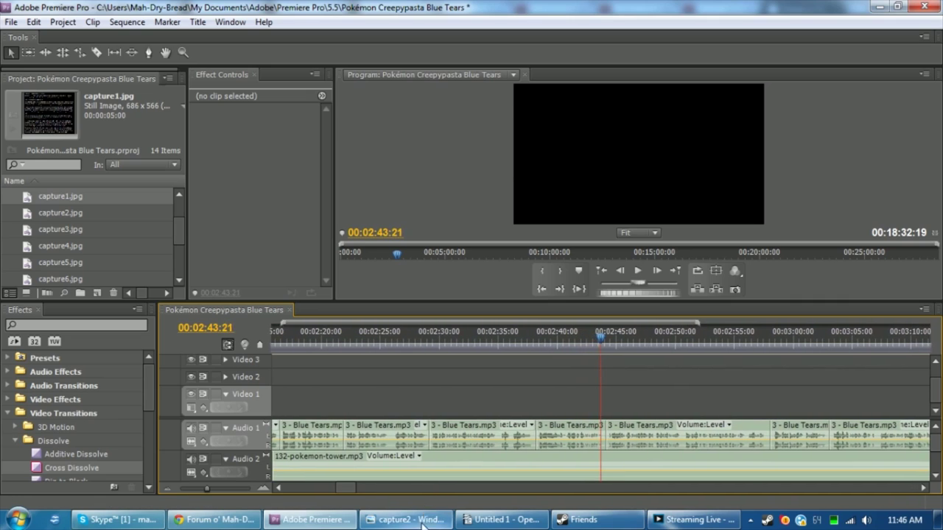
click(425, 523)
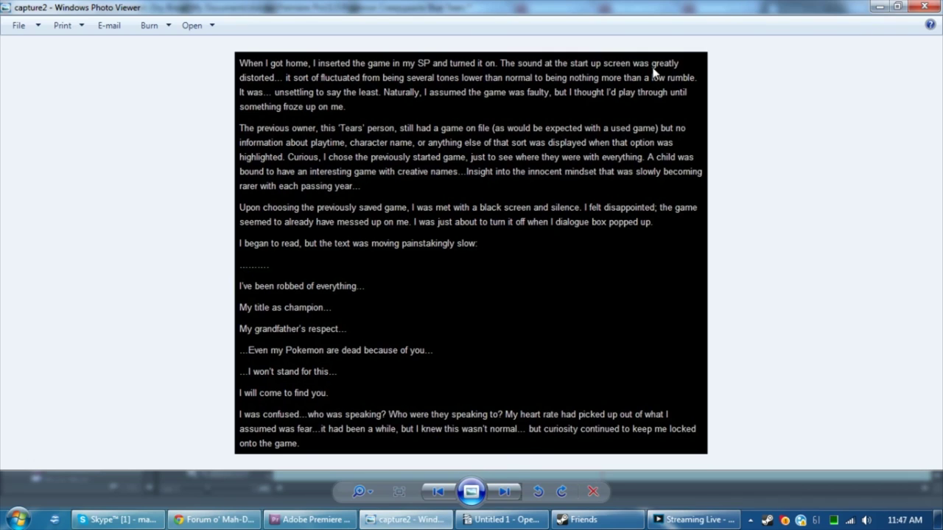
click(313, 519)
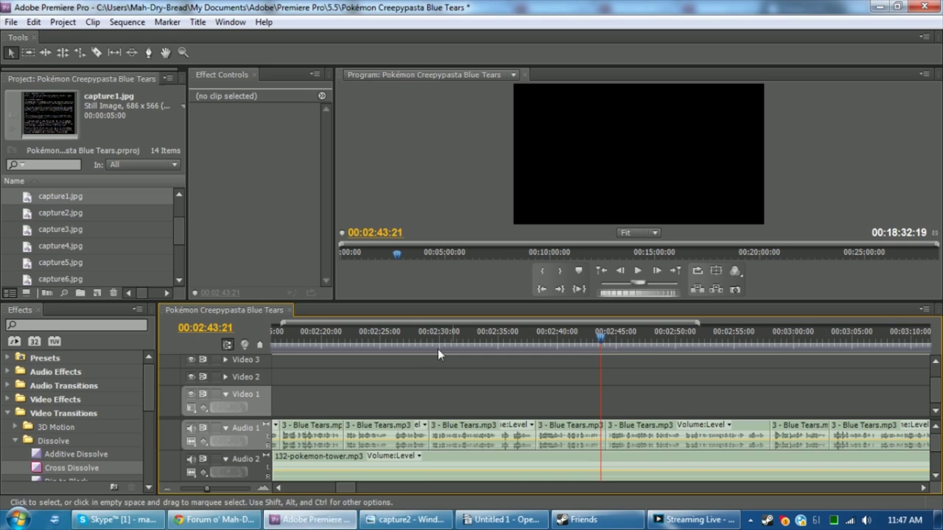
Locate the narration passage around 00:02:21:15 and compare it with the end of capture1 and start of capture2 in Windows Photo Viewer
drag(305, 488, 343, 488)
drag(726, 336, 422, 337)
key(space)
scroll(665, 328, up, 3)
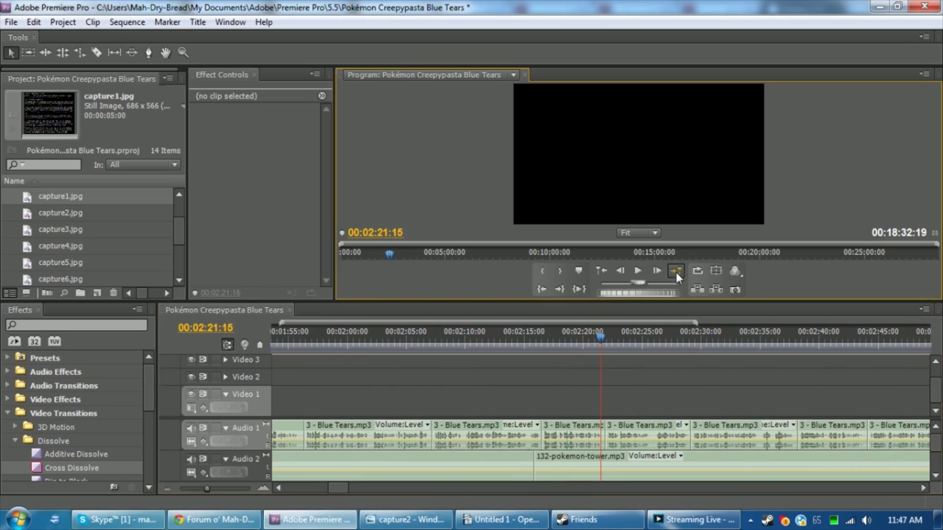
click(407, 519)
click(442, 492)
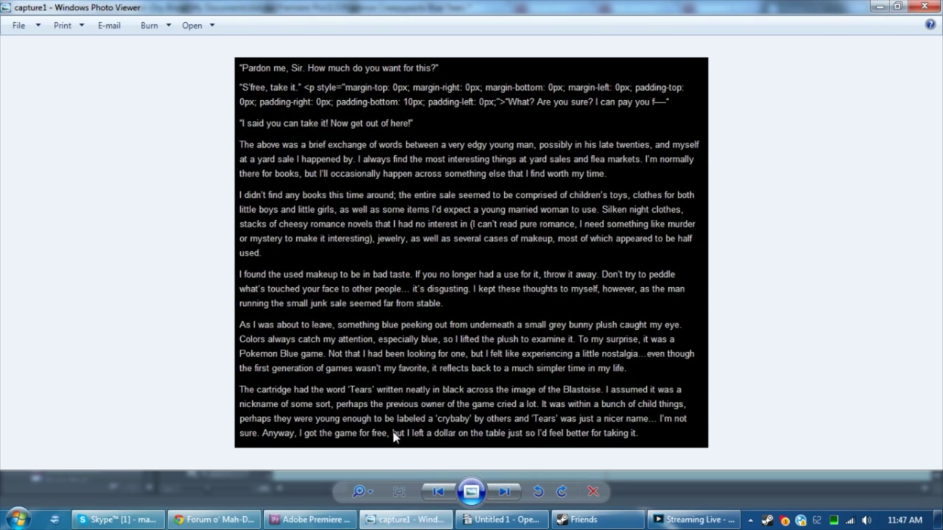
click(505, 495)
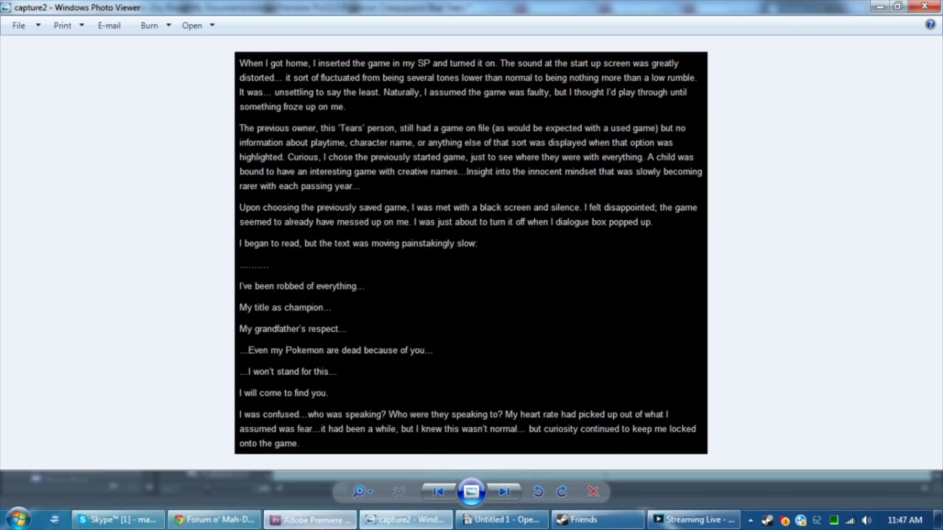
Return to Premiere Pro, place capture2.jpg on Video 1 at 00:02:21:26, scale it to the frame size and save the project
click(314, 520)
drag(55, 212, 610, 402)
right_click(640, 394)
click(670, 381)
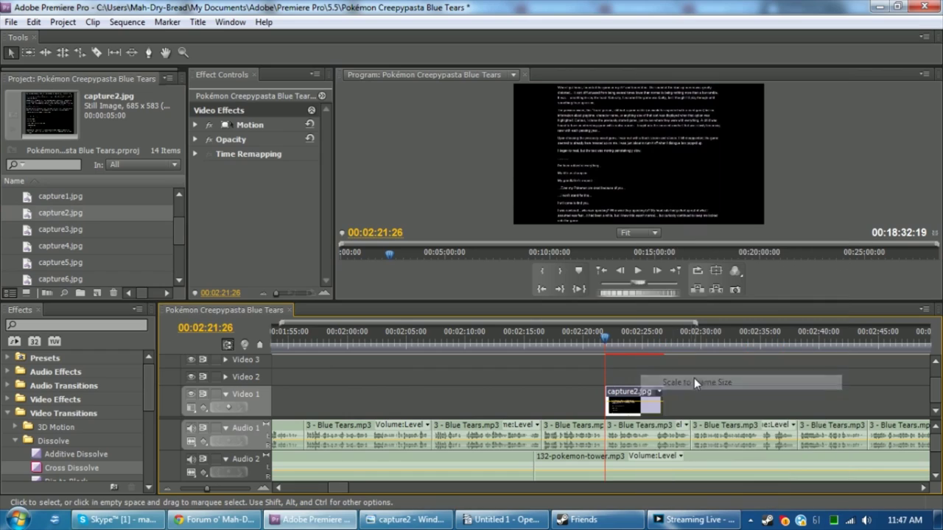
click(699, 384)
key(ctrl+s)
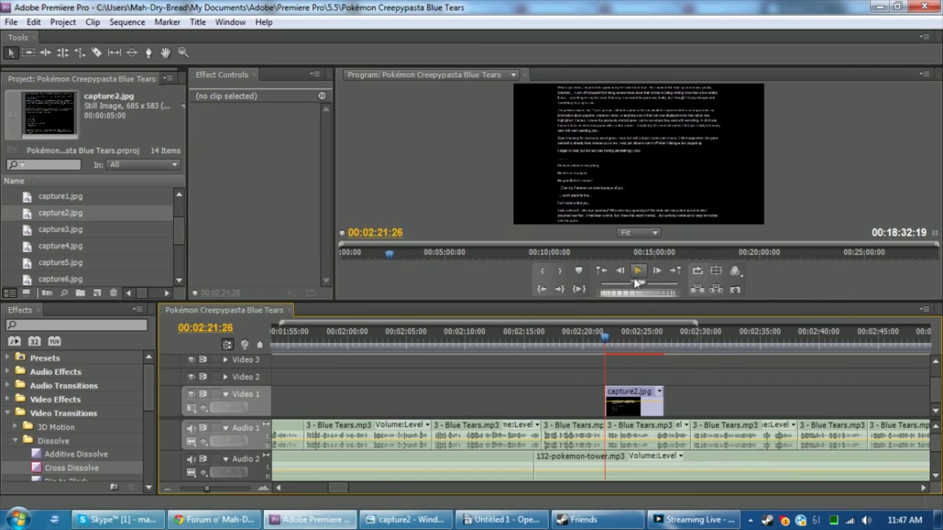
Move the playhead to the narration cut at 00:03:22:11 and check the capture2 story text in Windows Photo Viewer before returning to Premiere Pro
click(679, 273)
click(679, 274)
click(679, 273)
click(679, 274)
click(679, 274)
click(679, 273)
click(679, 273)
click(679, 273)
click(679, 273)
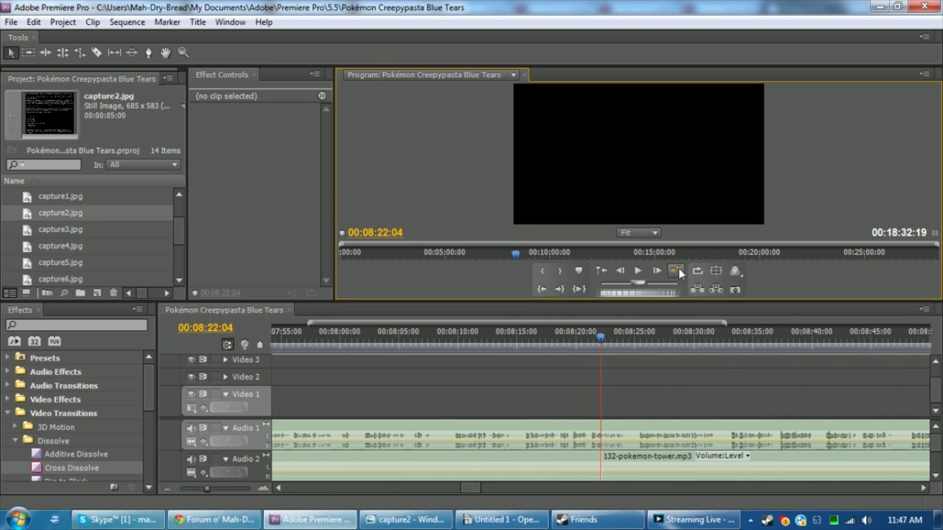
click(600, 277)
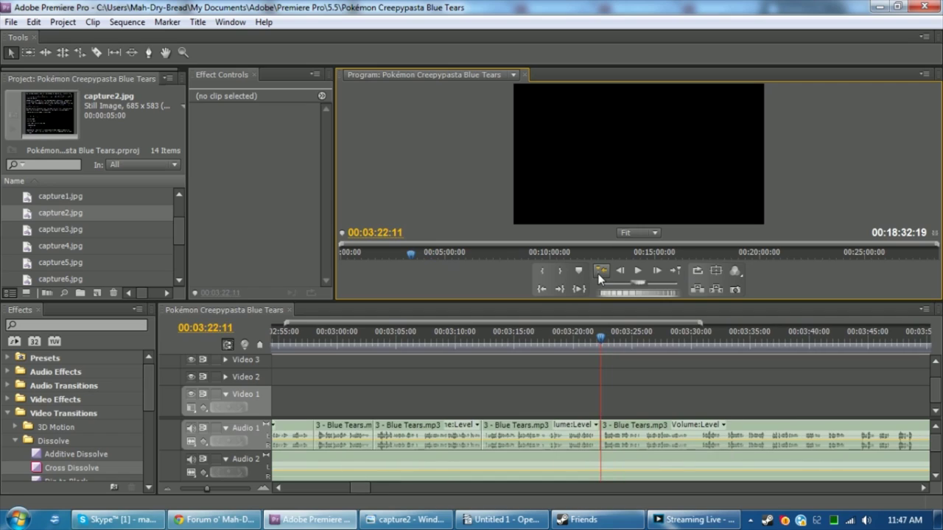
click(223, 489)
drag(223, 492, 227, 488)
key(alt+Tab)
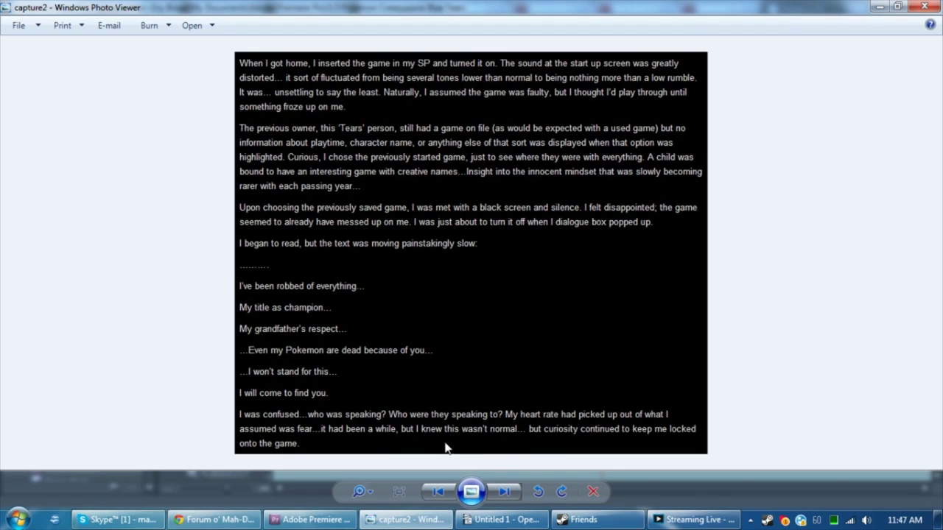
click(354, 522)
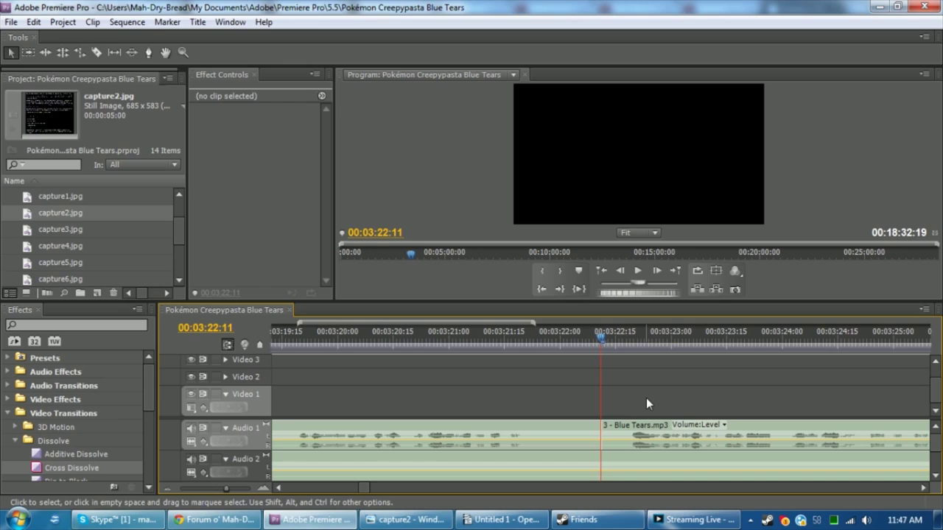
Play the narration from 00:03:22:11, cut out the silent gap at about 00:03:30:02 on Audio 1 and close it up
key(space)
key(space)
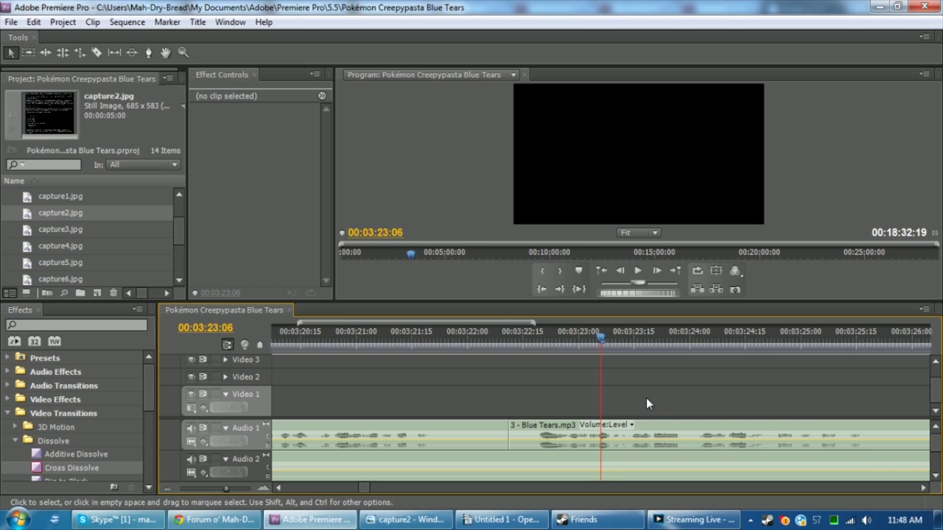
key(space)
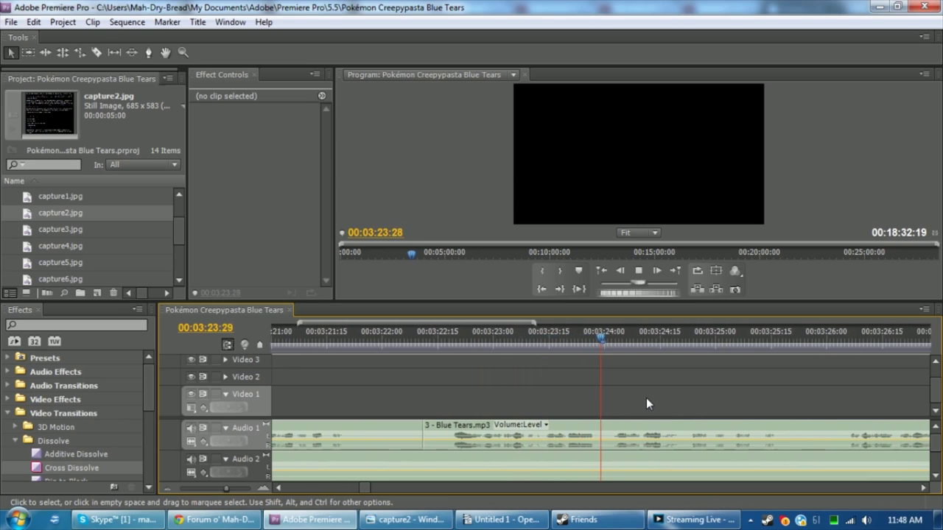
key(c)
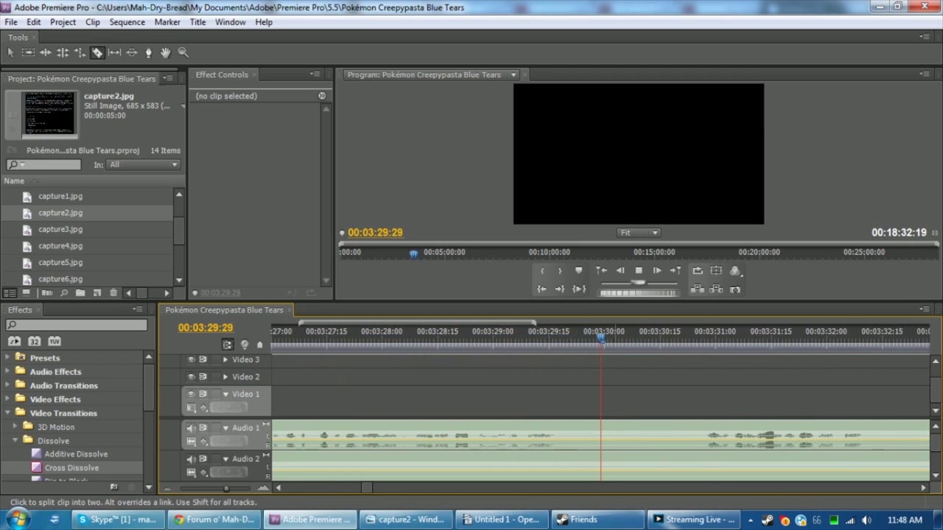
key(space)
click(674, 436)
key(v)
drag(697, 436, 626, 437)
click(650, 404)
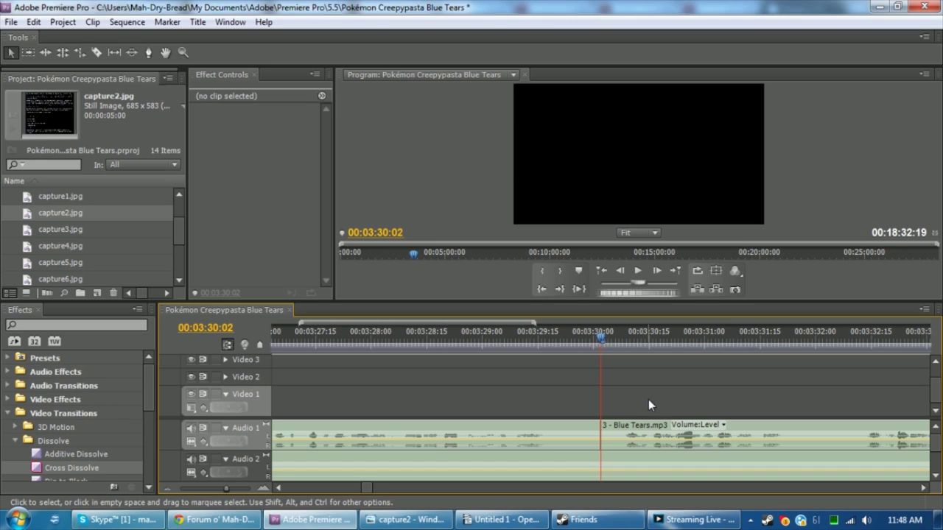
Cut the silent gap at about 00:03:42:23 from the Audio 1 narration and join the remaining clip to the cut
key(space)
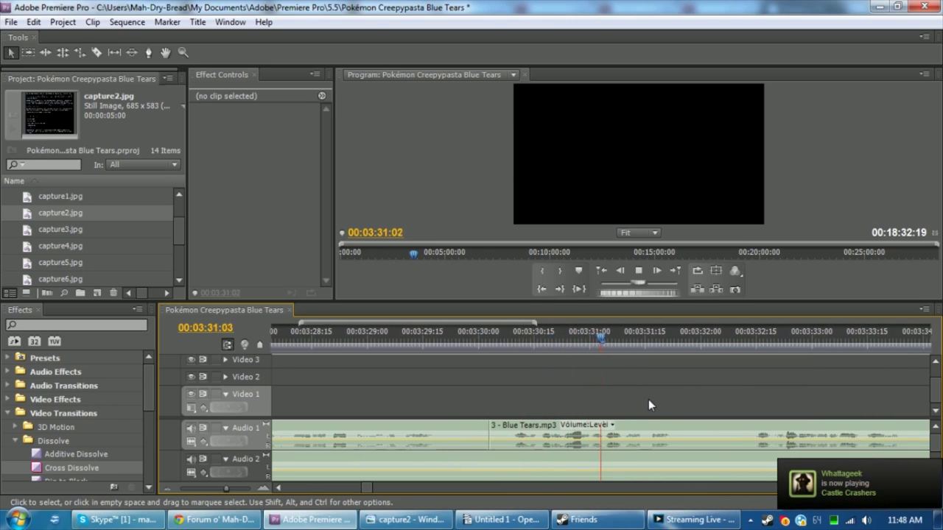
key(space)
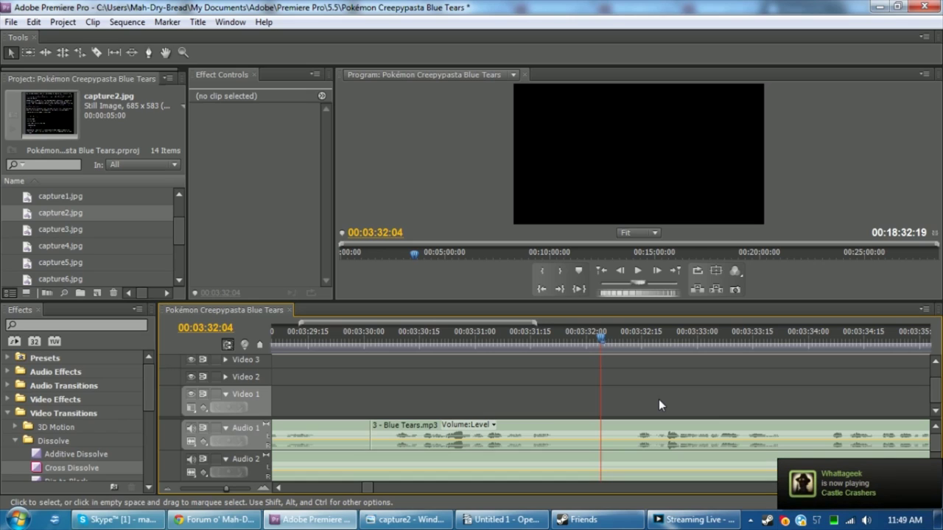
key(c)
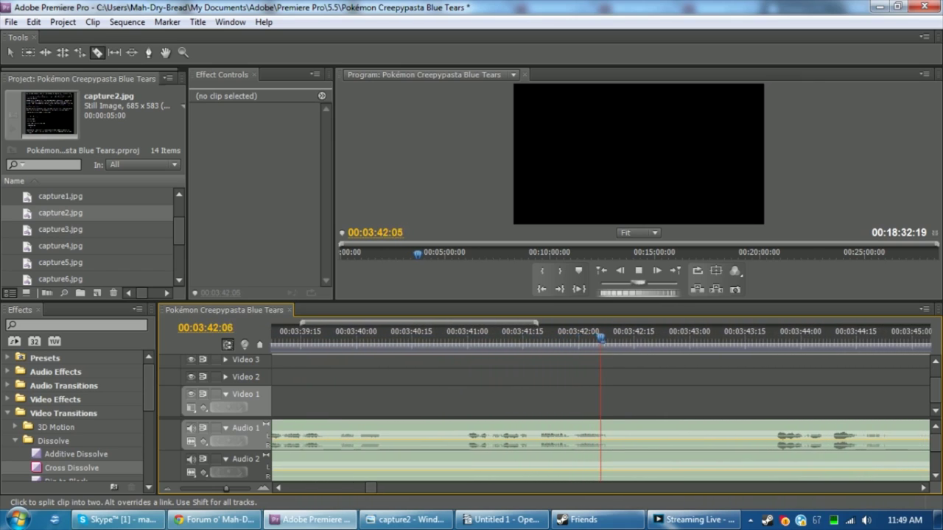
key(space)
click(601, 437)
click(690, 437)
key(v)
drag(734, 437, 645, 433)
click(676, 389)
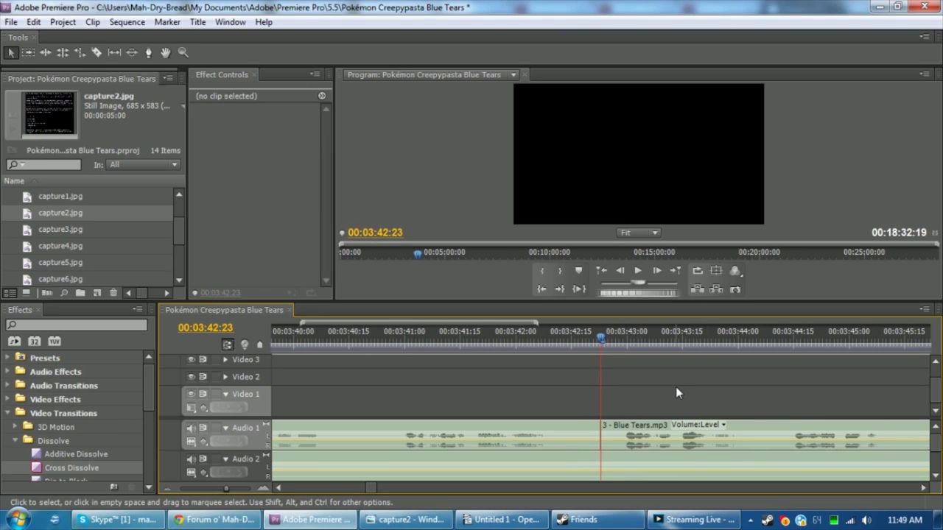
Remove the narration pause at about 00:03:47 on Audio 1 and move the following clip against the cut
key(space)
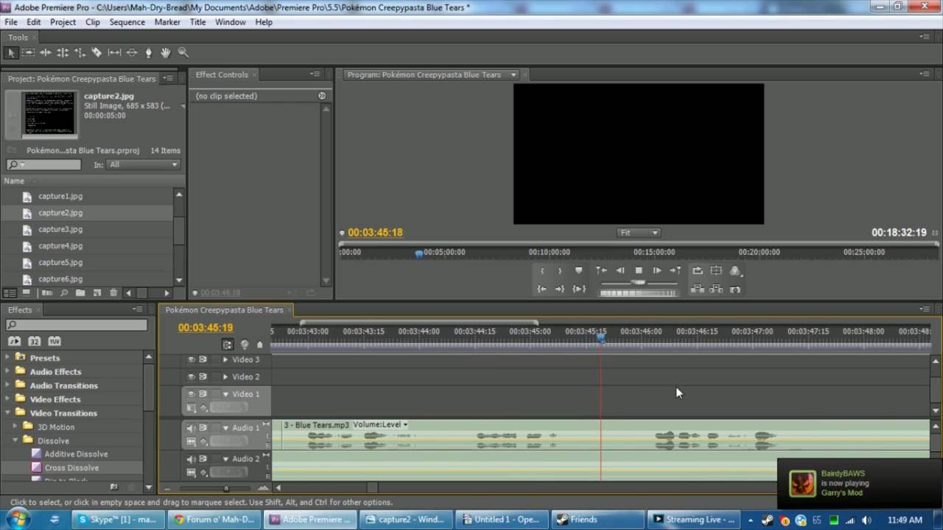
key(c)
key(space)
click(601, 435)
click(703, 436)
key(v)
drag(746, 436, 646, 432)
click(647, 392)
Play on through the narration and ripple-delete the silent gap at about 00:03:58:02 on Audio 1
key(space)
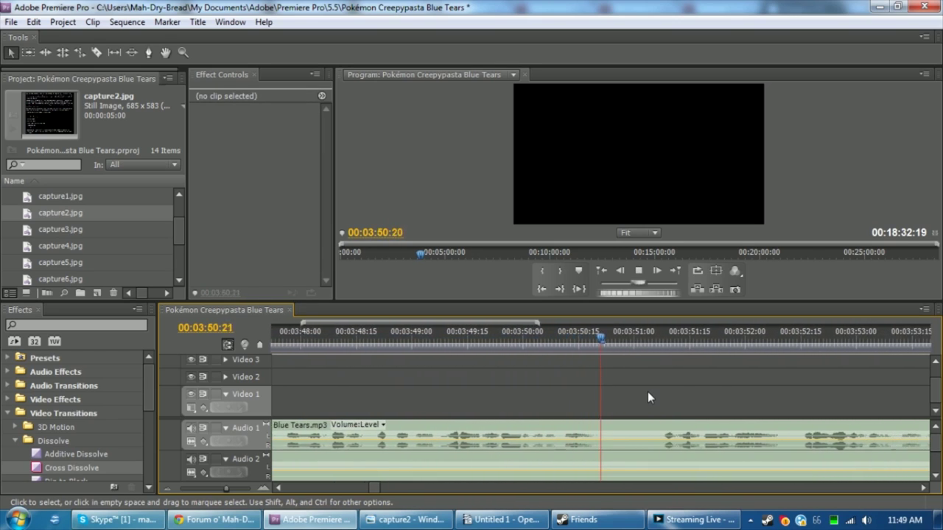
key(space)
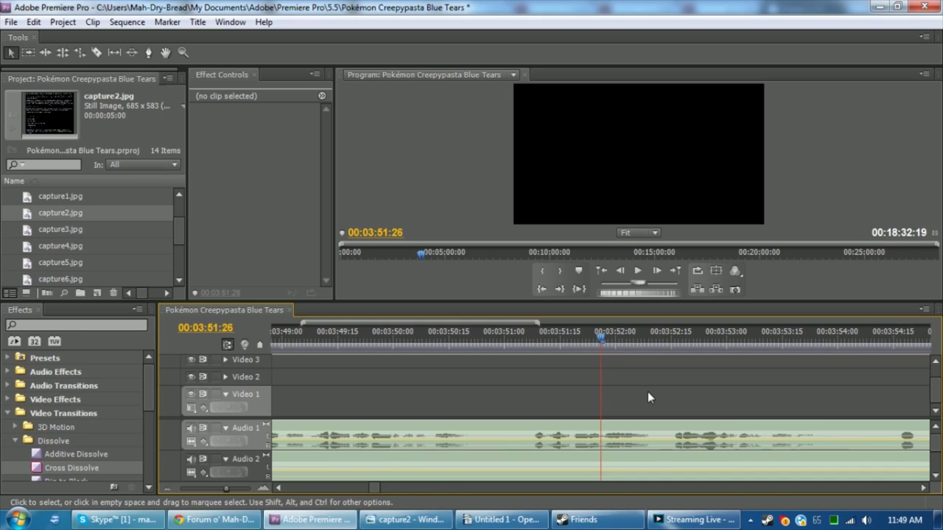
key(space)
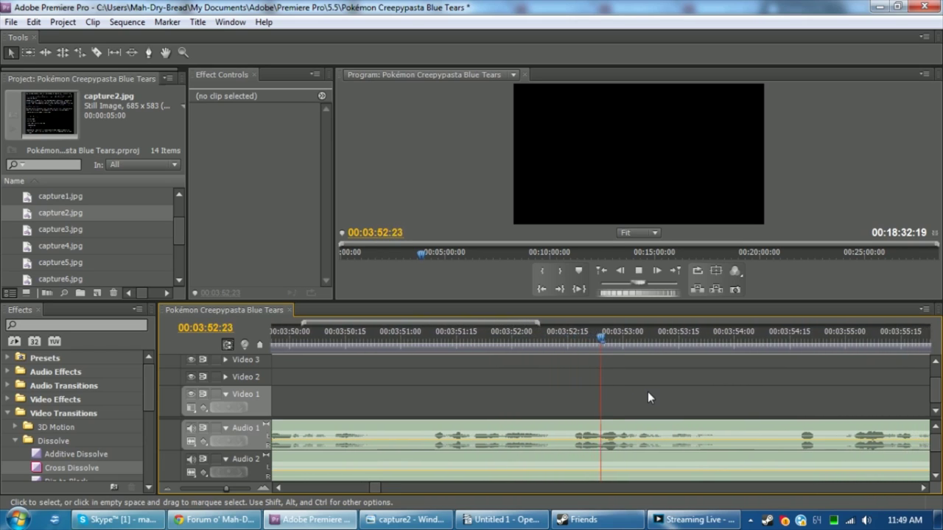
key(c)
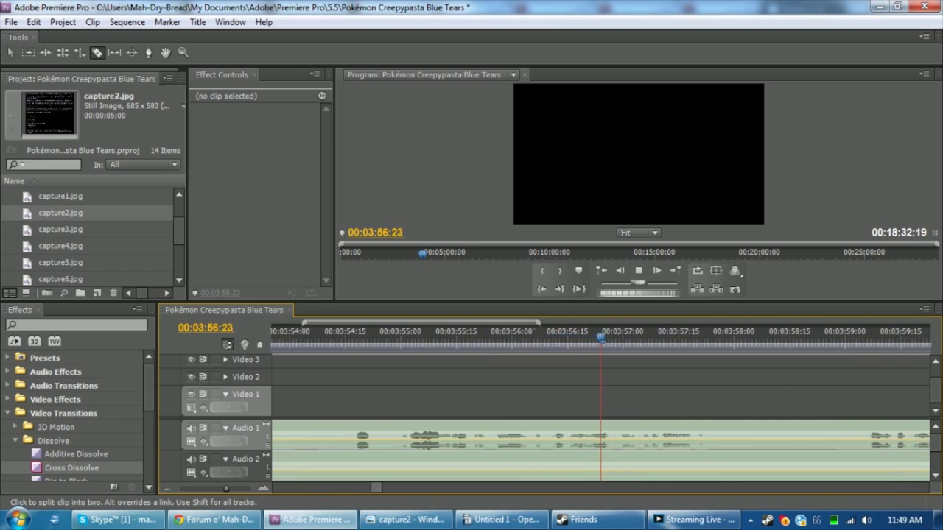
key(space)
click(601, 437)
click(697, 436)
key(v)
click(649, 436)
key(shift+Delete)
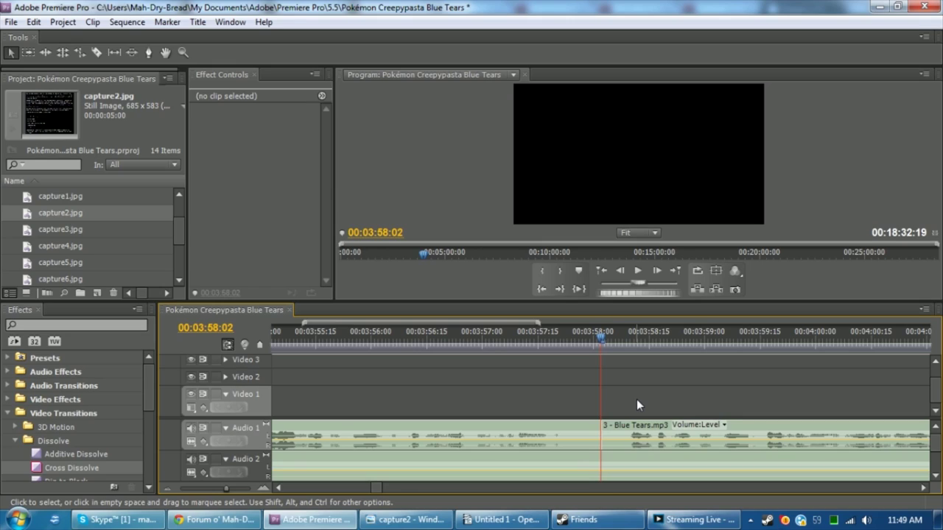
Cut the silent gap at about 00:04:09:08 from the Audio 1 narration and join the remaining clip to the cut
key(c)
key(space)
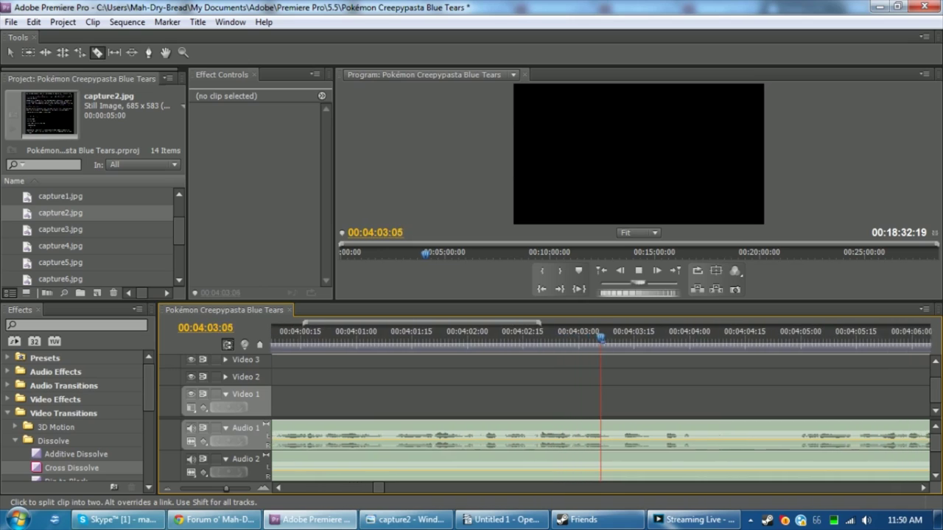
key(space)
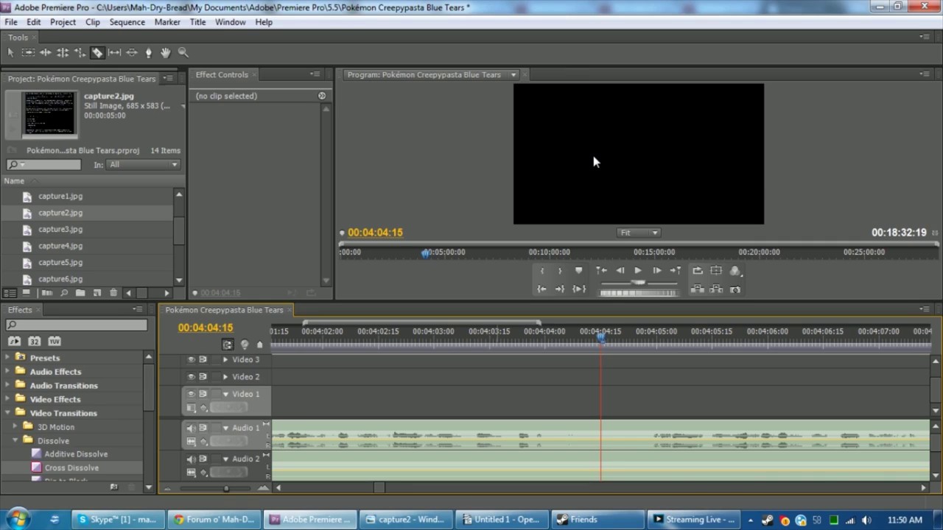
key(space)
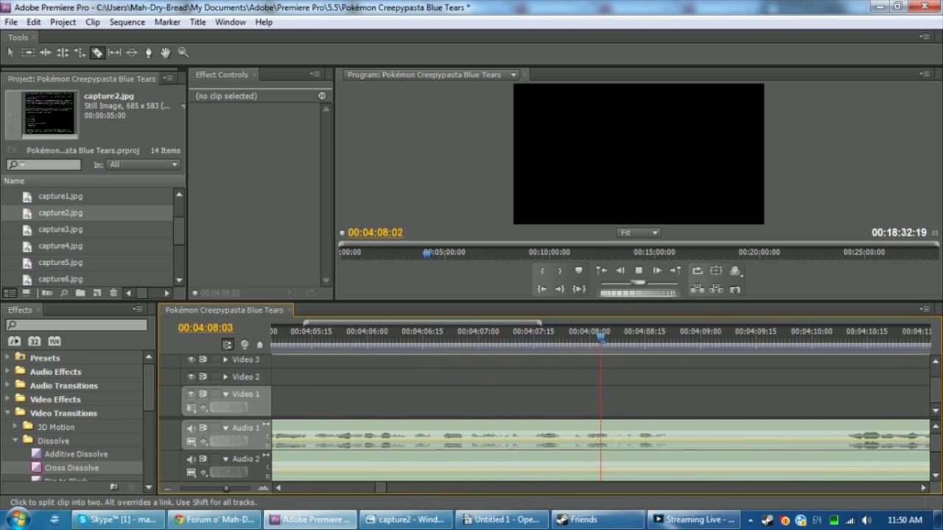
key(space)
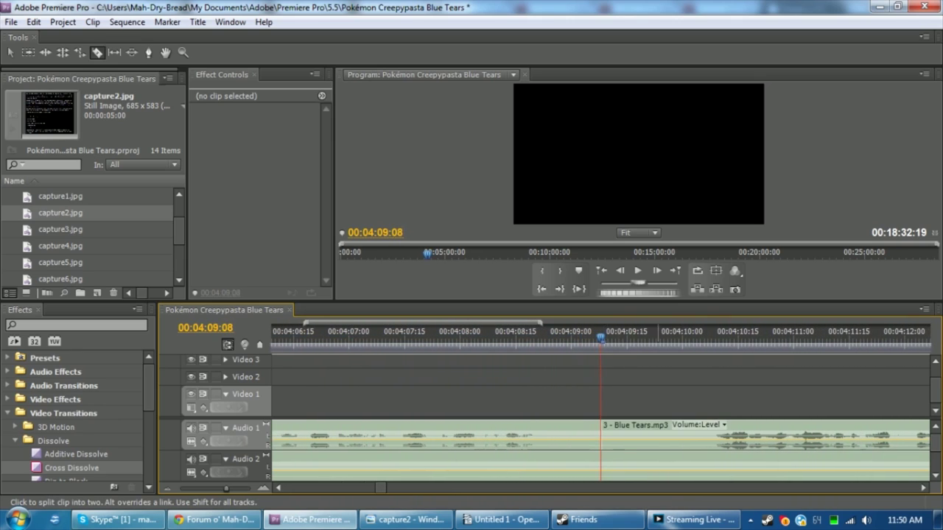
click(694, 435)
key(v)
drag(705, 433, 613, 431)
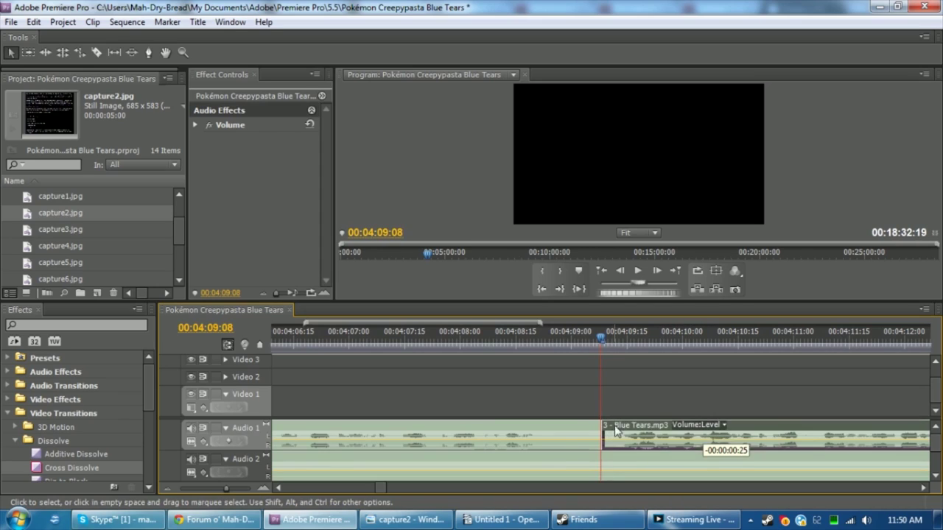
click(639, 392)
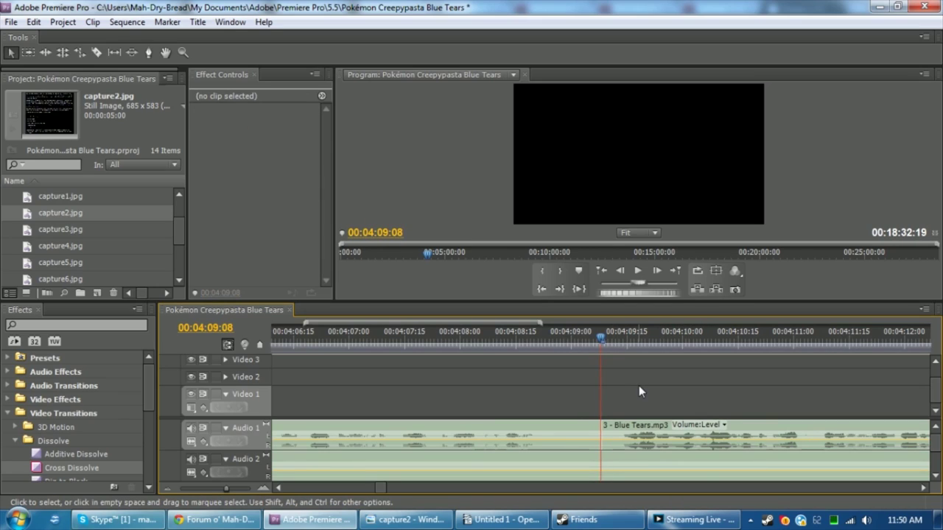
Cut the silent gap at about 00:04:15:27 from the Audio 1 narration and join the remaining clip to the cut
key(space)
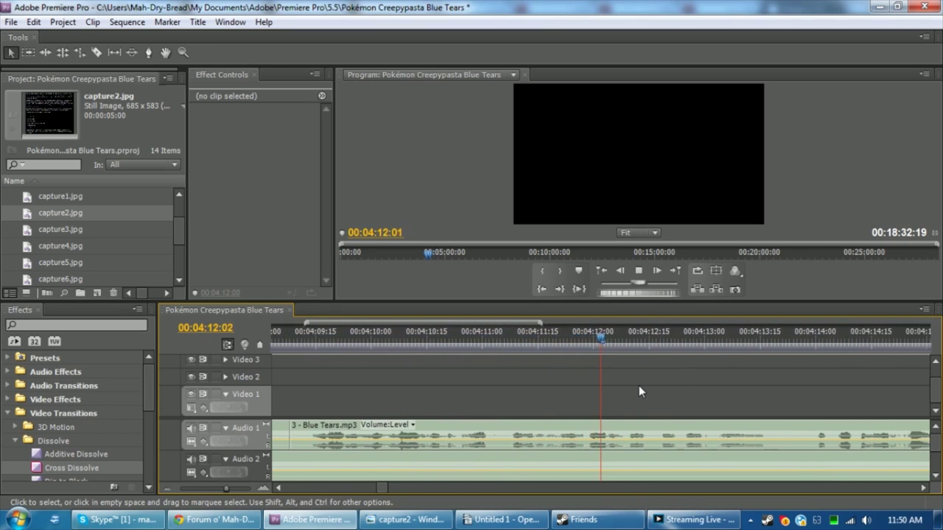
key(space)
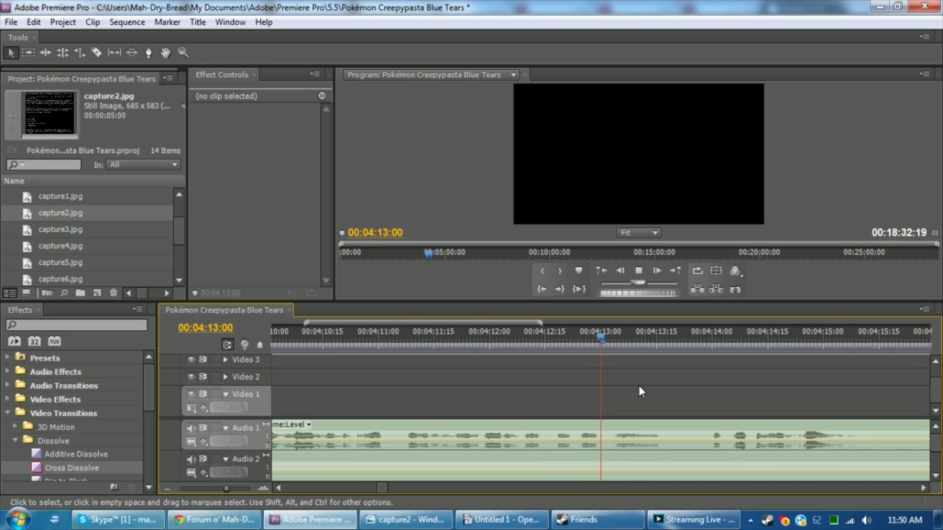
key(c)
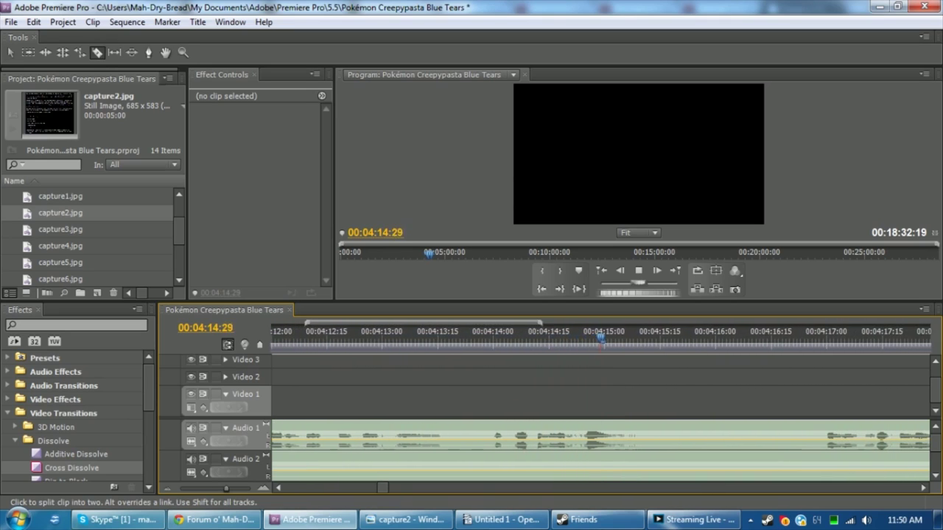
key(space)
click(602, 437)
click(699, 436)
key(v)
drag(728, 436, 709, 437)
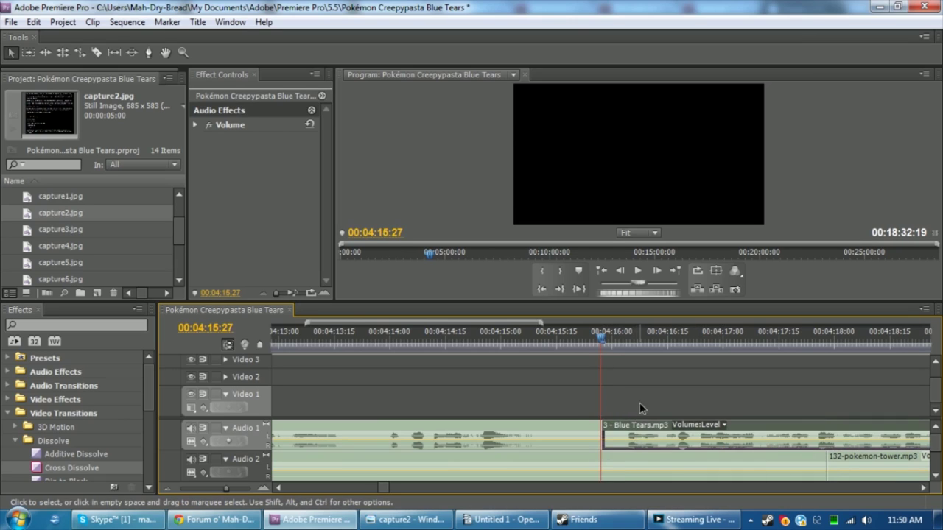
click(643, 408)
Cut the silent gap at about 00:04:24:00 from the Audio 1 narration and join the remaining clip to the cut
key(space)
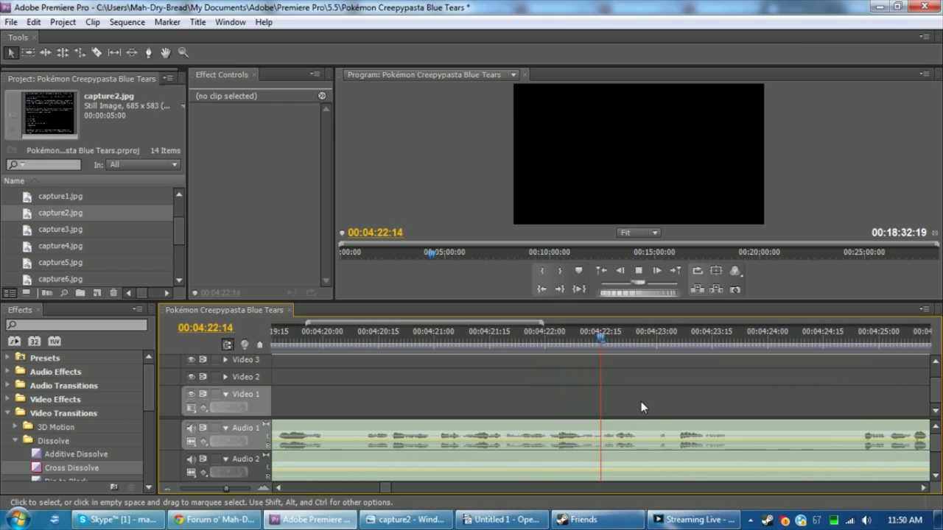
key(space)
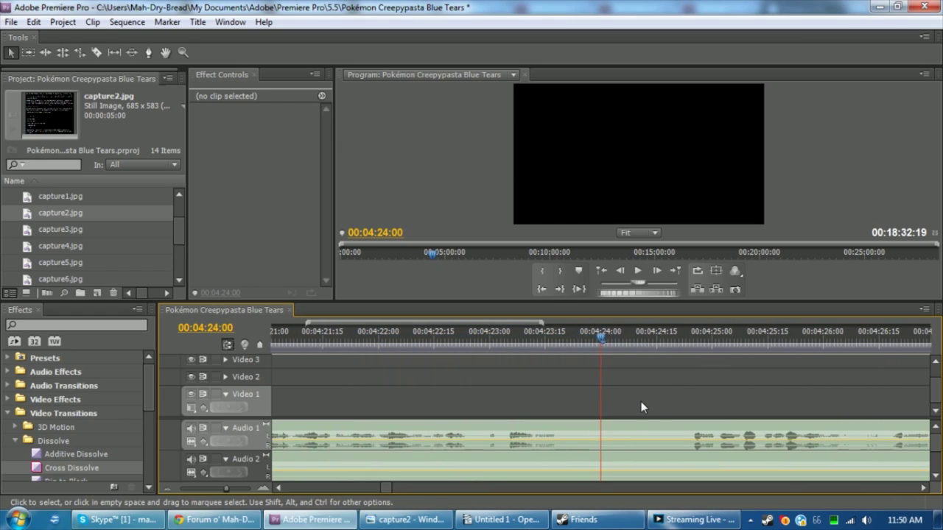
key(c)
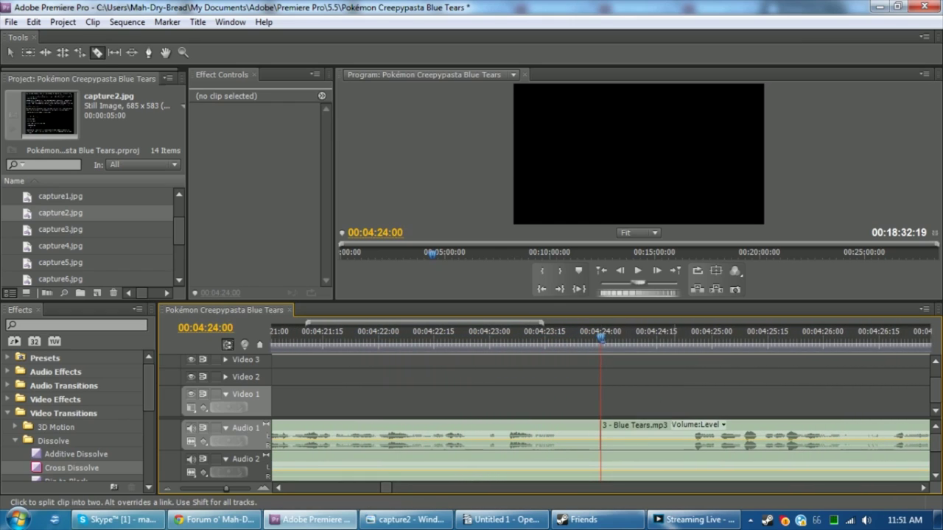
key(v)
drag(759, 436, 689, 436)
click(638, 404)
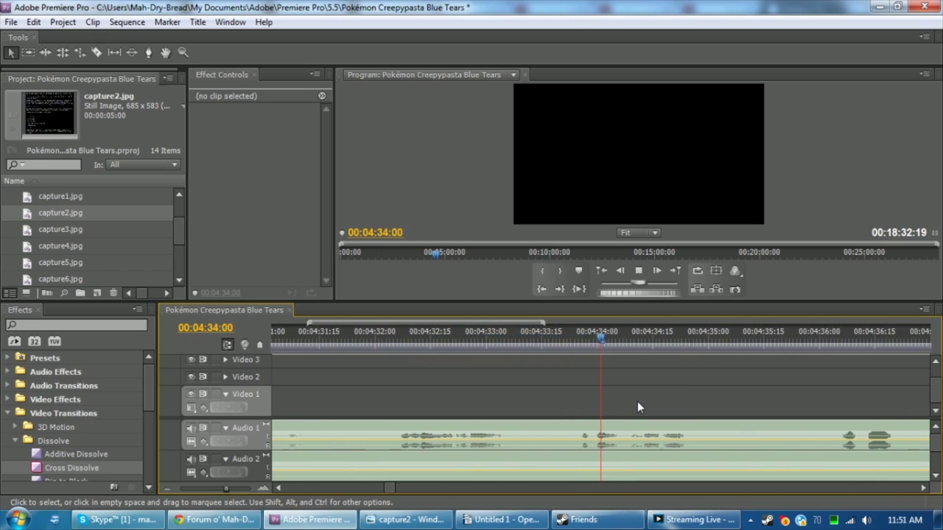
Split the Audio 1 narration at 00:04:35:10 and just before the next speech, removing the pause and closing the gap
key(space)
key(c)
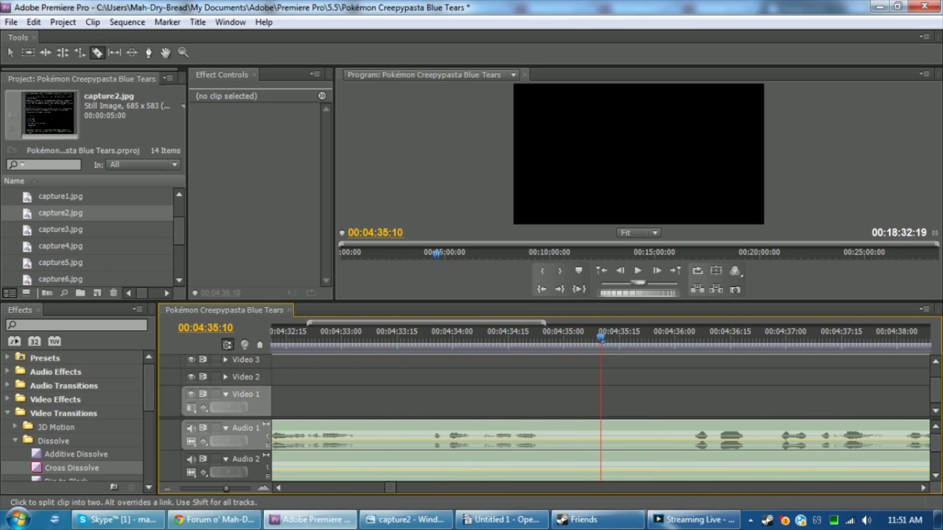
click(601, 436)
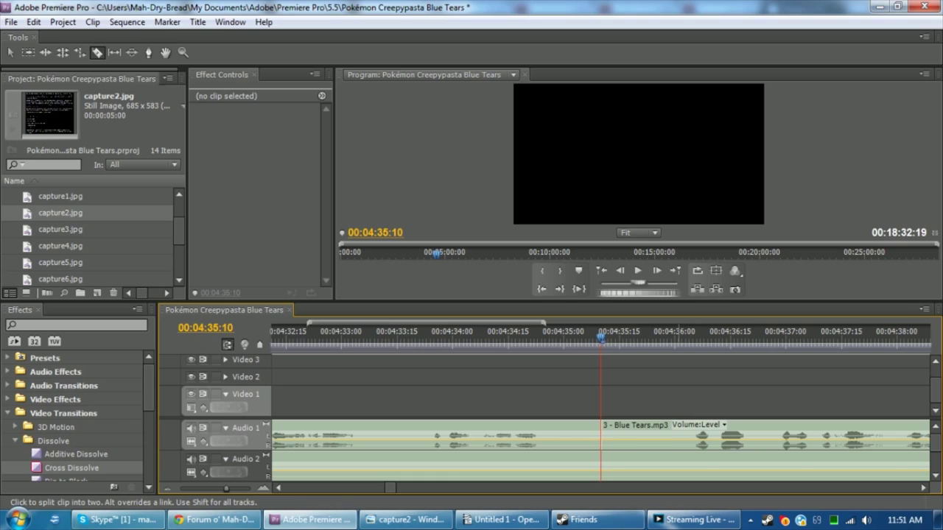
click(675, 435)
key(v)
drag(748, 435, 674, 433)
click(642, 403)
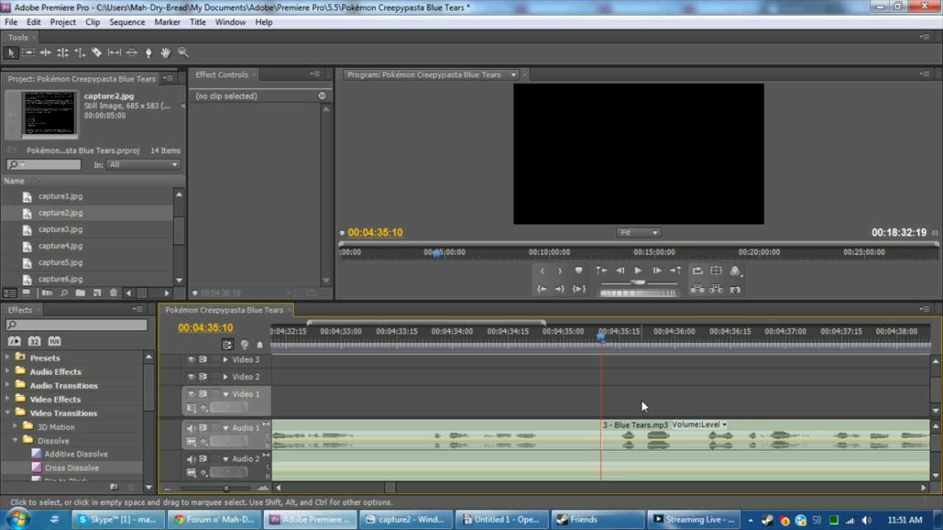
Play on through the narration, remove the pause at about 00:04:39:09 on Audio 1, and move the following clip against the cut
key(space)
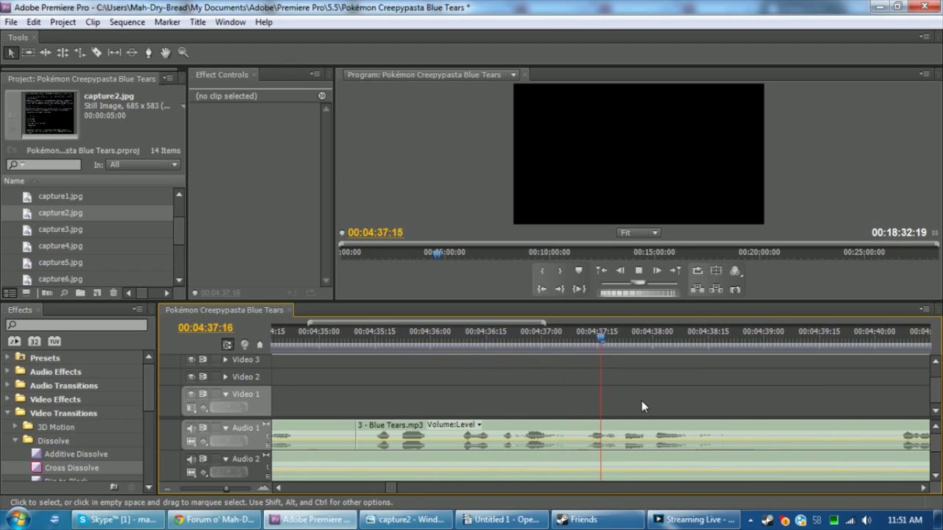
key(space)
key(c)
click(601, 440)
click(682, 439)
key(v)
drag(761, 438, 679, 434)
click(651, 392)
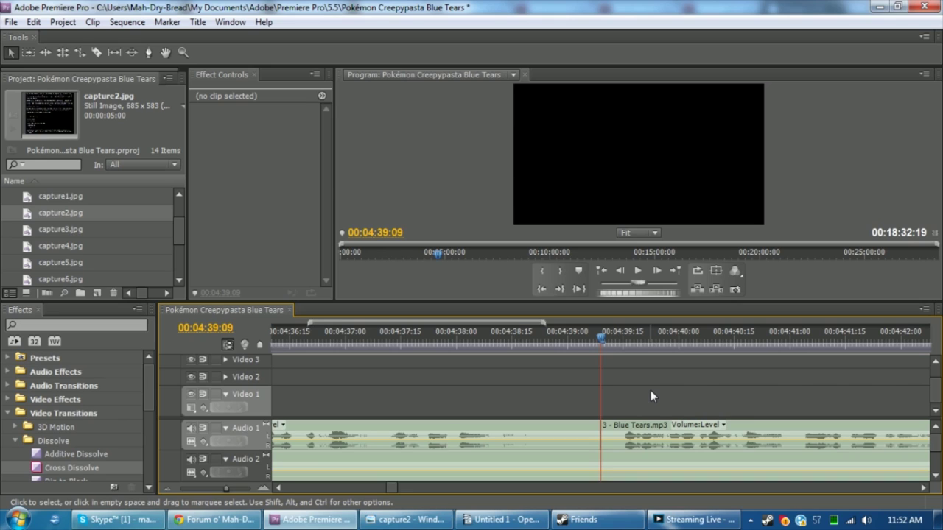
Play on through the narration and remove the silent gap at about 00:04:49:25 on Audio 1, closing up the following clip
key(c)
key(space)
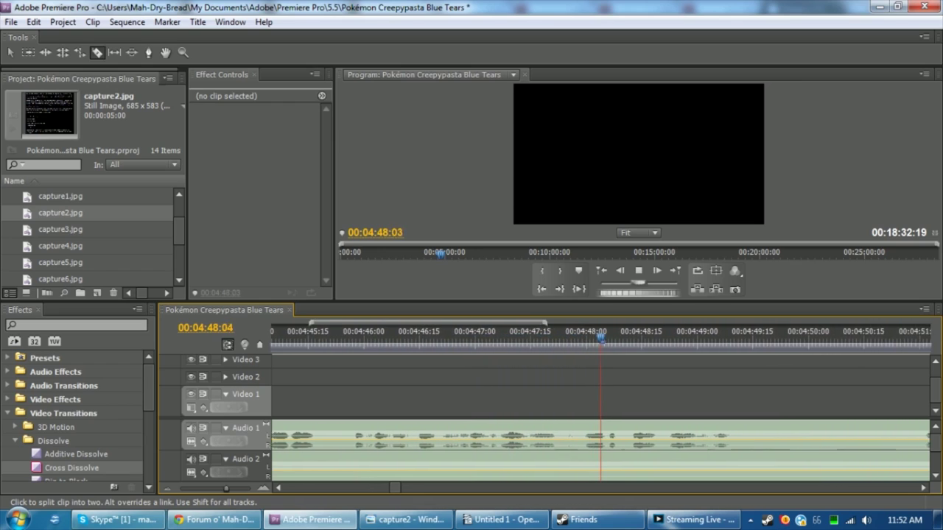
key(space)
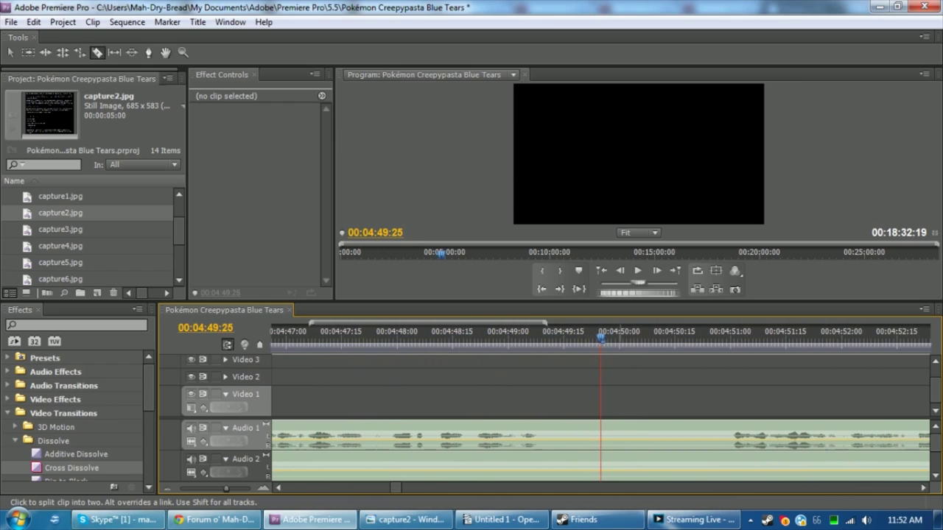
click(704, 432)
key(v)
drag(732, 430, 630, 425)
click(640, 411)
Cut the silent gap at about 00:04:54:15 from the Audio 1 narration and join the remaining clip to the cut
key(space)
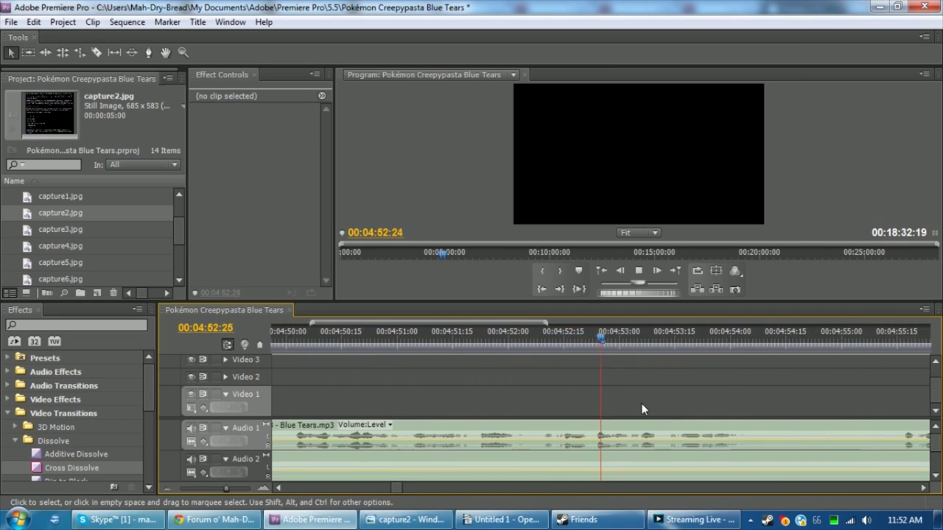
key(space)
key(c)
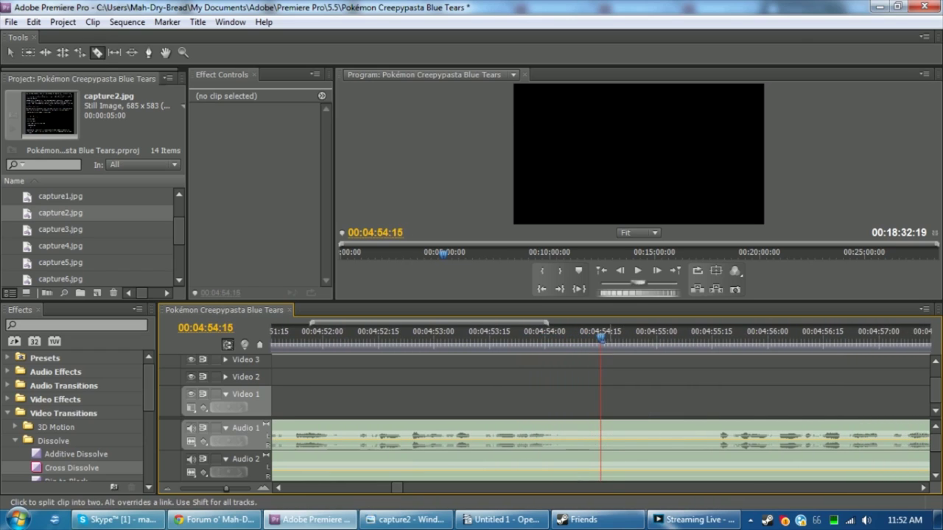
click(698, 433)
key(v)
drag(727, 434, 631, 430)
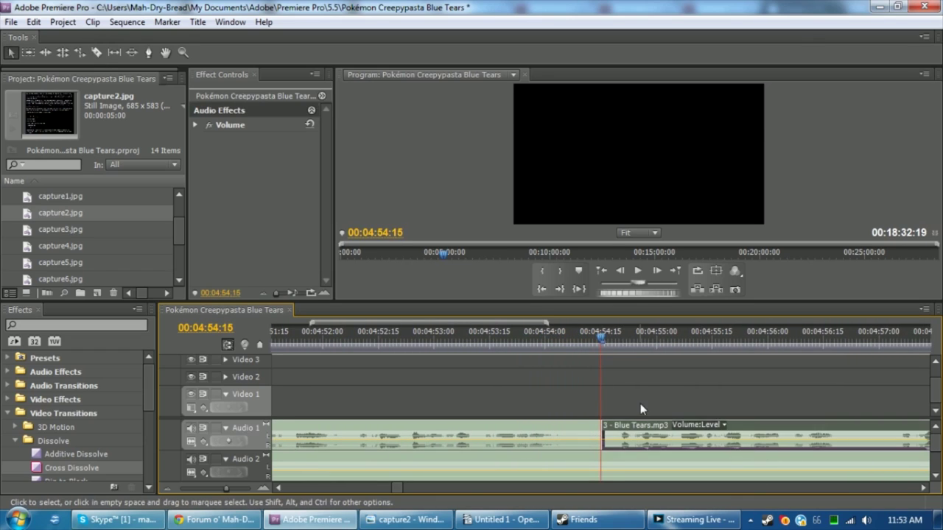
click(644, 403)
Play the narration on to about 00:05:00:23 and save the project
key(space)
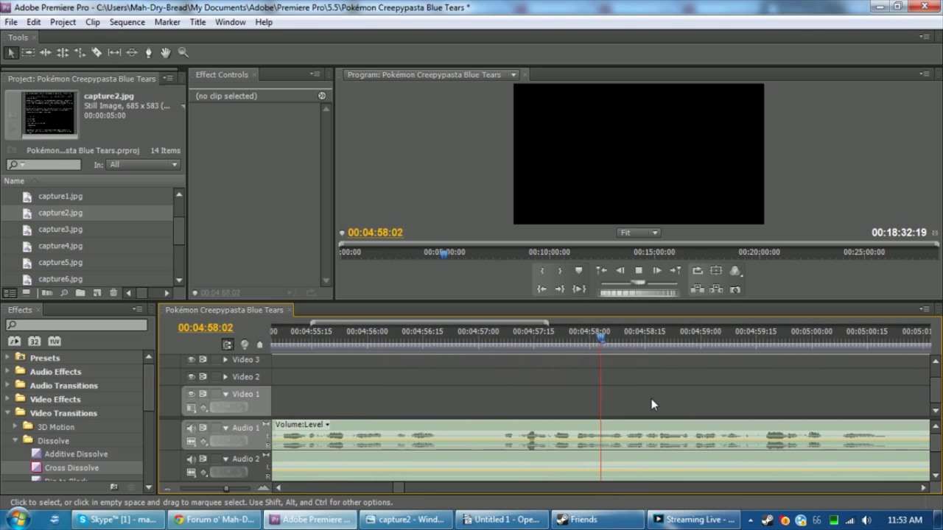
key(c)
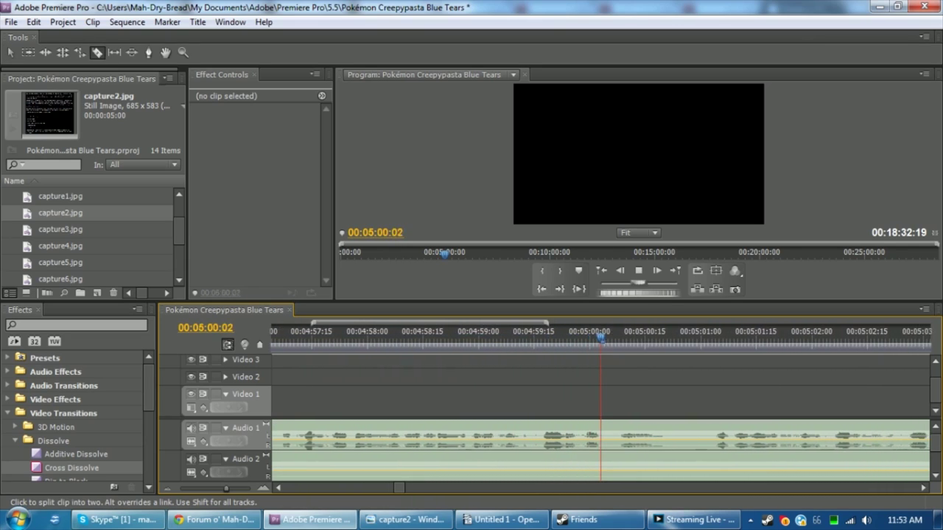
key(space)
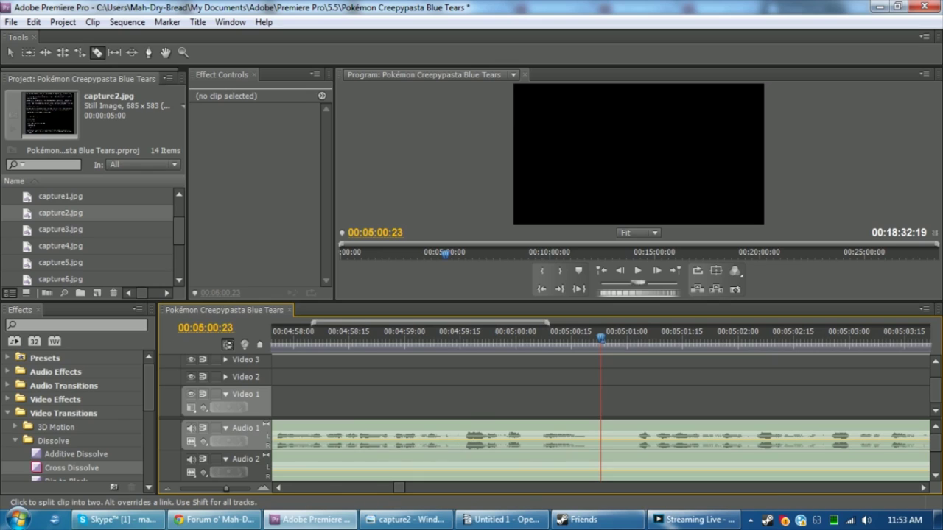
key(ctrl+s)
Remove the narration pause at about 00:05:04:07 on Audio 1 and move the following clip against the cut
key(space)
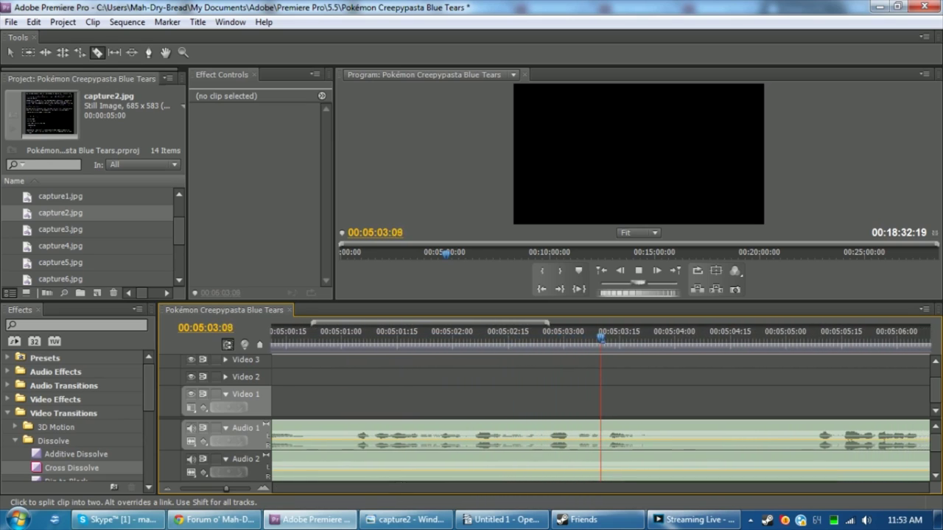
key(space)
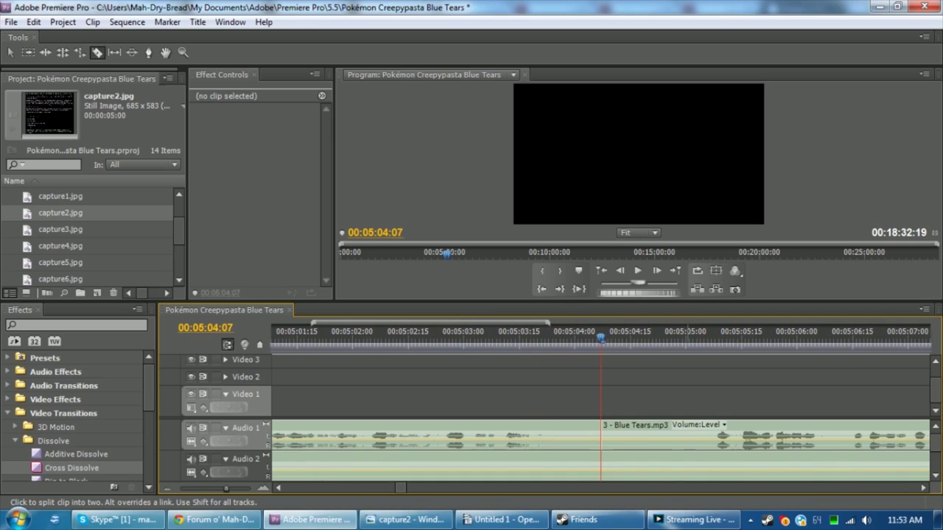
key(v)
click(697, 429)
click(624, 401)
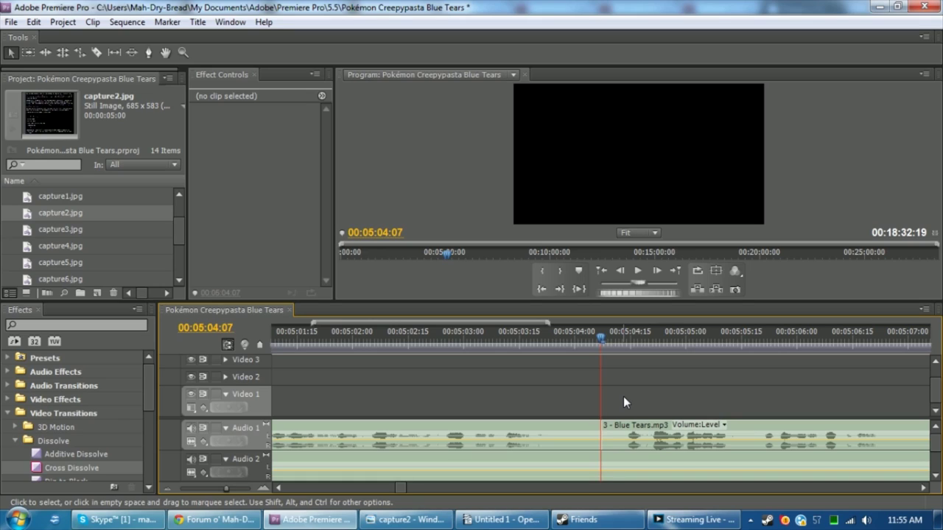
Play the narration on and remove the silent gap at about 00:05:17:21 on Audio 1, closing up the following clip
key(space)
key(c)
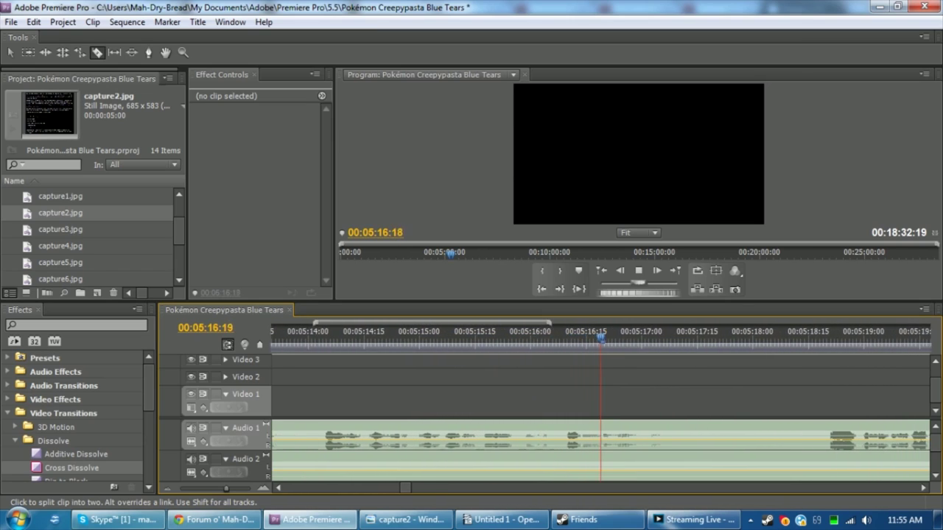
key(space)
click(601, 436)
click(694, 436)
key(v)
drag(714, 436, 620, 437)
click(553, 402)
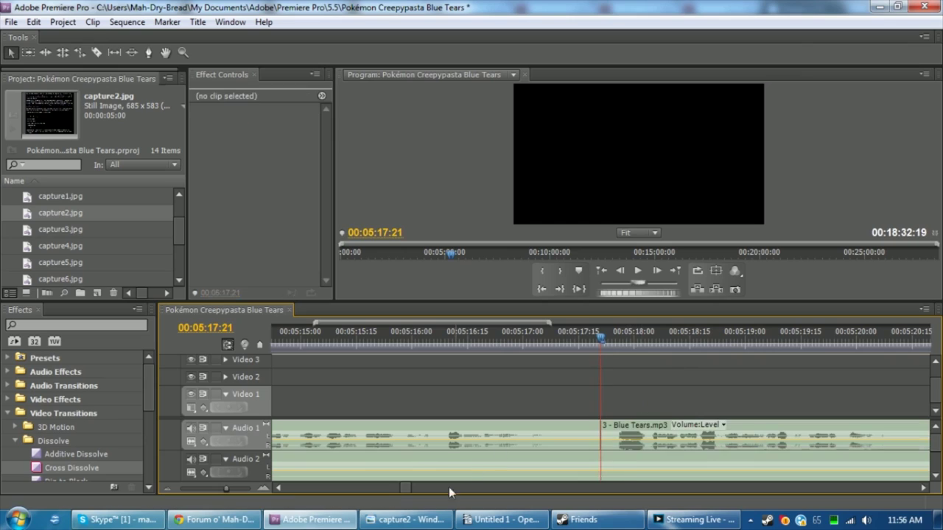
Read the capture2 and capture3 story images in Windows Photo Viewer, return to Premiere Pro and save the project
click(412, 520)
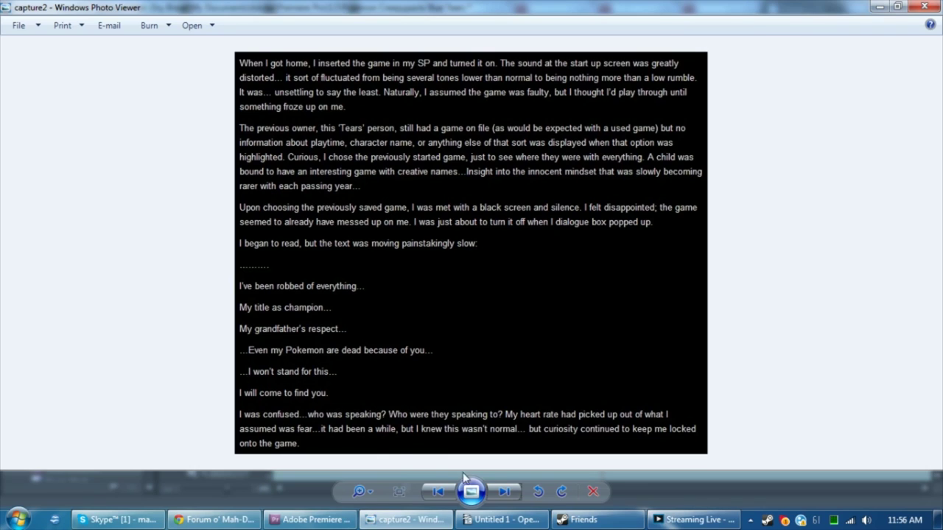
click(504, 491)
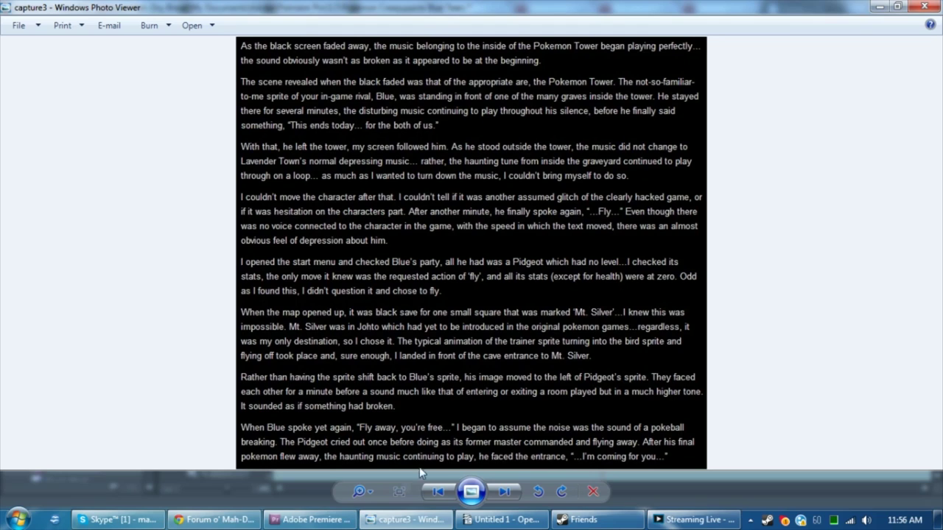
click(313, 520)
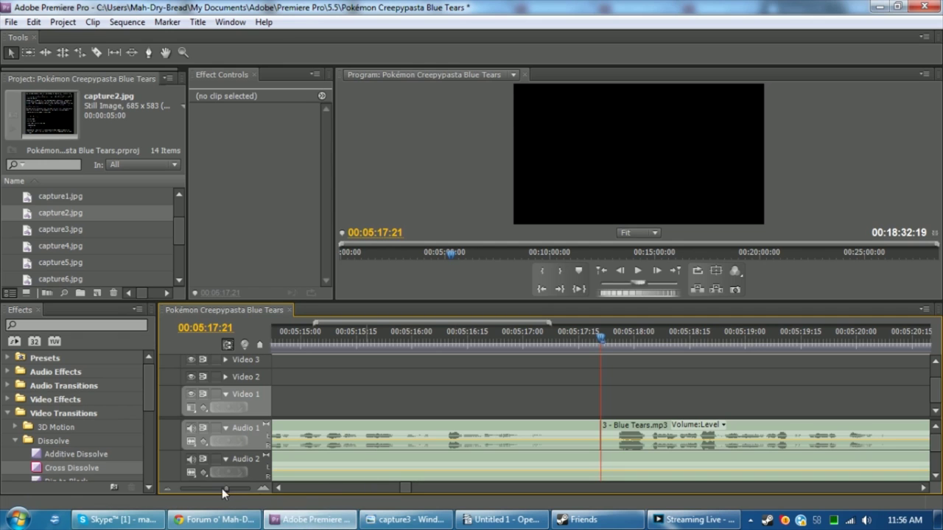
key(ctrl+s)
Sample the narration backwards from 00:05:17:21 to about 00:03:56, comparing it with the capture2 and capture3 text in Windows Photo Viewer
drag(231, 486, 211, 496)
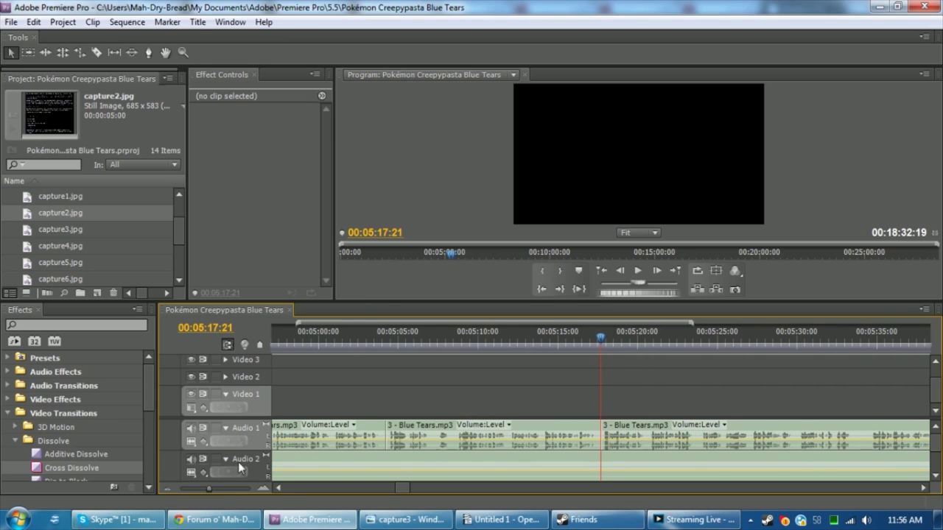
click(352, 350)
key(space)
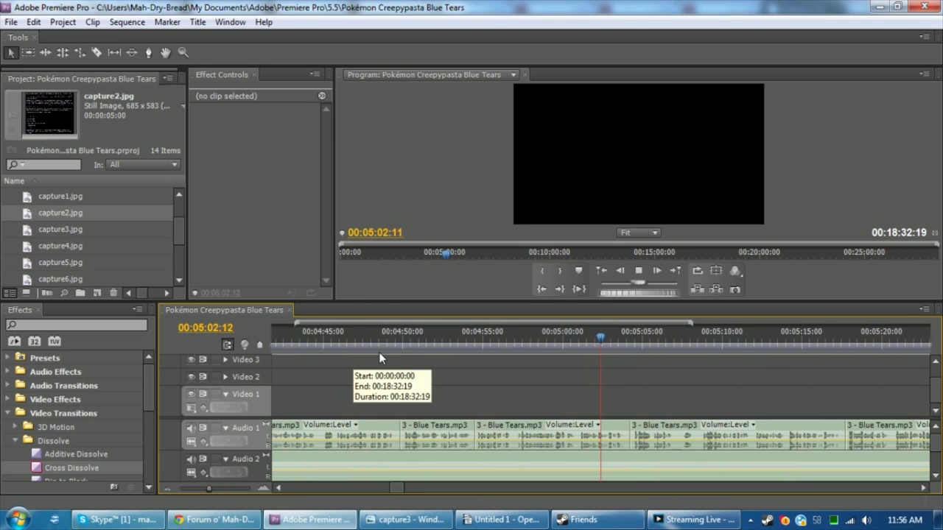
click(348, 342)
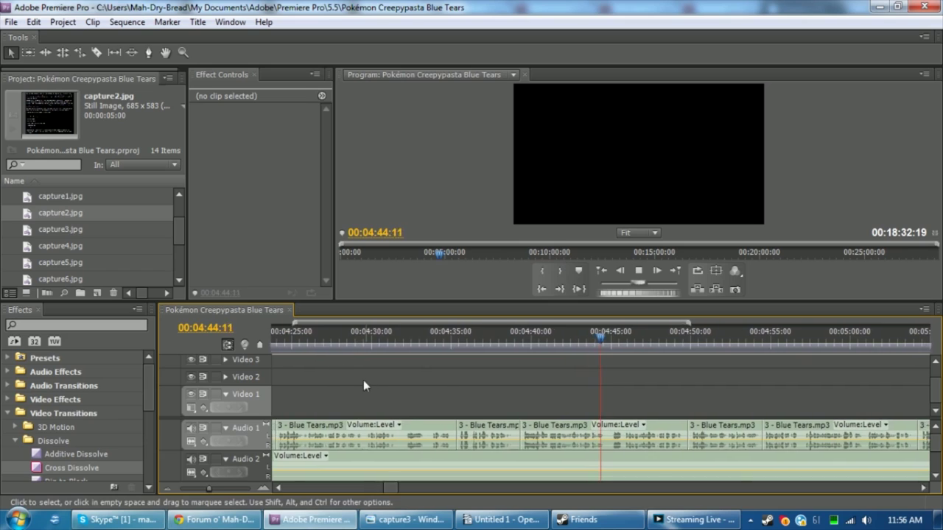
click(287, 334)
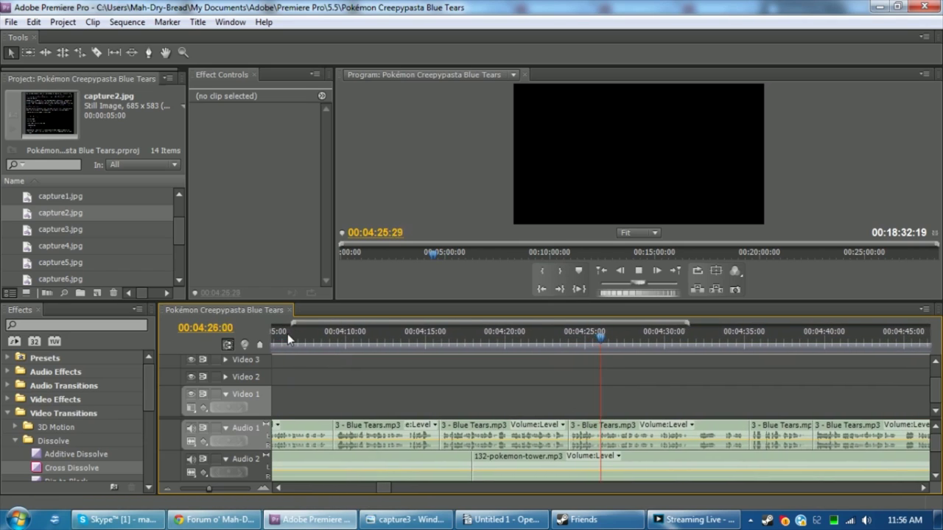
click(405, 519)
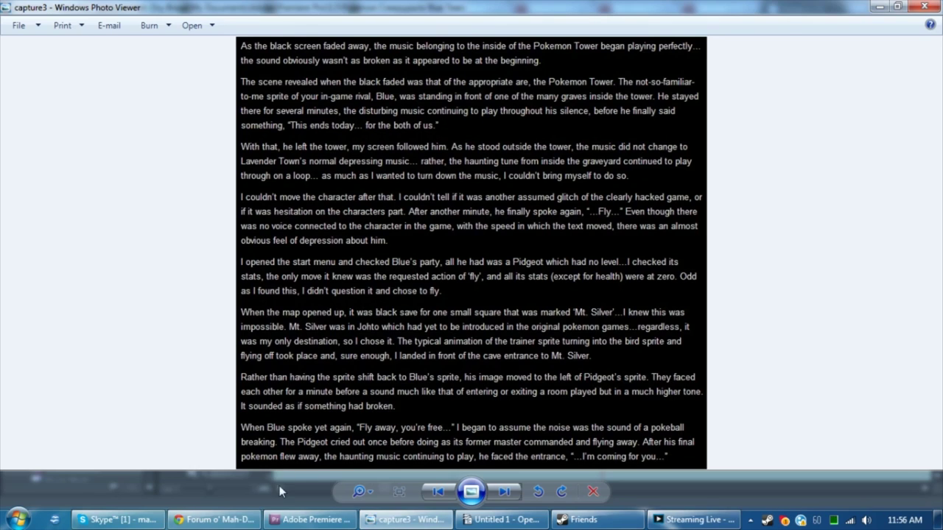
click(306, 517)
click(306, 336)
key(space)
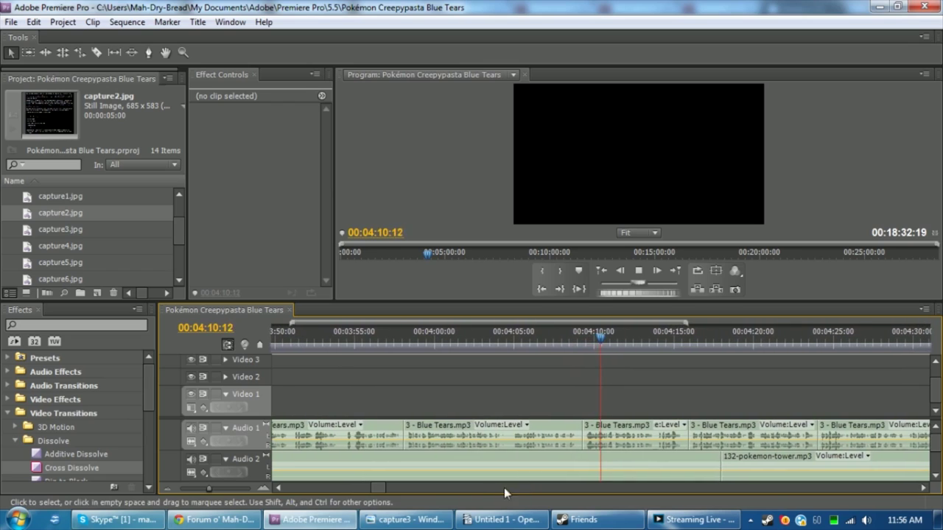
click(424, 516)
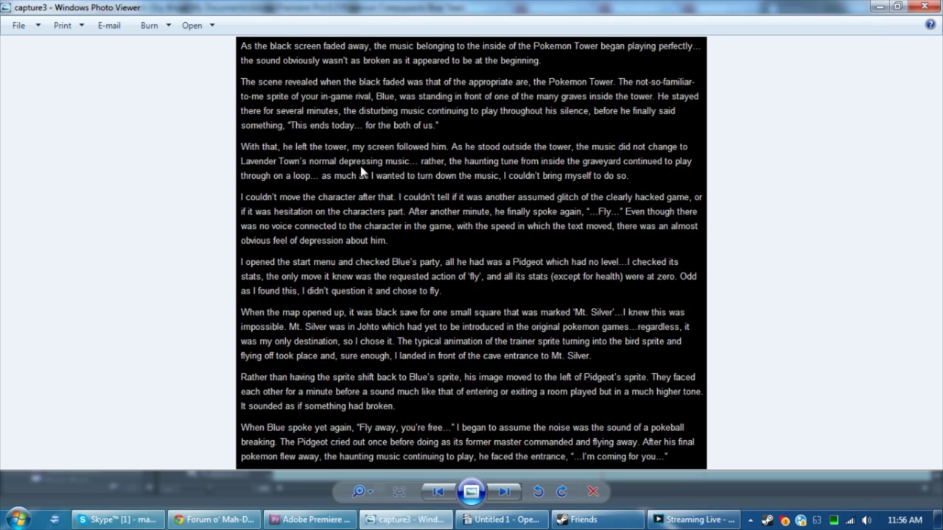
click(317, 521)
click(414, 520)
key(Left)
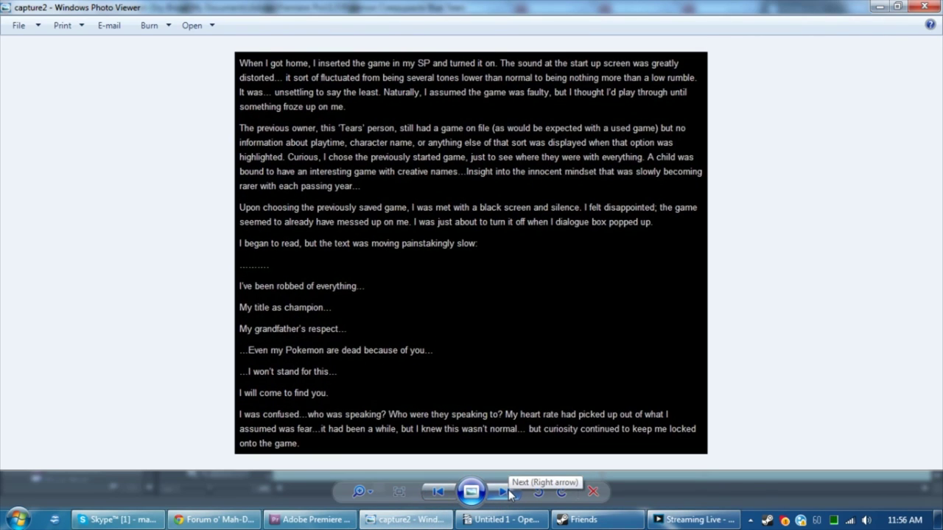
click(509, 493)
click(315, 519)
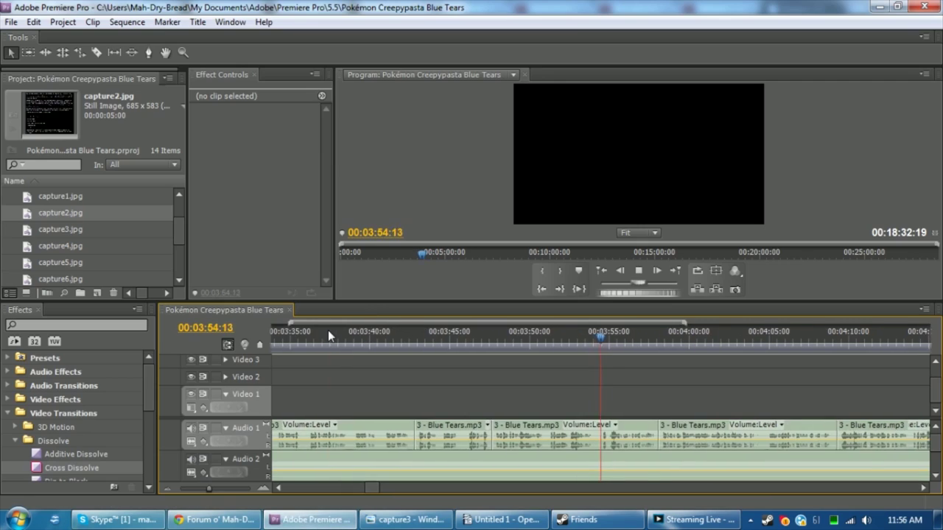
key(space)
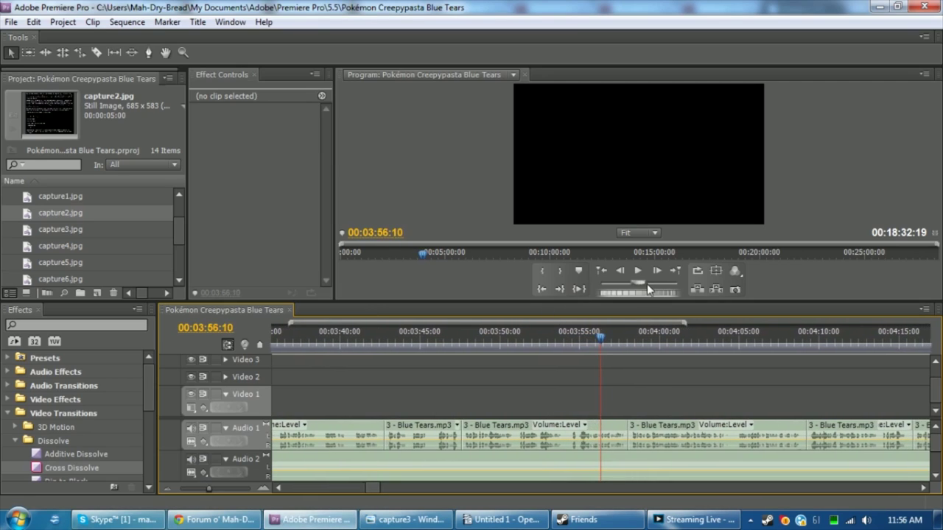
Place capture3.jpg on Video 1 at the narration cut at 00:03:58:02 and scale it to the frame size
click(675, 272)
drag(41, 229, 634, 403)
right_click(647, 404)
click(688, 384)
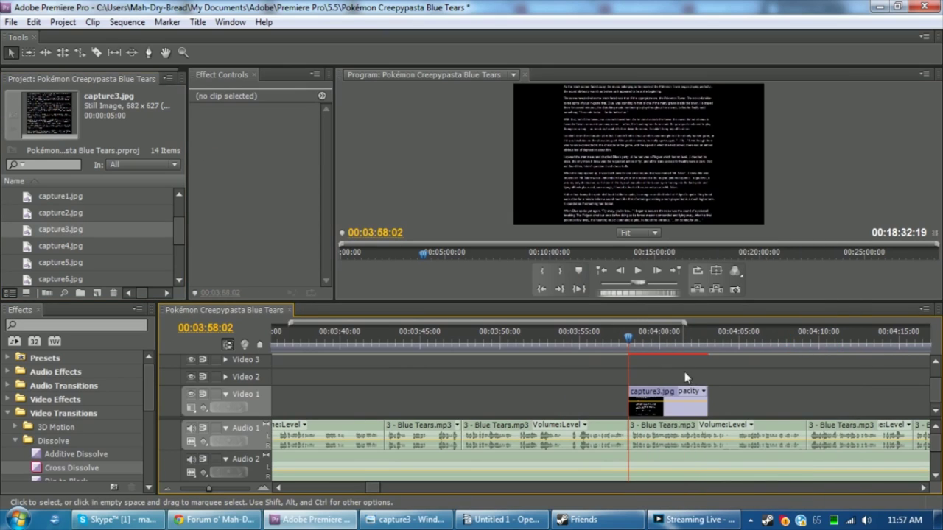
Return the playhead to the last narration cut at 00:05:17:21 and save the project
click(675, 271)
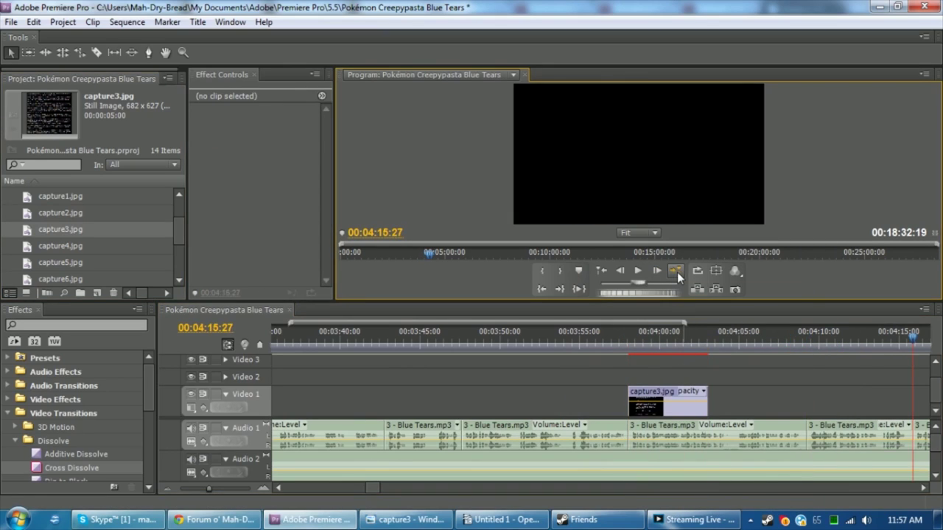
click(676, 272)
click(676, 272)
click(676, 272)
click(677, 271)
click(678, 271)
click(677, 271)
click(679, 271)
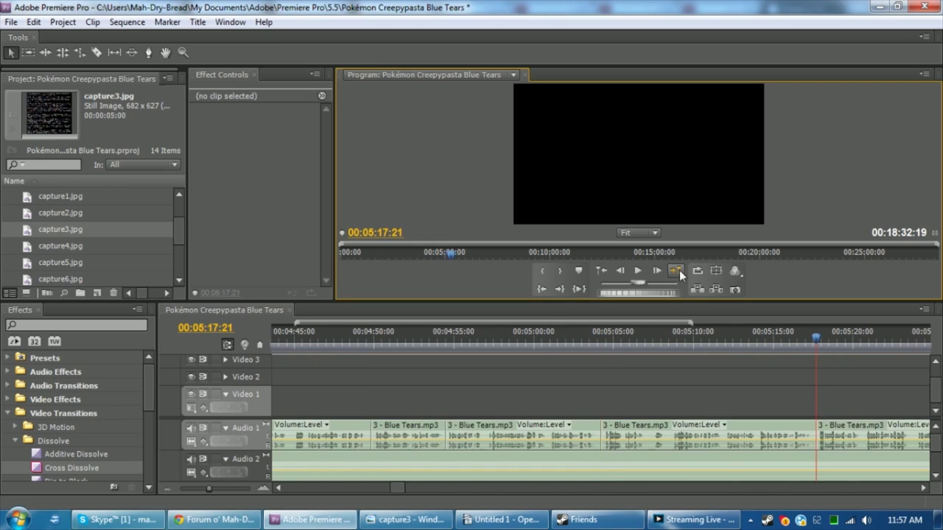
click(676, 271)
click(601, 271)
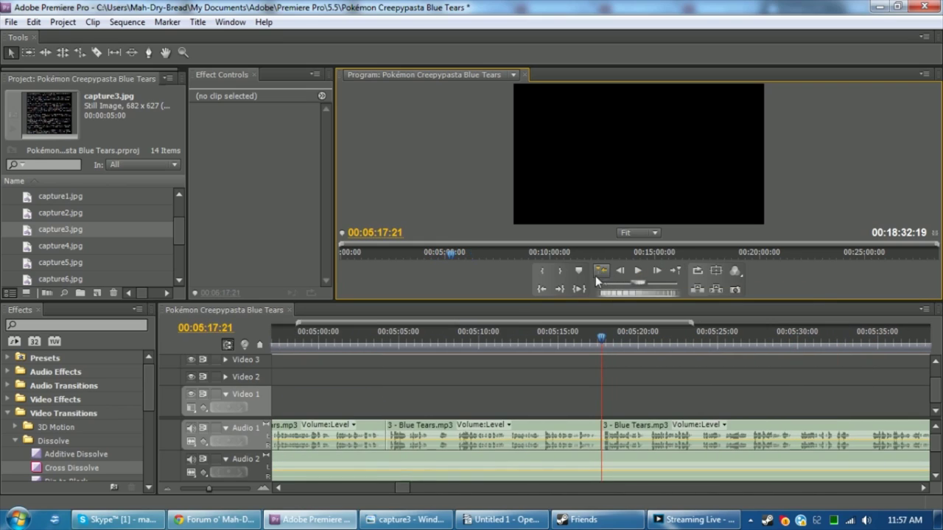
click(222, 490)
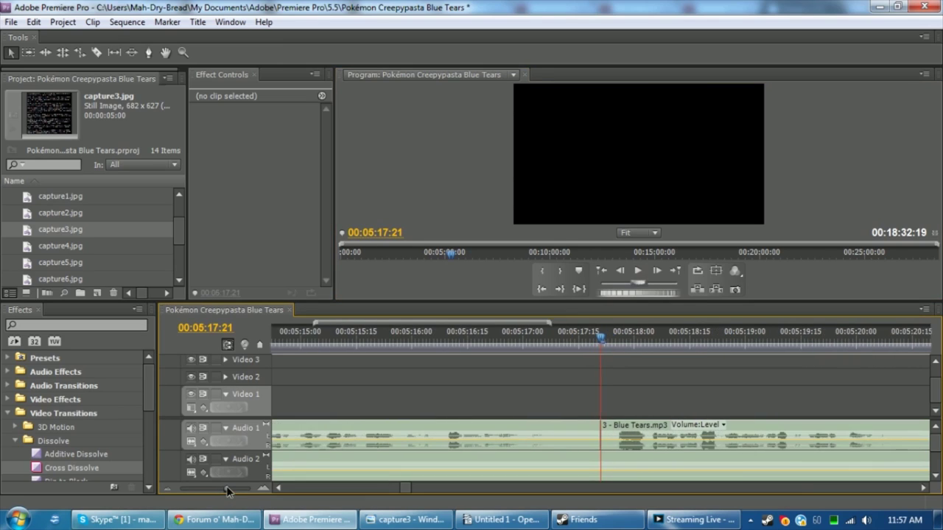
click(225, 489)
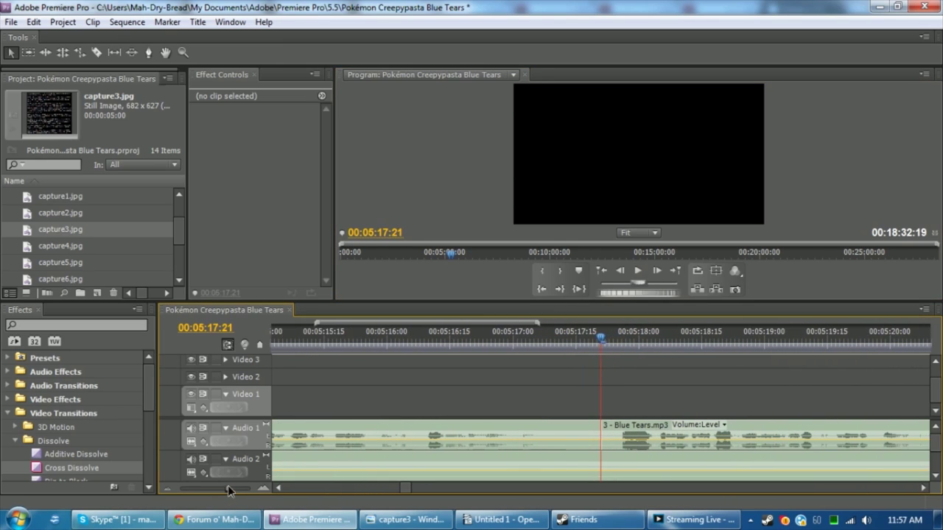
key(ctrl+s)
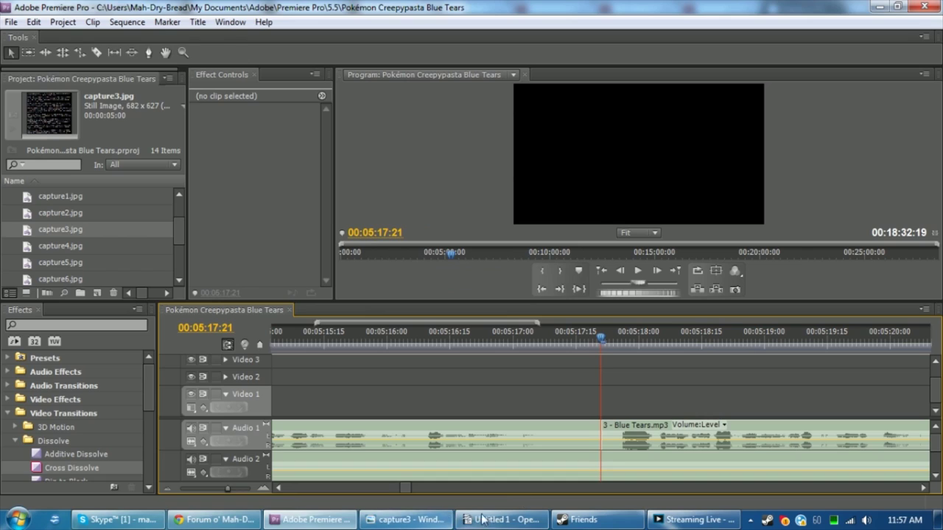
Check the end of the capture3 text, play on and cut out the narration pause at about 00:05:33:16 on Audio 1, closing the gap
click(405, 519)
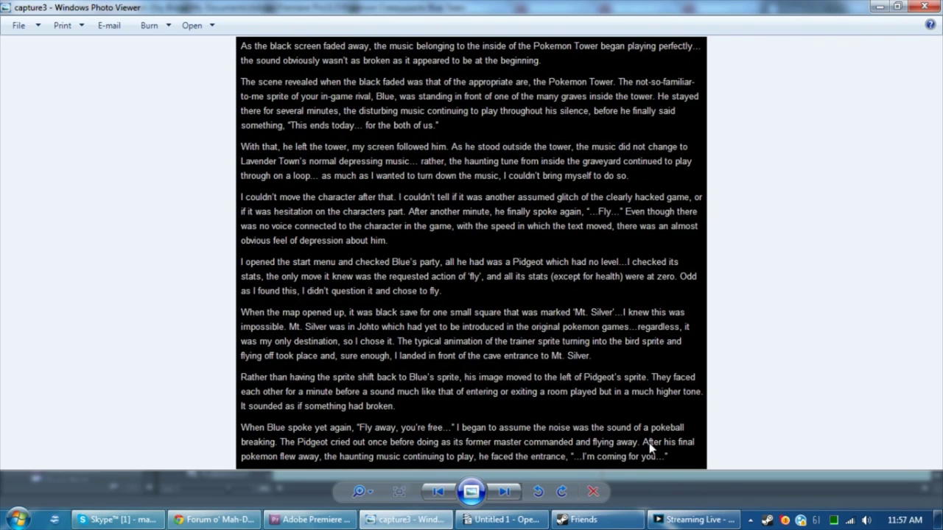
click(312, 520)
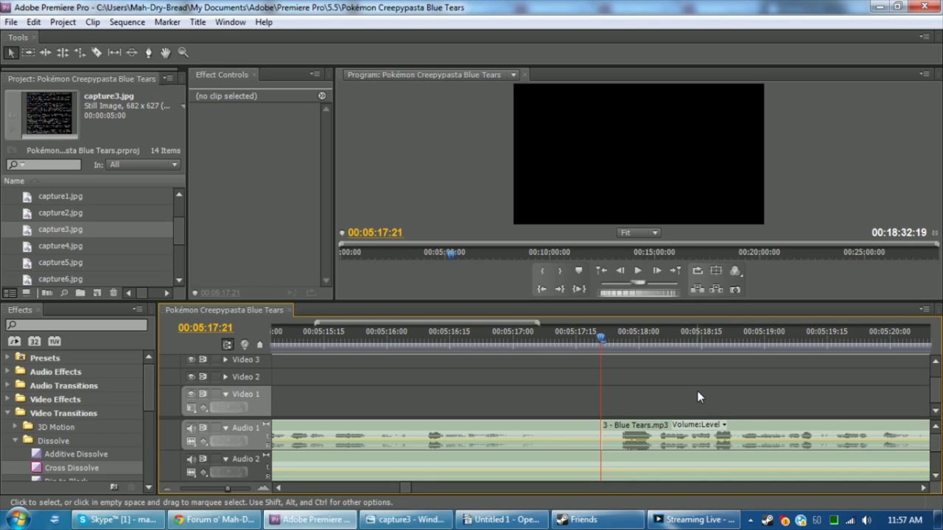
key(space)
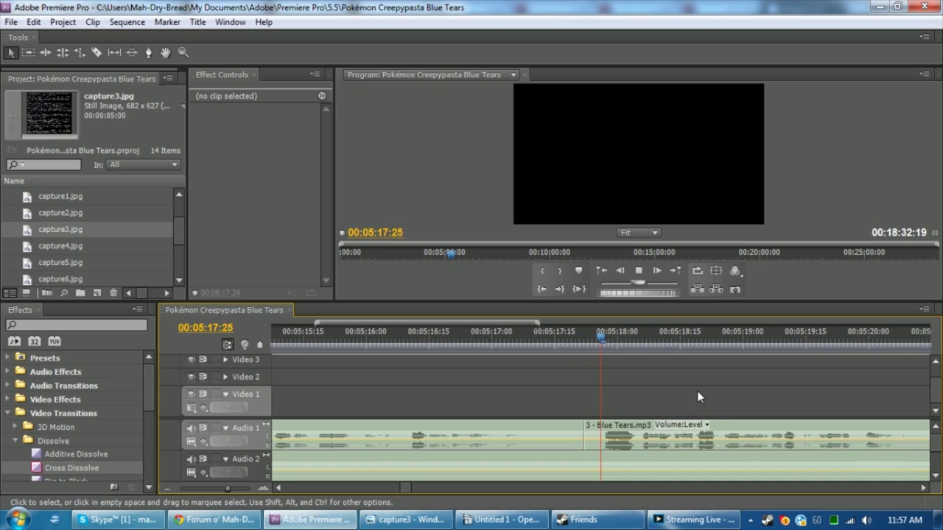
key(c)
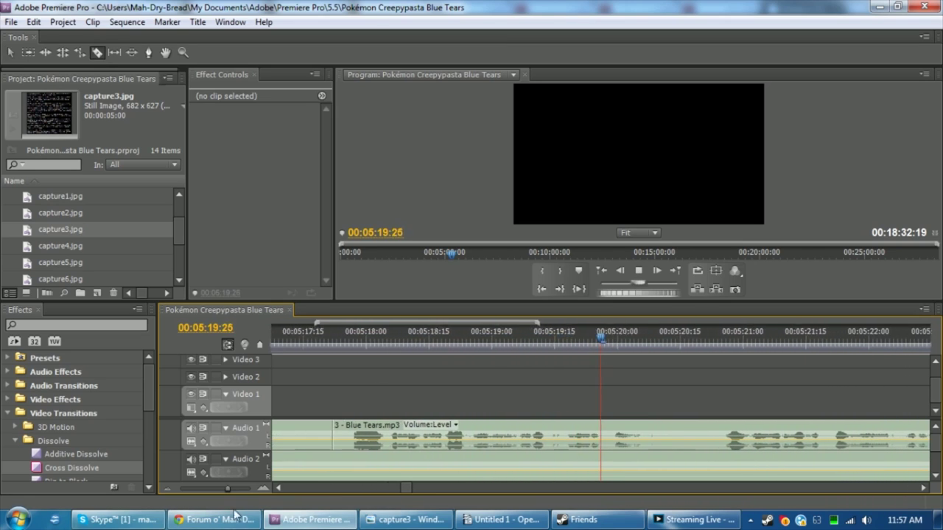
drag(228, 489, 225, 490)
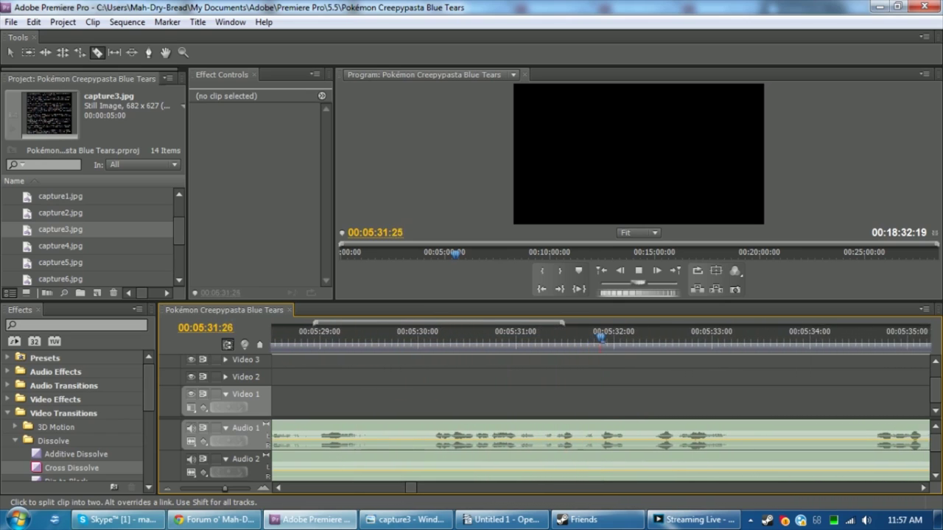
key(space)
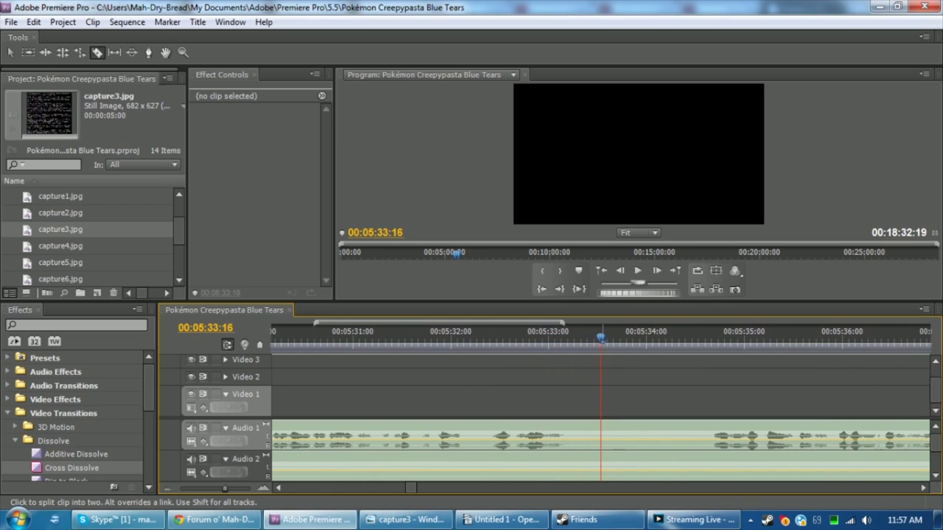
click(601, 436)
click(689, 436)
key(v)
drag(713, 442, 624, 441)
click(635, 379)
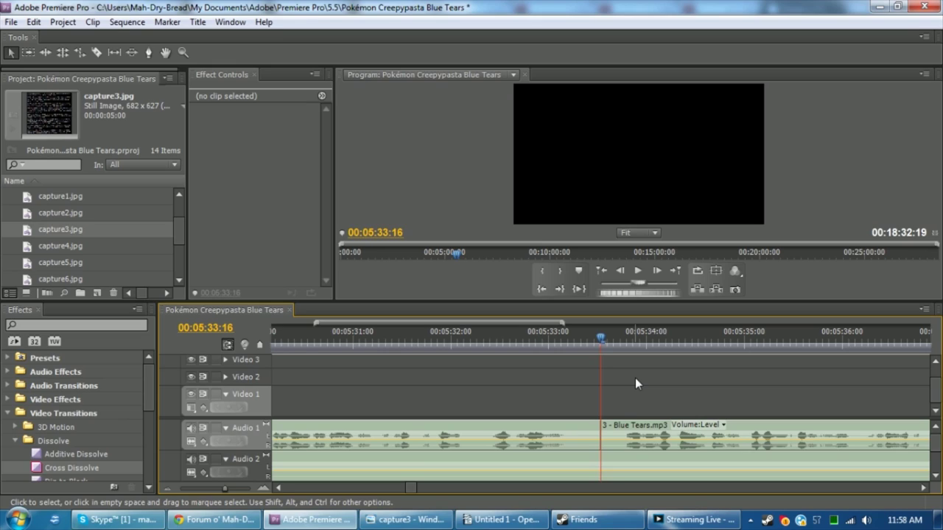
Trim the silence at about 00:05:37:20 from the Audio 1 narration and join the remaining clip to the cut
key(c)
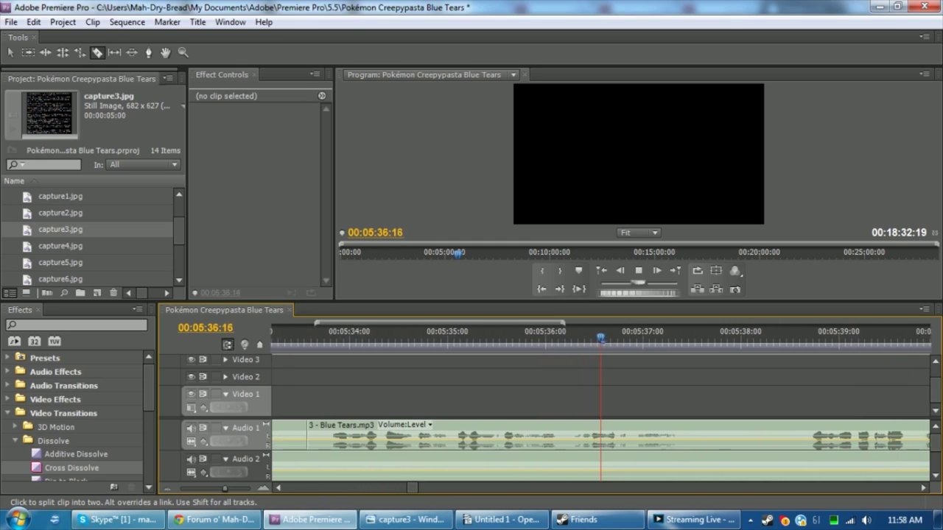
click(601, 437)
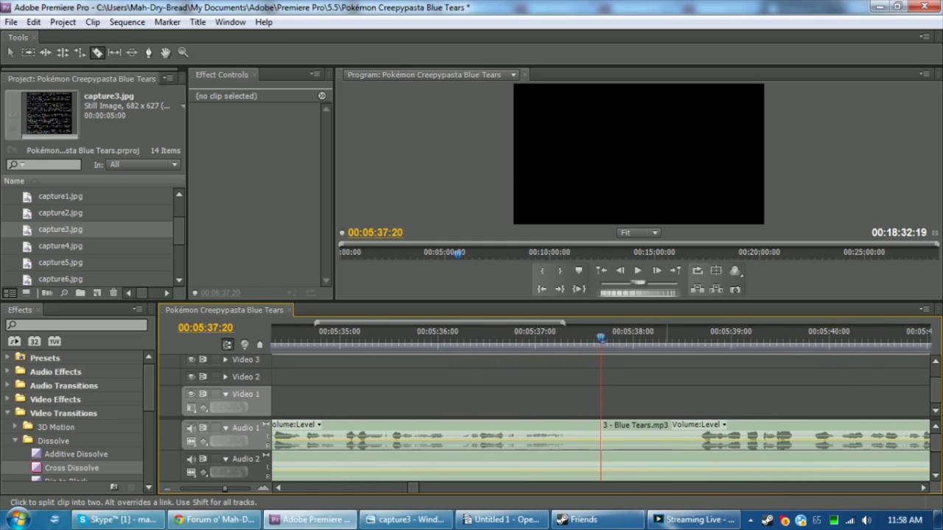
click(677, 436)
key(v)
drag(694, 431, 630, 431)
click(634, 407)
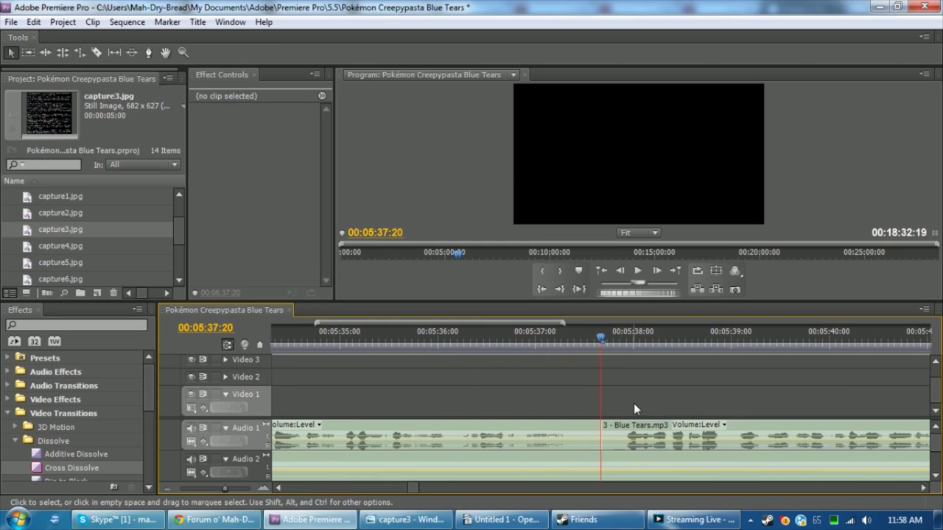
Play the narration on and remove the pause at about 00:05:44:13 on Audio 1, moving the following clip against the cut
key(space)
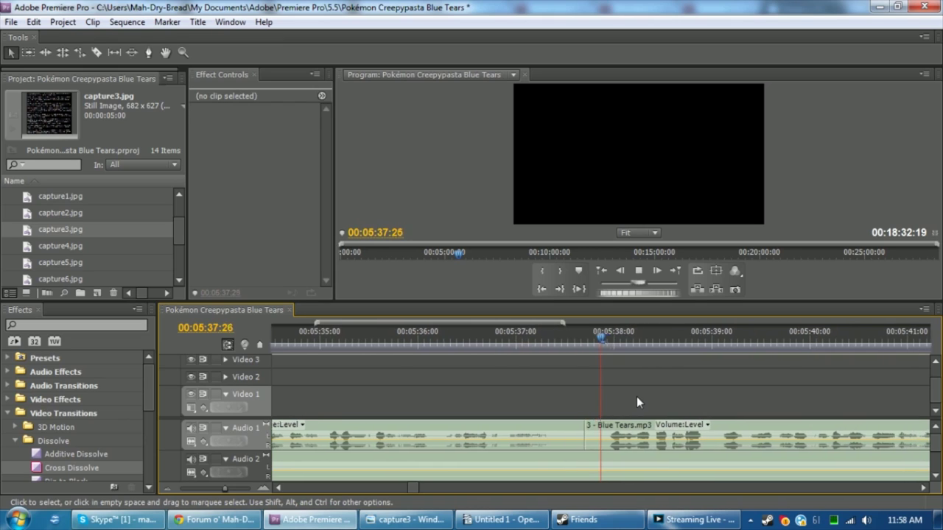
key(c)
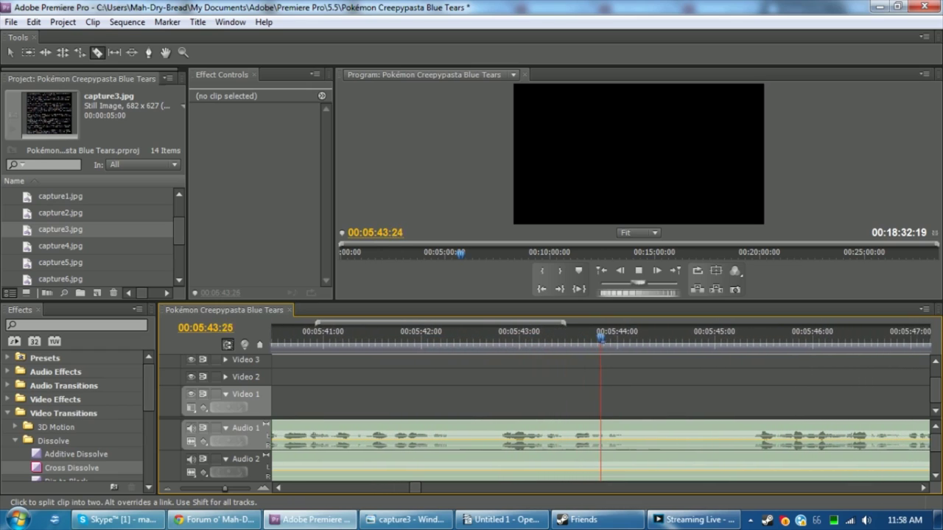
key(space)
key(v)
click(686, 438)
click(634, 397)
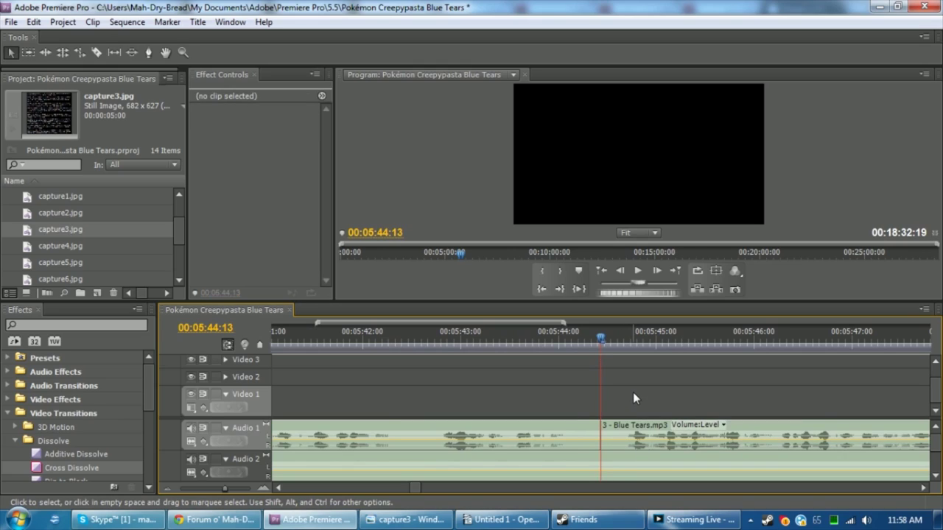
Play the narration on, cut out the pause at 00:05:53:20 on Audio 1 and move the following clip against the cut
key(space)
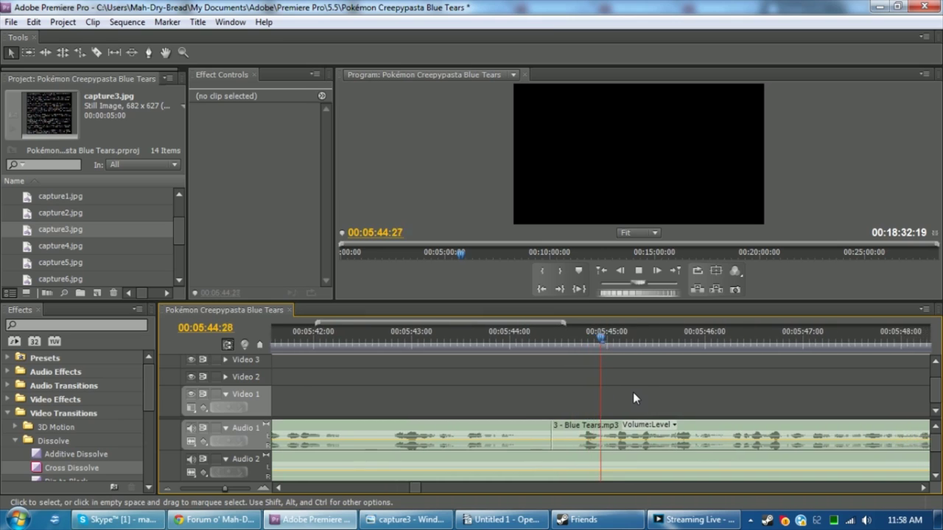
key(c)
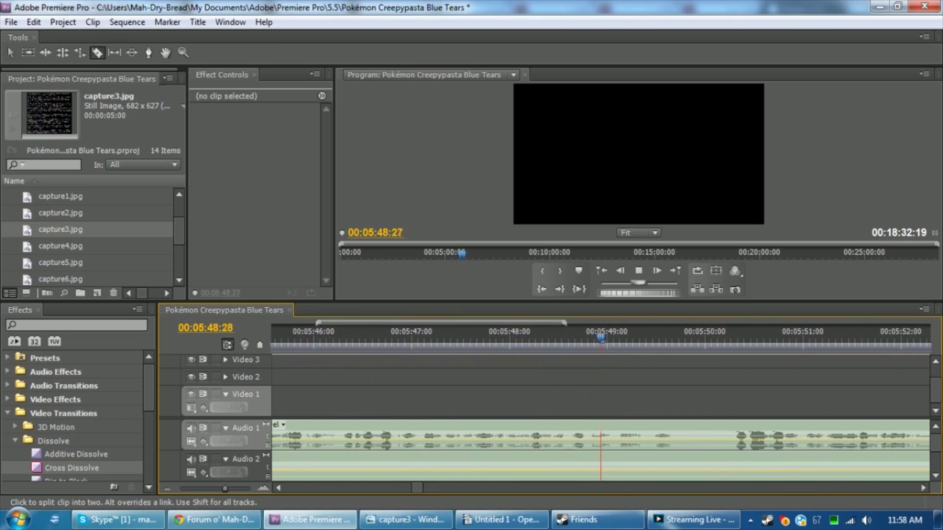
key(space)
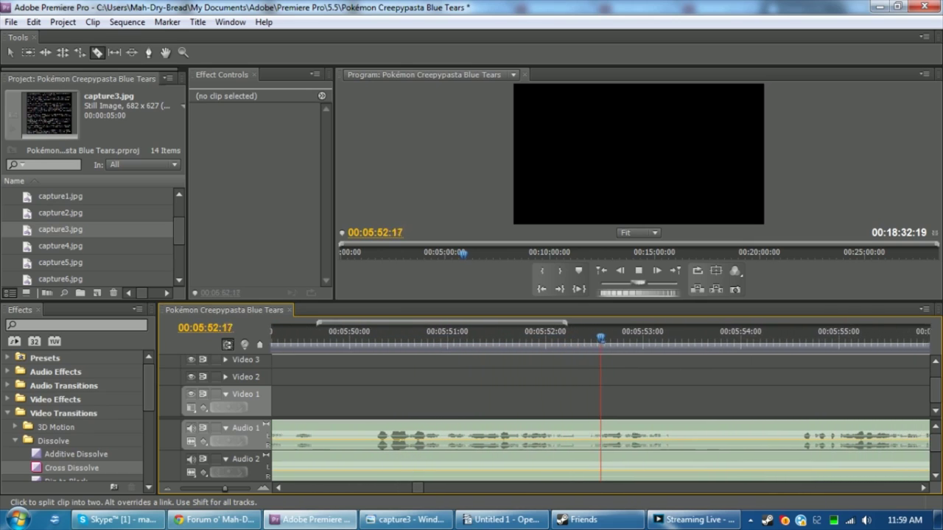
key(space)
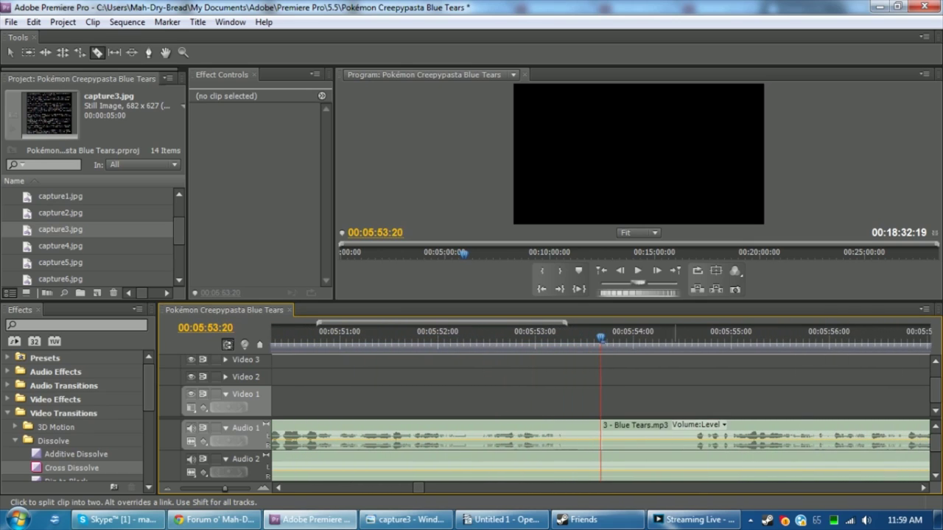
click(672, 433)
key(v)
drag(692, 431, 620, 430)
click(627, 405)
Play on and remove the narration pause at 00:06:03:23 on Audio 1, closing the gap
key(space)
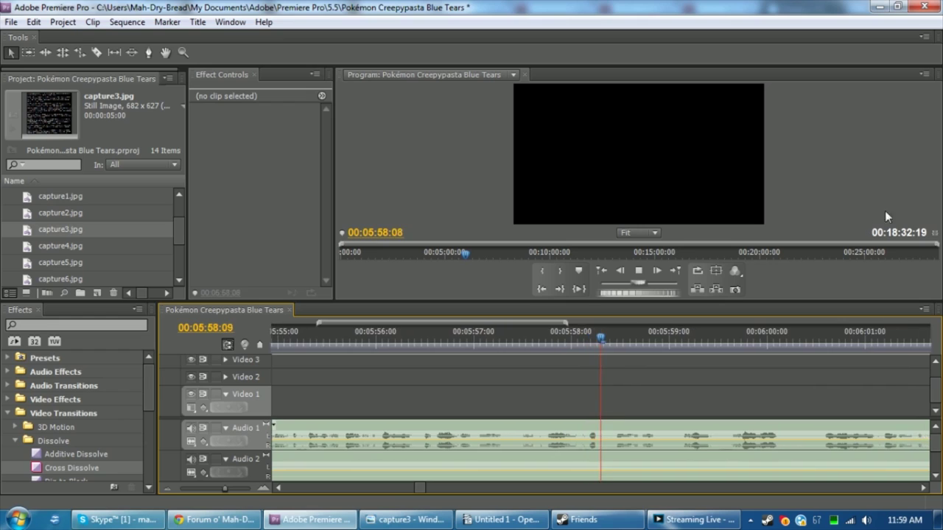
key(c)
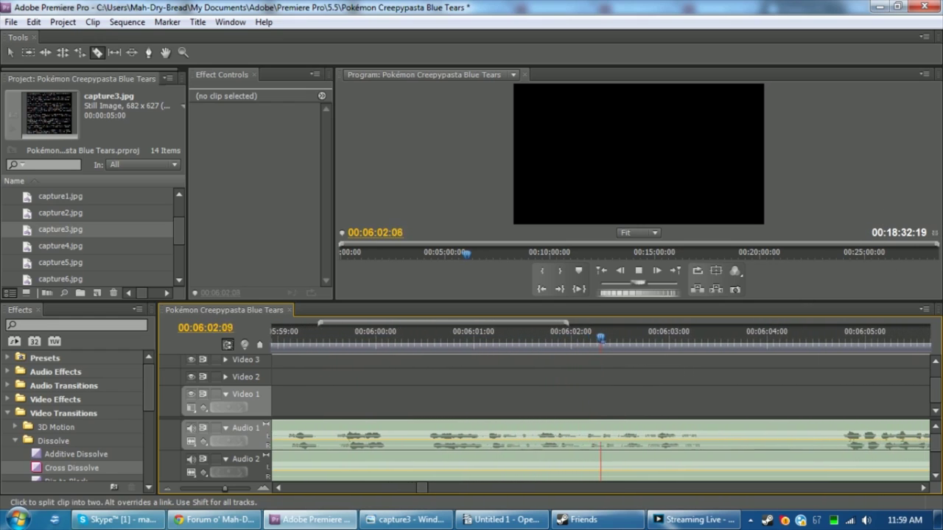
key(space)
click(600, 438)
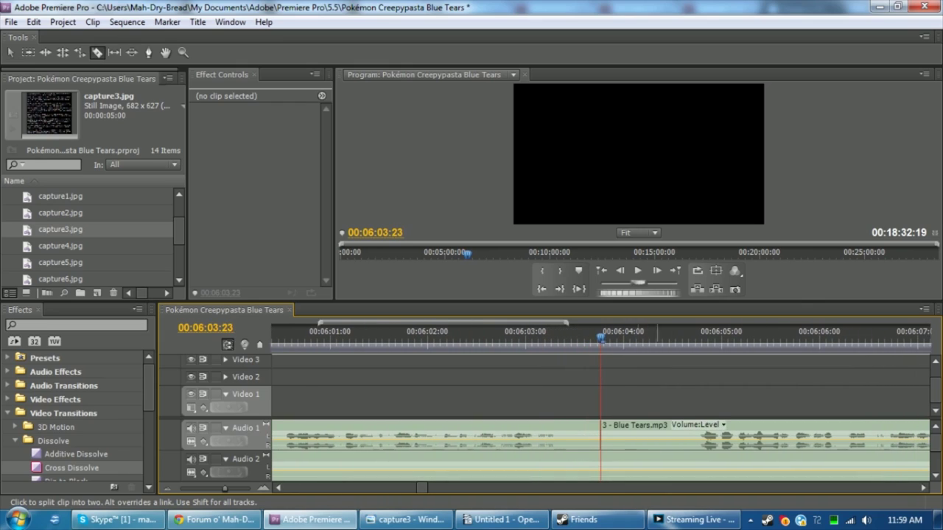
click(683, 436)
key(v)
drag(695, 432, 621, 434)
click(638, 402)
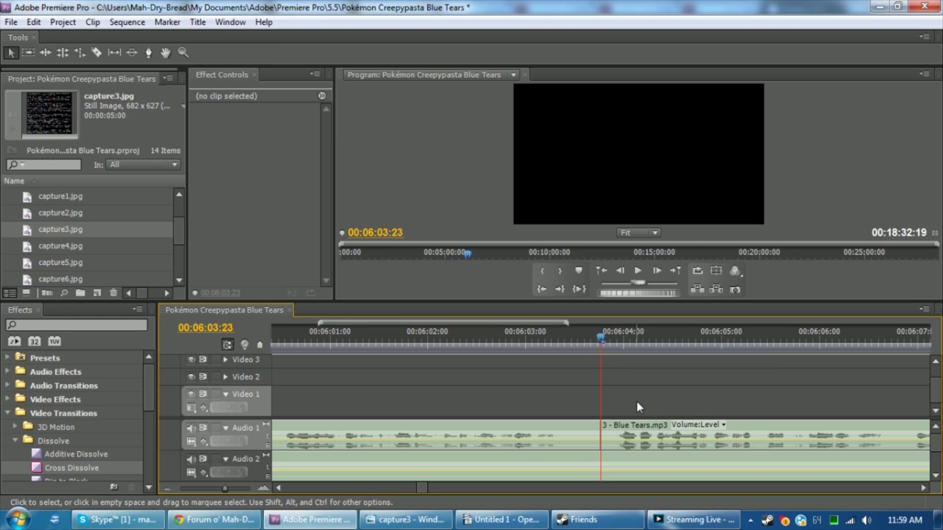
Continue through the narration and cut out the silence at 00:06:10:01 on Audio 1, joining the following clip to the cut
key(space)
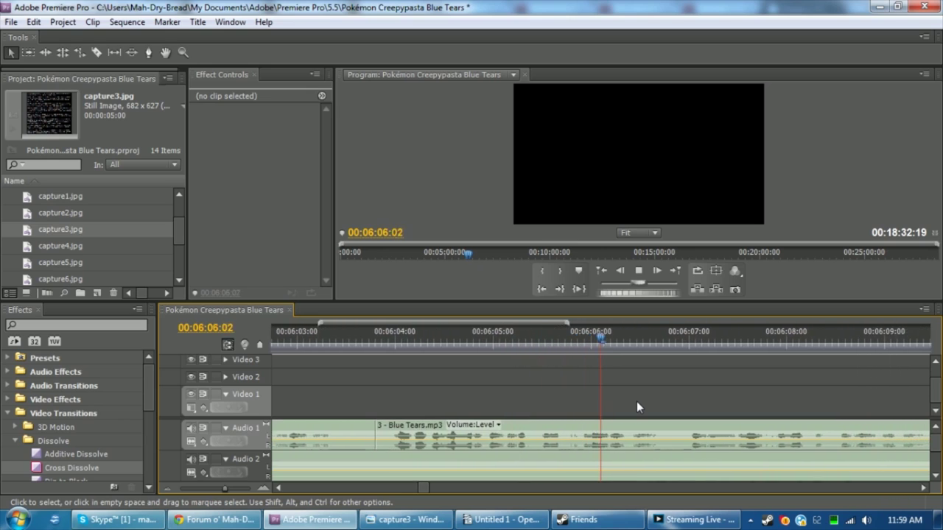
key(c)
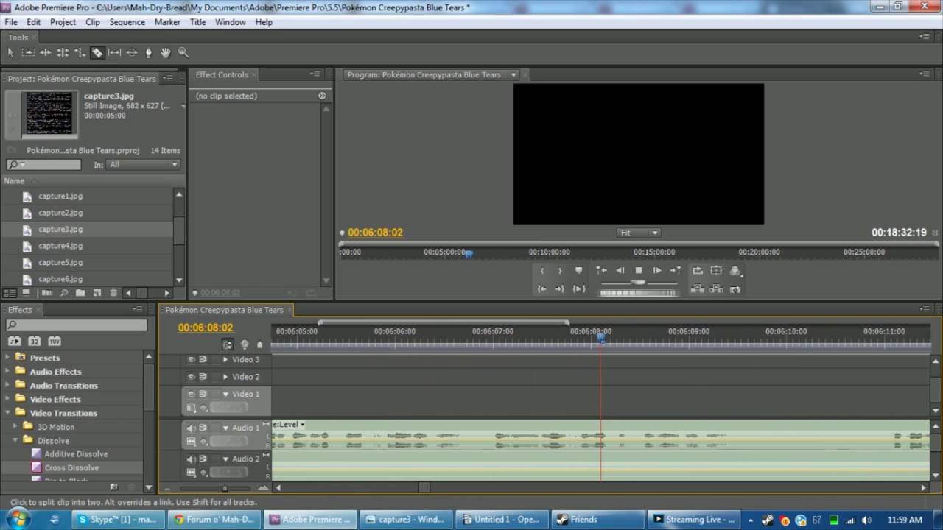
key(space)
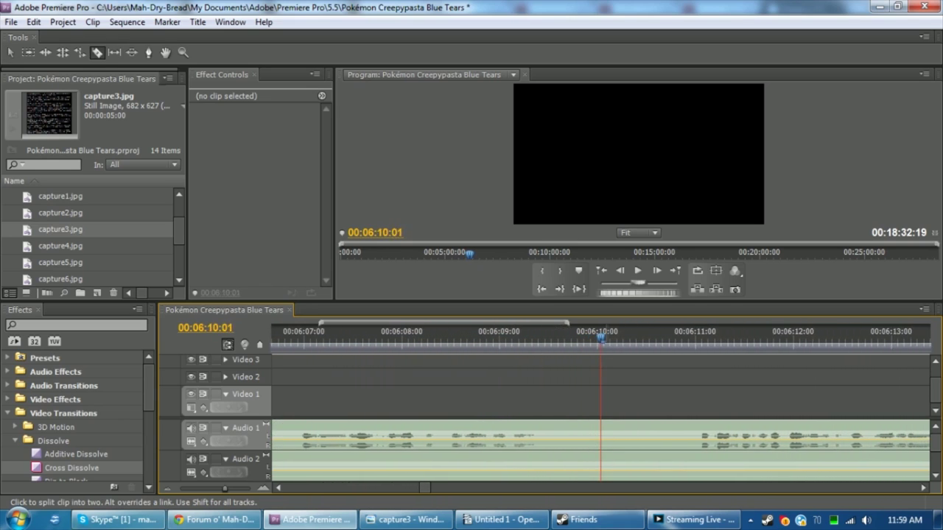
click(601, 436)
click(680, 436)
key(v)
click(694, 436)
drag(694, 436, 614, 436)
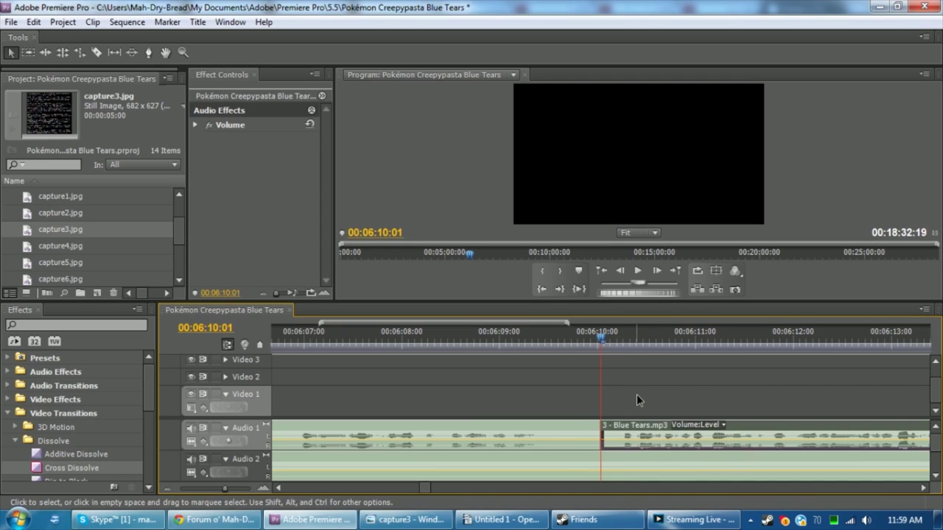
click(635, 398)
Play on and trim the narration pause at about 00:06:17 on Audio 1, moving the remaining clip against the cut
key(space)
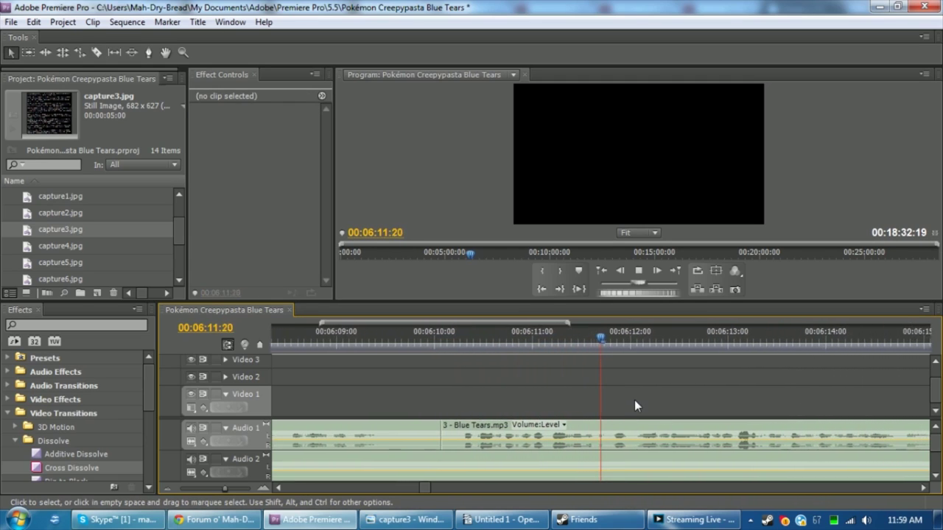
key(space)
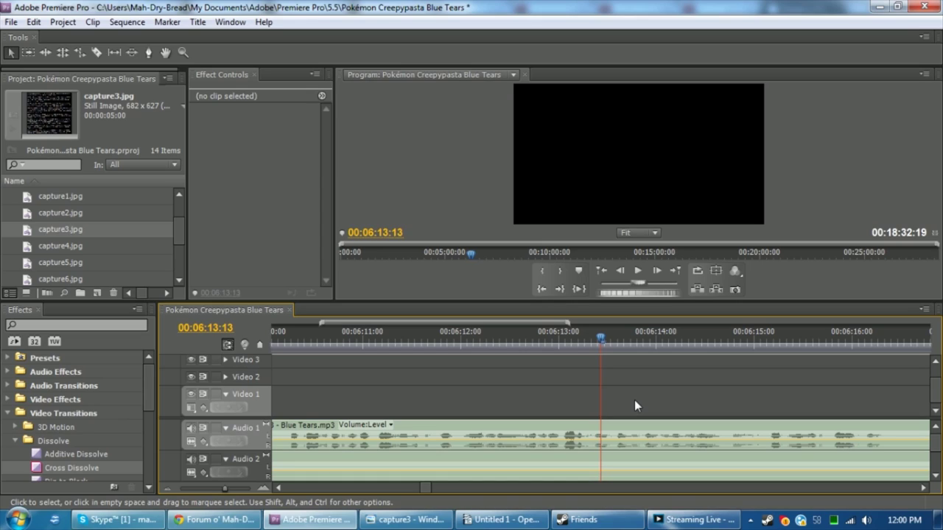
key(space)
key(c)
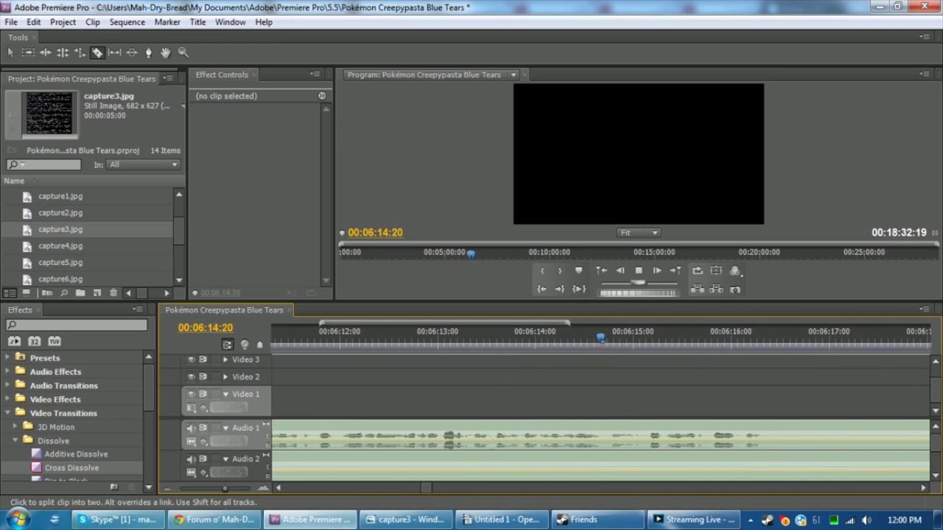
key(space)
click(603, 437)
click(697, 437)
key(v)
mouse_move(719, 437)
mouse_down()
mouse_move(638, 437)
mouse_move(702, 436)
mouse_up()
click(639, 392)
Play on and remove the narration silence at about 00:06:19:11 on Audio 1, closing the gap
key(space)
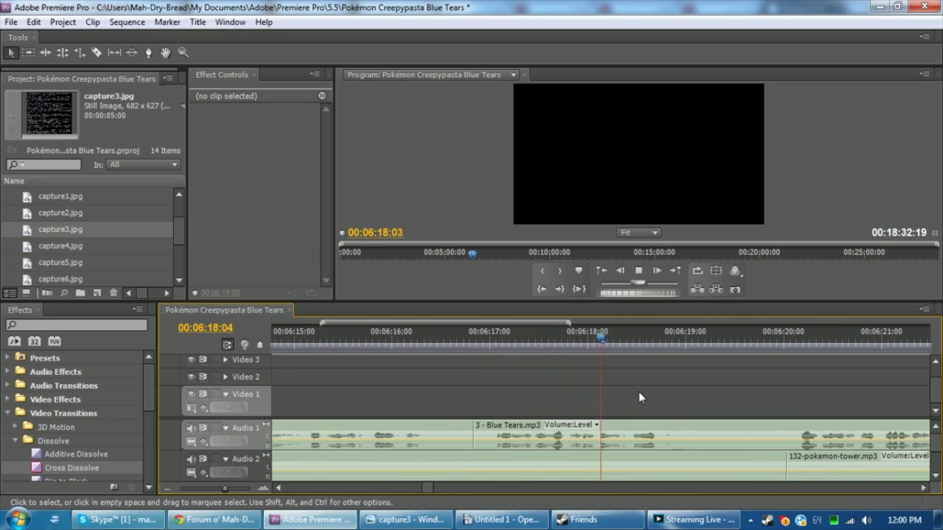
key(space)
key(c)
click(601, 436)
click(666, 436)
key(v)
drag(687, 436, 621, 438)
click(654, 389)
Replay the join at about 00:06:19:11 and adjust the following Audio 1 clip to leave a slightly longer pause before its speech
key(space)
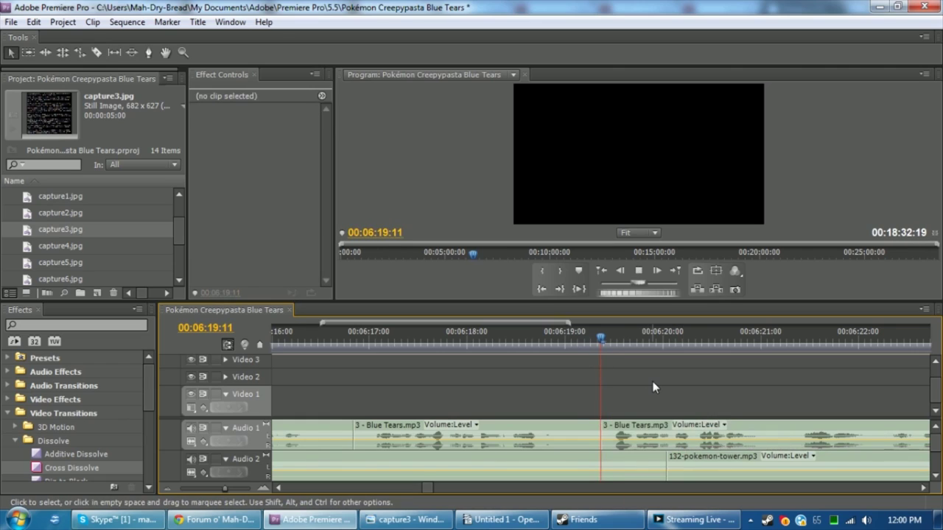
key(space)
click(389, 335)
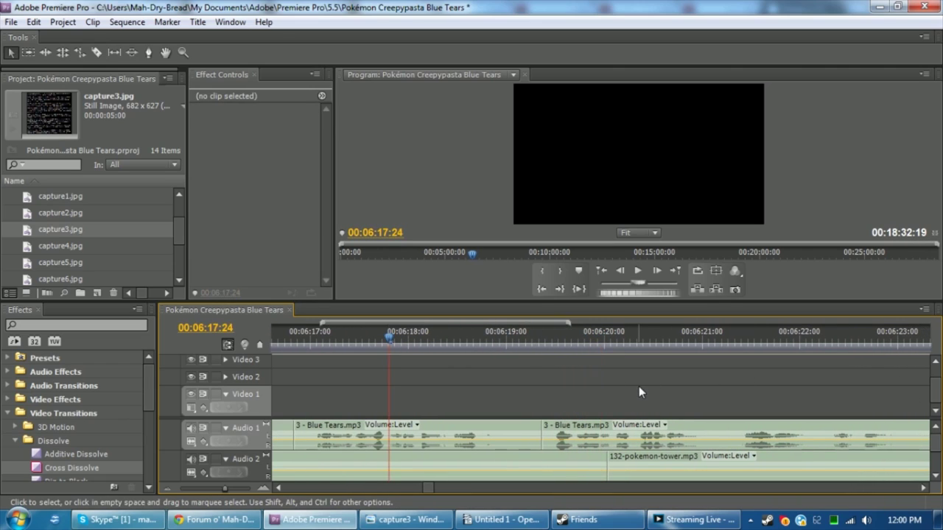
key(space)
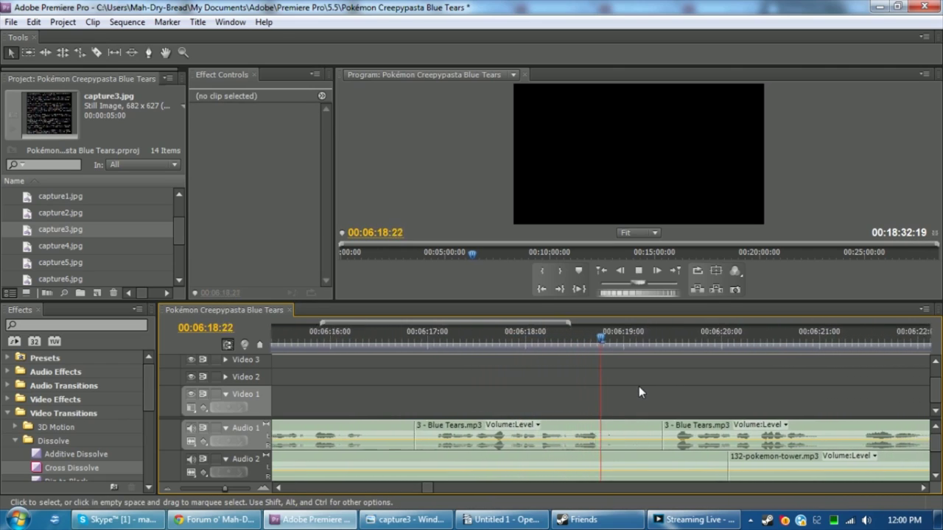
key(space)
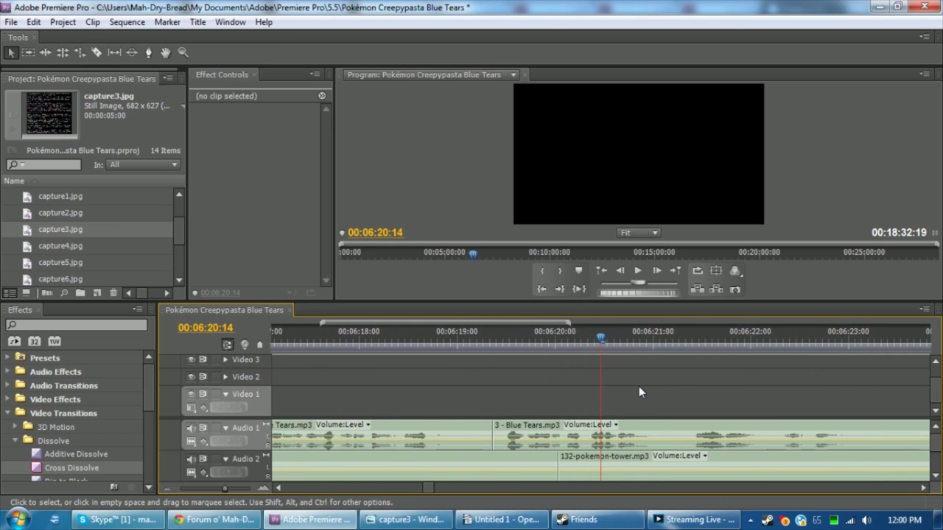
drag(524, 433, 494, 440)
click(394, 364)
click(388, 339)
key(space)
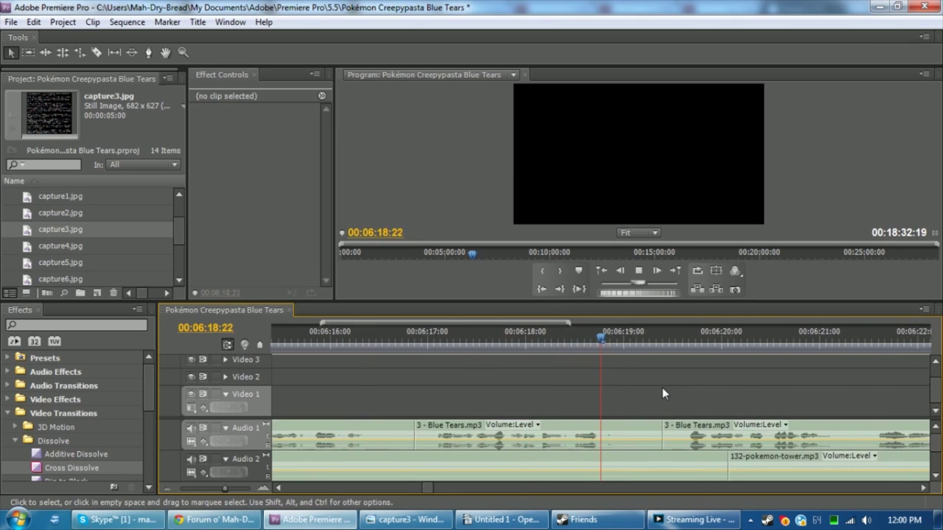
key(space)
key(space)
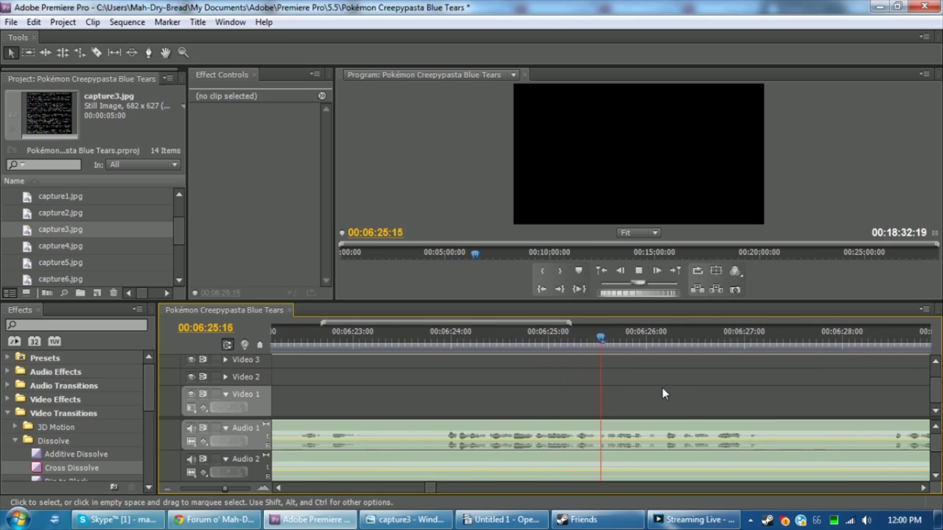
Play the narration on and cut out the pause at 00:06:27:21 on Audio 1, moving the following clip against the cut
key(space)
key(c)
click(666, 437)
key(v)
drag(691, 434, 627, 423)
click(622, 407)
Play on from 00:06:27:21 and remove the narration pause at 00:06:33:15 on Audio 1, closing the gap
drag(177, 234, 179, 242)
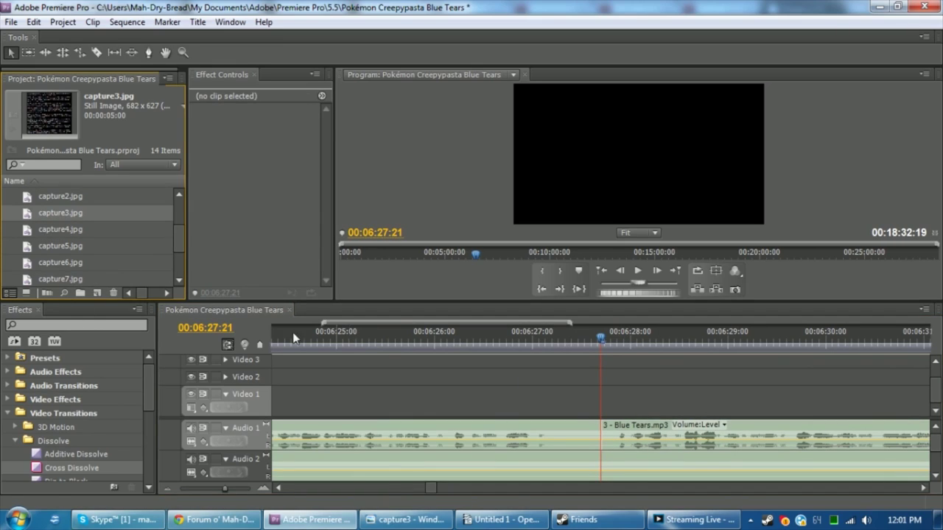
click(694, 394)
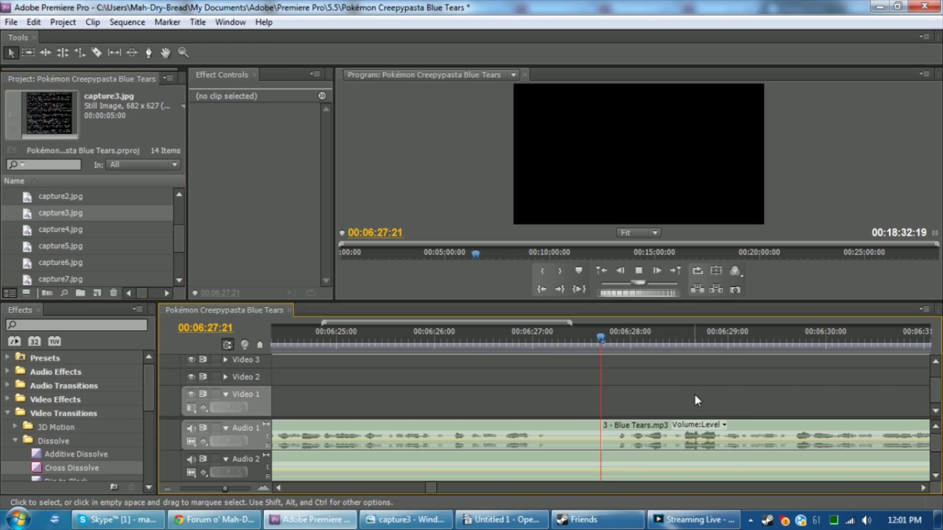
key(space)
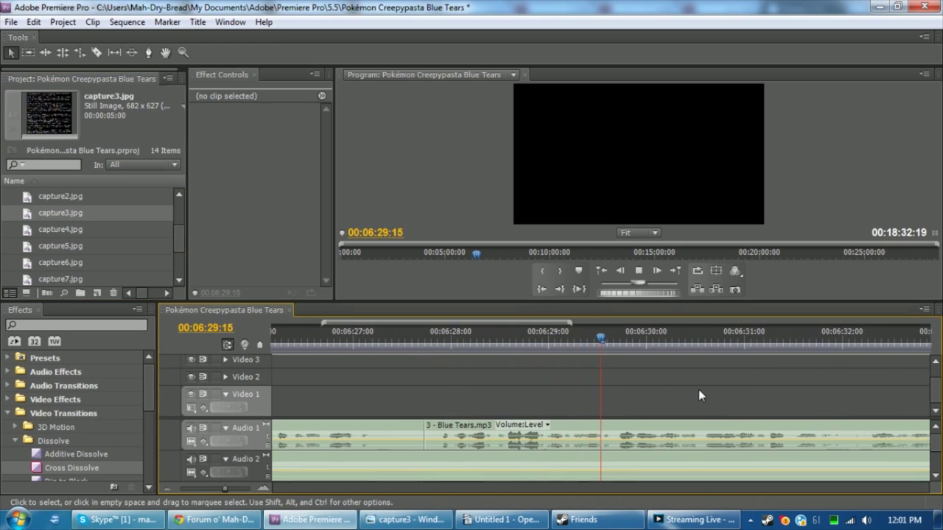
key(c)
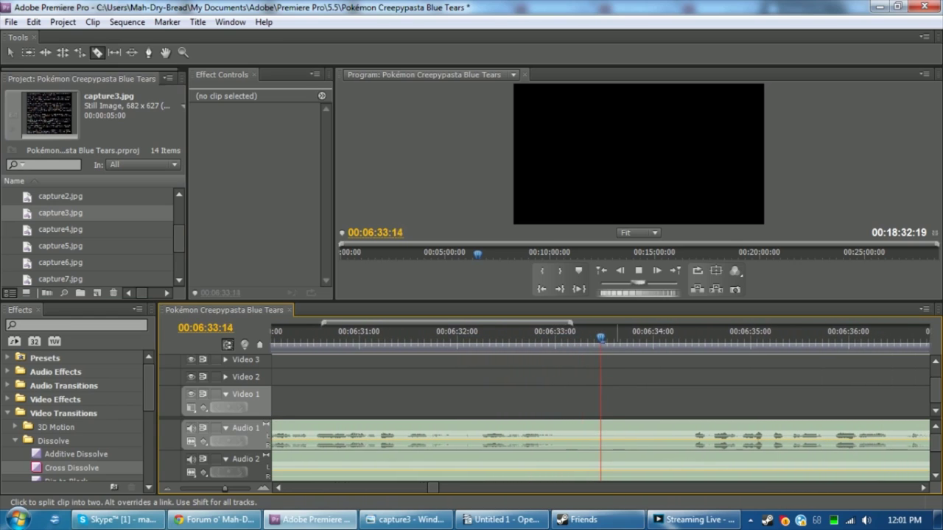
key(space)
click(602, 437)
click(674, 435)
key(v)
drag(687, 433, 613, 434)
click(635, 391)
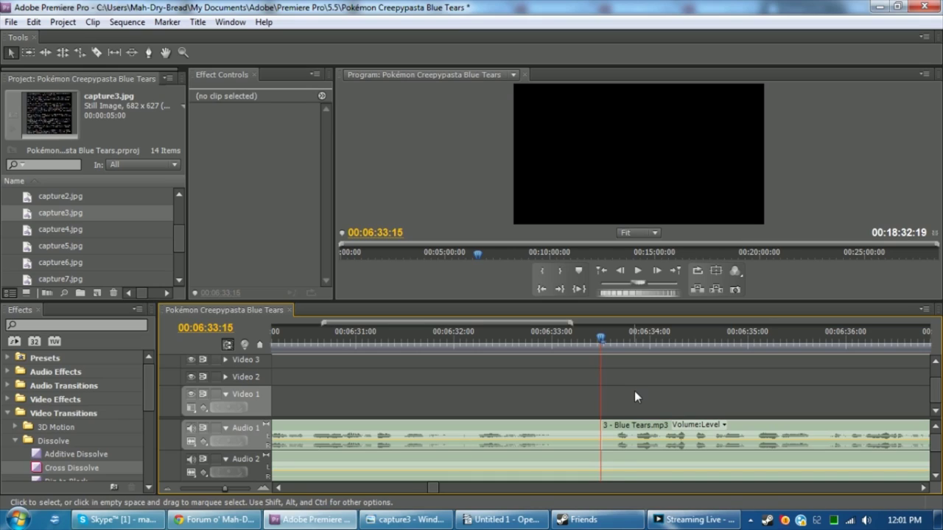
Cut out the narration pause at 00:06:41:16 on Audio 1, redoing the clip move so the next clip starts exactly at the cut
key(space)
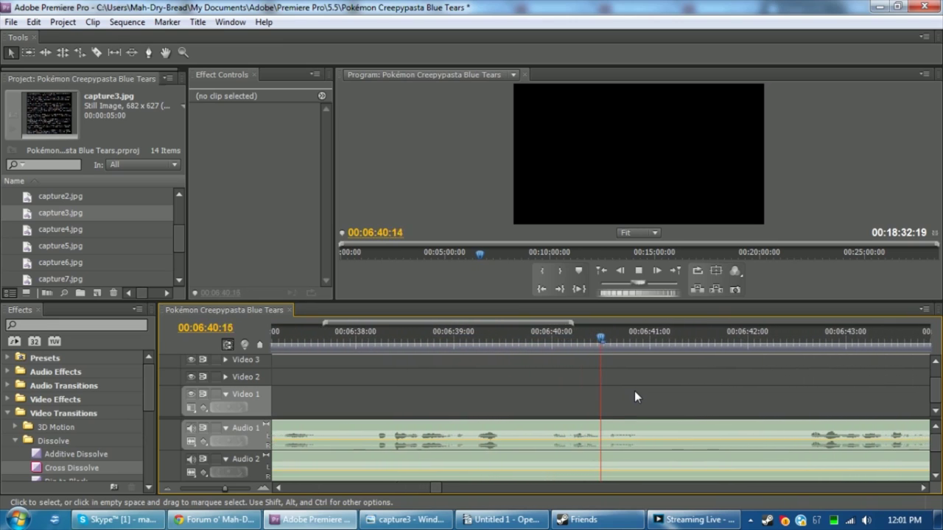
key(space)
key(c)
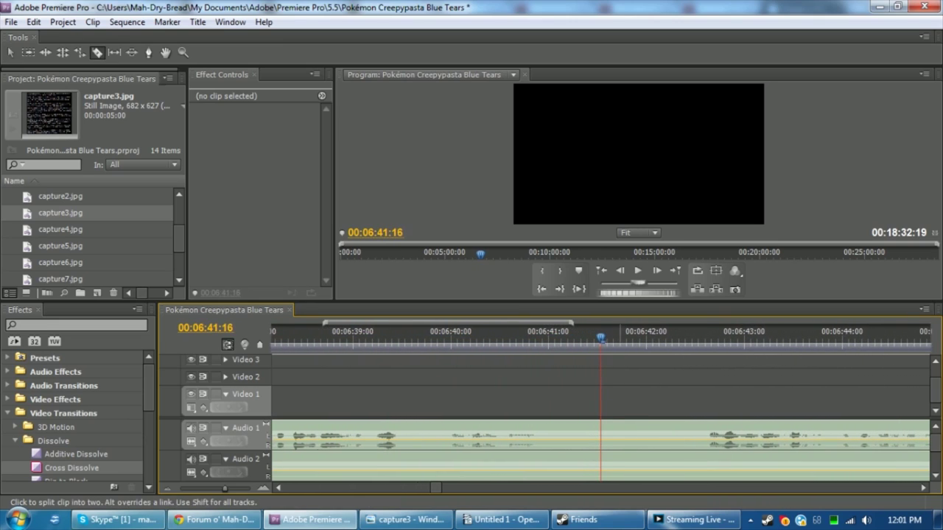
click(687, 433)
key(v)
drag(722, 426, 626, 424)
click(650, 388)
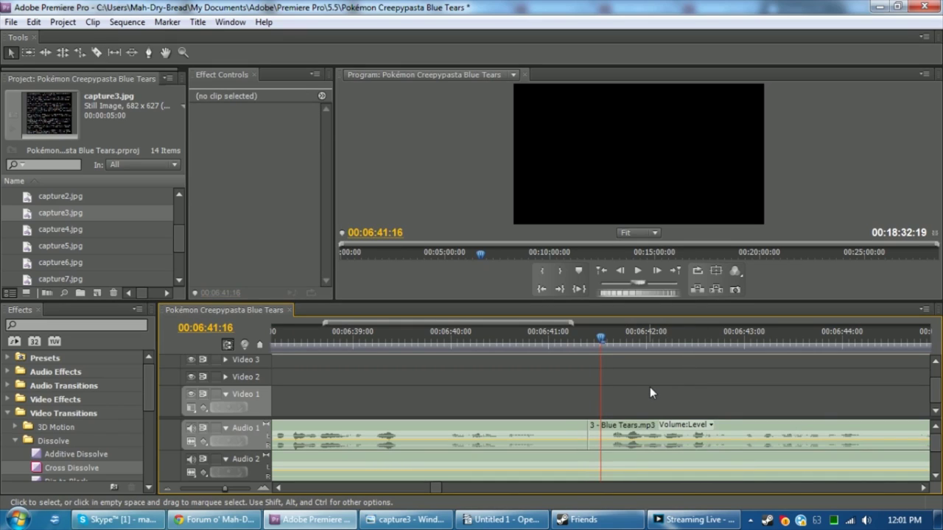
key(ctrl+z)
drag(705, 433, 621, 422)
click(644, 396)
Place capture4.jpg on Video 1 at 00:06:41:16 and save the project
drag(47, 230, 627, 390)
click(659, 386)
click(658, 366)
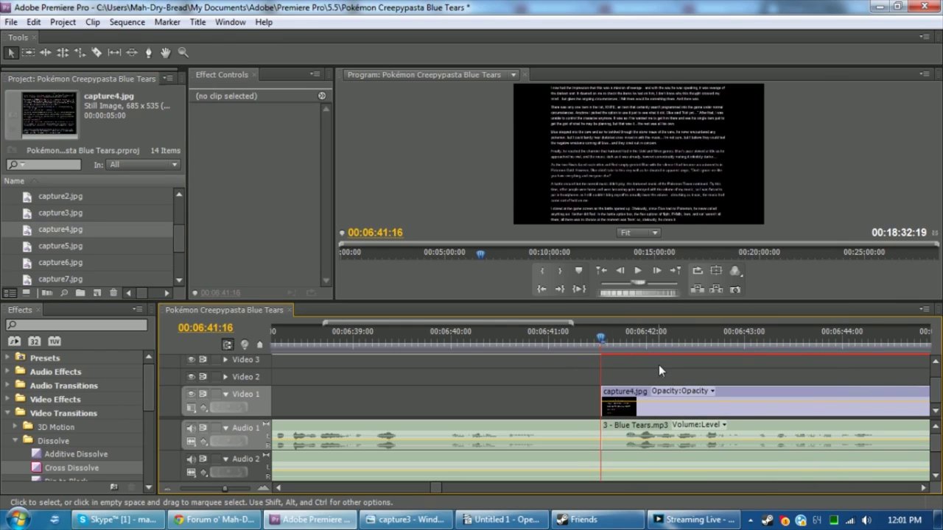
key(ctrl+s)
Play the narration on and remove the pause at 00:06:48:17 on Audio 1, joining the following clip to the cut
key(space)
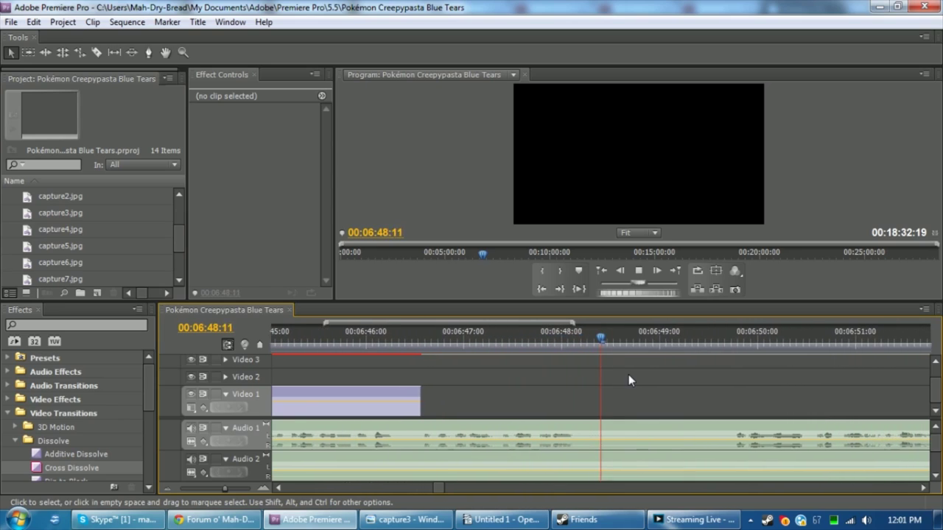
key(space)
key(c)
click(601, 436)
click(696, 436)
key(v)
drag(725, 437, 630, 435)
click(643, 400)
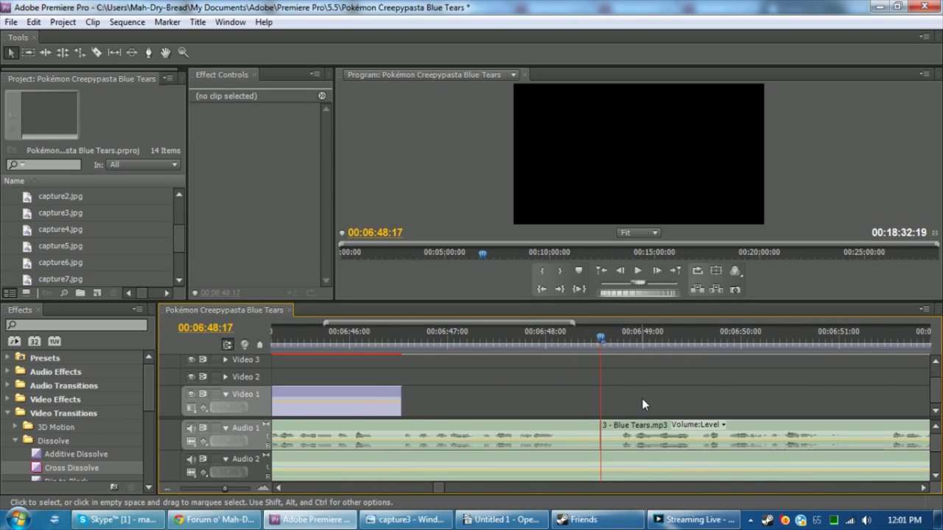
Play the narration on from 00:06:48:17 and check it against the capture4 story text in Windows Photo Viewer, returning to Premiere Pro
key(space)
key(p)
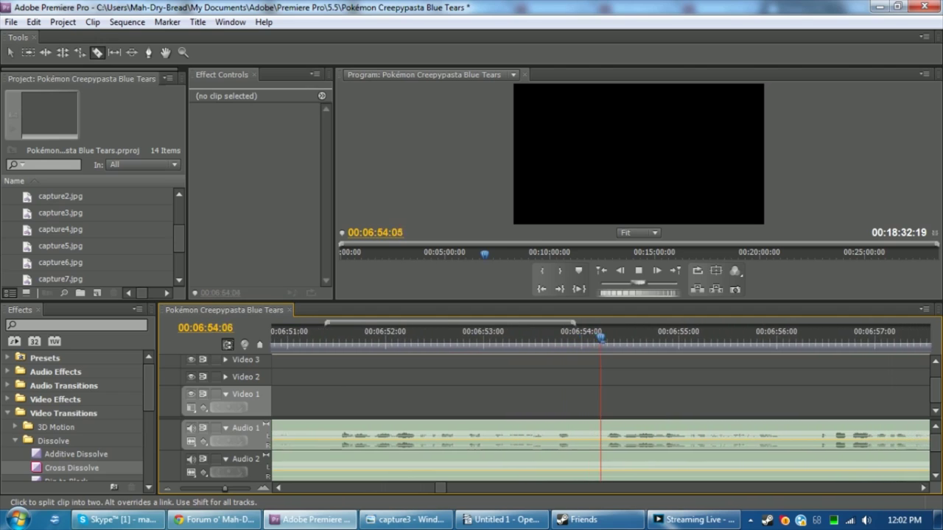
key(space)
click(430, 522)
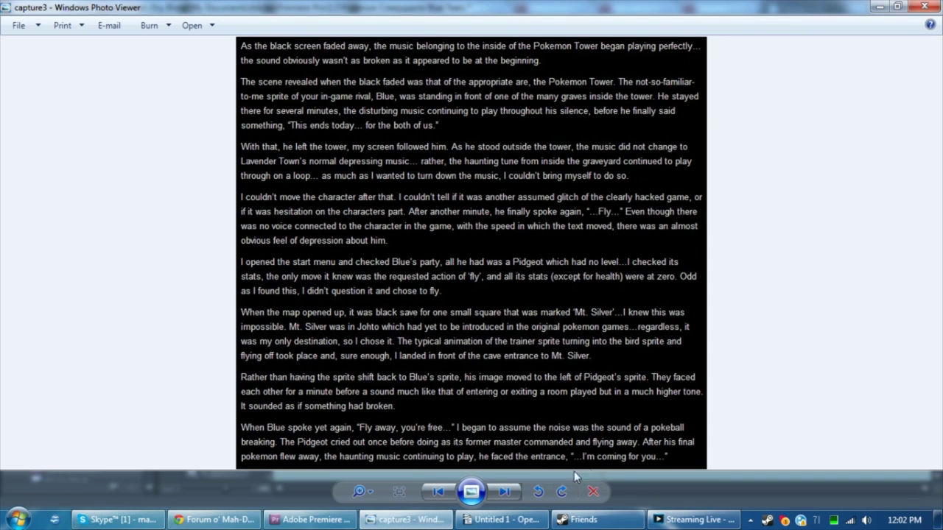
click(504, 492)
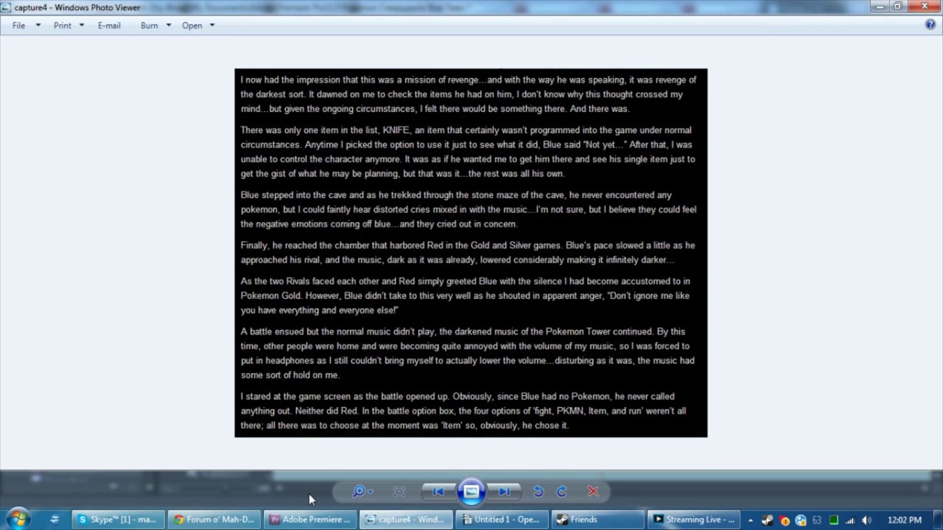
click(313, 520)
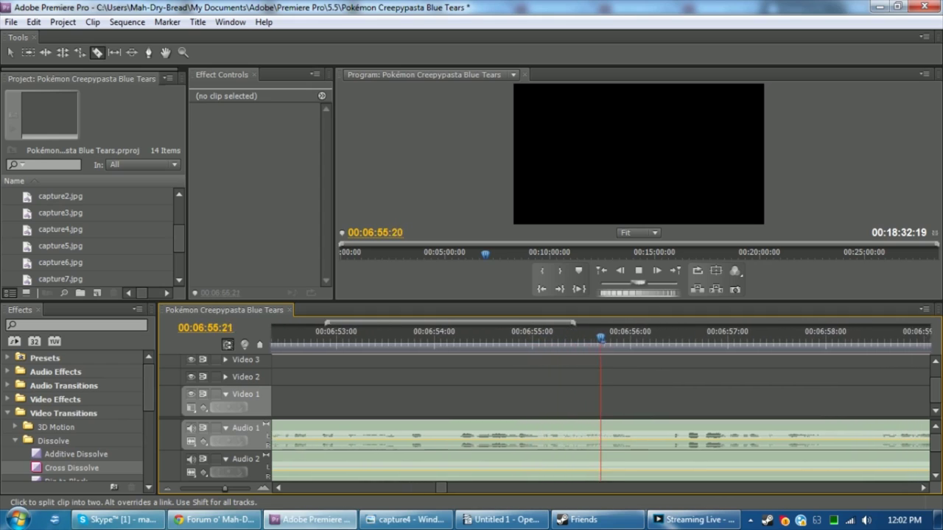
click(406, 519)
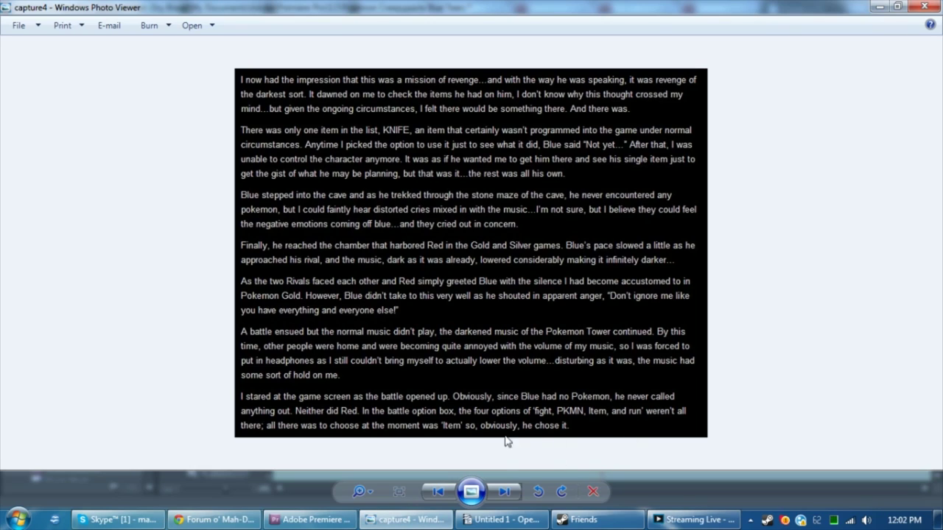
click(309, 520)
key(space)
Play on and cut out the narration pause at 00:06:59:24 on Audio 1, joining the following clip to the cut
key(space)
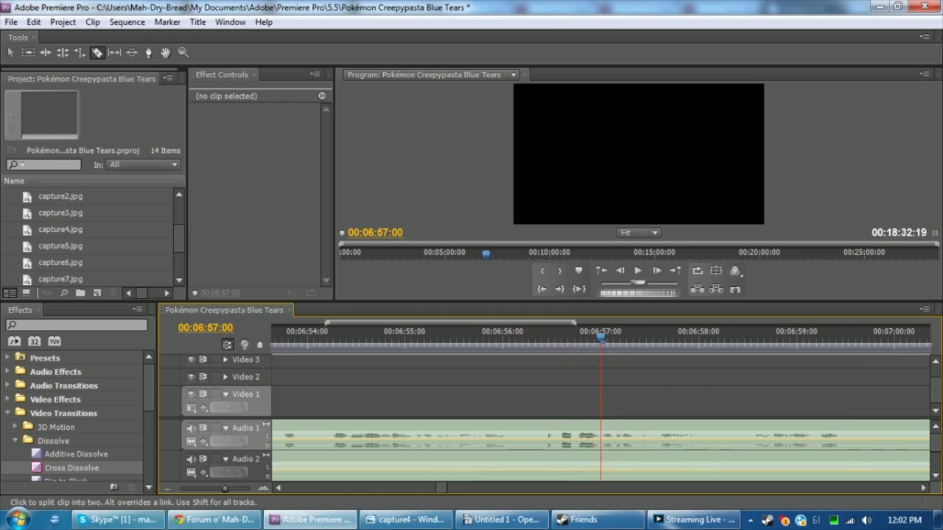
key(space)
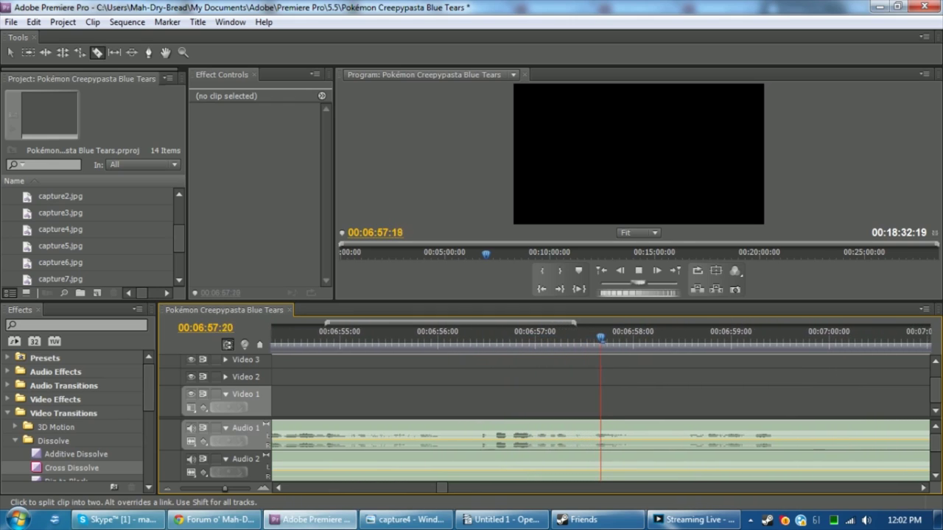
key(space)
click(705, 436)
key(v)
drag(792, 436, 688, 433)
click(637, 388)
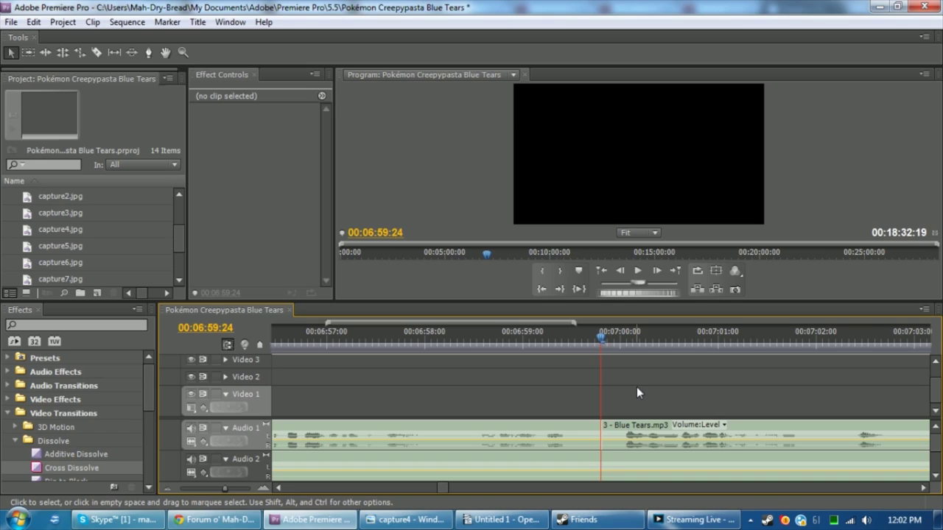
Play the narration on and remove the short pause at 00:07:08:05 on Audio 1, closing the gap
key(c)
key(space)
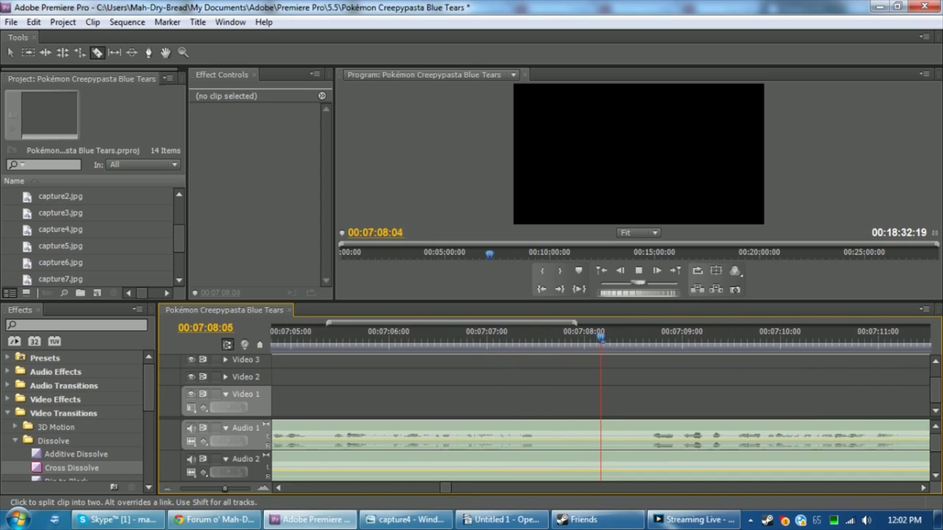
drag(429, 344, 424, 347)
key(space)
key(space)
click(601, 437)
click(637, 435)
key(v)
drag(669, 434, 633, 434)
click(632, 406)
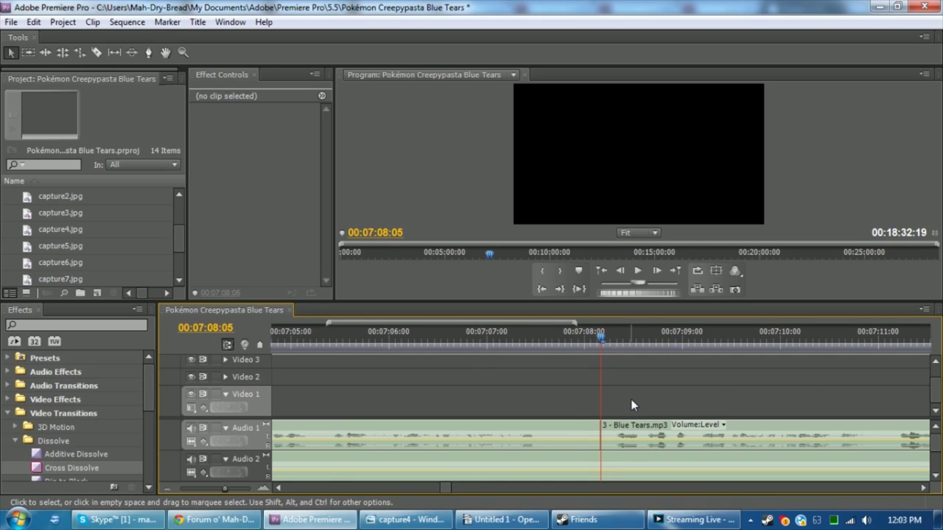
Play on from 00:07:08:05 and remove the narration pause at 00:07:16:16 on Audio 1, moving the next clip up to that point
key(space)
key(space)
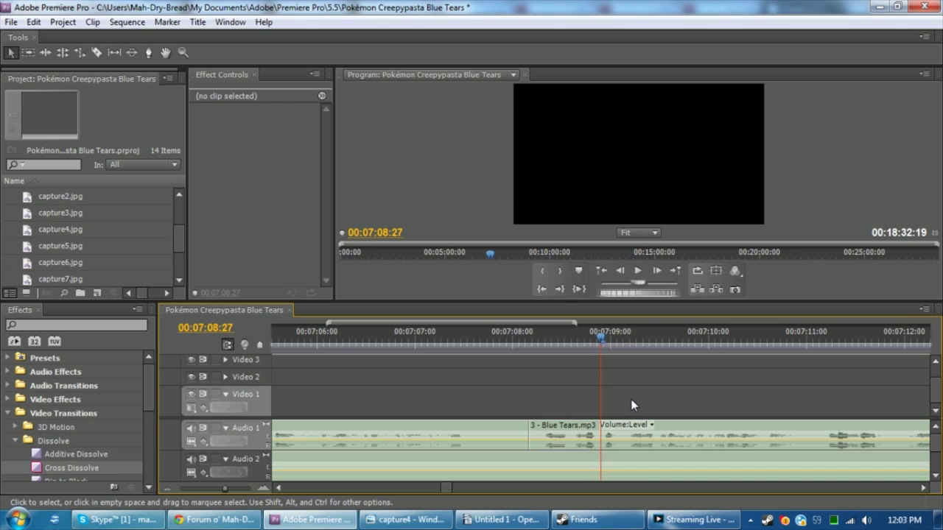
key(space)
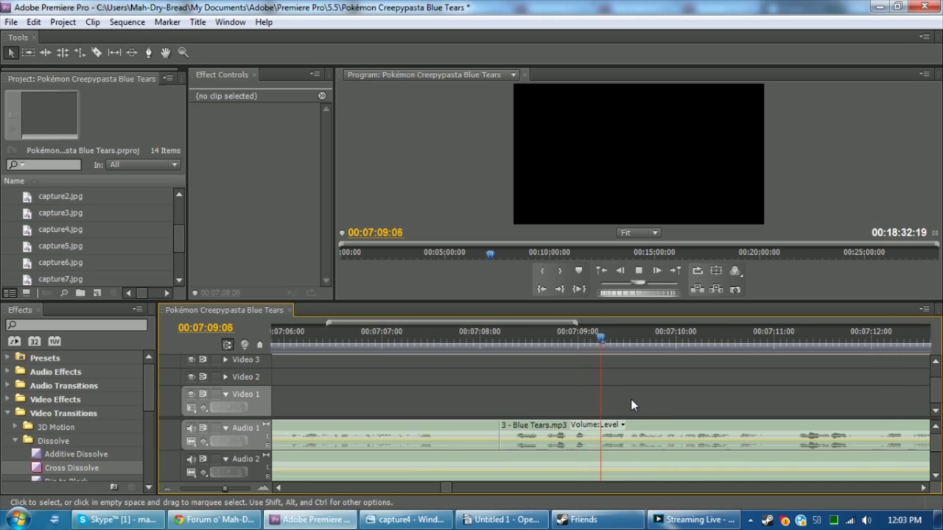
drag(224, 490, 227, 488)
key(c)
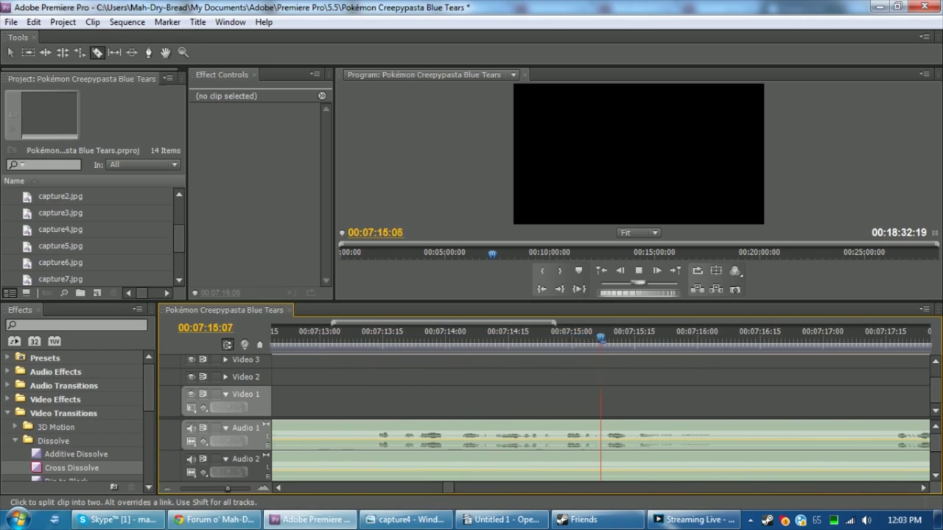
key(space)
click(606, 436)
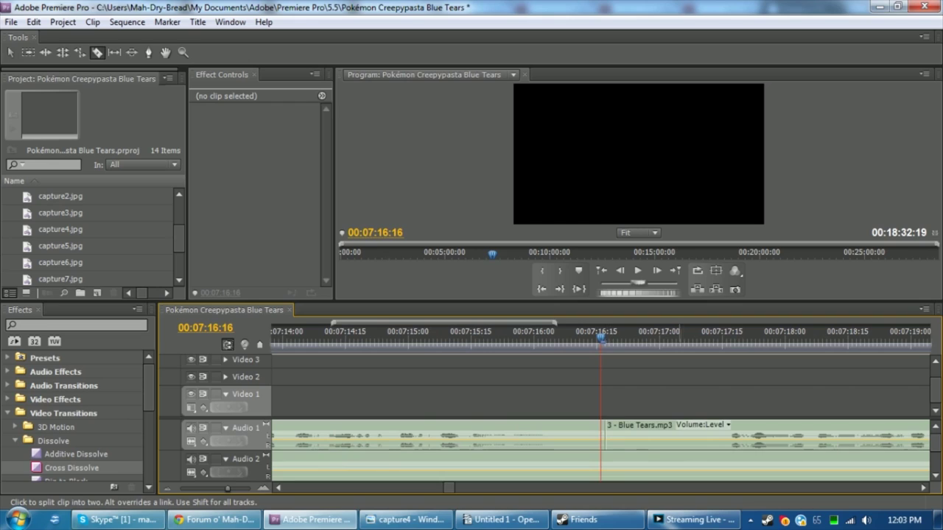
key(v)
click(724, 435)
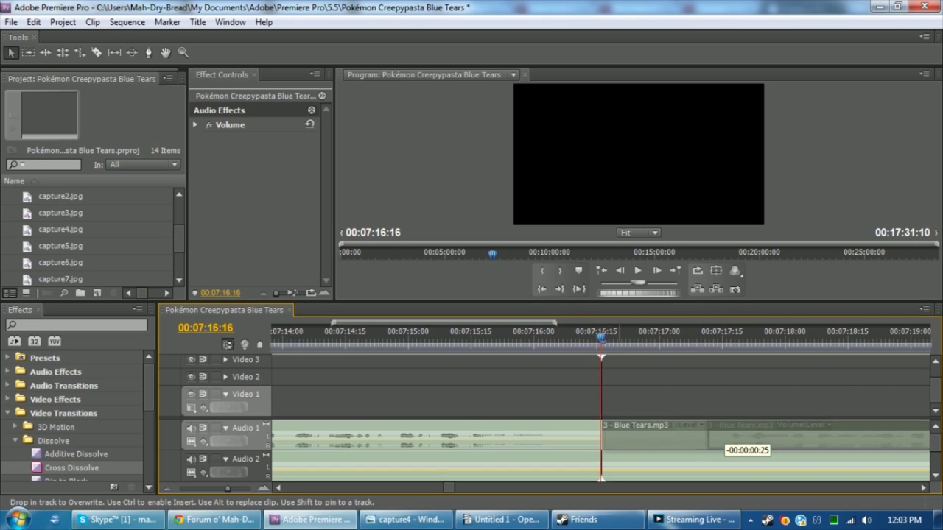
click(646, 388)
key(space)
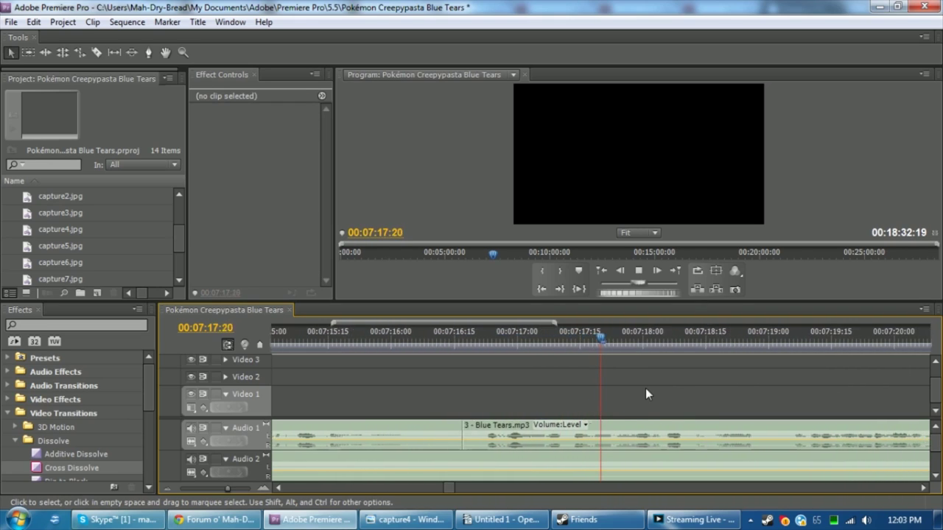
Play the narration on and cut out the pause at 00:07:26:04 on Audio 1, making the following clip start exactly at the cut
drag(228, 489, 226, 489)
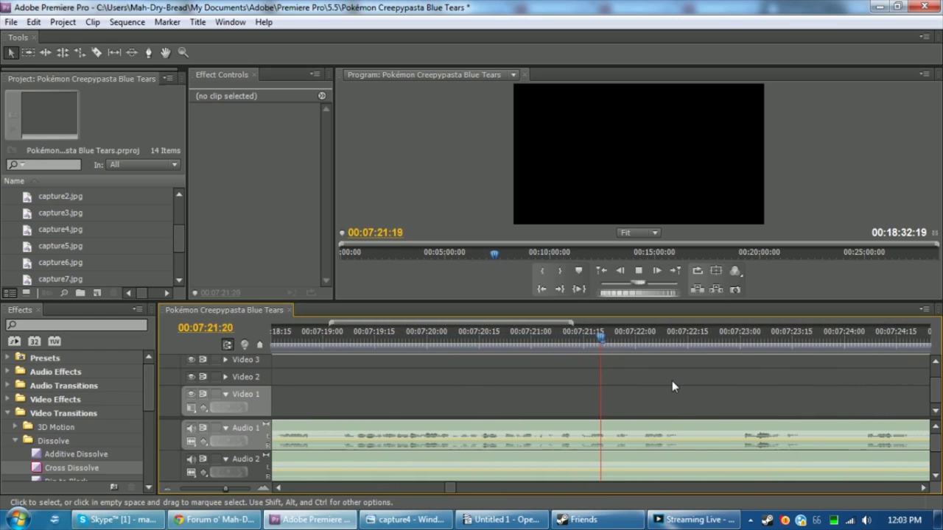
key(space)
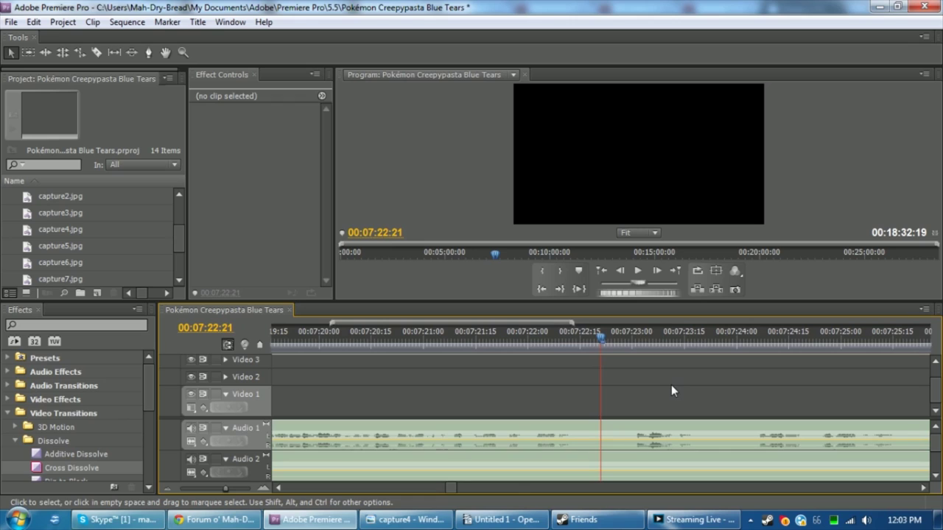
key(space)
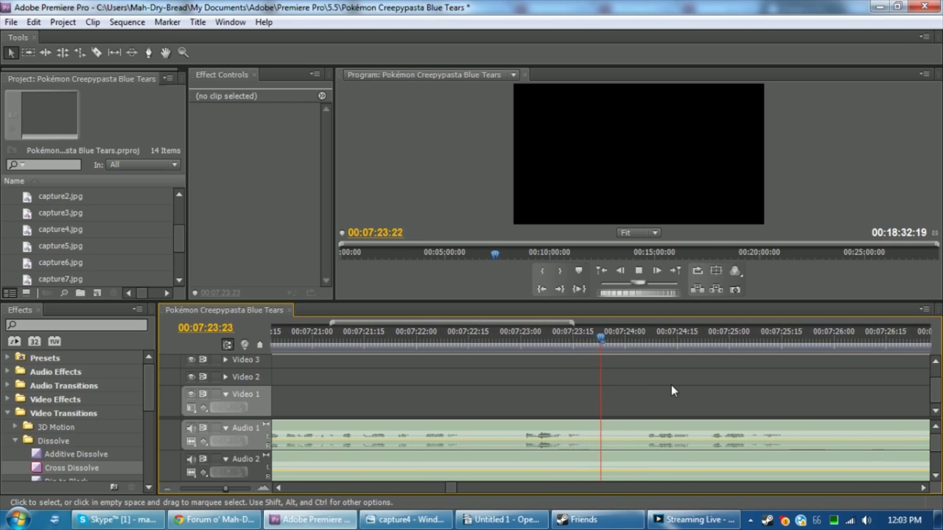
key(space)
key(c)
click(602, 436)
click(707, 436)
key(v)
drag(799, 436, 694, 423)
click(747, 394)
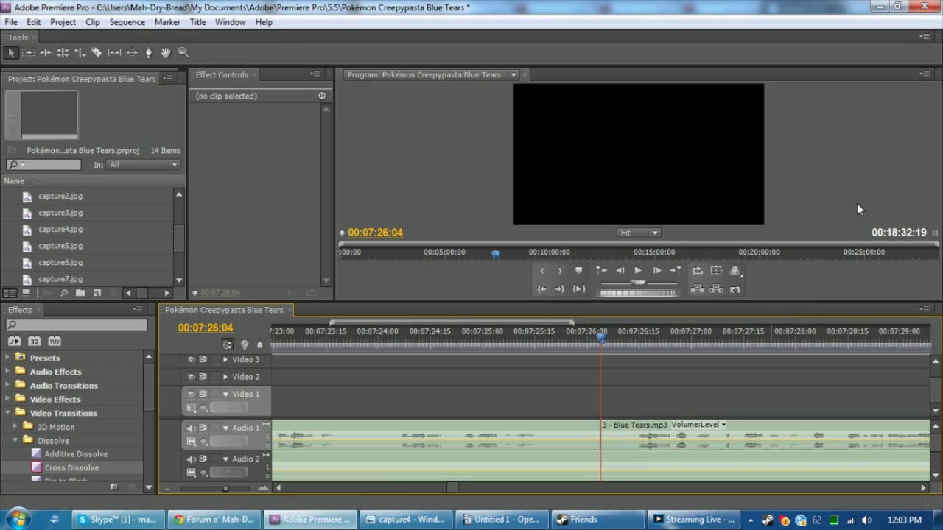
drag(644, 431, 644, 433)
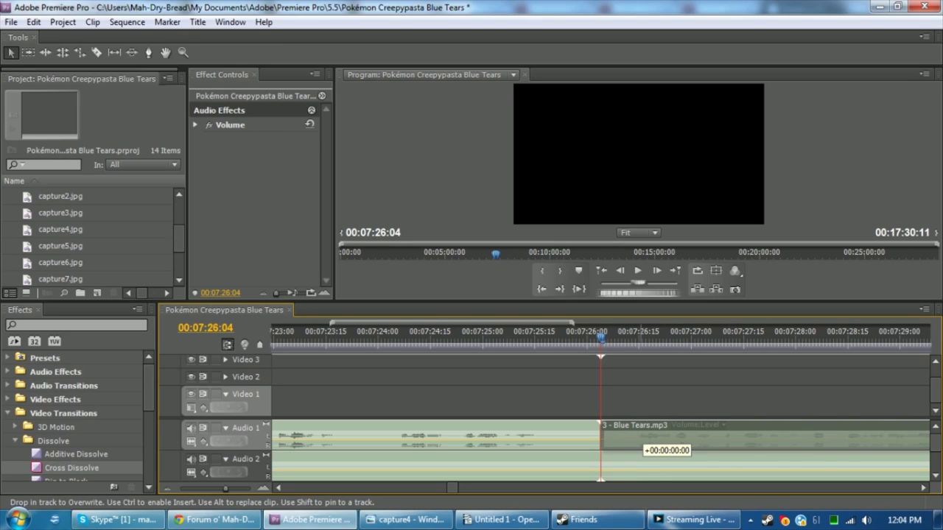
drag(643, 433, 644, 433)
click(673, 386)
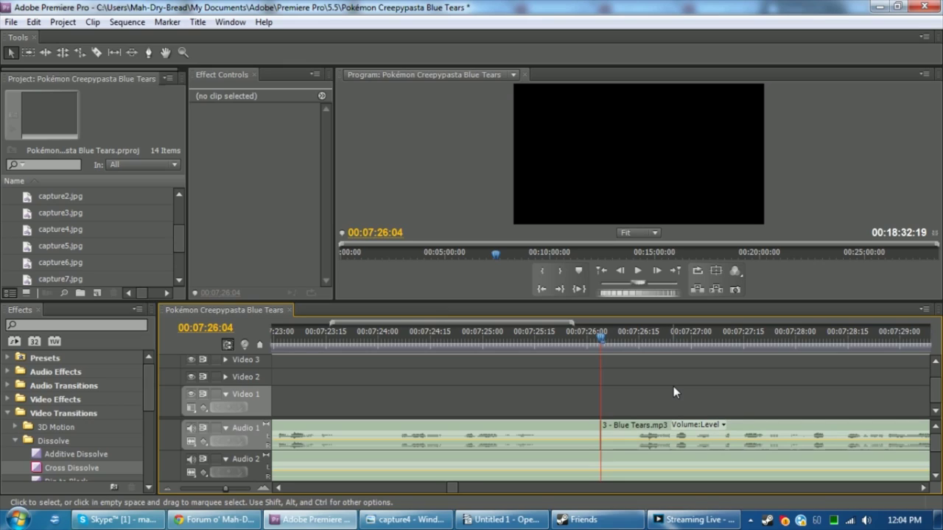
Remove the narration pause at 00:07:38:04 on Audio 1, closing the gap, and play back the join from 00:07:35:00
key(c)
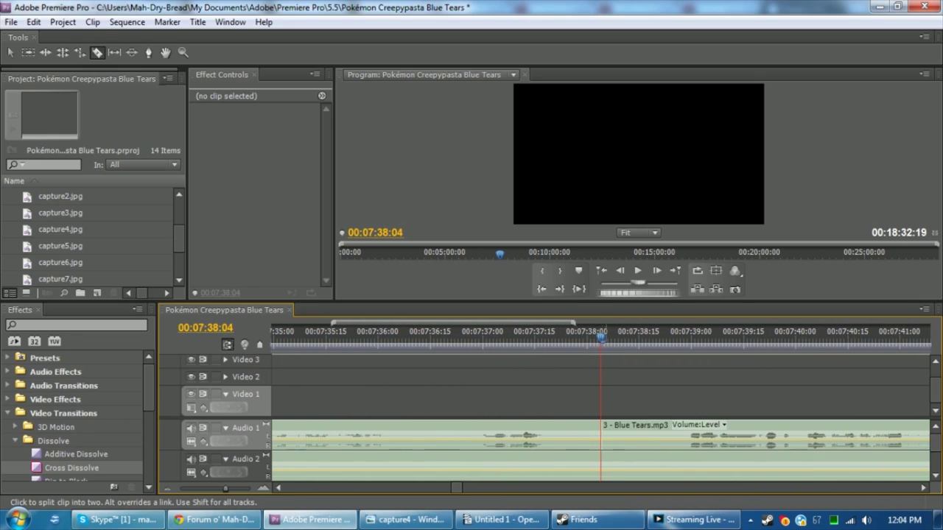
click(670, 435)
key(v)
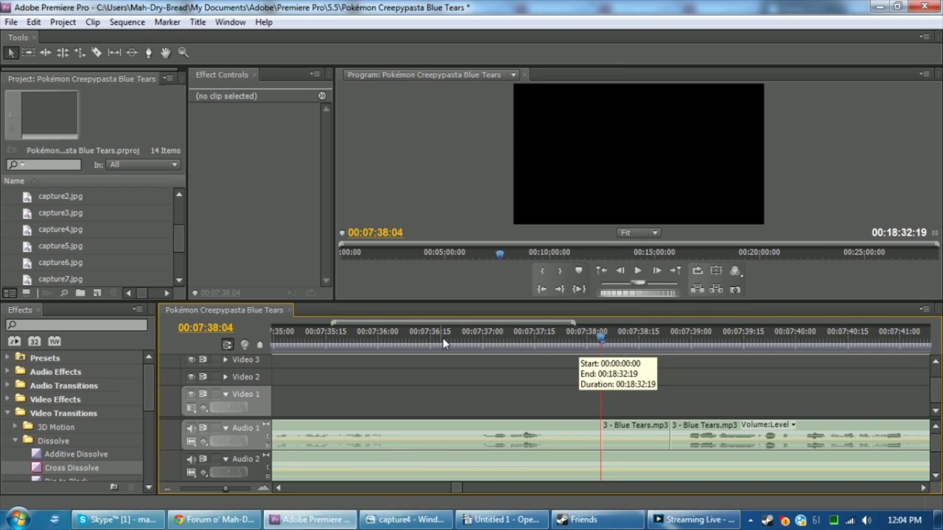
mouse_move(443, 338)
mouse_down()
mouse_move(502, 337)
mouse_move(453, 339)
mouse_up()
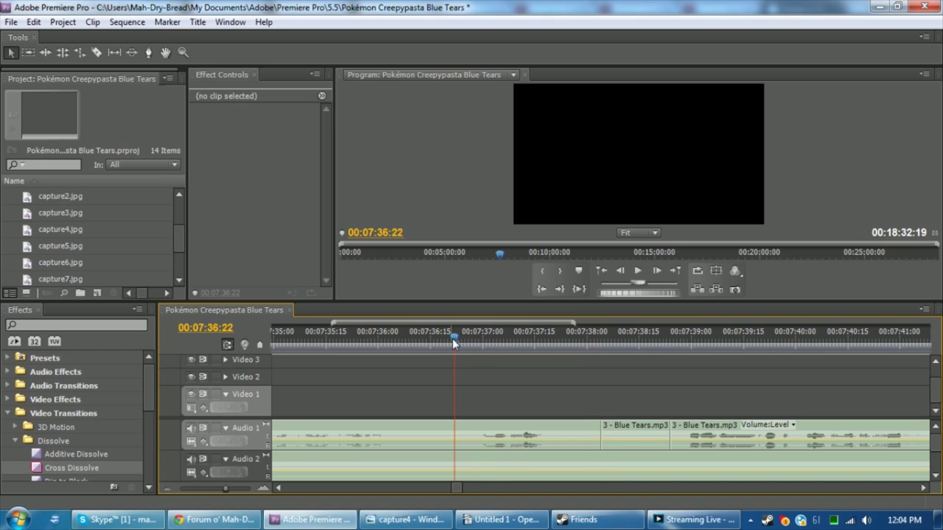
key(space)
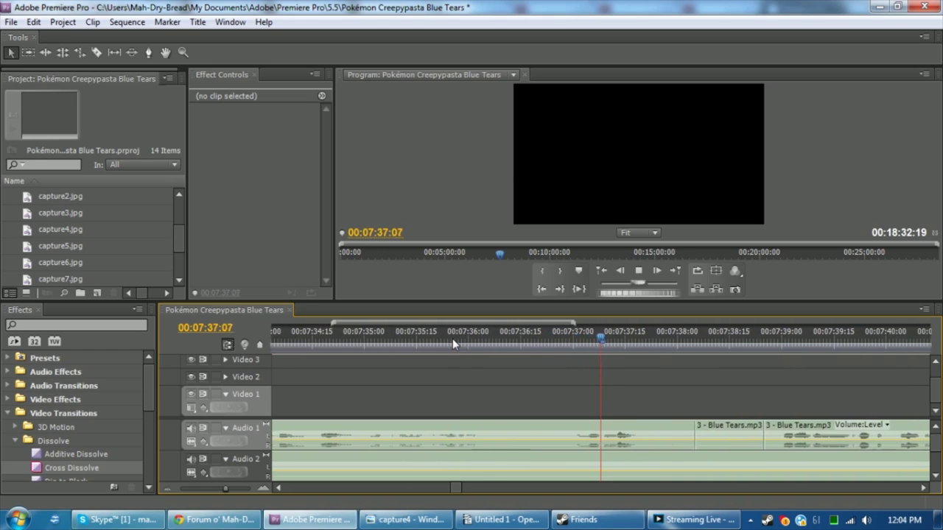
key(space)
drag(559, 433, 489, 435)
click(497, 379)
click(442, 337)
drag(442, 337, 273, 337)
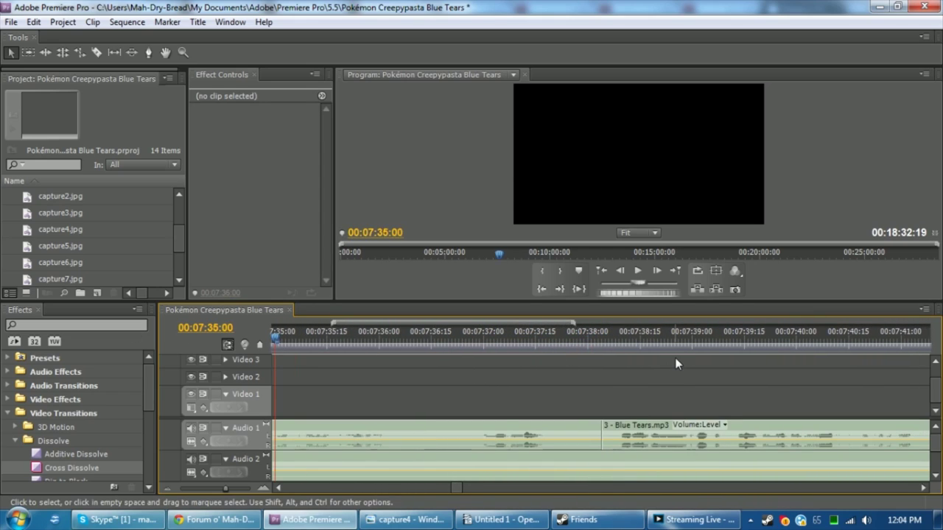
key(space)
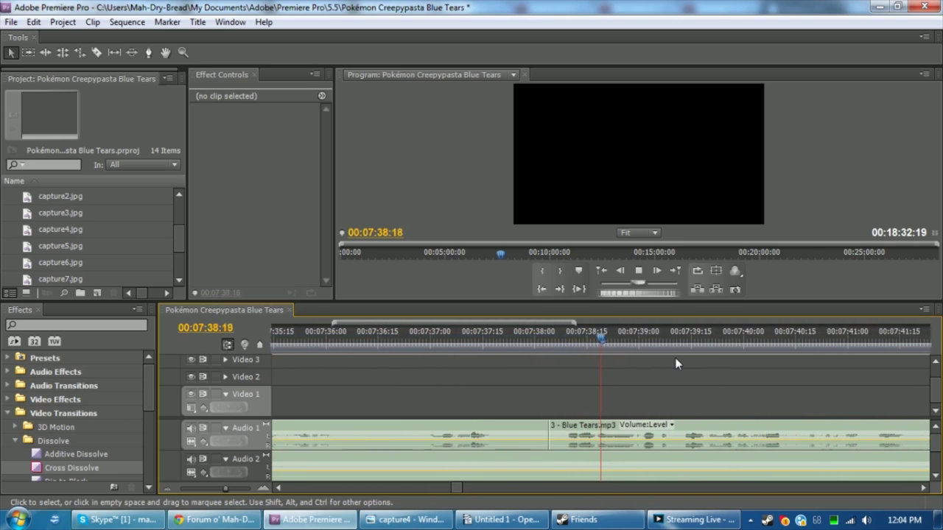
key(space)
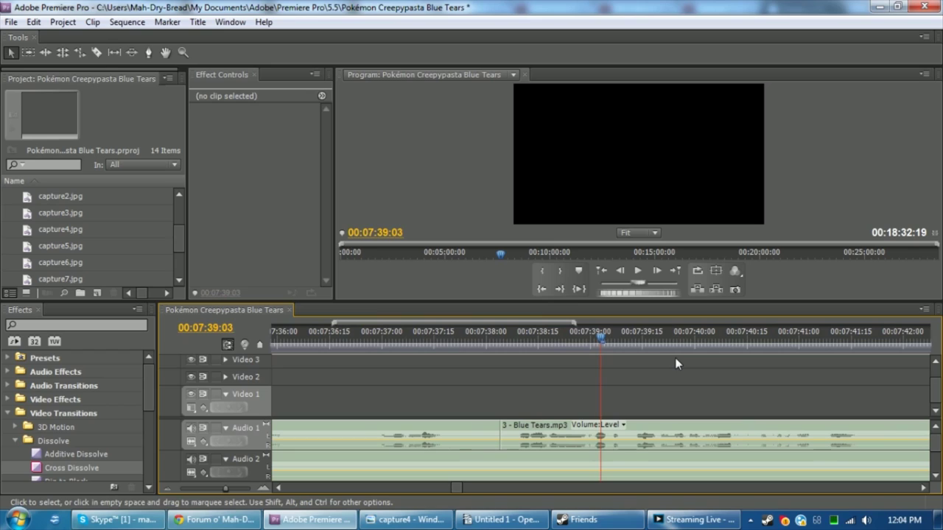
Play on from 00:07:39:03 and remove the narration pause at 00:07:44:12 on Audio 1, joining the following clip to the cut
key(c)
key(space)
key(space)
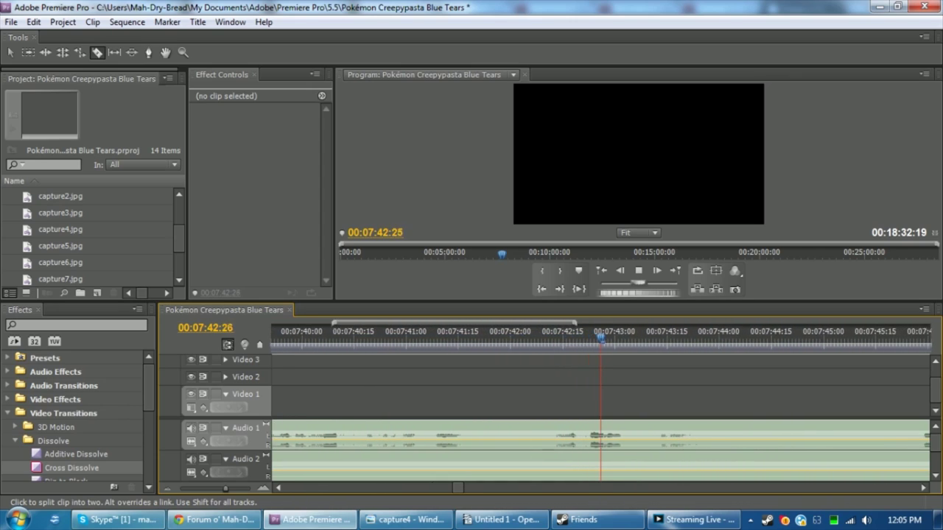
click(602, 436)
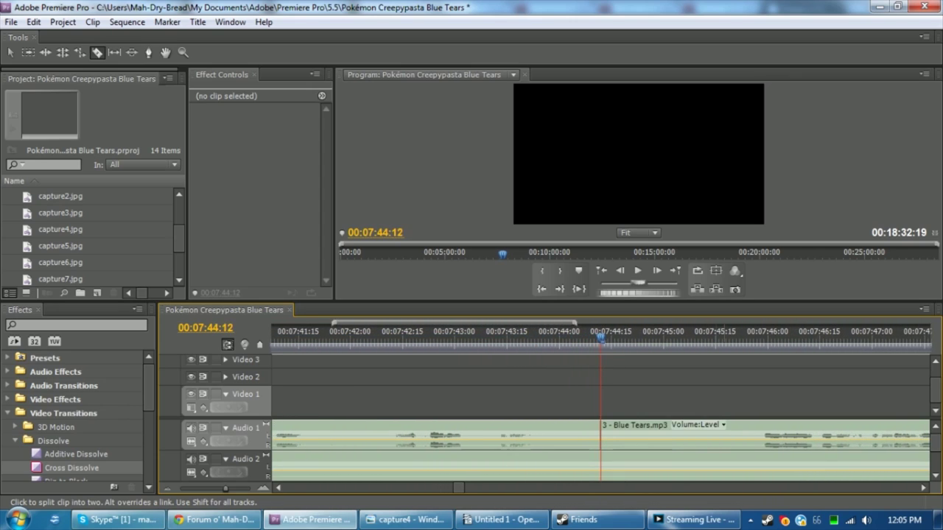
click(736, 436)
key(v)
key(space)
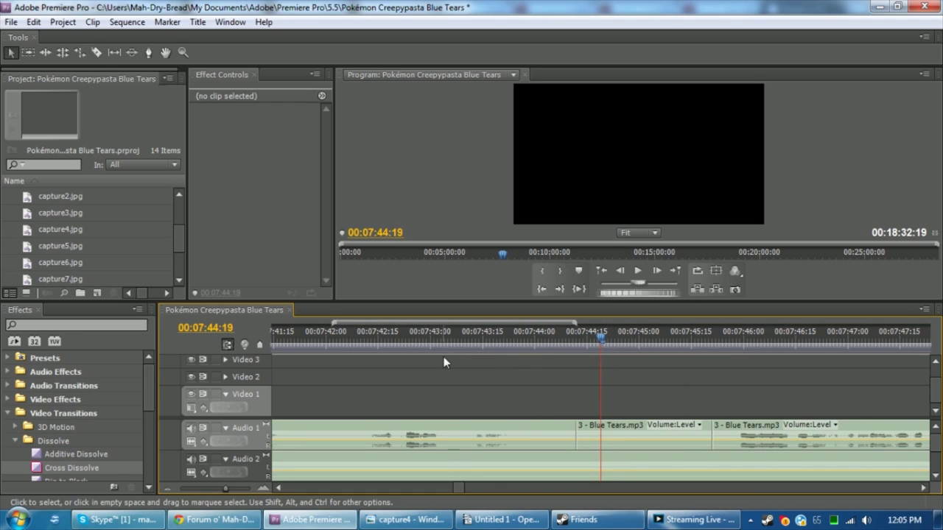
click(370, 342)
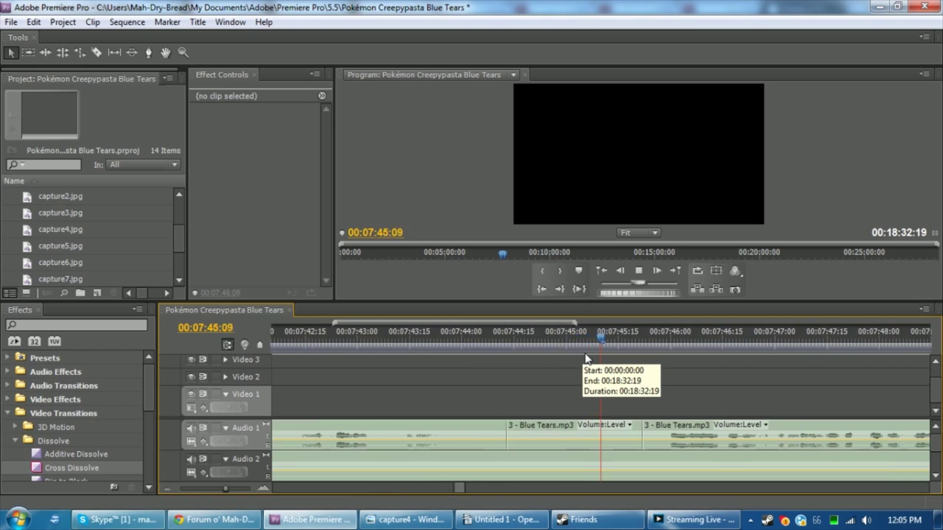
key(space)
drag(689, 440, 553, 435)
click(539, 404)
Play back the narration across the join at 00:07:44:12 and save the project
click(310, 336)
key(space)
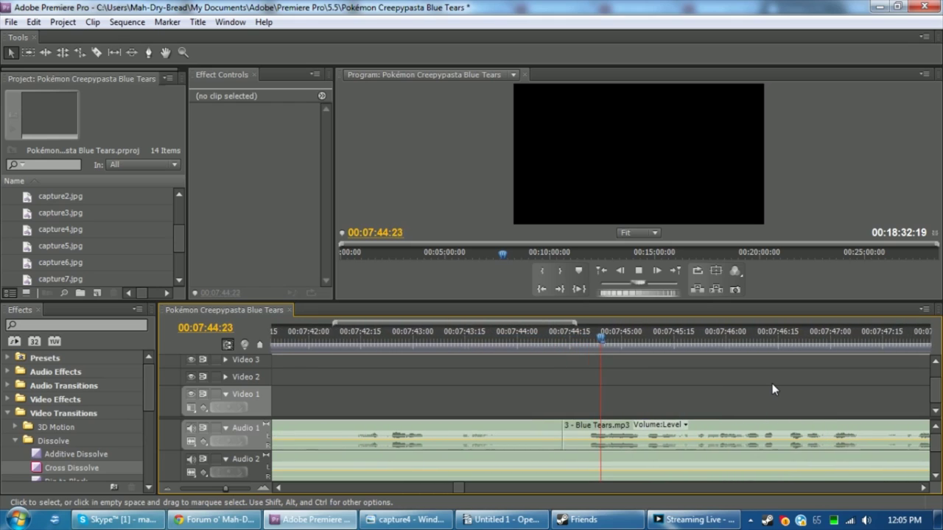
key(ctrl+s)
key(space)
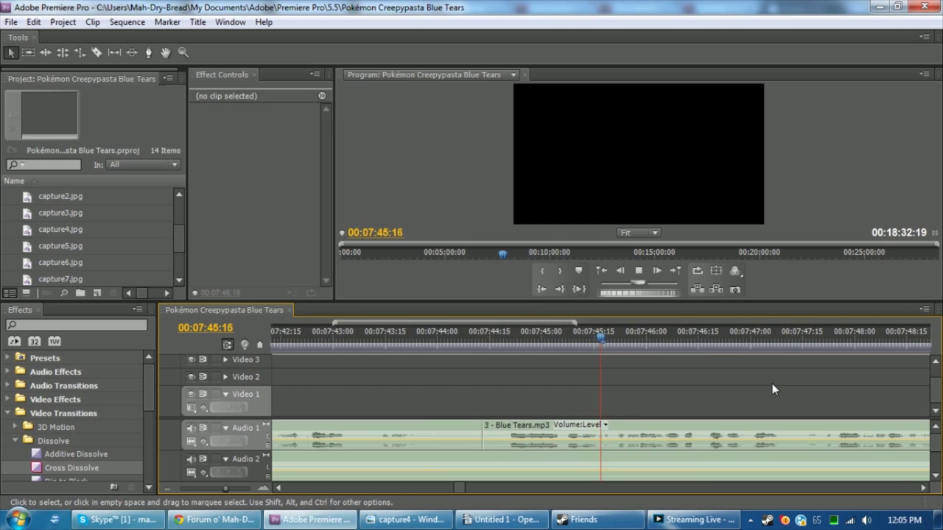
Cut out the narration pause at 00:07:49:17 on Audio 1 and join the following clip to the cut
key(c)
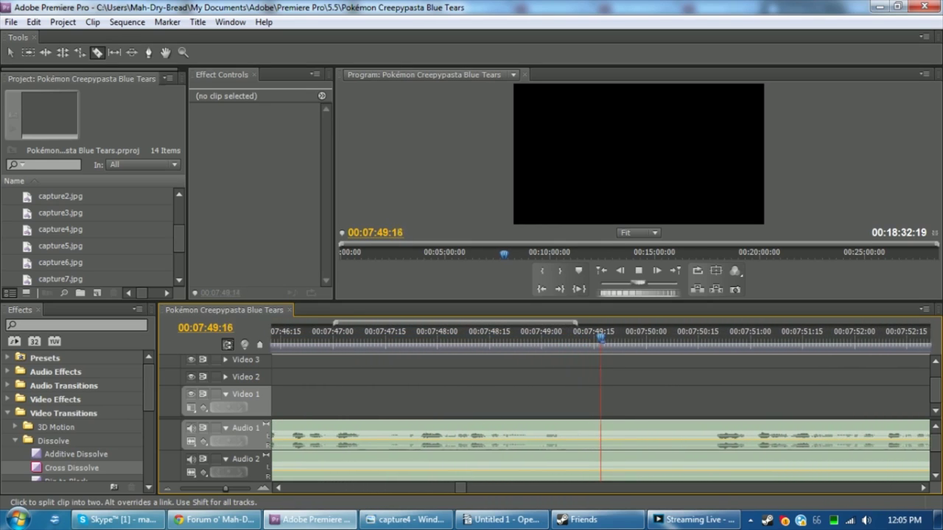
click(601, 437)
click(685, 433)
key(v)
drag(725, 429, 642, 428)
click(655, 399)
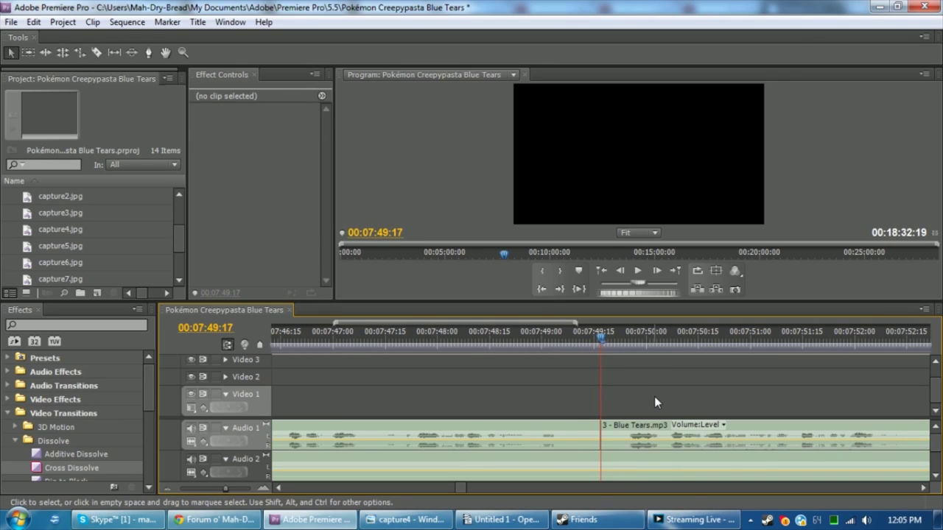
Play the narration on and remove the pause at 00:07:58:13 on Audio 1, closing the gap
key(space)
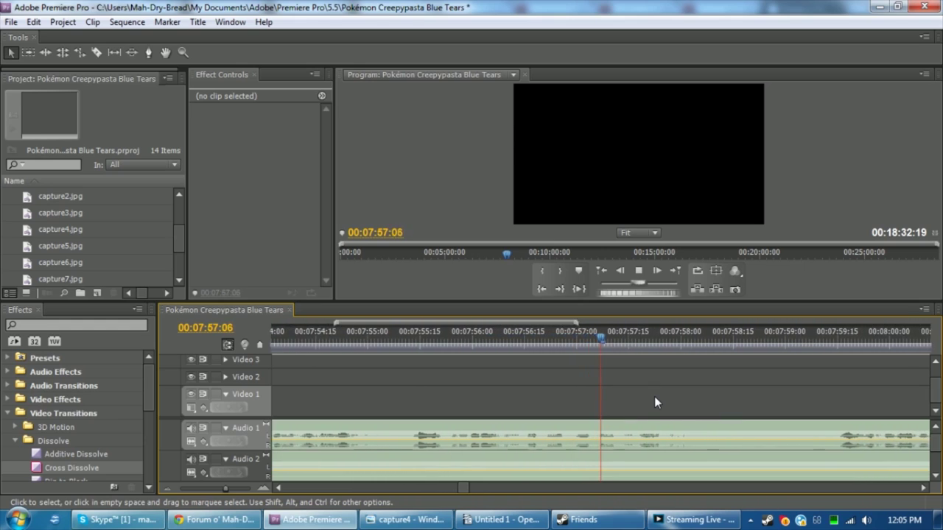
key(space)
key(c)
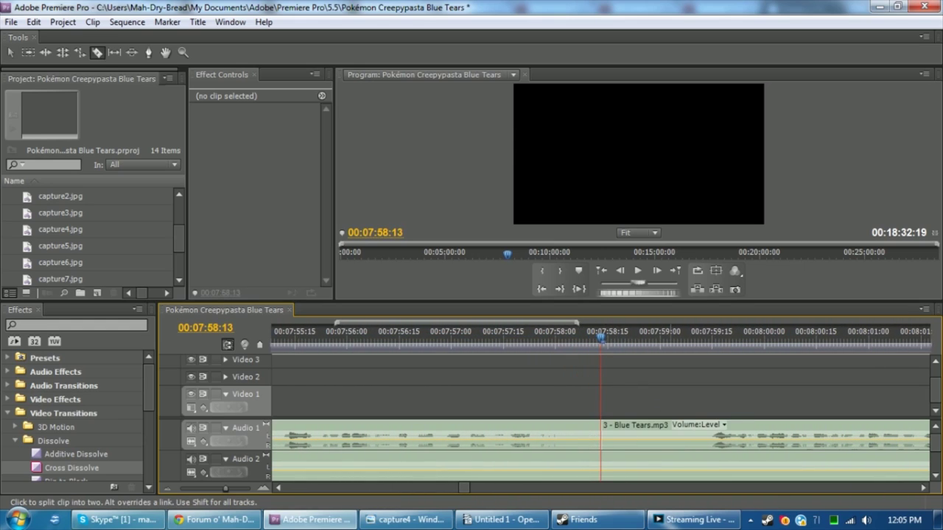
click(689, 435)
key(v)
drag(710, 433, 623, 433)
click(645, 403)
Play on past 00:08:03:06 and cut out the next narration pause on Audio 1, moving the following clip up to the cut
key(space)
key(c)
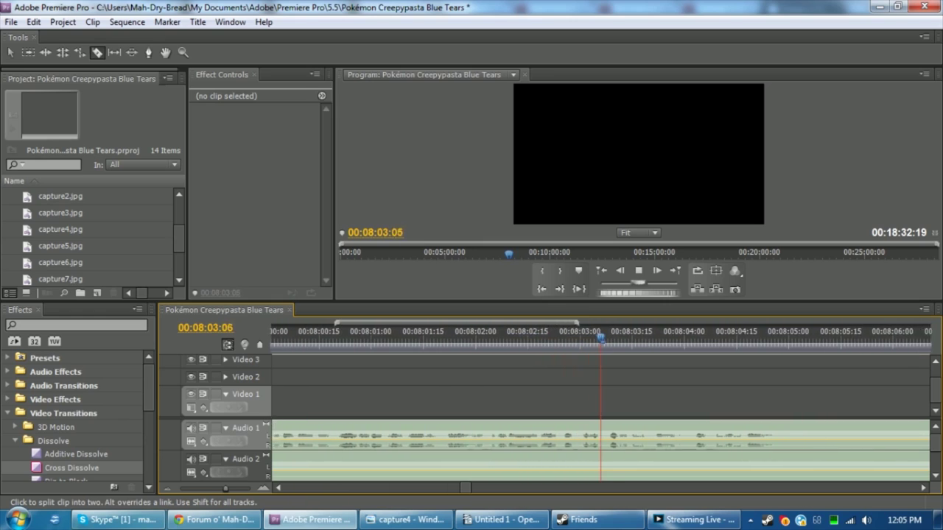
click(602, 436)
click(687, 436)
key(v)
drag(699, 435, 611, 435)
click(632, 402)
Continue playback and remove the narration pause at 00:08:12:21 on Audio 1, joining the clips at the cut
key(space)
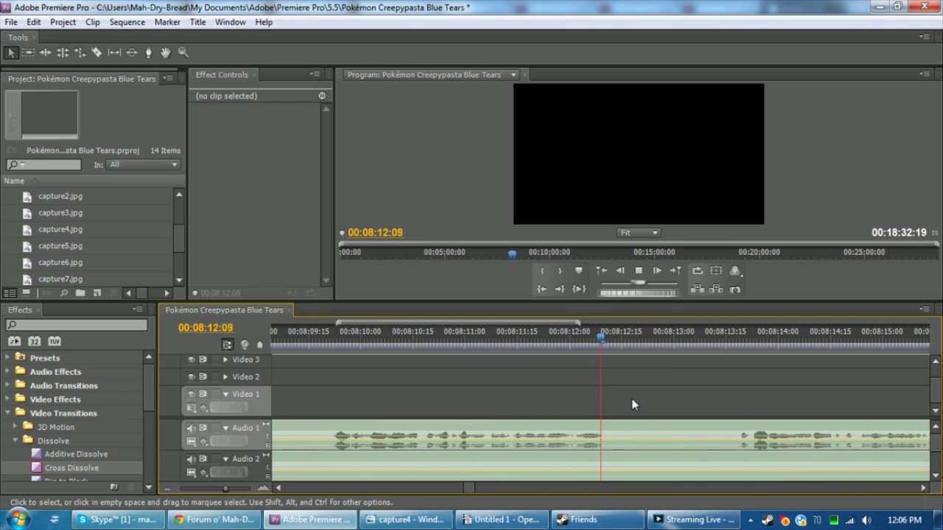
key(space)
key(c)
click(602, 433)
click(678, 433)
key(v)
drag(698, 431, 618, 432)
click(653, 395)
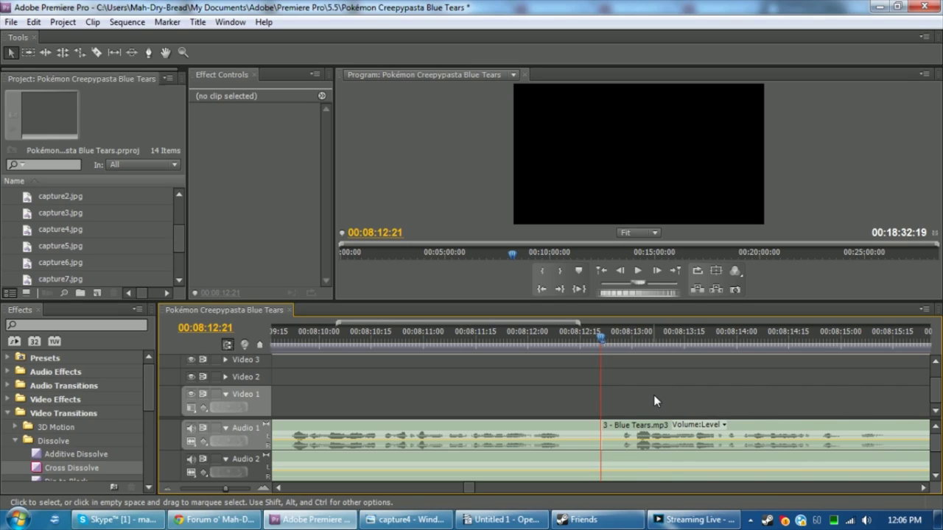
Listen on from 00:08:12:21 and cut the one-second narration pause at 00:08:18:28 out of Audio 1, closing the gap
key(space)
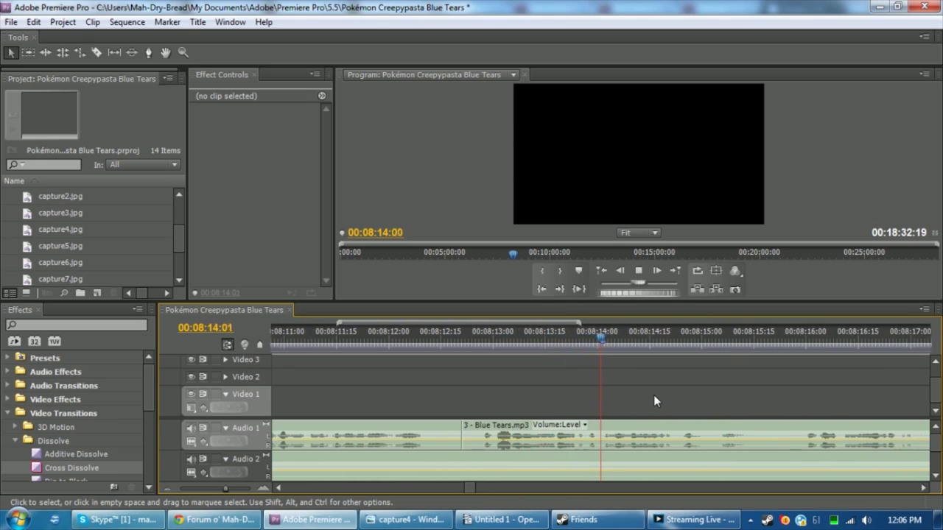
key(space)
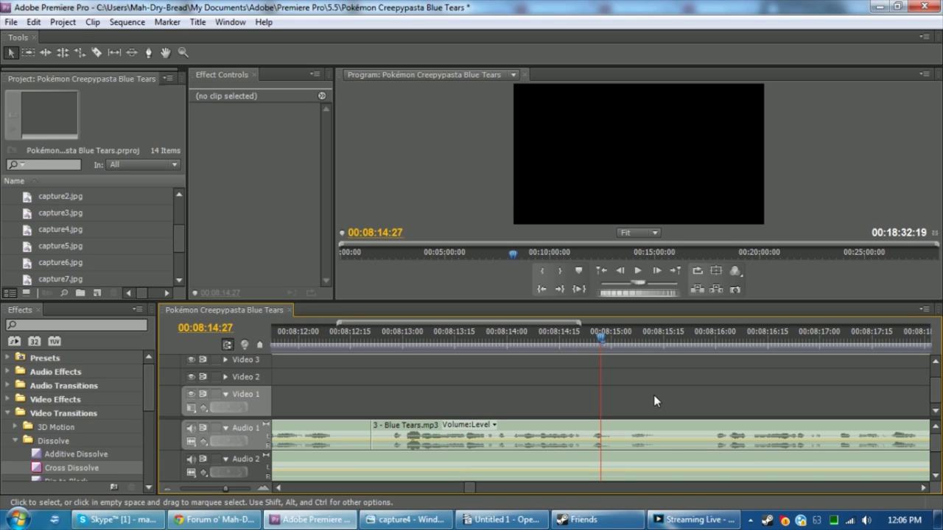
key(space)
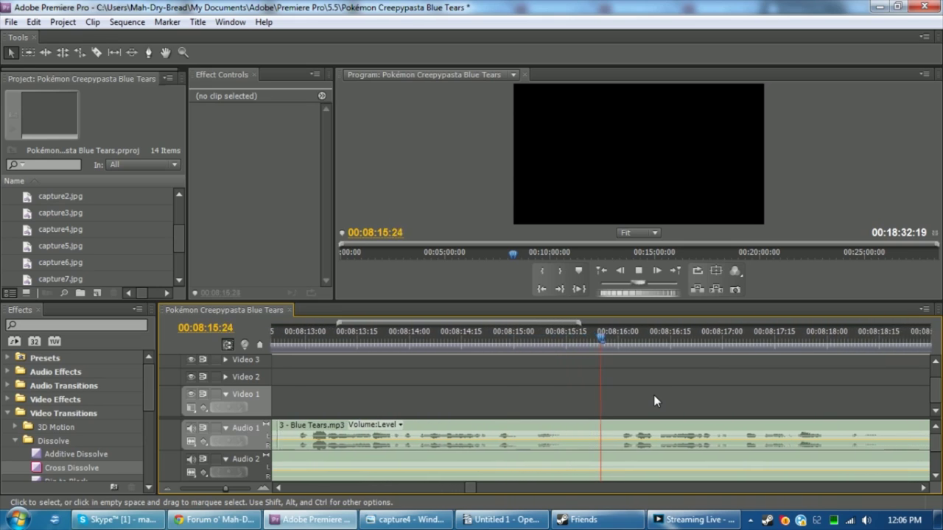
key(c)
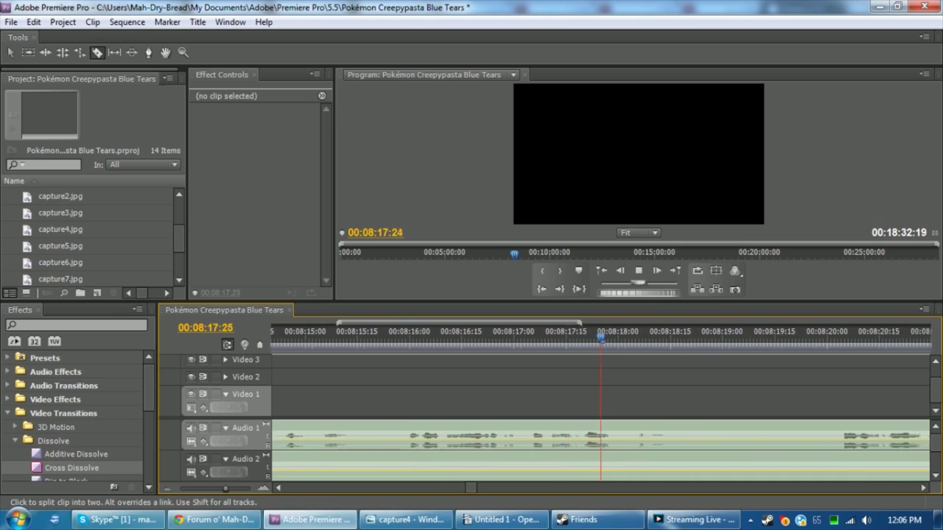
key(space)
click(601, 436)
click(705, 436)
key(v)
drag(730, 430, 629, 429)
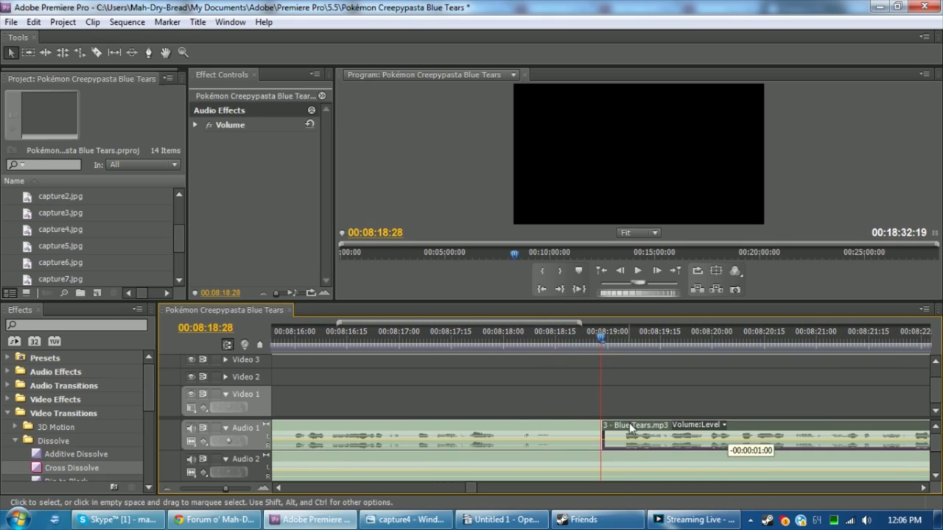
click(597, 404)
Listen to the background music from 00:08:18:28 with Audio 1 muted, and return the playhead to that cut
click(191, 428)
key(space)
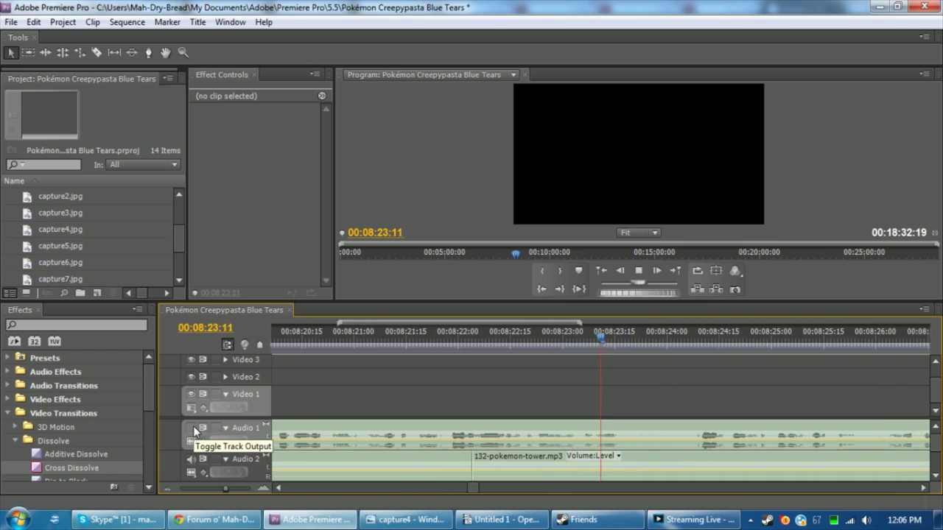
key(space)
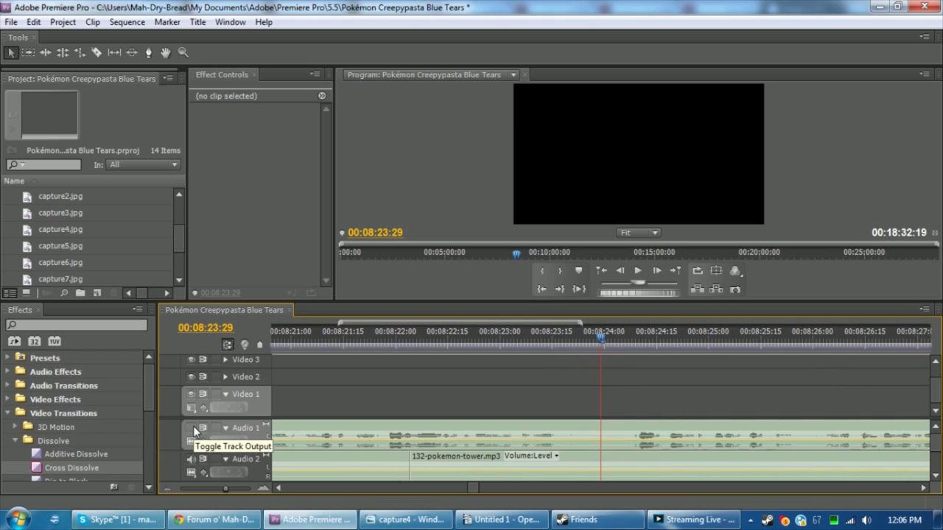
click(601, 270)
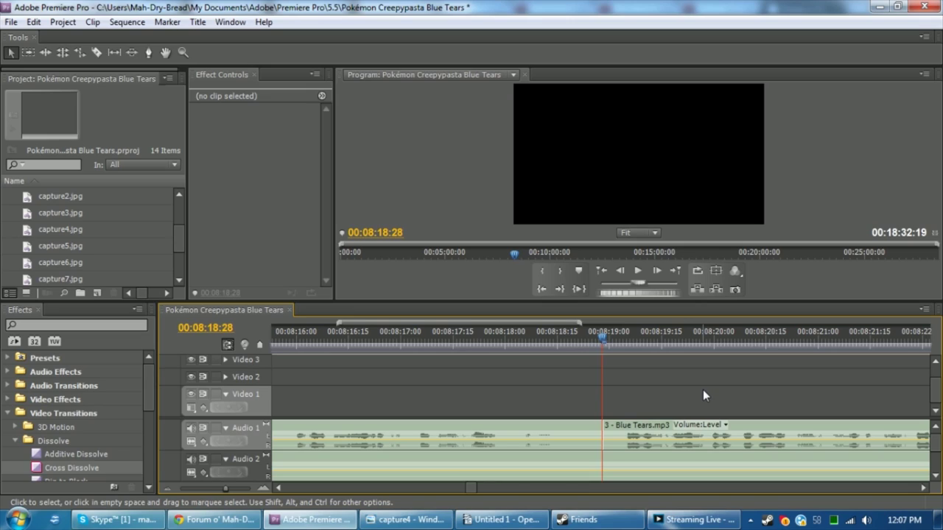
Play the narration from 00:08:18:28 to 00:08:29:03 to check its pauses
key(space)
key(c)
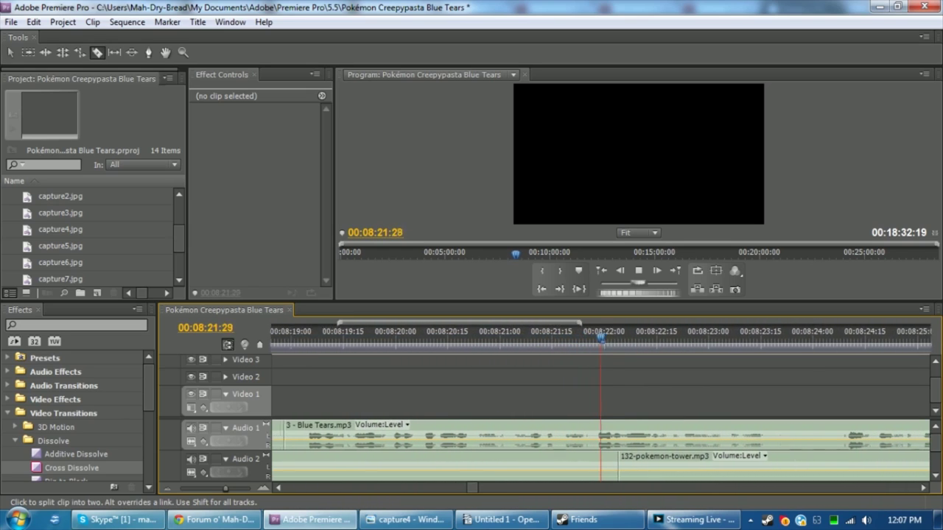
key(space)
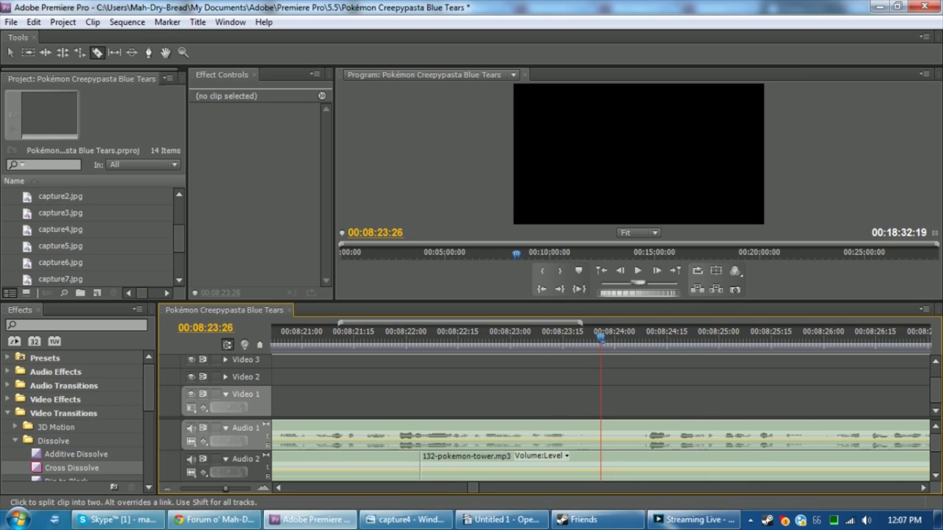
key(space)
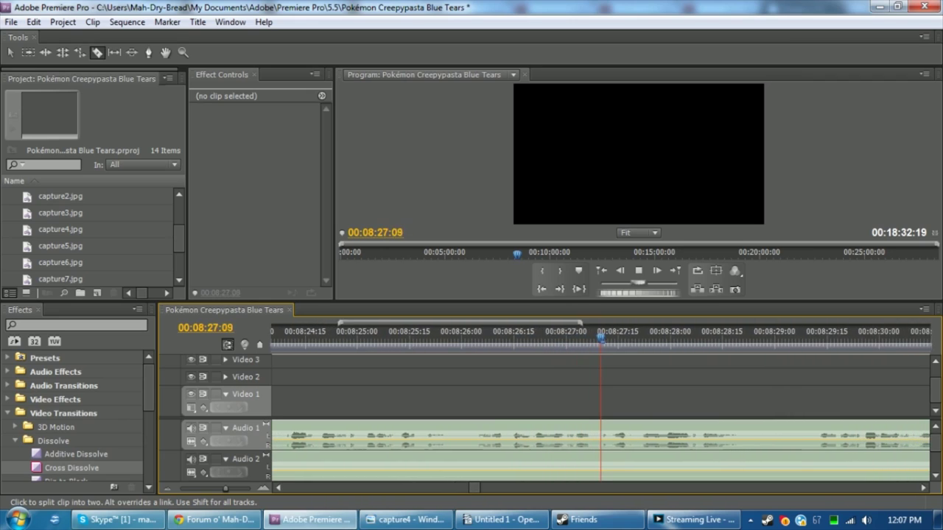
key(space)
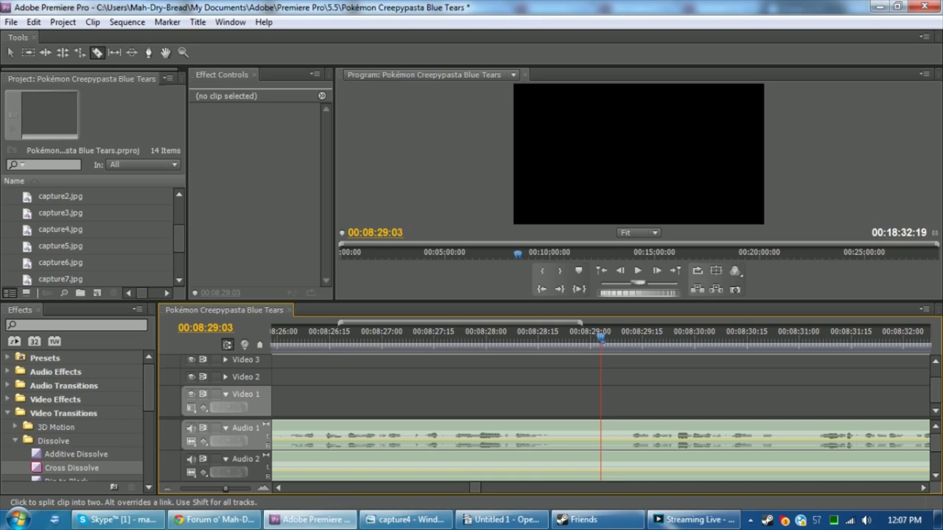
Play on and remove the narration pause at 00:08:33:23 on Audio 1, undoing the misplaced move and aligning the following clip with the cut
key(space)
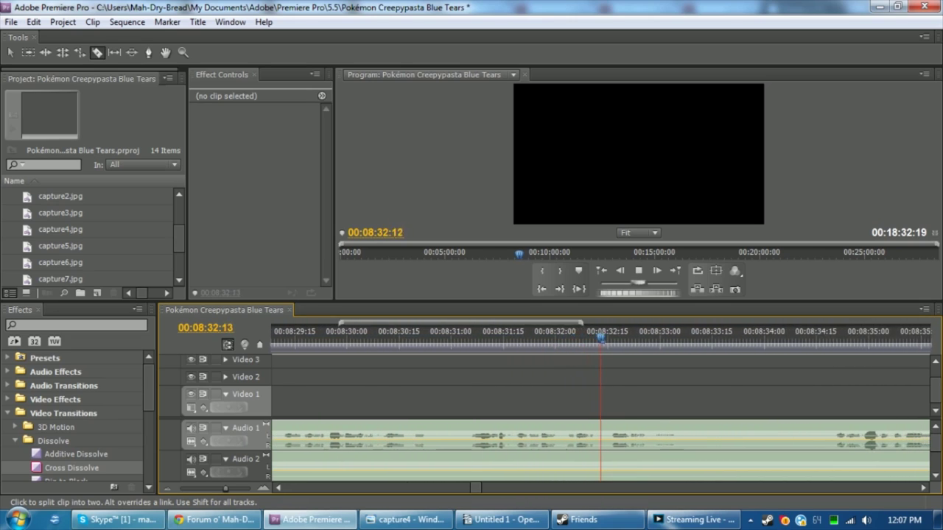
key(space)
key(ctrl+k)
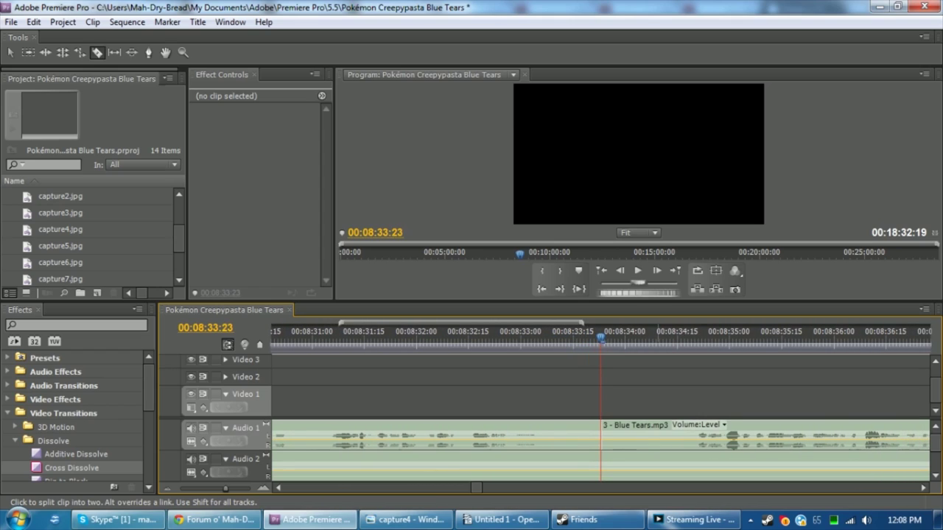
key(v)
drag(630, 428, 619, 418)
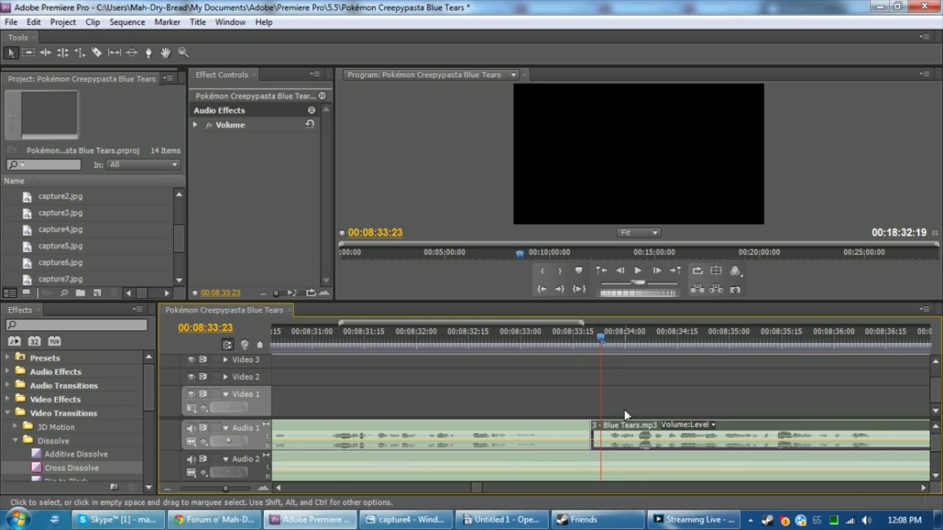
key(ctrl+z)
drag(744, 432, 681, 396)
click(681, 395)
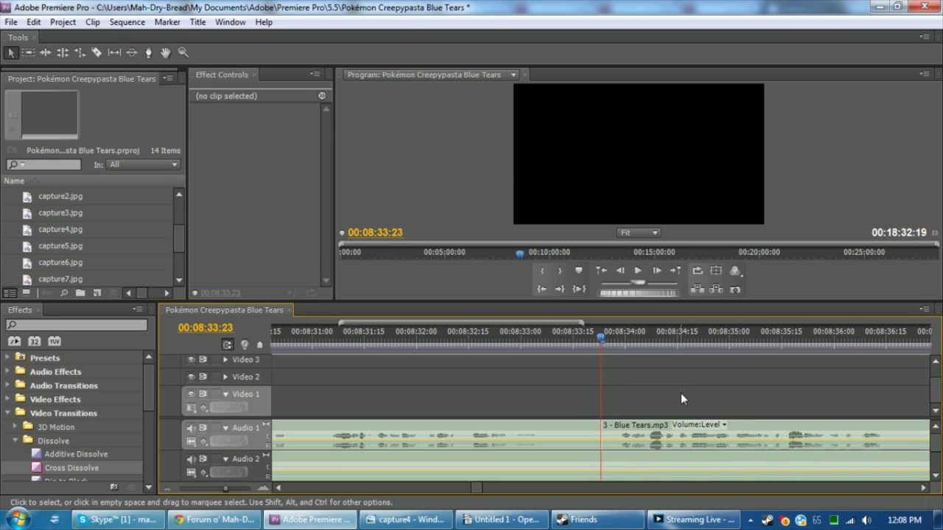
Shorten the narration pause at 00:08:37:01 on Audio 1 and join the following clip to the cut
key(space)
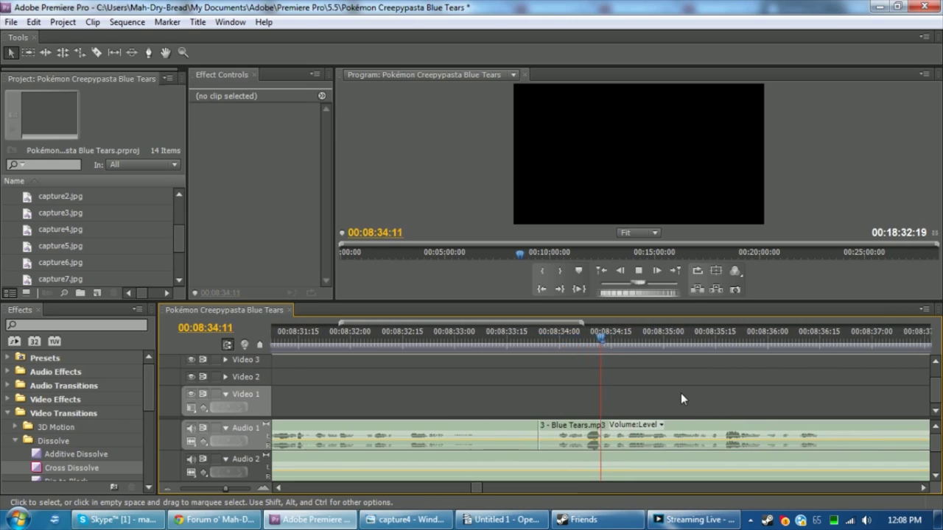
key(c)
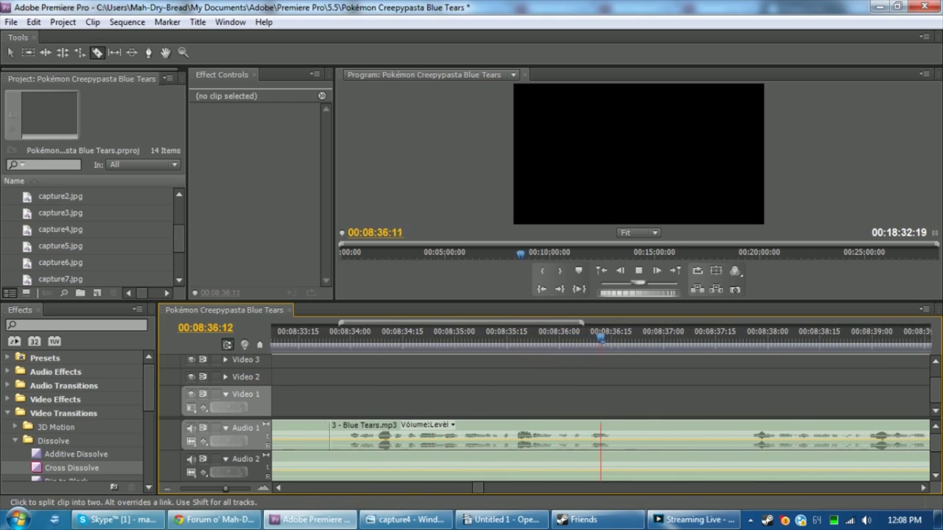
key(space)
click(602, 435)
click(665, 434)
key(v)
mouse_move(680, 432)
mouse_down()
mouse_move(638, 434)
mouse_move(663, 431)
mouse_up()
click(653, 381)
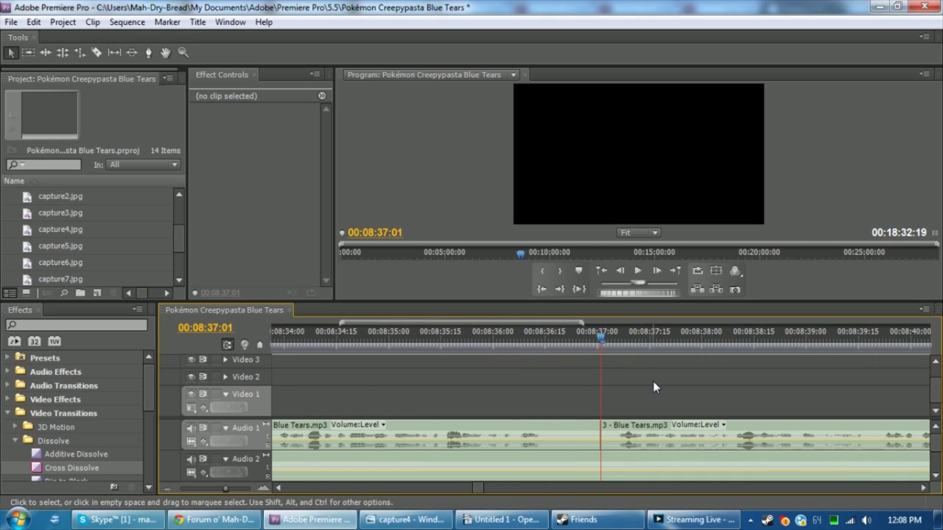
Play the narration on from 00:08:37:01 and remove the pause at 00:08:49:23 on Audio 1, closing the gap
key(space)
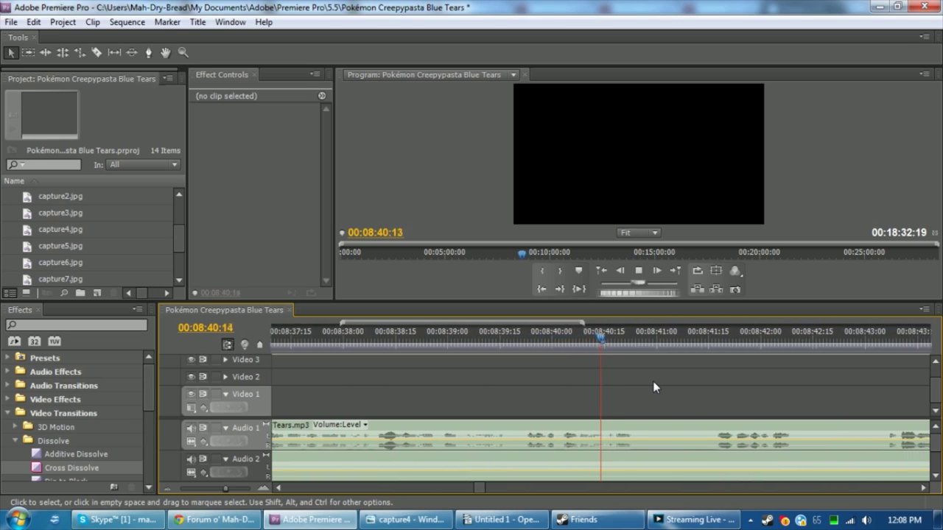
key(space)
key(space)
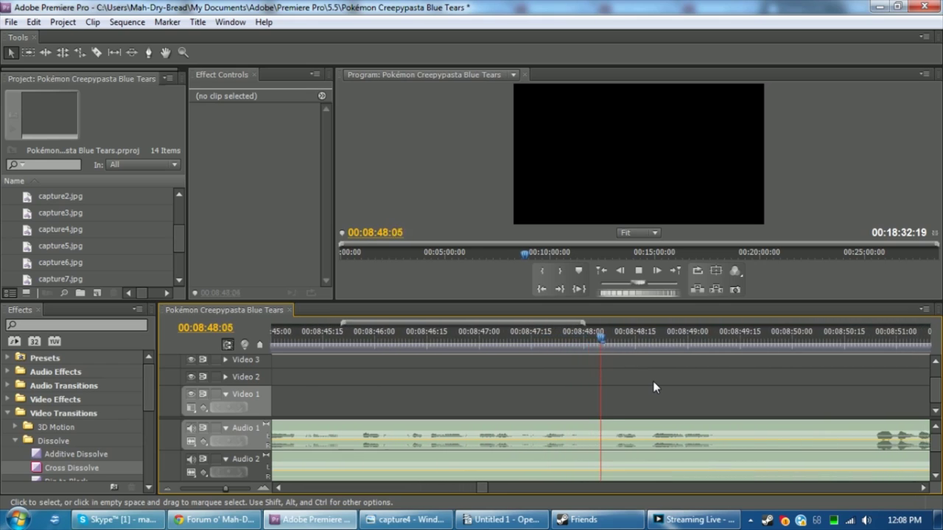
key(space)
key(c)
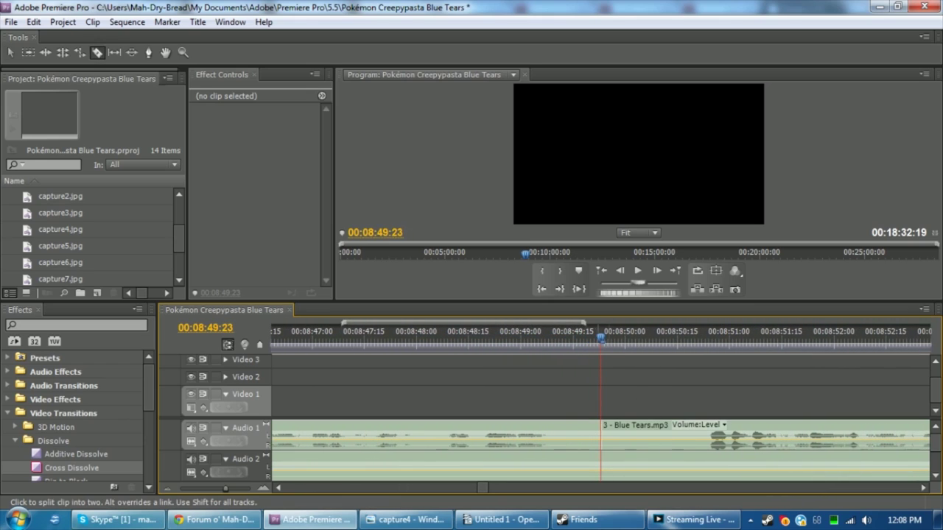
click(688, 429)
key(v)
drag(711, 427, 624, 430)
click(643, 400)
Compare the end of the capture4 text in Windows Photo Viewer with the narration played up to 00:08:55:14 in Premiere Pro
click(434, 525)
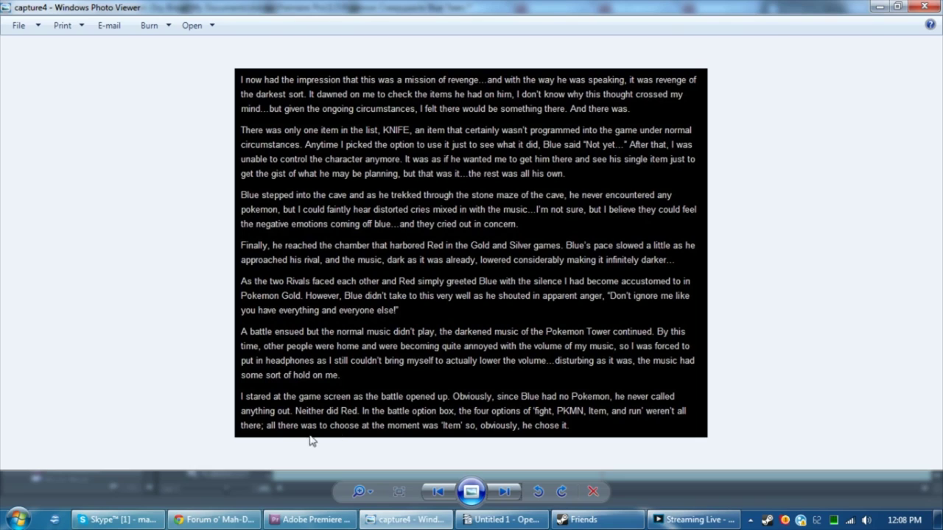
click(315, 519)
key(space)
key(c)
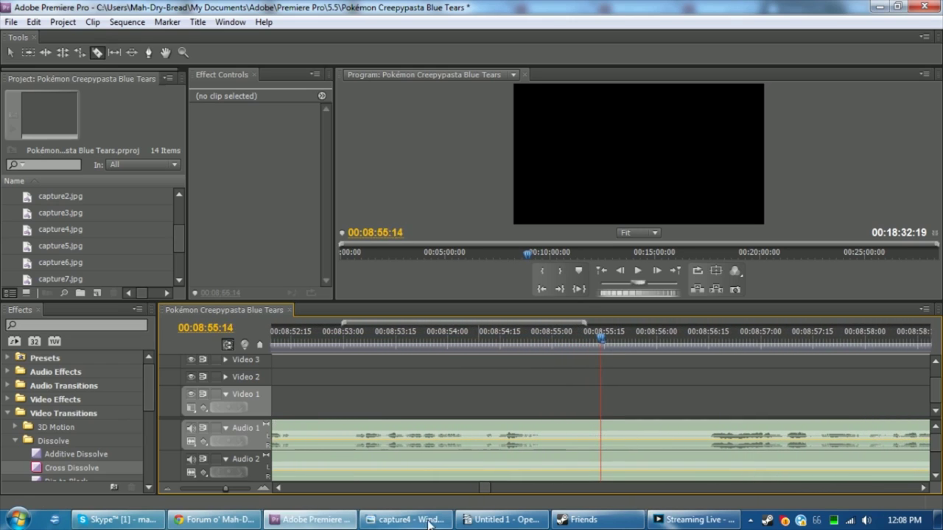
click(341, 519)
click(319, 521)
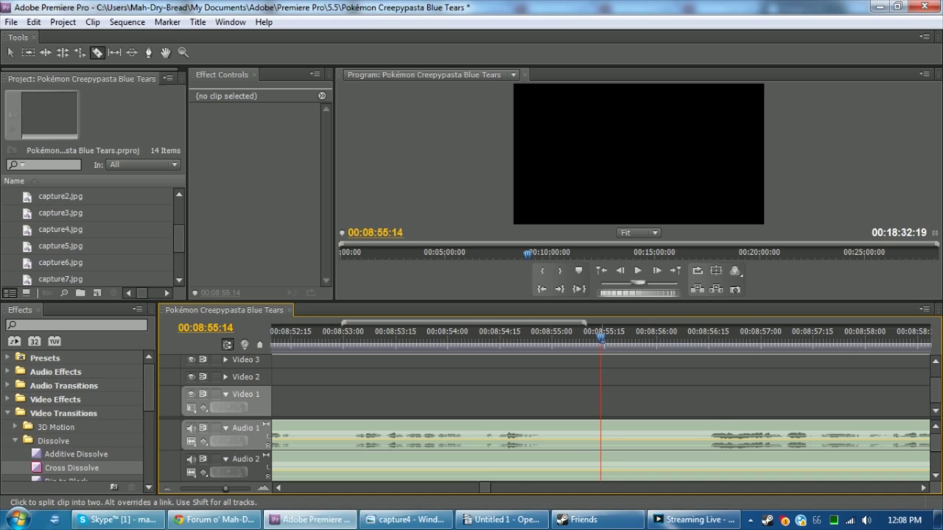
Remove the narration pause at 00:08:55:14 on Audio 1 and move the following clip up to the playhead
click(683, 435)
key(v)
drag(709, 433, 625, 430)
click(664, 381)
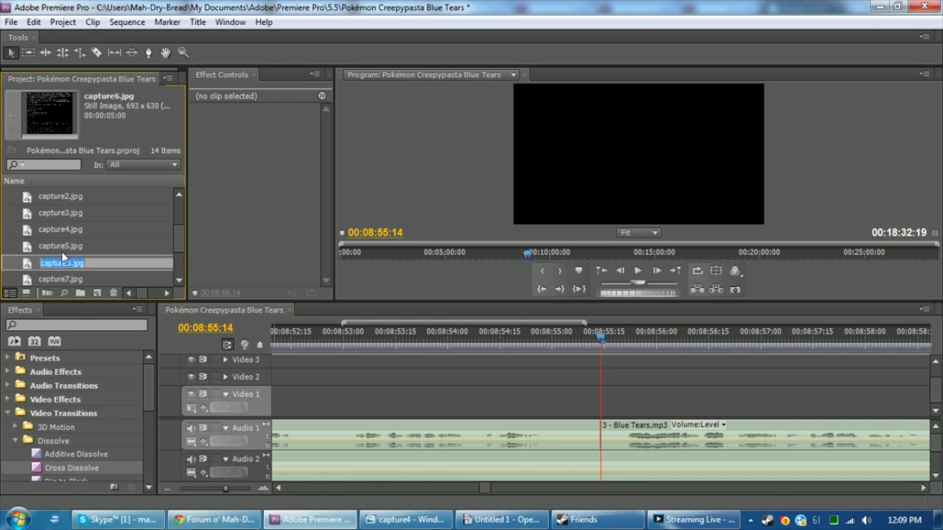
Place capture5.jpg on Video 1 starting at 00:08:55:14, scale it to the frame size, and return the playhead to its start
drag(59, 245, 604, 401)
right_click(621, 402)
click(655, 381)
click(653, 346)
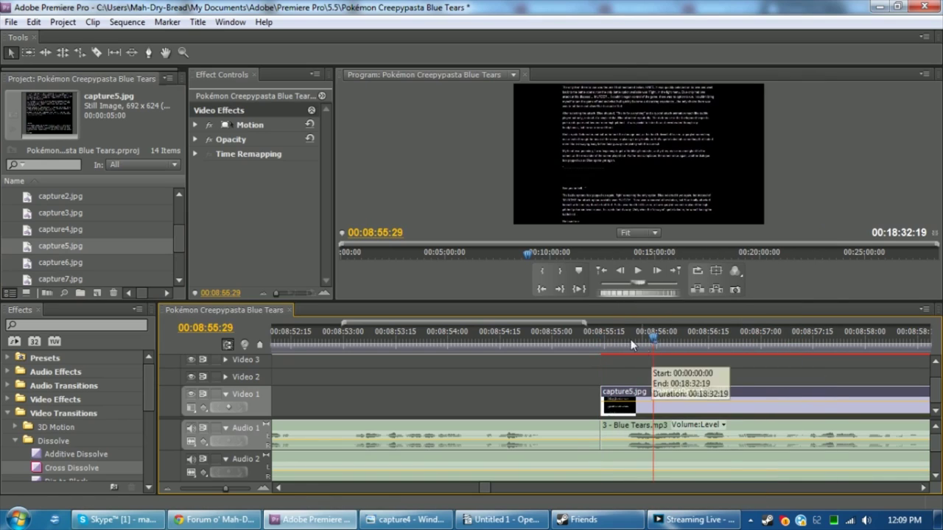
click(584, 339)
click(646, 372)
click(673, 273)
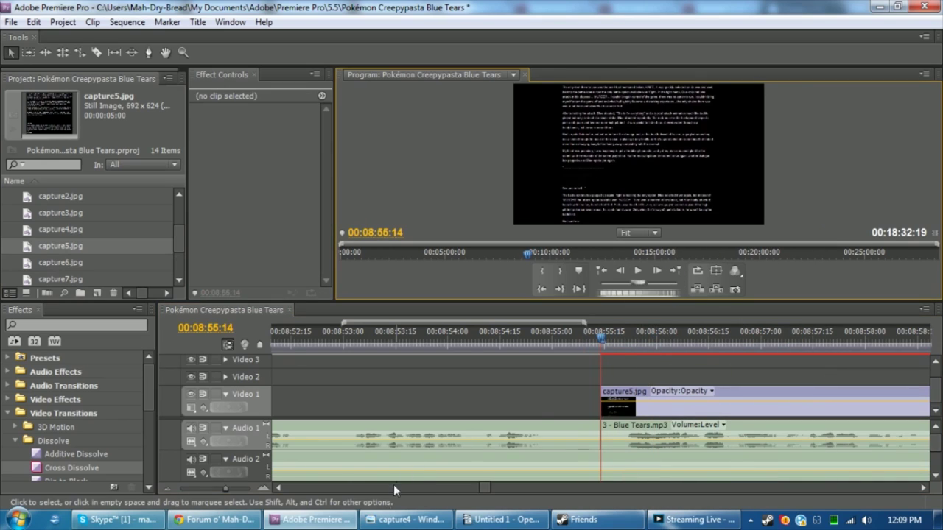
Advance Windows Photo Viewer to capture5 for reading along, and return to Premiere Pro to save the project
click(412, 522)
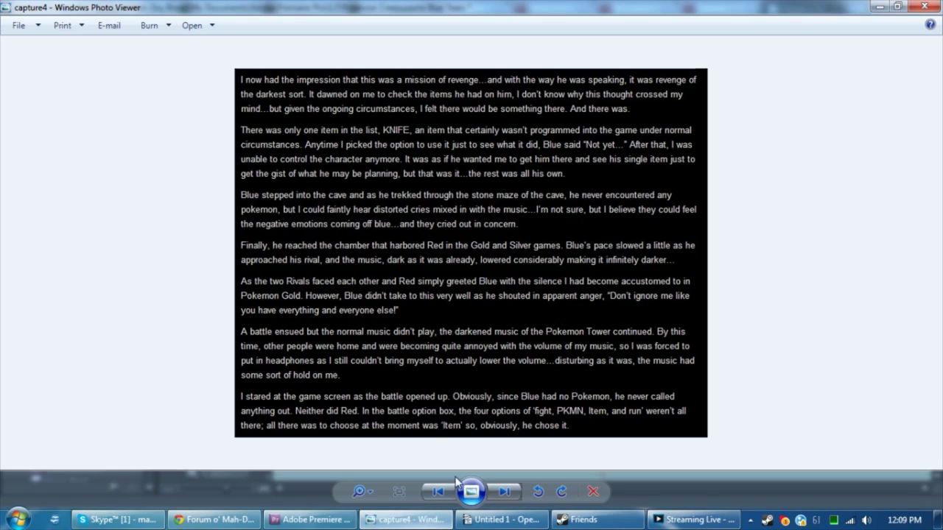
click(505, 492)
mouse_move(335, 521)
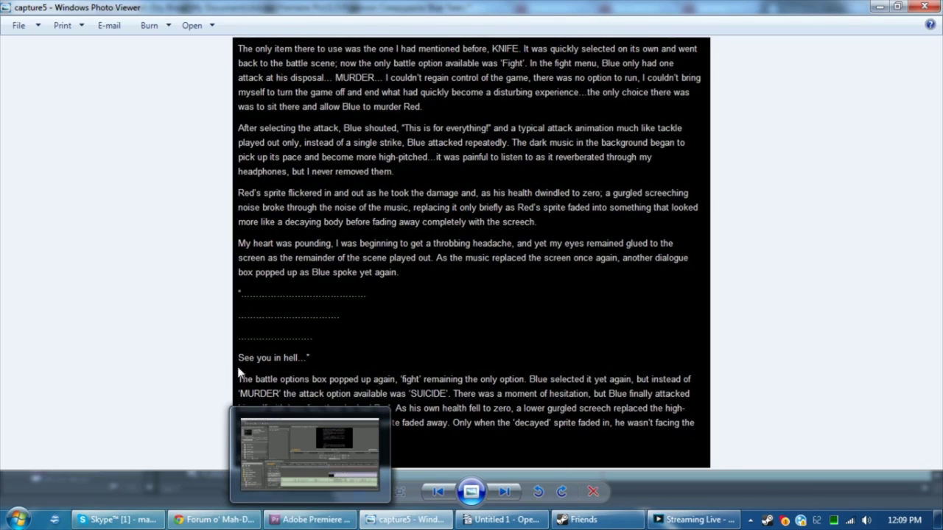
click(313, 519)
key(ctrl+s)
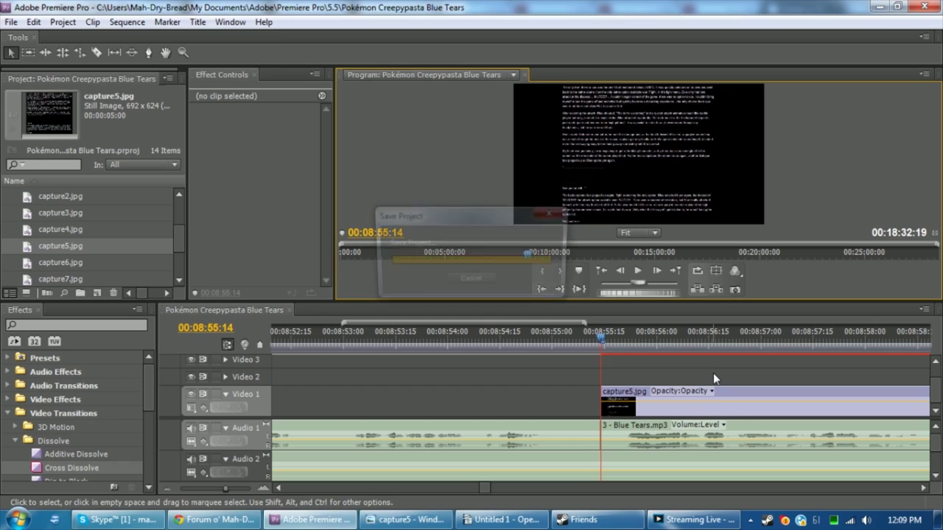
Play the narration on from 00:08:55:14 and remove the pause at 00:09:00:10 on Audio 1, closing the gap
key(space)
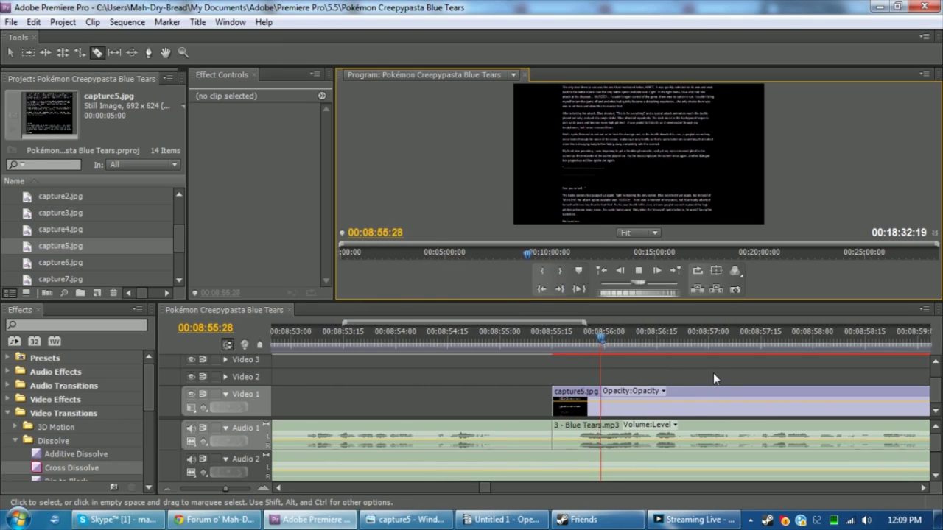
key(c)
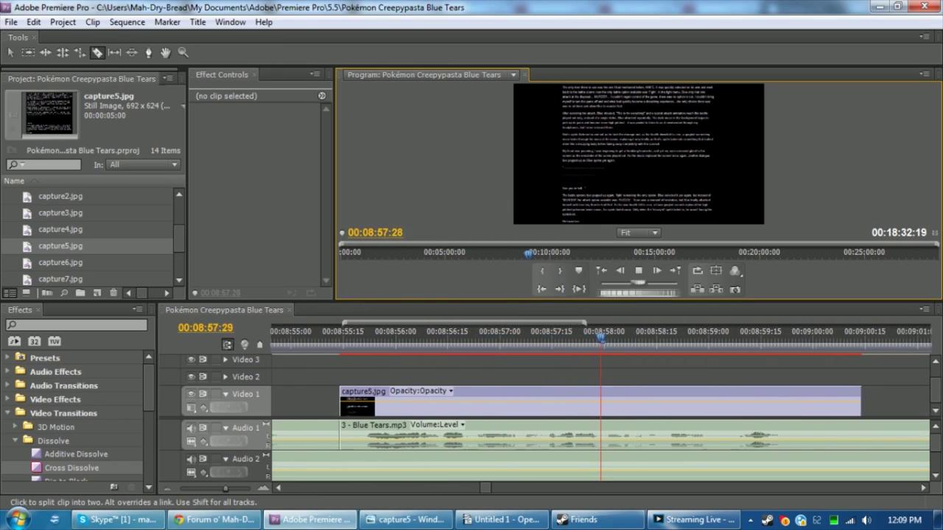
click(611, 436)
key(ctrl+z)
click(608, 436)
click(687, 438)
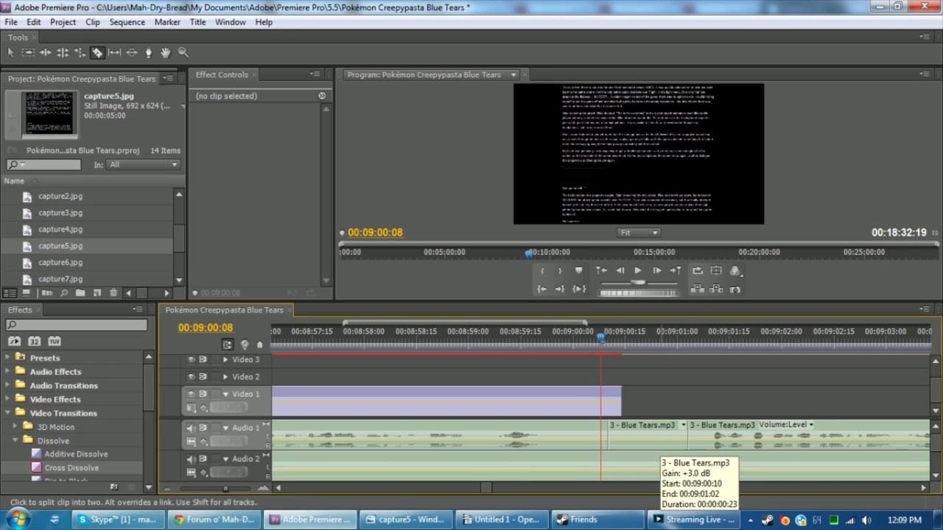
key(v)
drag(789, 430, 694, 409)
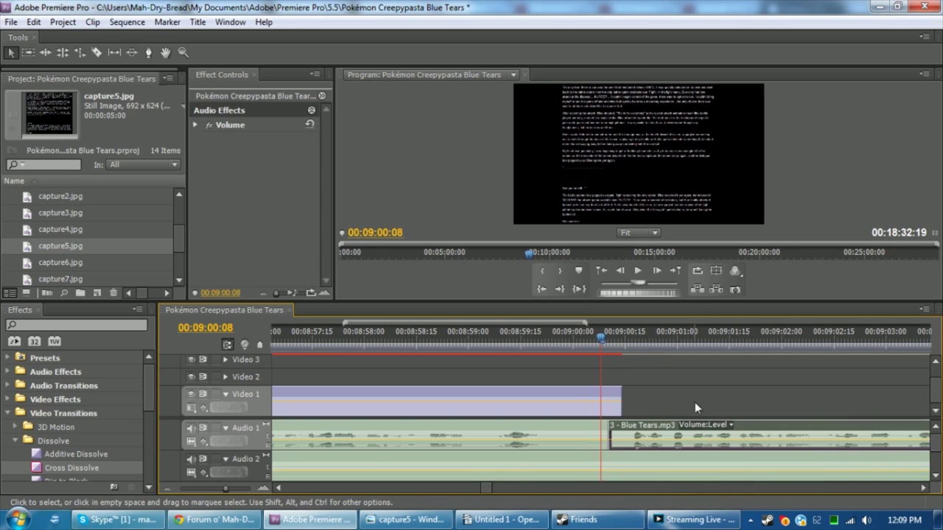
click(696, 397)
Play the narration on and remove the pause at 00:09:07:13 on Audio 1, moving the following clip up to the playhead
key(space)
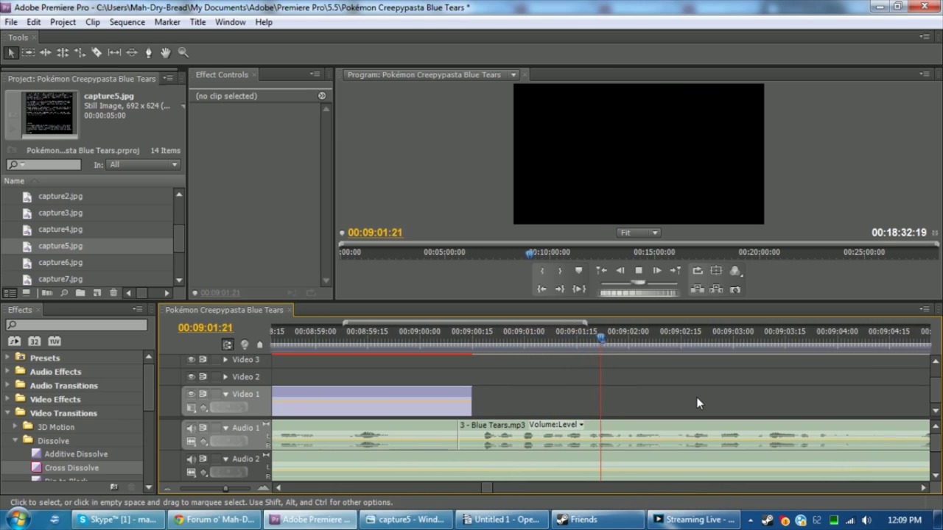
key(c)
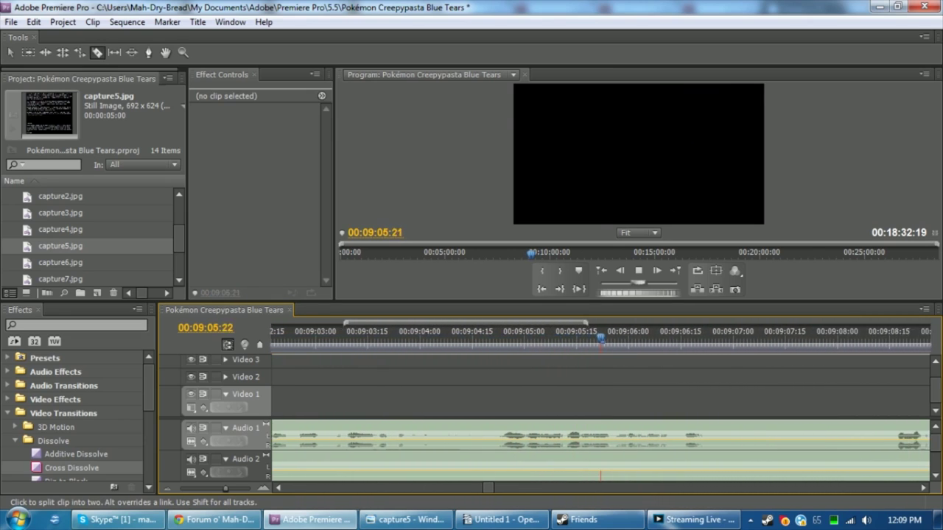
key(space)
click(602, 436)
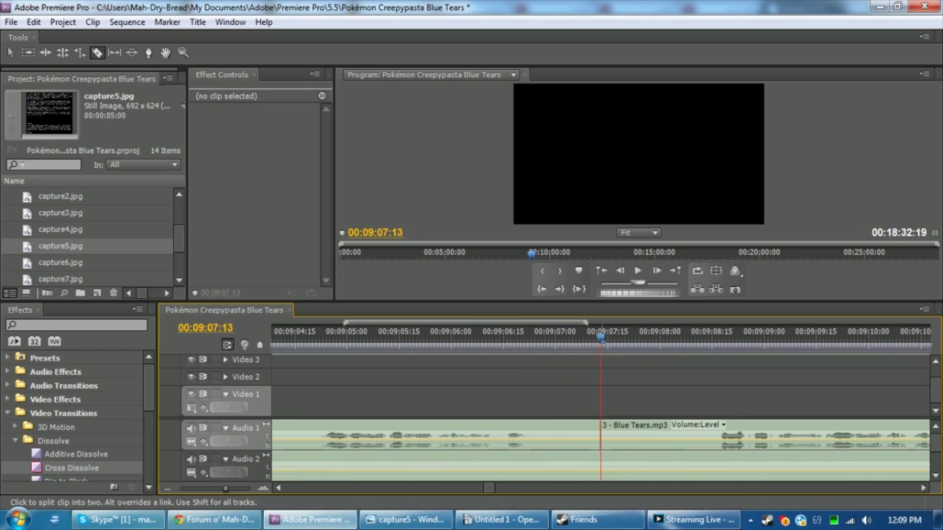
click(702, 436)
key(v)
drag(723, 434, 623, 431)
click(653, 391)
Play the narration on and remove the pause at 00:09:22:06 on Audio 1, closing the gap
key(space)
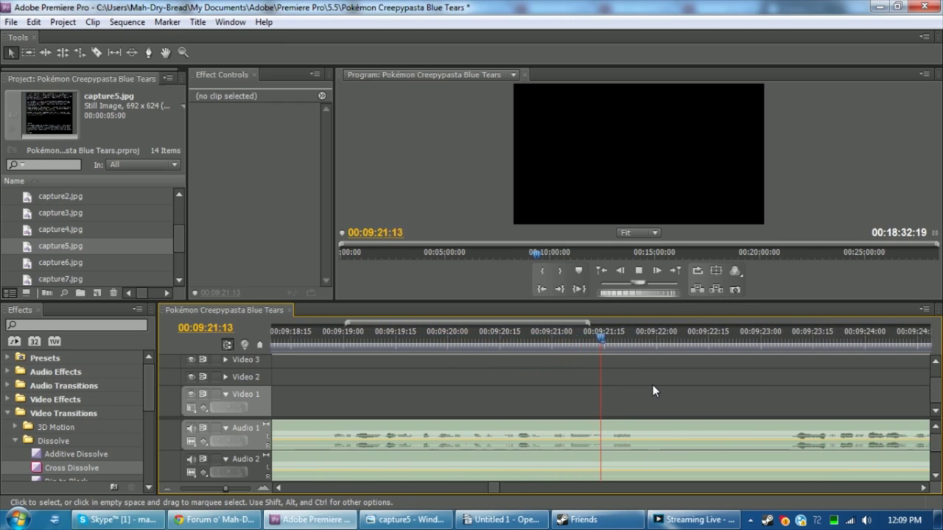
key(space)
key(c)
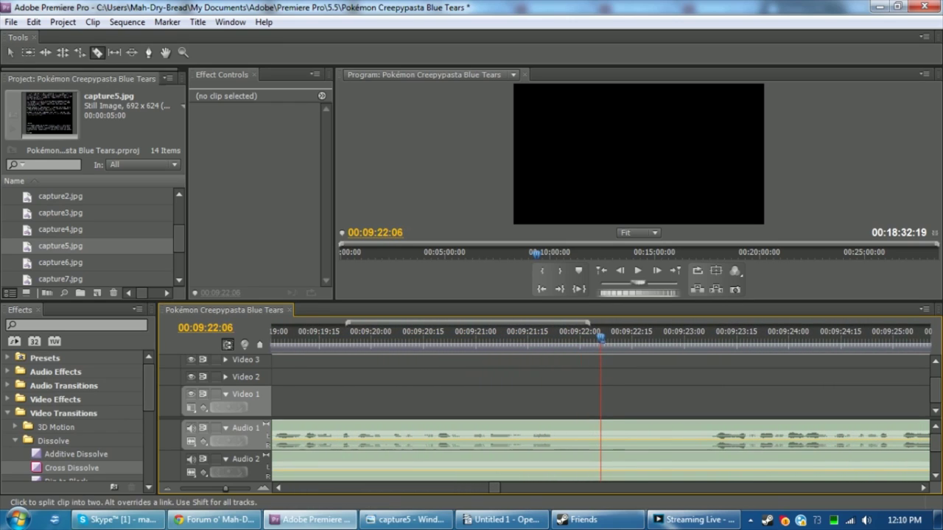
key(v)
mouse_move(706, 430)
mouse_down()
mouse_move(614, 433)
mouse_move(710, 442)
mouse_up()
click(642, 402)
Play the narration on and cut out the pause at 00:09:26:14 on Audio 1, moving the following clip up
key(space)
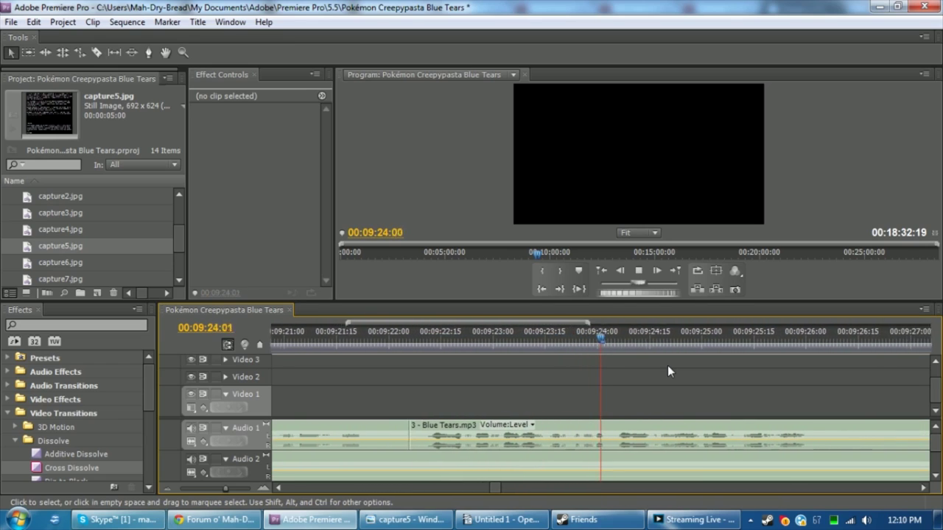
key(space)
key(c)
click(602, 438)
click(675, 438)
key(v)
drag(691, 439, 634, 438)
click(650, 394)
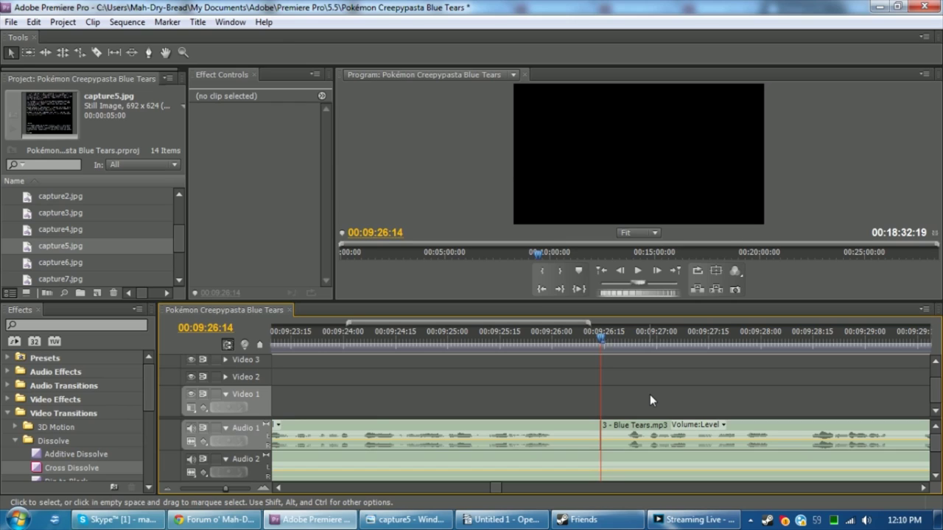
Play the narration on and remove the pause at 00:09:38:26 on Audio 1, closing the gap
key(space)
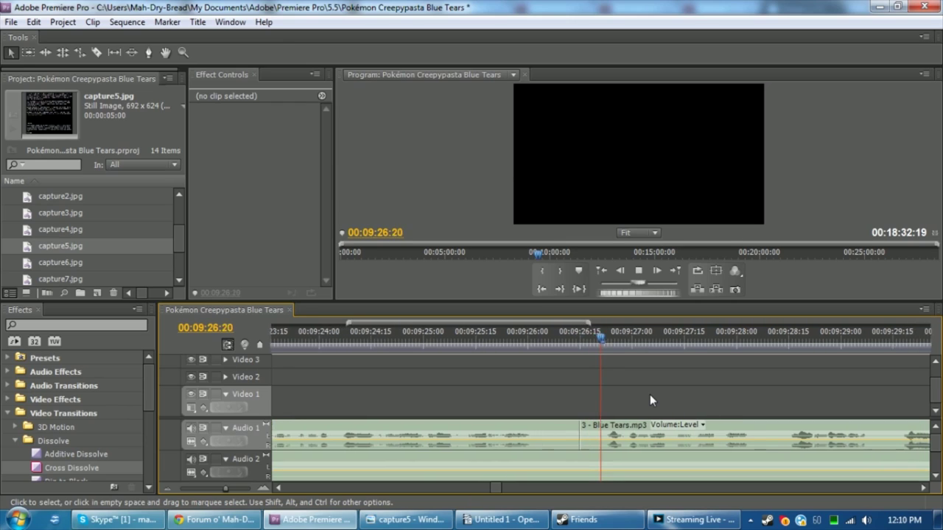
key(c)
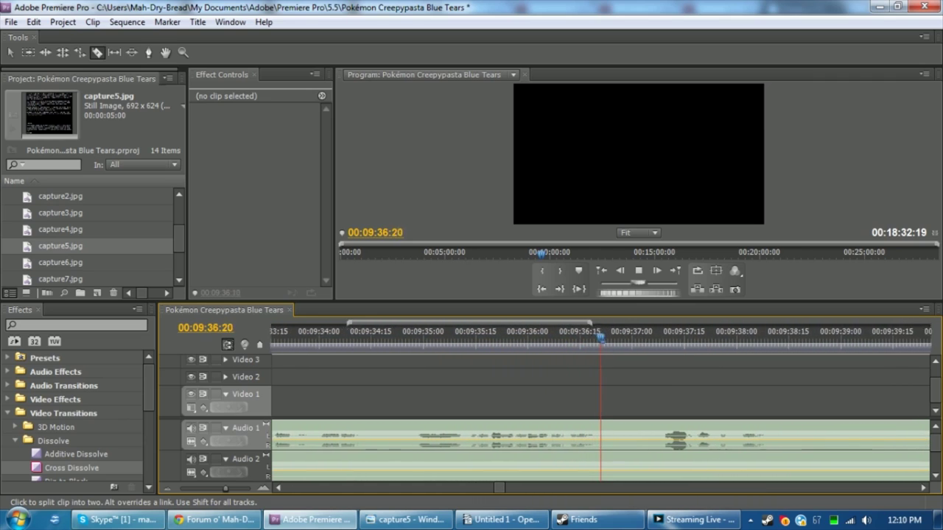
key(space)
click(692, 434)
key(v)
drag(740, 435, 647, 433)
click(665, 400)
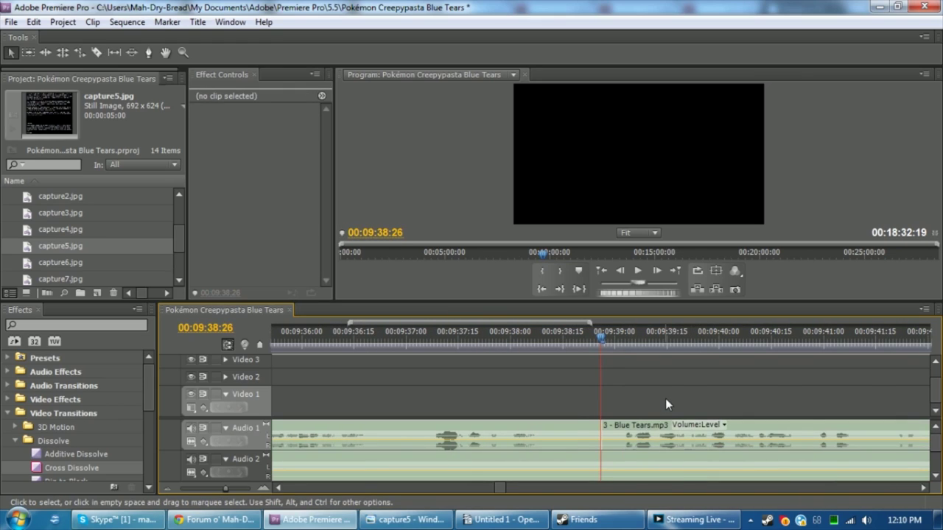
Try splitting off a 00:00:02:04 segment of the 132-pokemon-tower.mp3 music on Audio 2, starting at 00:09:43:18
key(space)
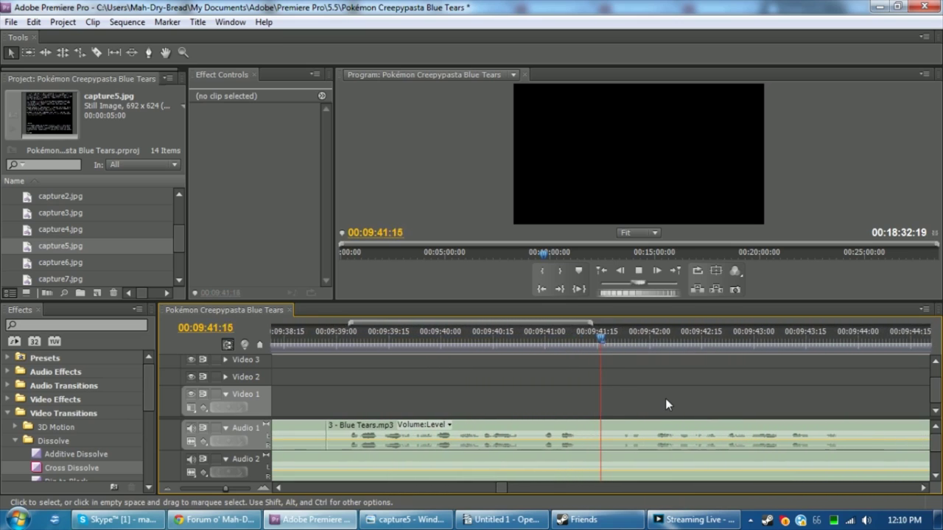
key(space)
key(c)
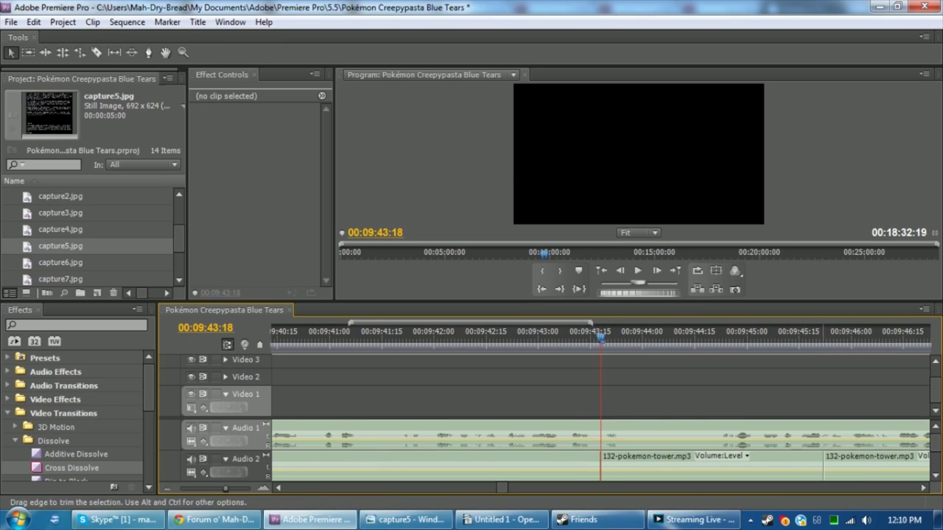
key(v)
Try setting the split-off music segment on Audio 2 to 200% speed, and play that passage back
click(742, 456)
right_click(628, 461)
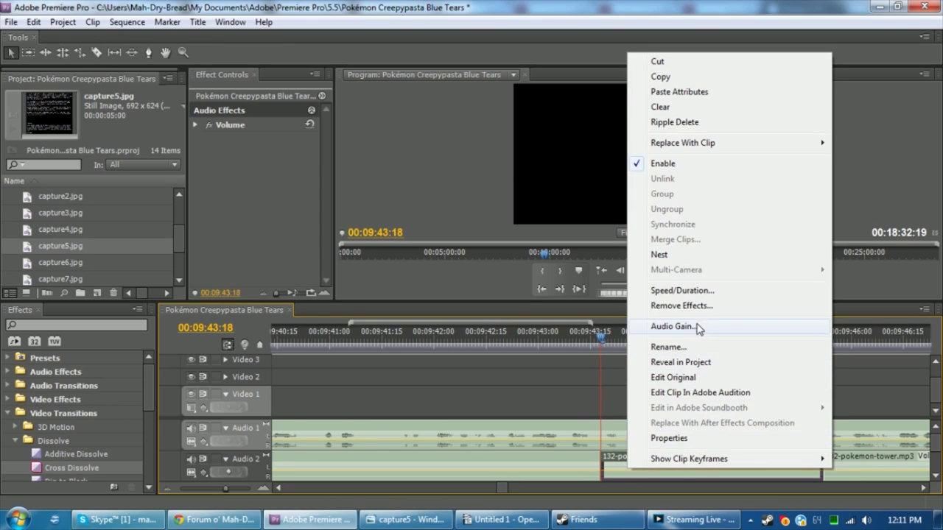
click(695, 289)
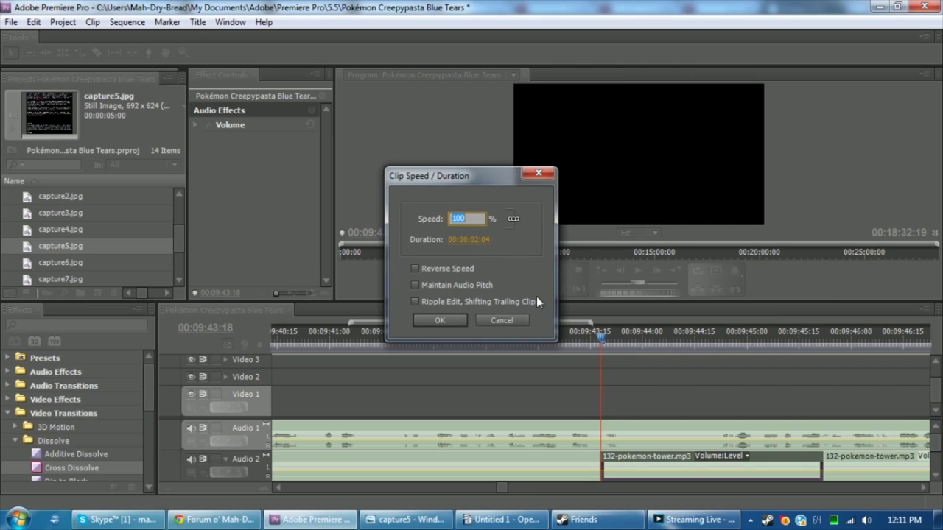
key(Left)
key(shift+Right)
text(2)
click(430, 323)
click(649, 370)
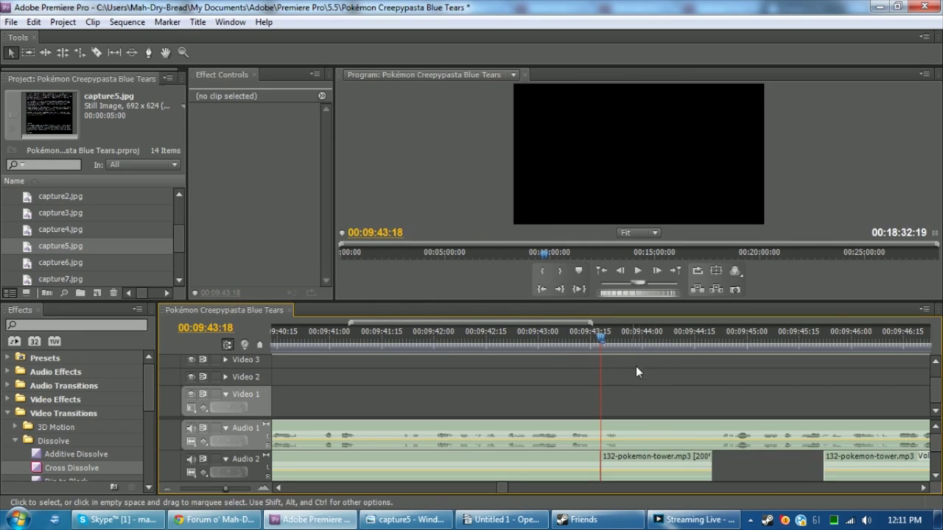
click(532, 335)
key(space)
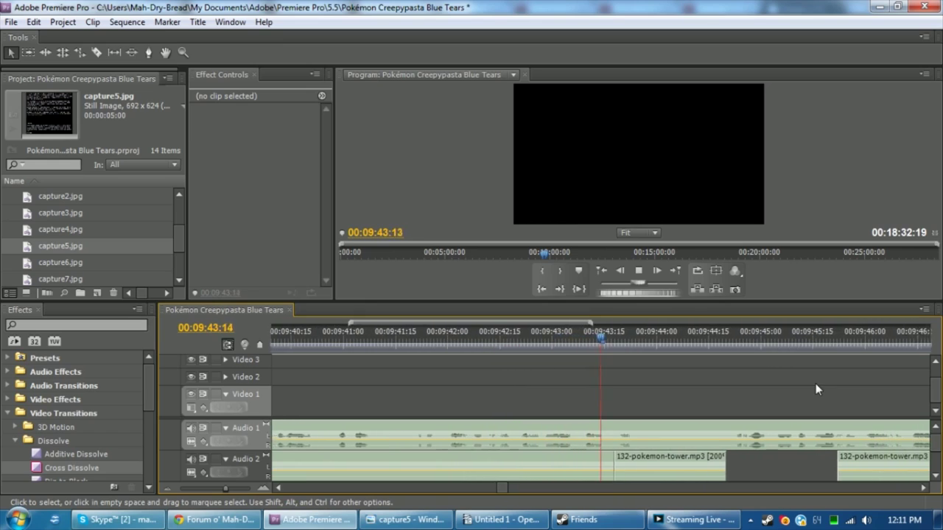
key(space)
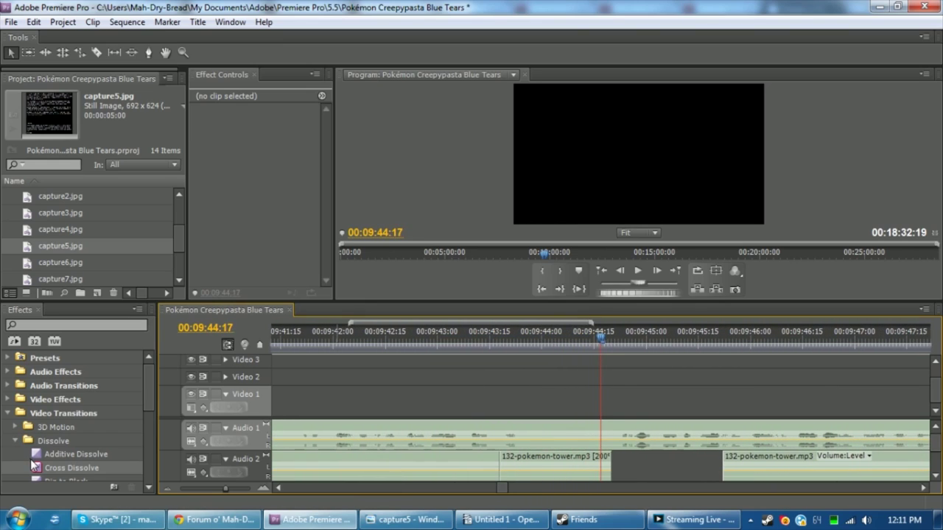
Try a Constant Power crossfade at the 00:09:43:18 music cut on Audio 2, and play the transition
click(9, 386)
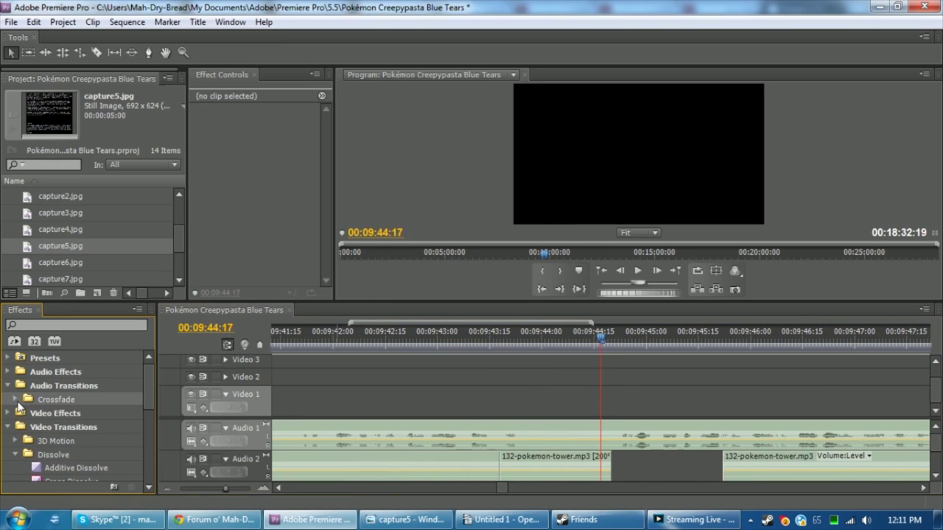
click(16, 400)
click(66, 426)
drag(67, 426, 500, 465)
click(437, 371)
click(382, 339)
key(space)
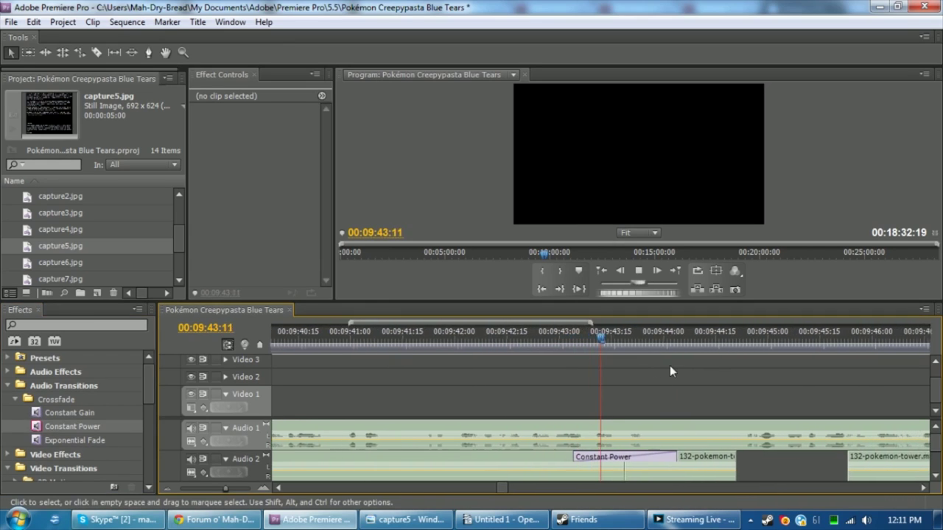
key(space)
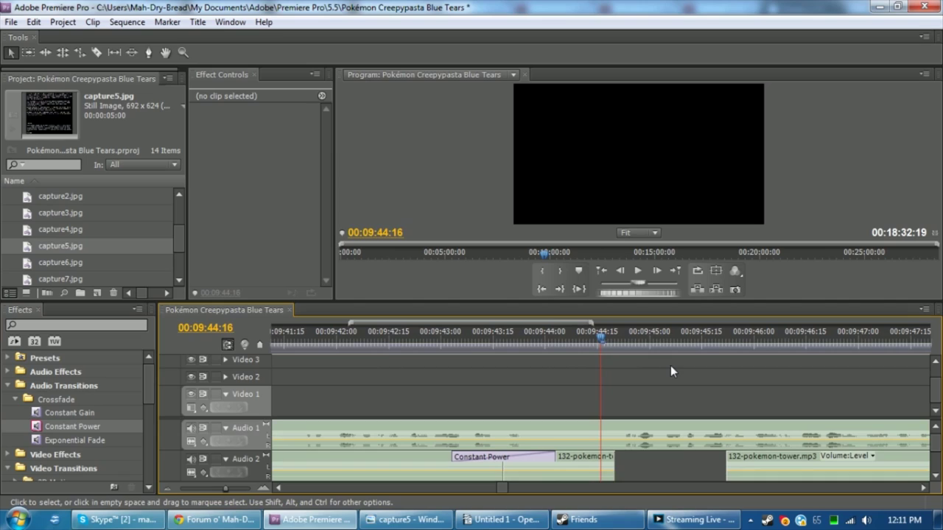
Undo the crossfade, the speed change and the music cuts on Audio 2
key(ctrl+z)
key(ctrl+z)
key(ctrl+z)
key(ctrl+z)
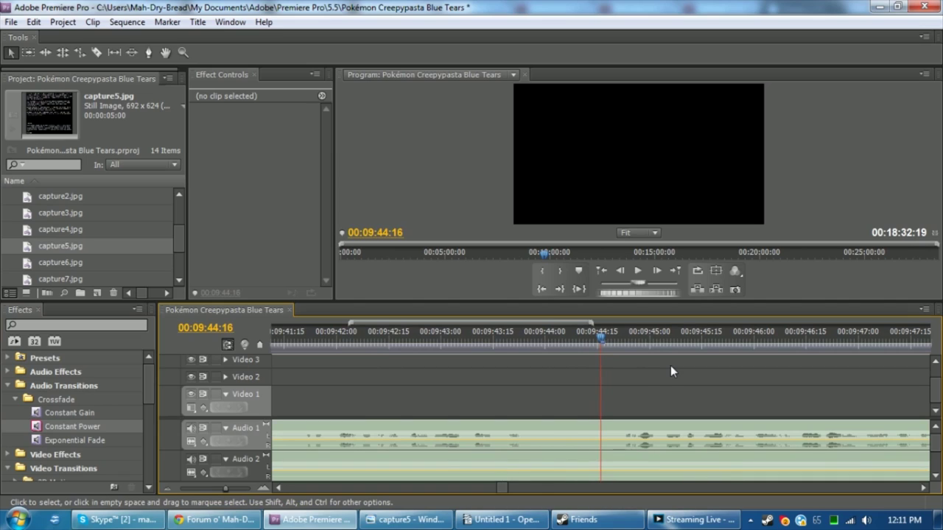
Replay the narration from 00:09:40:00 and remove the pause at 00:09:49:17 on Audio 1, closing the gap
key(Up)
key(Up)
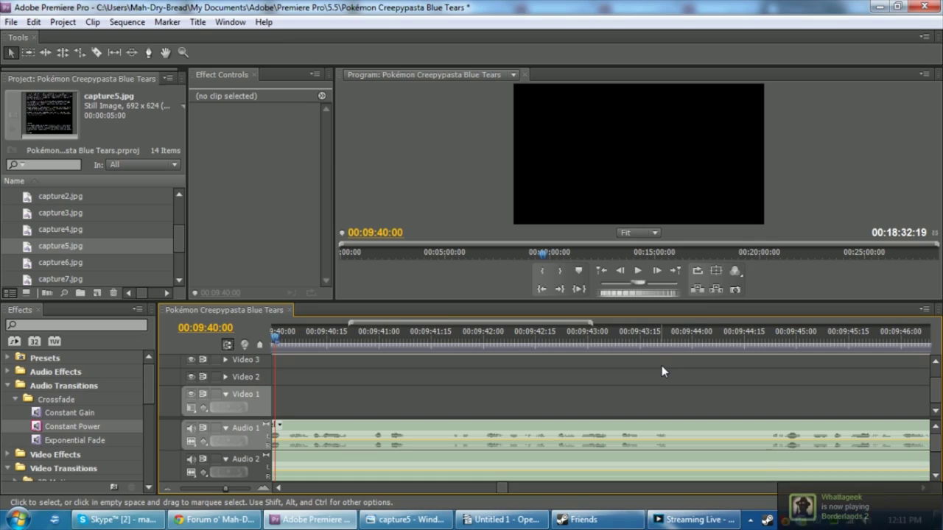
key(space)
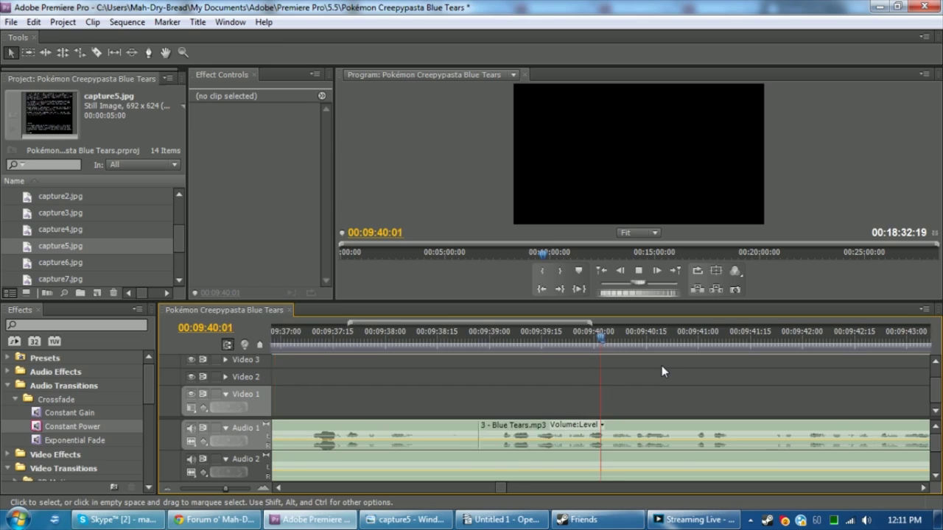
key(c)
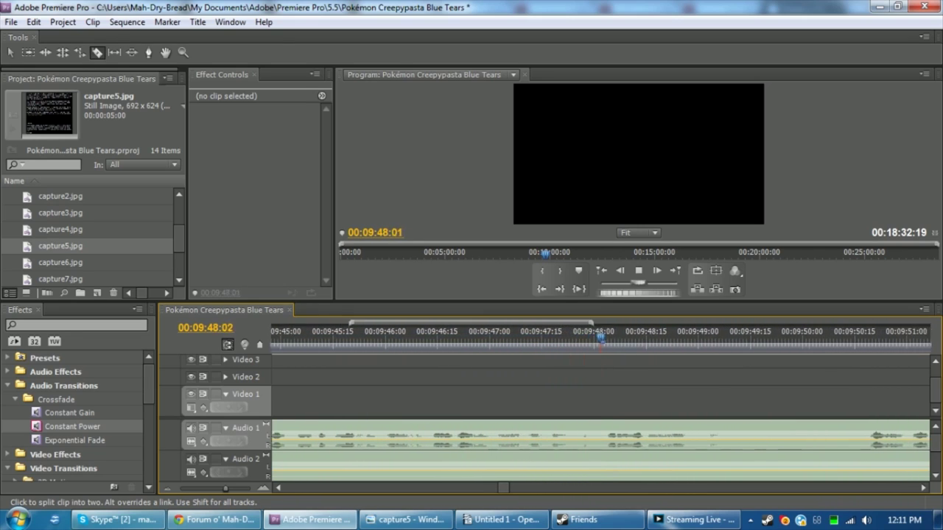
key(space)
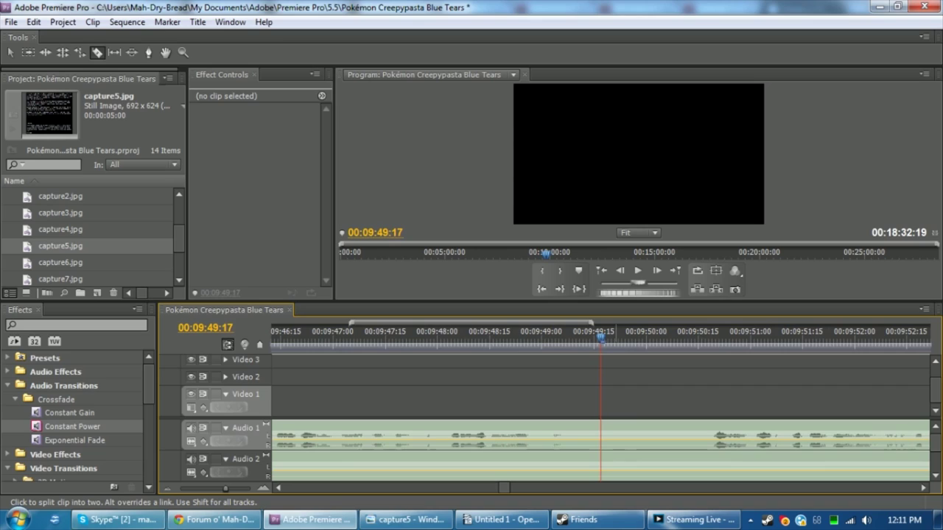
click(601, 436)
click(684, 439)
key(v)
drag(706, 435, 626, 434)
click(644, 402)
Remove the narration pause at about 00:09:59:25 on Audio 1, closing the gap, and play the join
key(space)
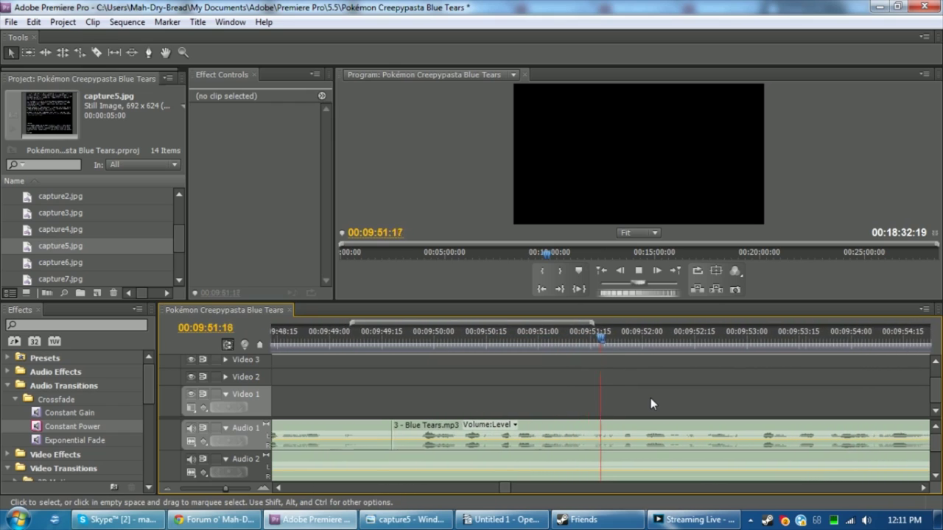
key(c)
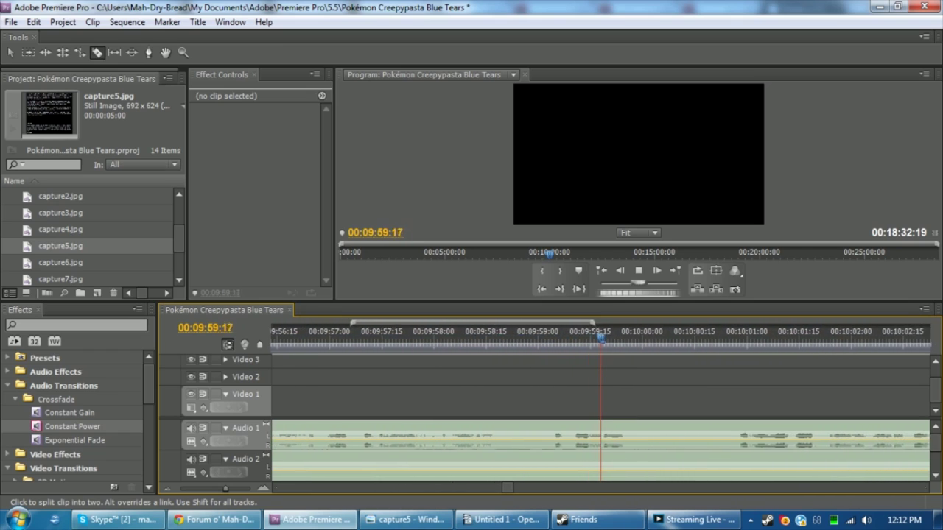
key(space)
drag(598, 348, 664, 360)
click(560, 436)
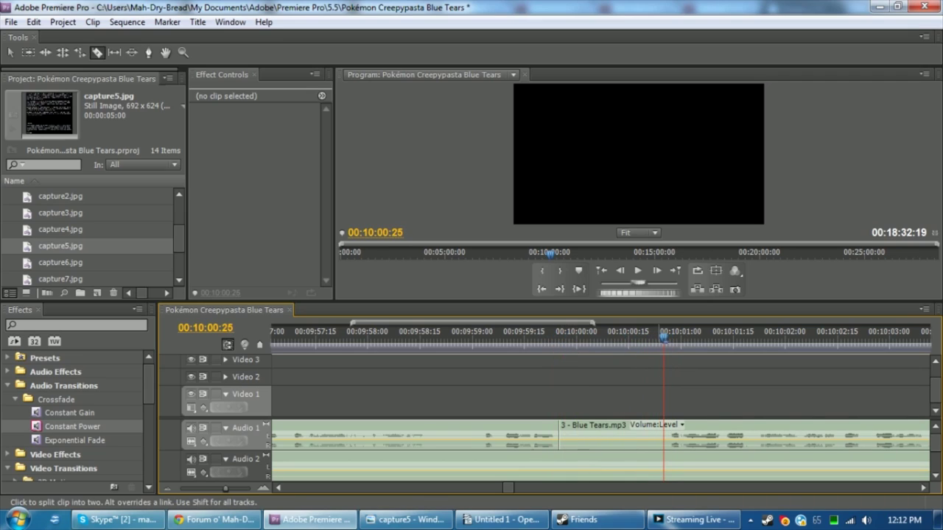
click(657, 436)
key(v)
drag(727, 440, 626, 441)
click(541, 373)
click(435, 338)
key(space)
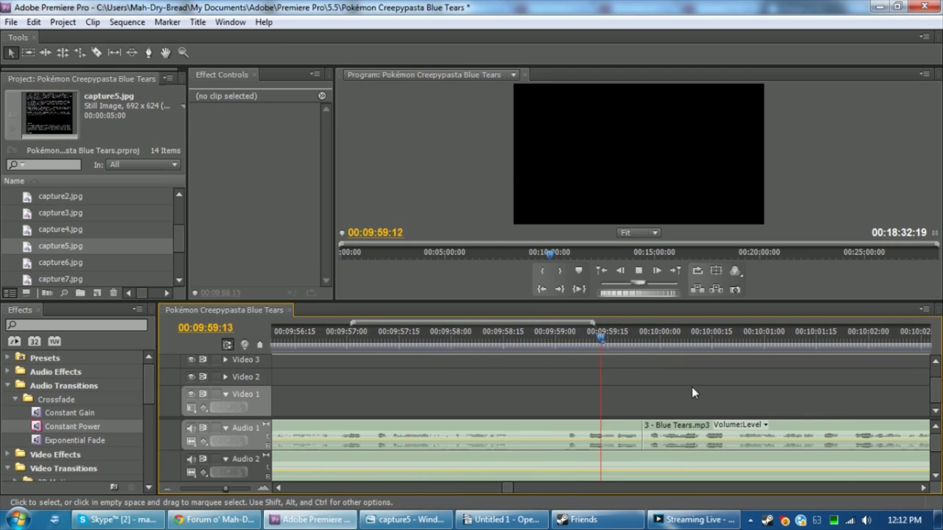
key(space)
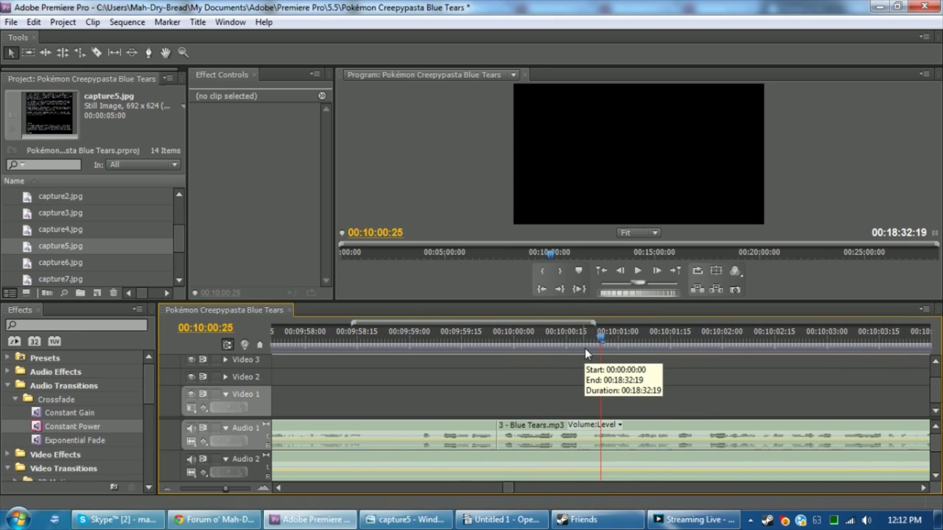
Apply a Constant Power crossfade at the new narration cut on Audio 1, play it back, and save the project
click(617, 270)
key(ctrl+shift+d)
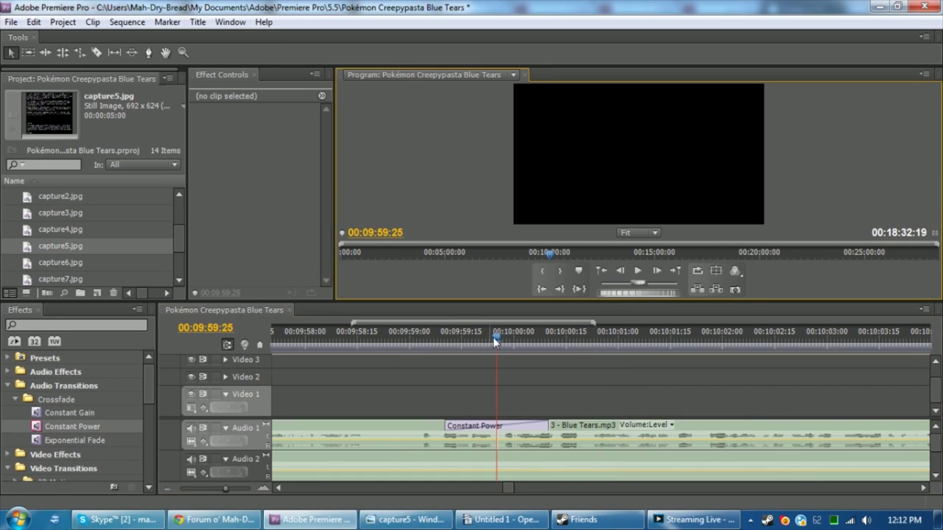
click(495, 340)
key(space)
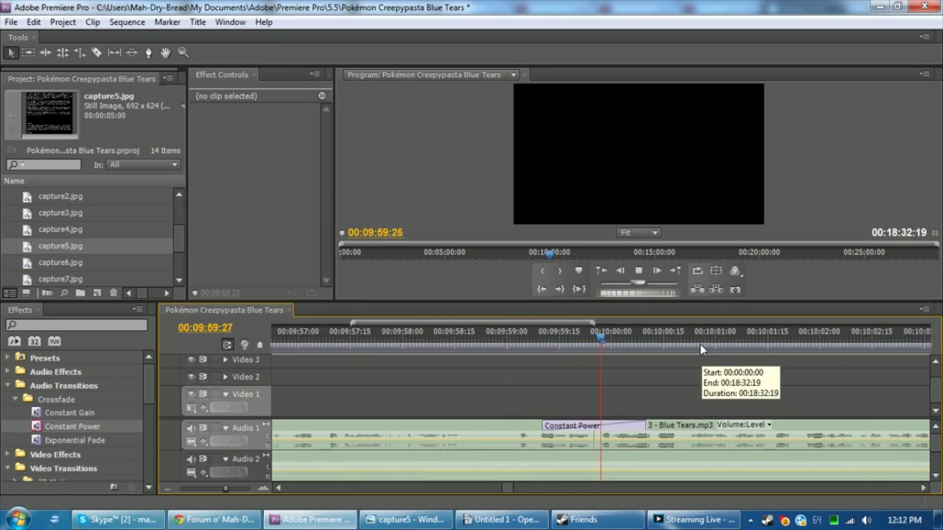
key(space)
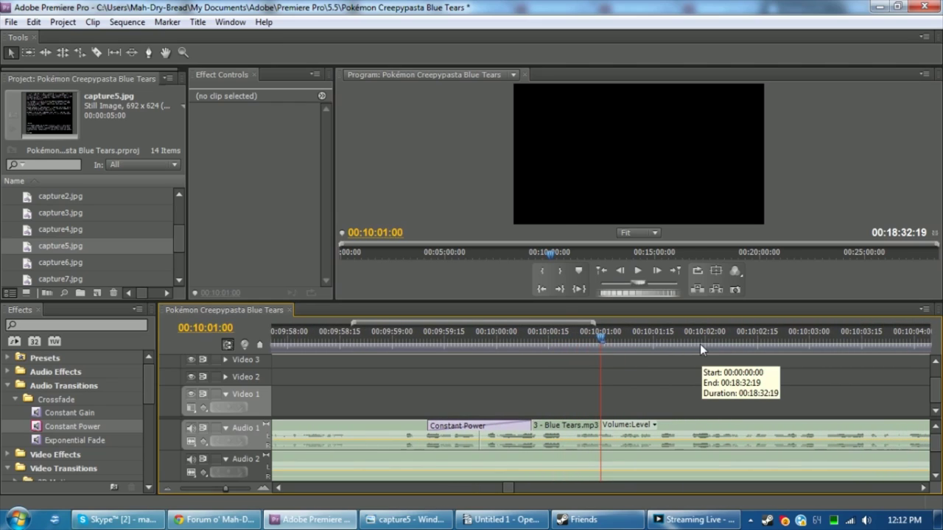
key(ctrl+s)
Play the narration on to 00:10:05:02 and compare it with the story text in the capture5 image
key(space)
key(space)
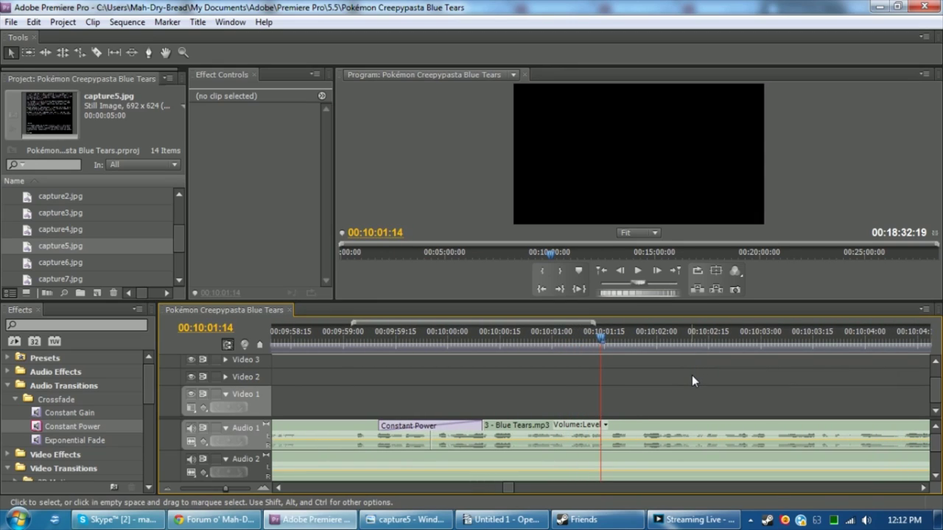
key(space)
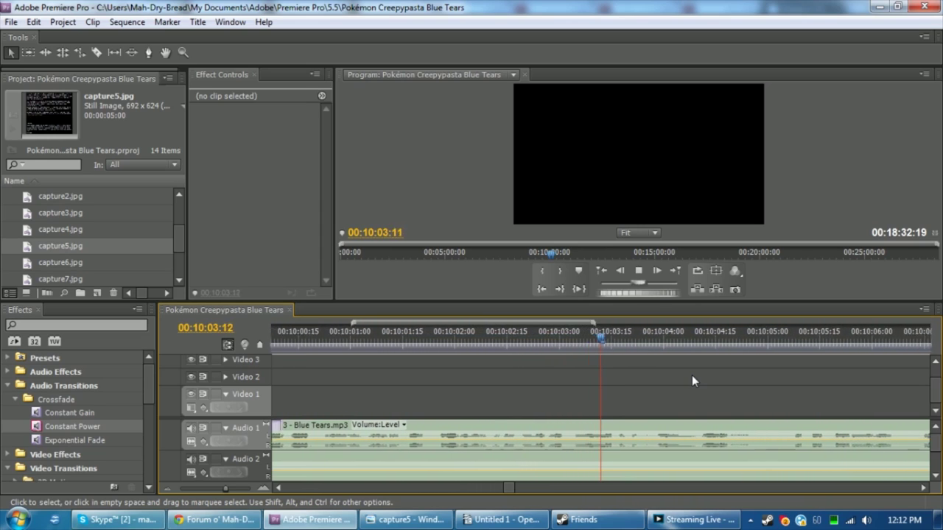
key(space)
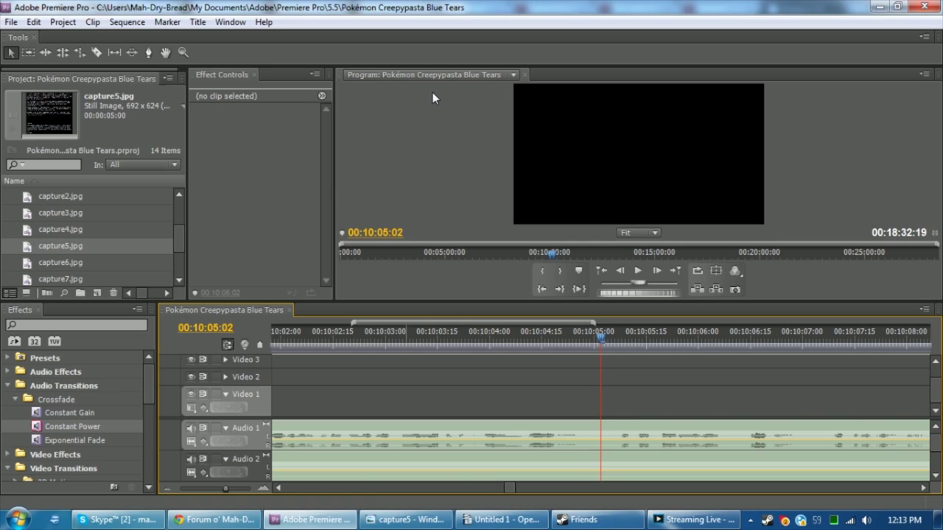
click(405, 519)
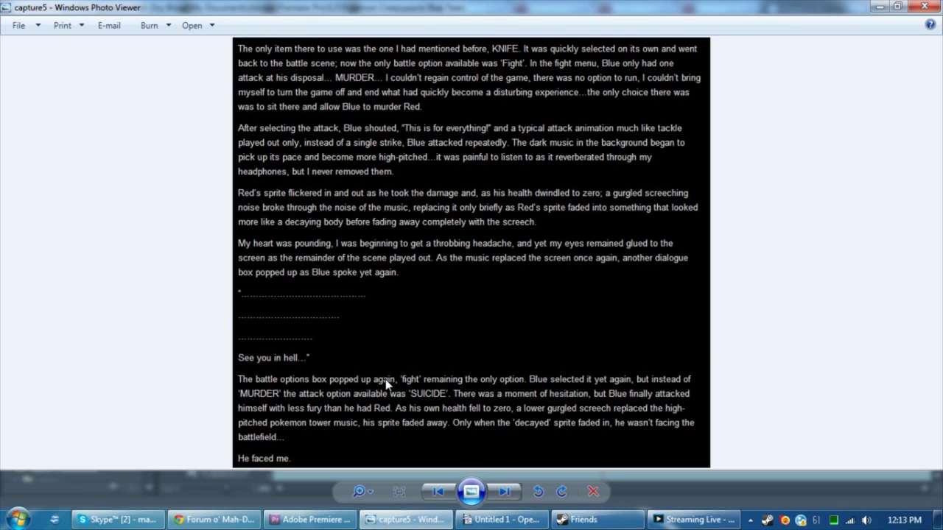
key(alt+Tab)
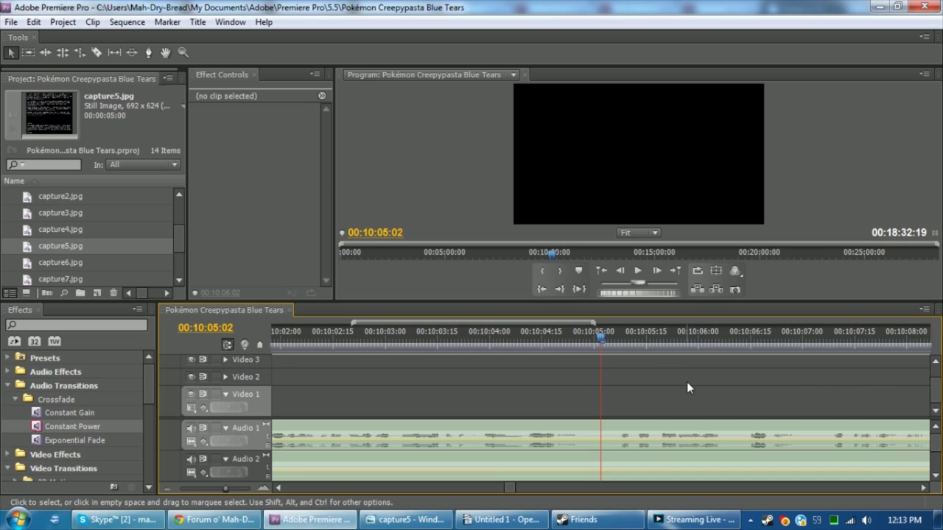
Play on and remove the narration pause at 00:10:08:18 on Audio 1, closing the gap
key(space)
key(c)
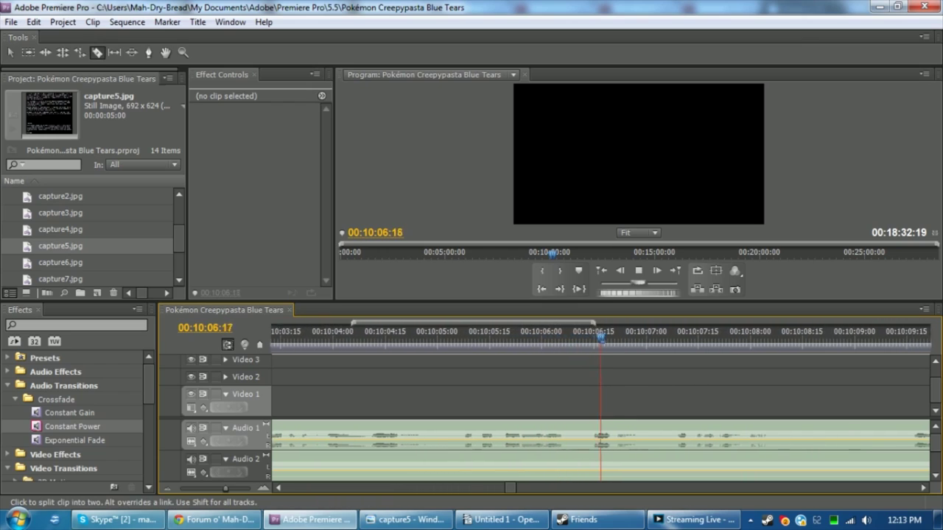
key(space)
click(601, 437)
click(690, 435)
key(v)
drag(700, 430, 622, 422)
click(649, 391)
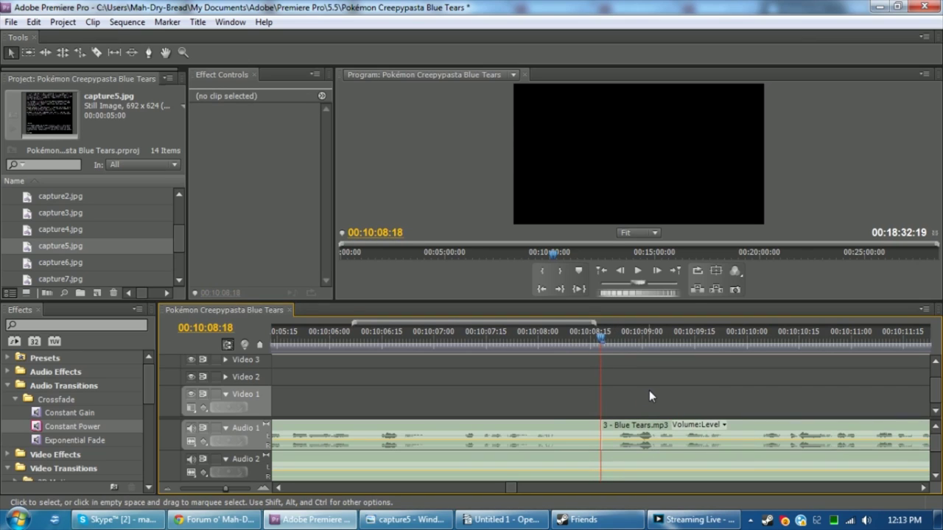
Play on and remove the narration pause at 00:10:16:26 on Audio 1, closing the gap
key(space)
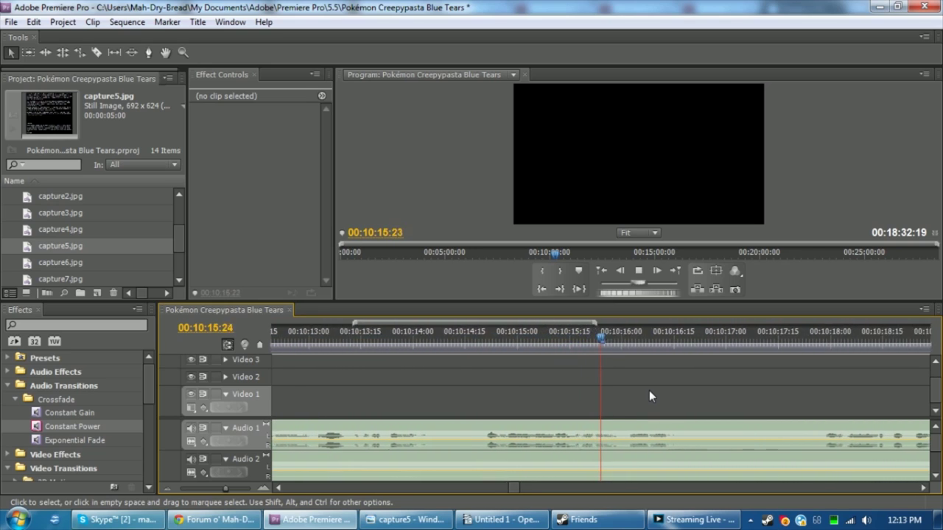
key(space)
key(c)
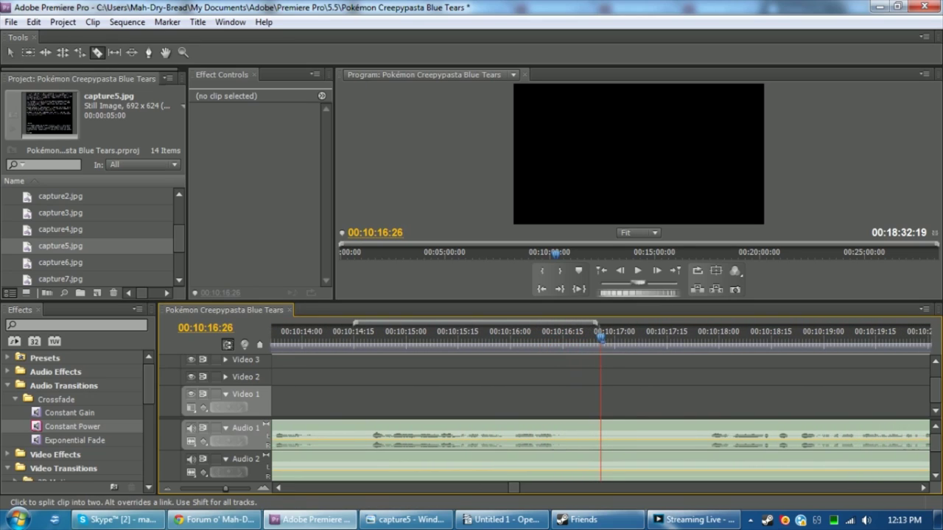
click(601, 436)
click(694, 436)
key(v)
drag(789, 436, 703, 441)
click(648, 400)
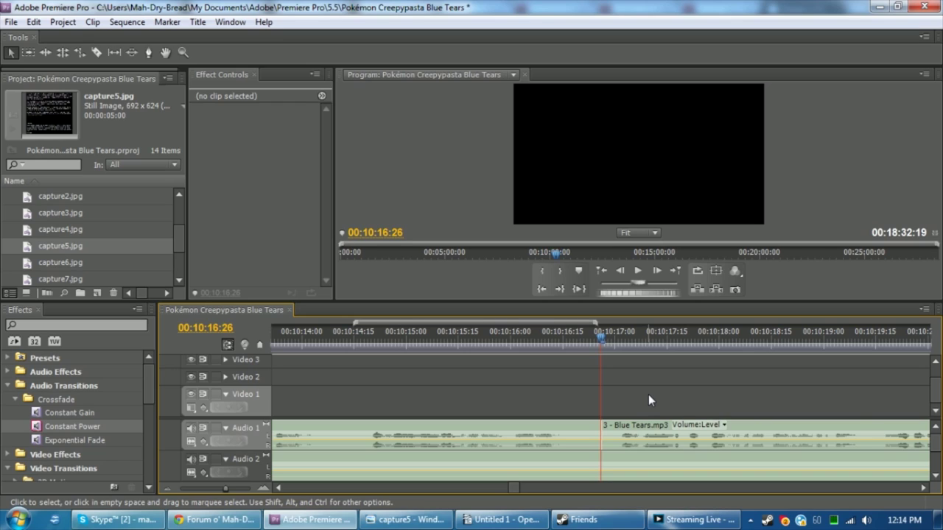
Replay the narration after the 00:10:16:26 cut and check the passage against the story text in the capture5 image
key(space)
key(c)
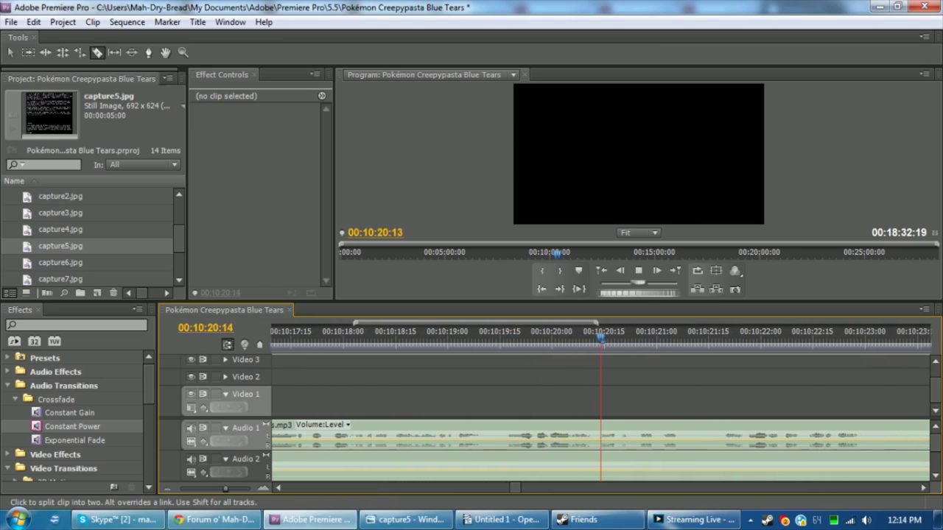
key(space)
key(v)
drag(604, 336, 291, 325)
key(space)
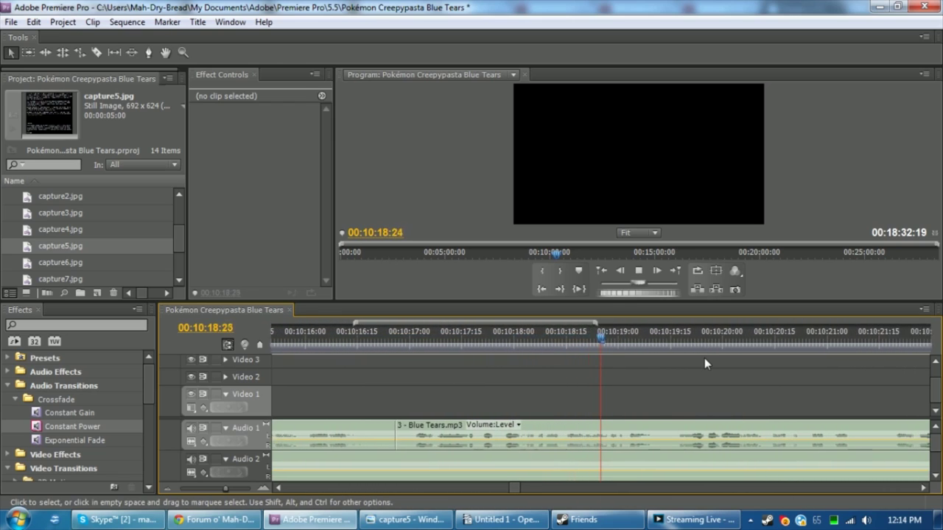
key(space)
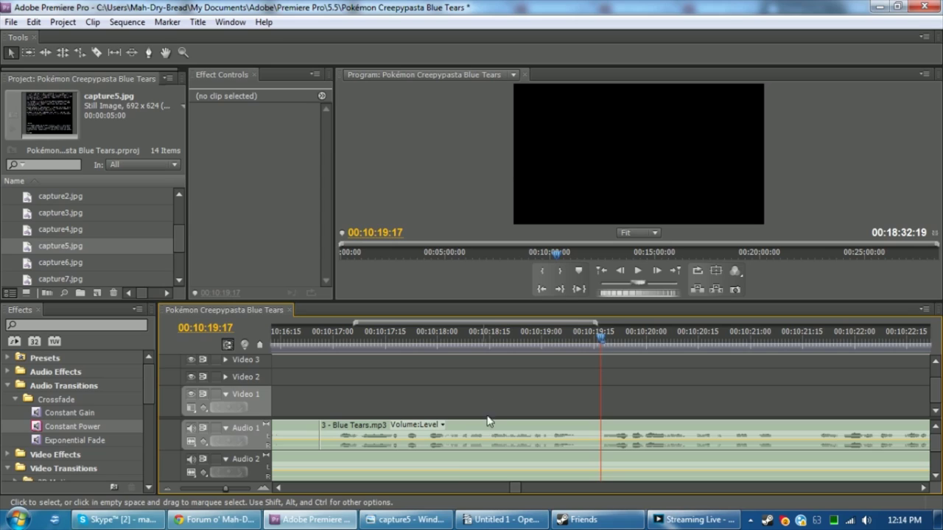
click(408, 519)
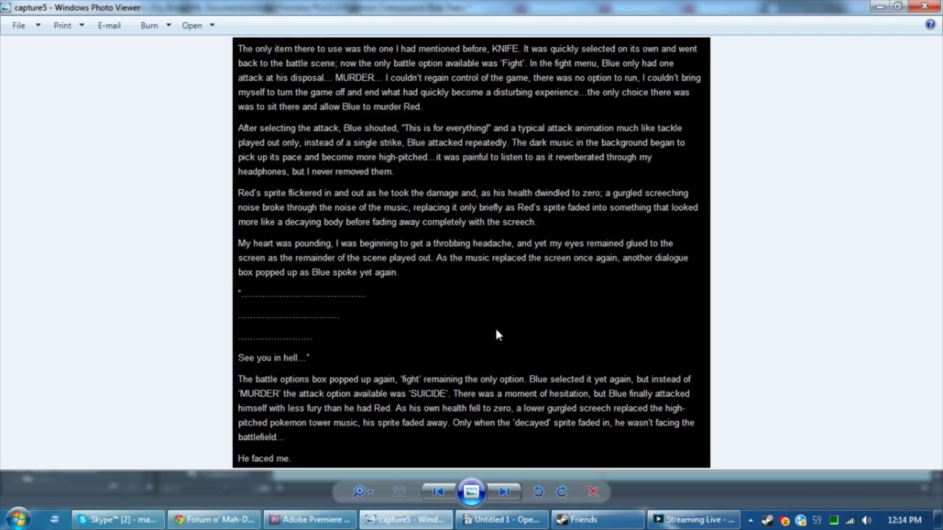
click(314, 520)
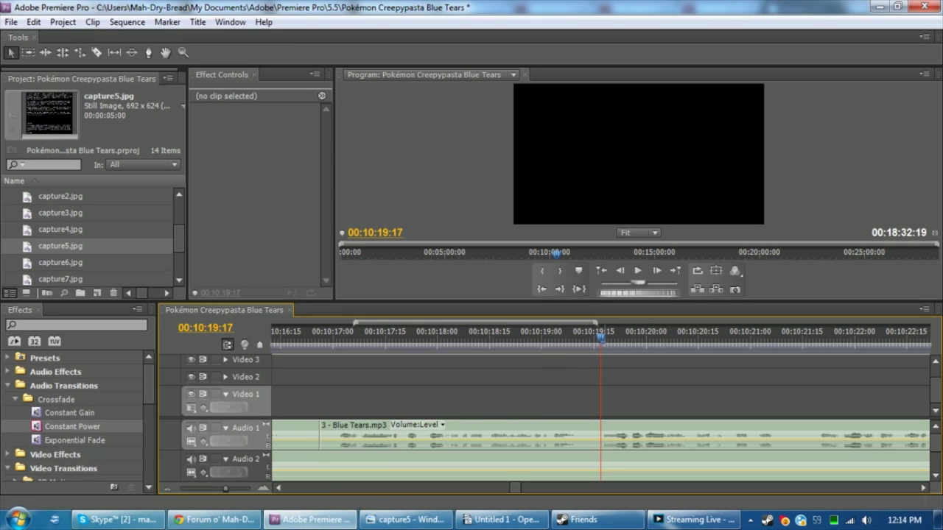
Cut out the narration pause at 00:10:26:03 on Audio 1 and close the gap
key(space)
key(p)
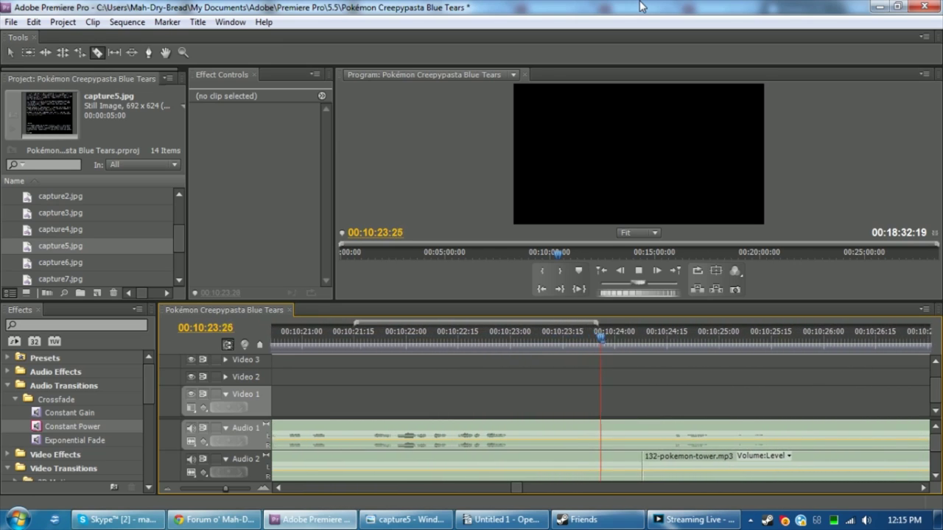
key(space)
click(699, 433)
key(v)
drag(719, 432, 696, 430)
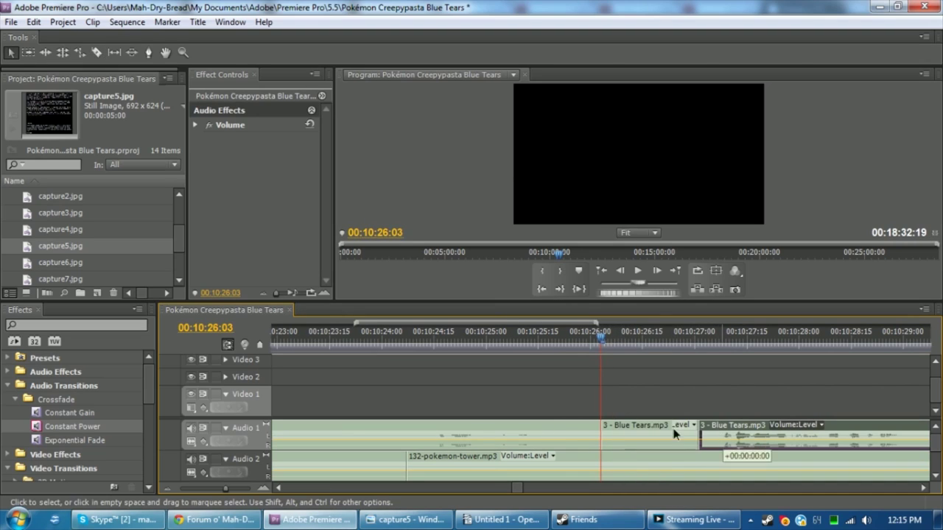
Check the capture5 story text against the narration and play the join through to 00:10:28:06
click(407, 519)
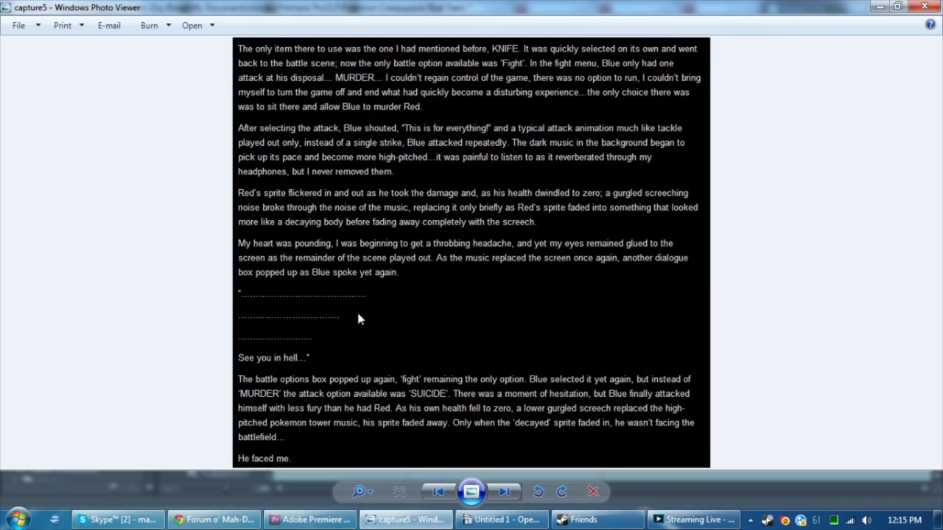
click(311, 519)
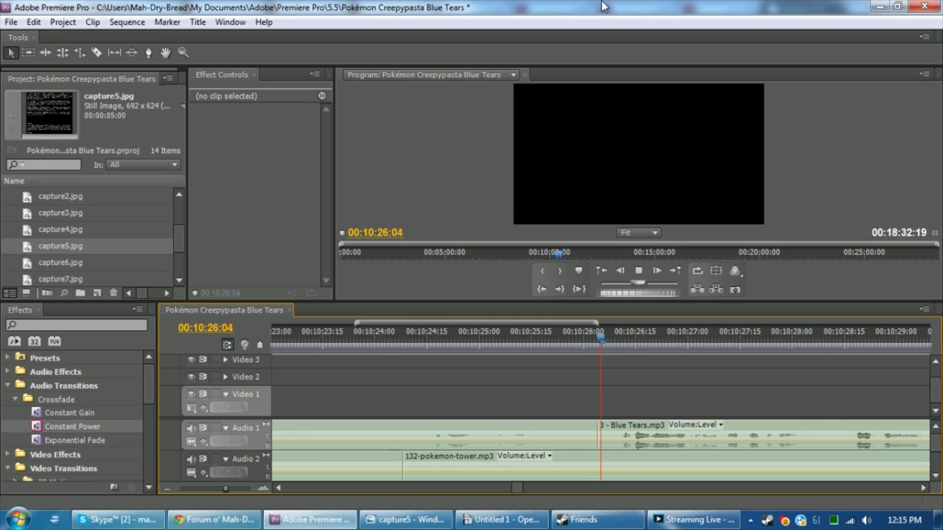
key(space)
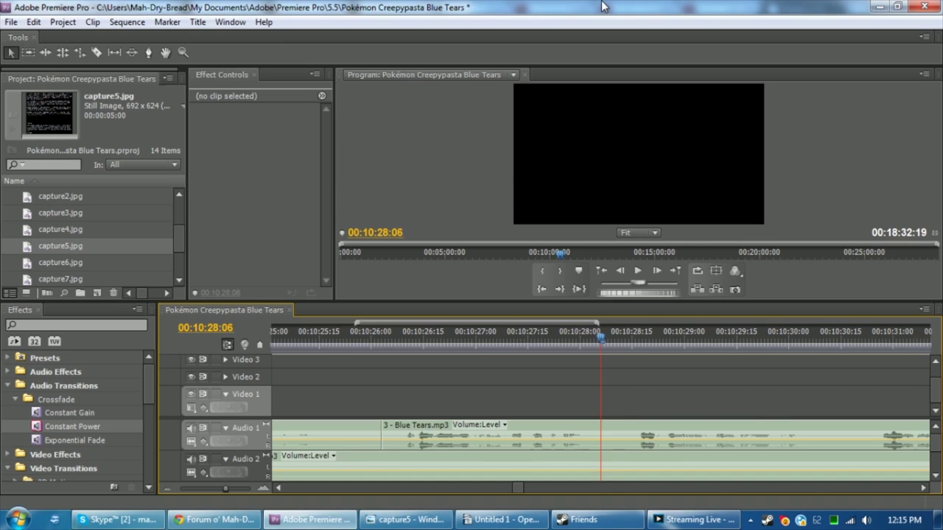
Play on and remove the narration pause just after 00:10:35:16 on Audio 1, closing the gap
key(space)
key(p)
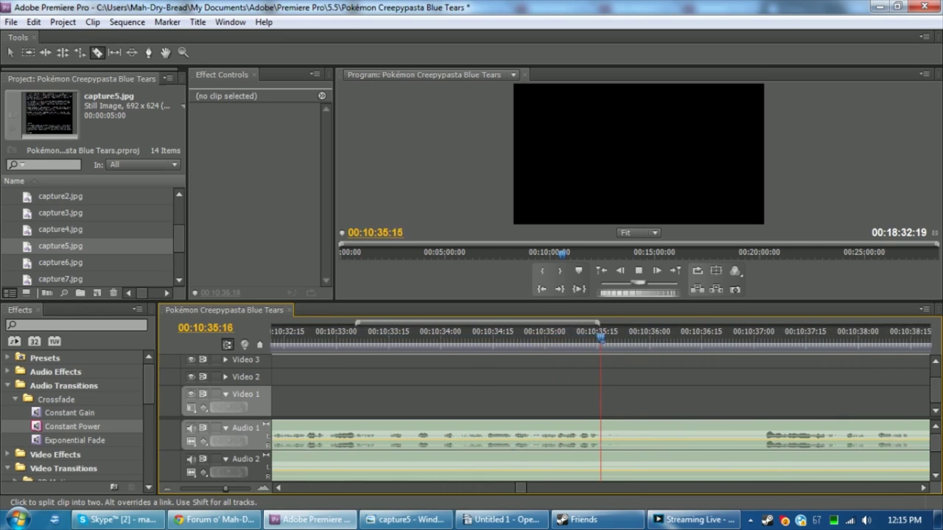
key(space)
click(602, 435)
click(670, 434)
key(v)
drag(743, 436, 674, 442)
click(638, 394)
Play on and remove the narration pause at 00:10:41:25 on Audio 1, closing the gap
key(space)
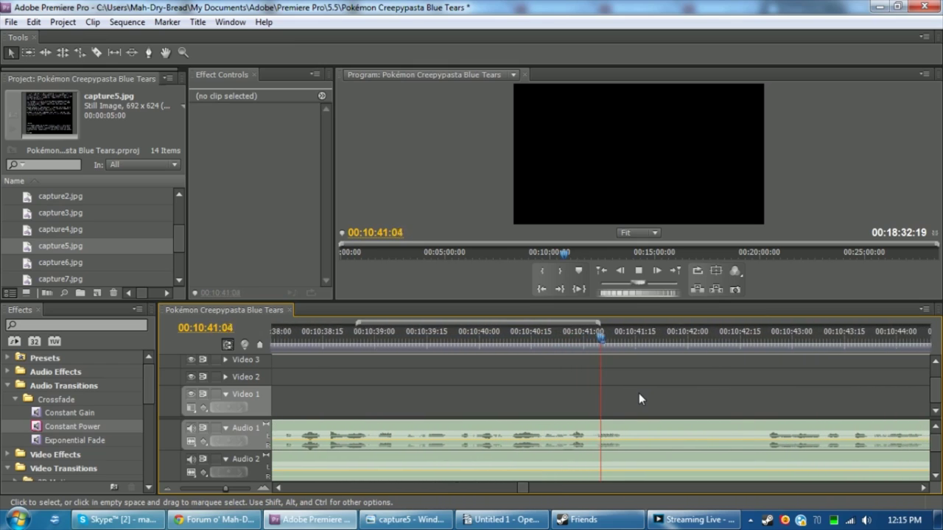
key(space)
key(c)
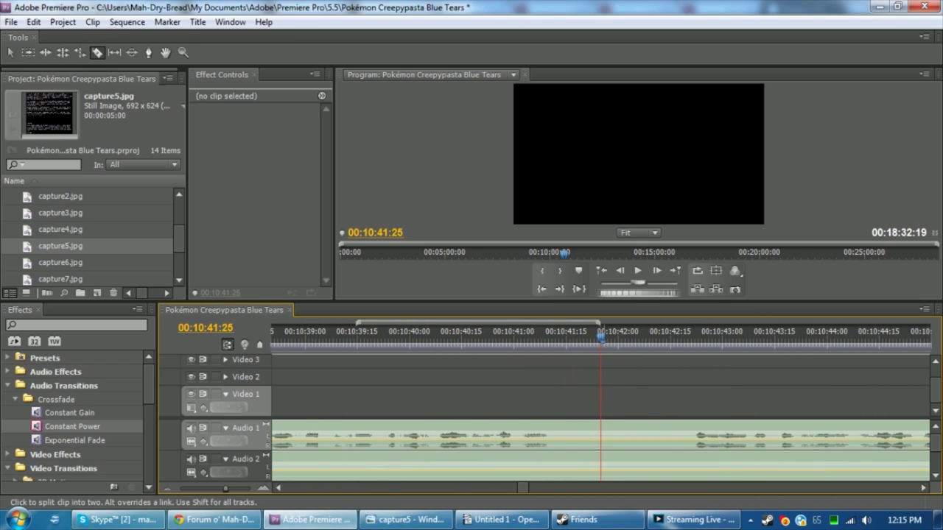
click(601, 436)
click(678, 438)
key(v)
drag(690, 437, 613, 437)
click(663, 389)
Play on and remove the narration pause at 00:10:50:08 on Audio 1, closing the gap
key(space)
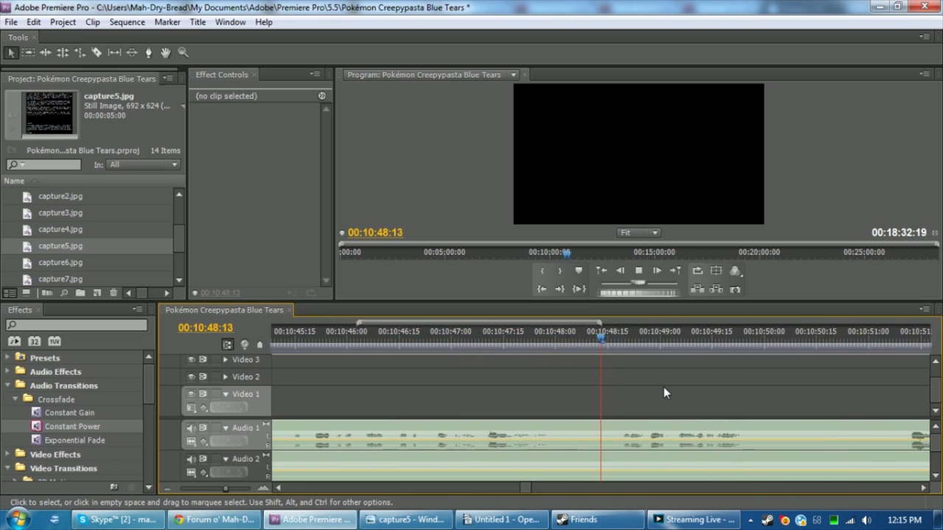
key(c)
key(space)
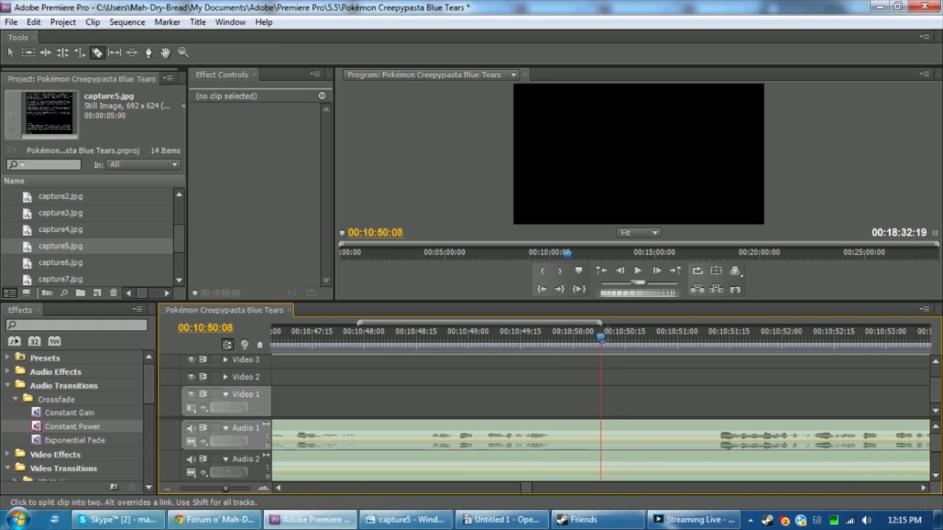
click(601, 436)
click(697, 436)
key(v)
drag(773, 433, 685, 437)
click(632, 399)
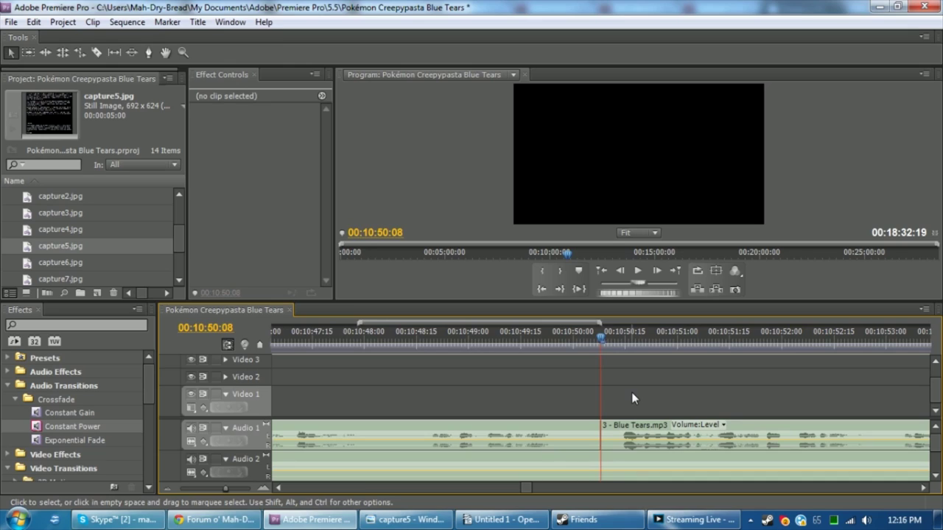
Play on and remove the narration pause at 00:10:56:19 on Audio 1, closing the gap
key(space)
key(space)
key(space)
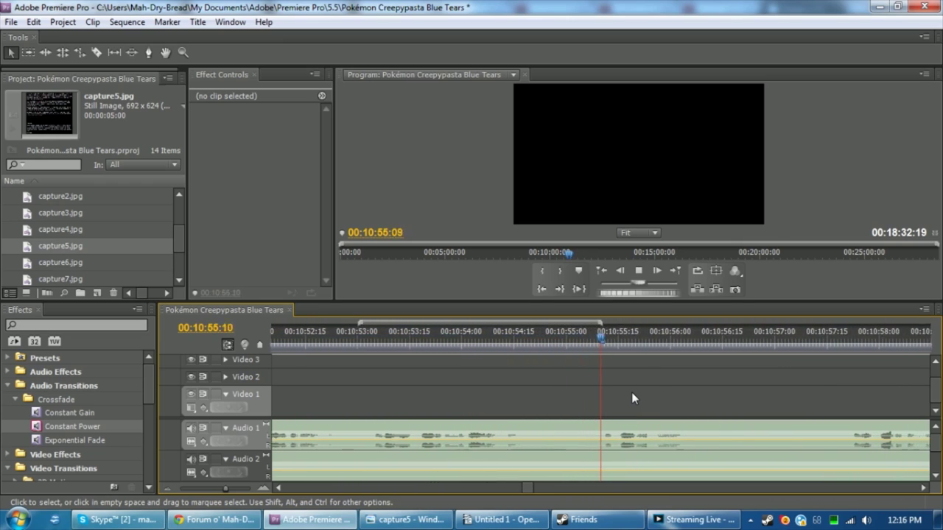
key(space)
key(c)
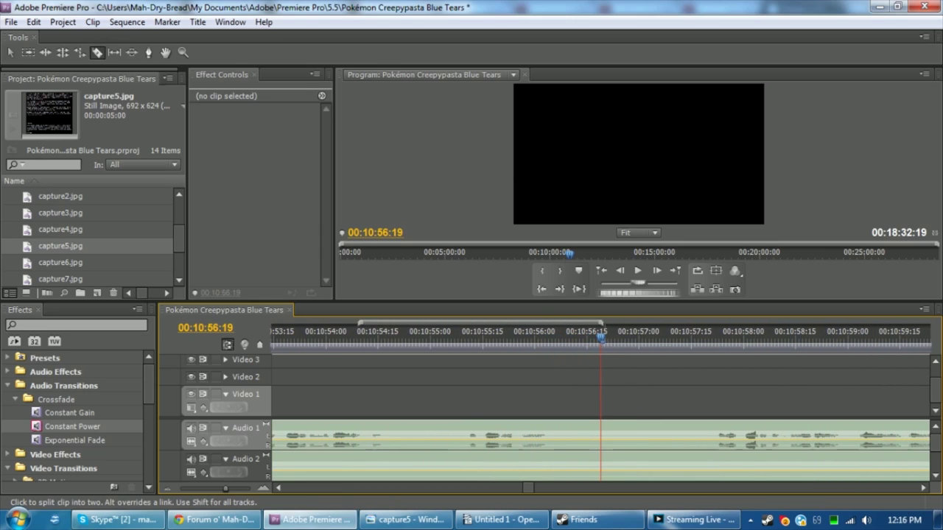
click(601, 437)
click(695, 436)
key(v)
drag(720, 434, 623, 429)
click(669, 378)
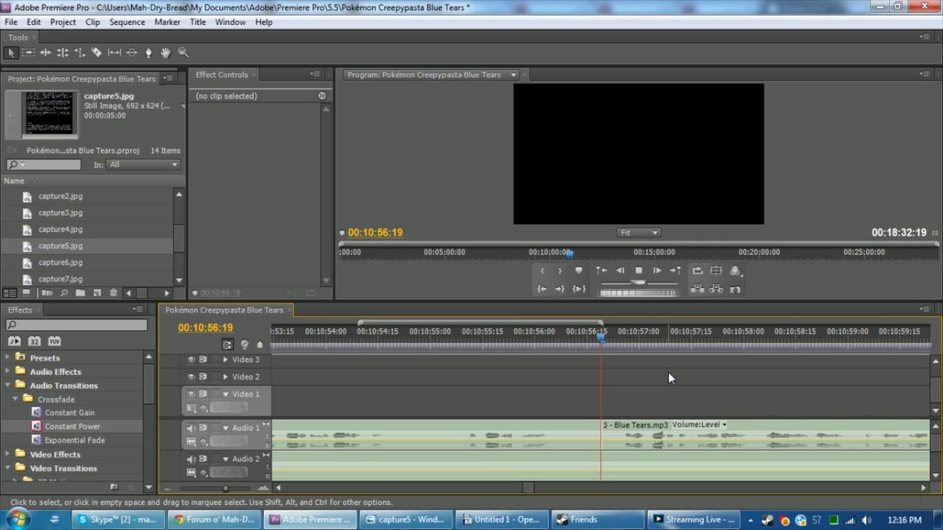
Play on and remove the narration pause at 00:11:05:26 on Audio 1, closing the gap
key(space)
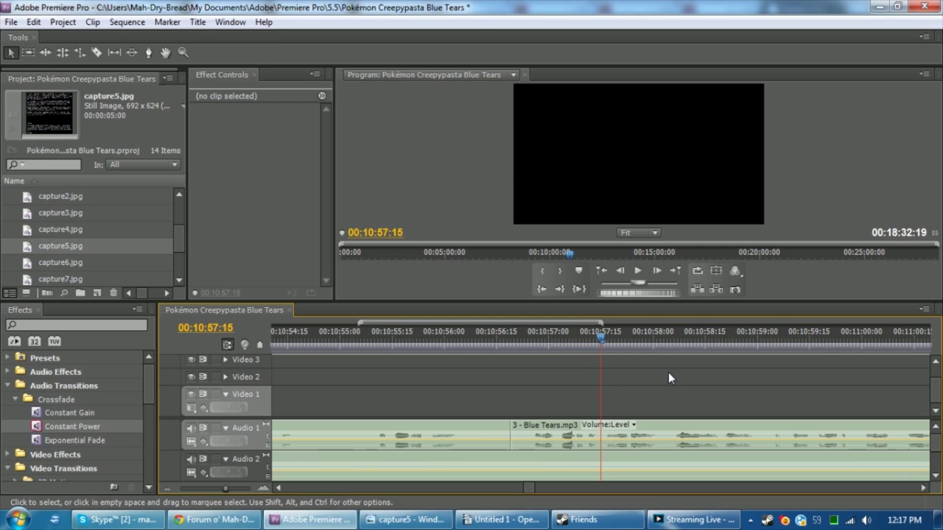
key(space)
key(c)
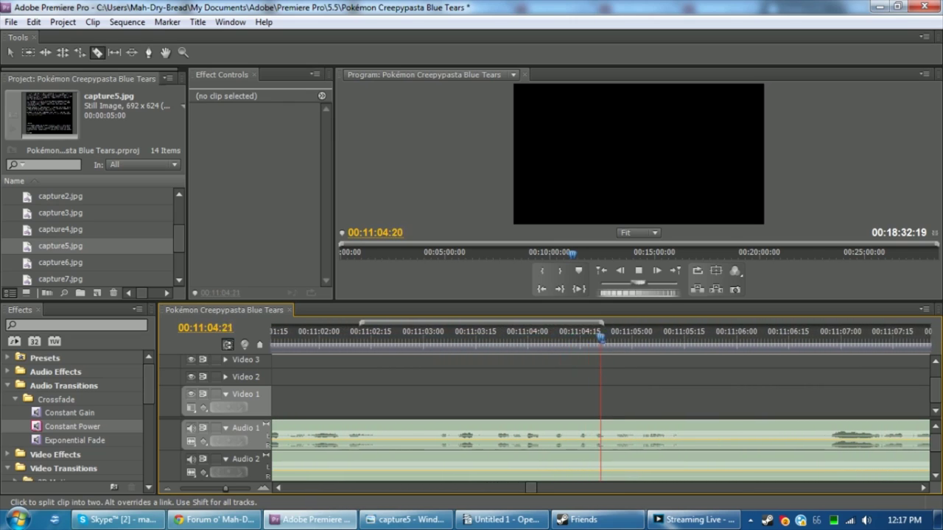
key(space)
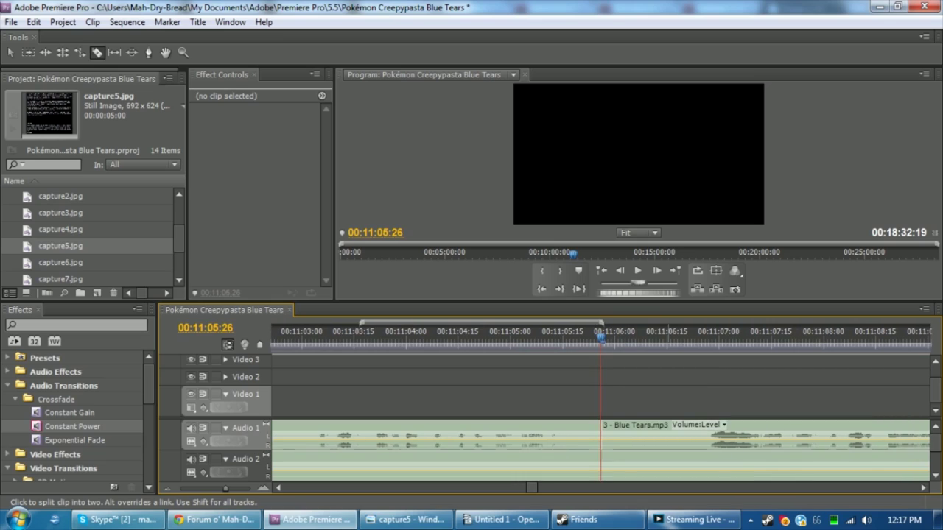
click(686, 435)
key(v)
drag(698, 433, 615, 434)
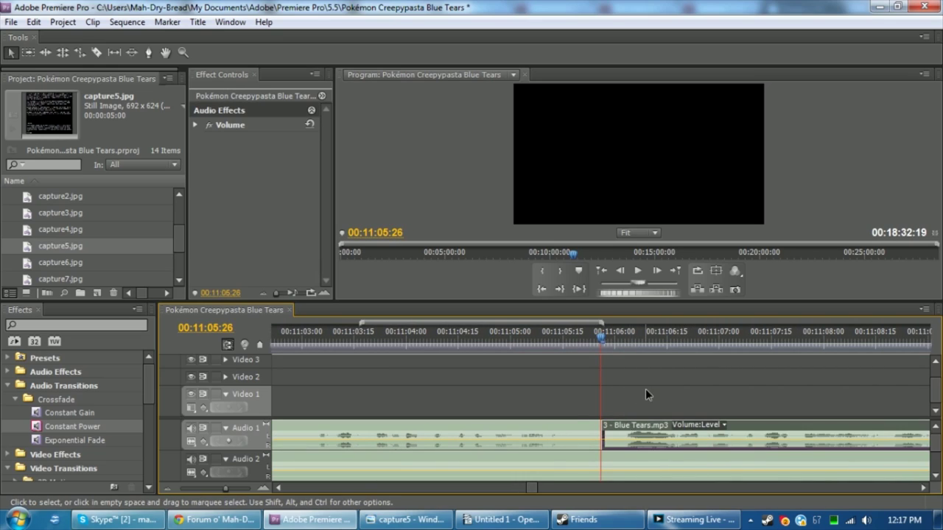
click(646, 392)
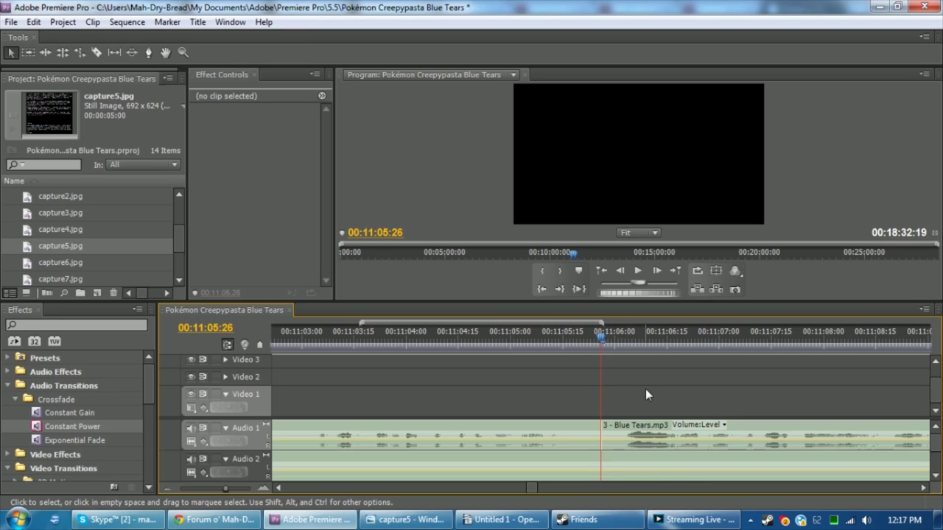
Play on and remove the narration pause at 00:11:12:18 on Audio 1, closing the gap
key(space)
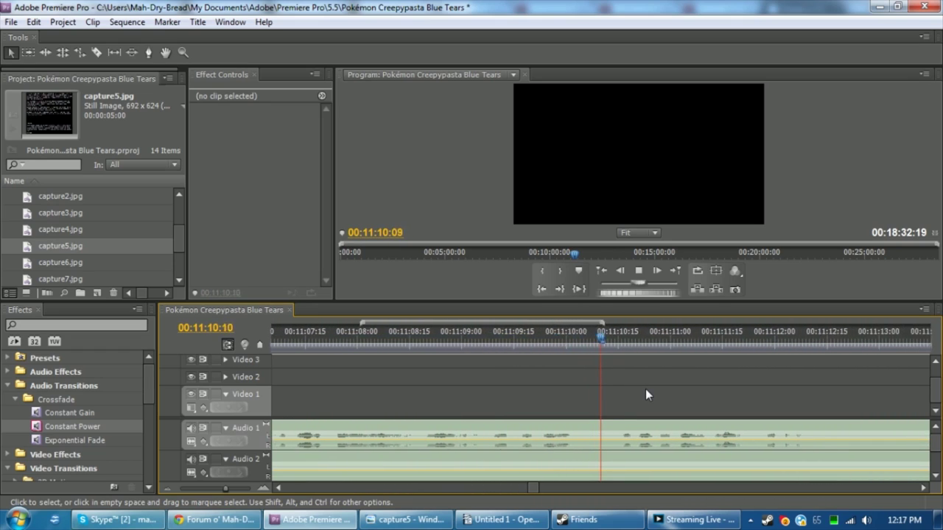
key(c)
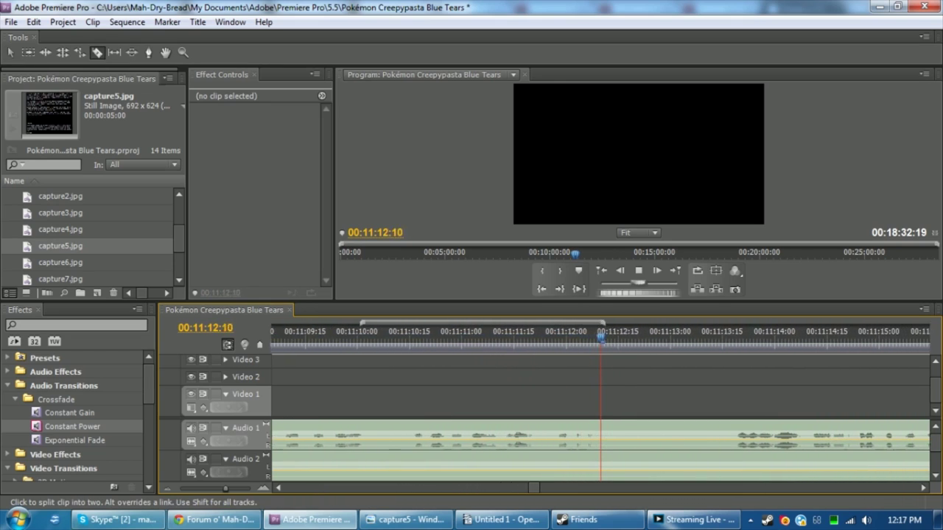
key(space)
click(688, 431)
key(v)
drag(701, 431, 613, 431)
click(643, 381)
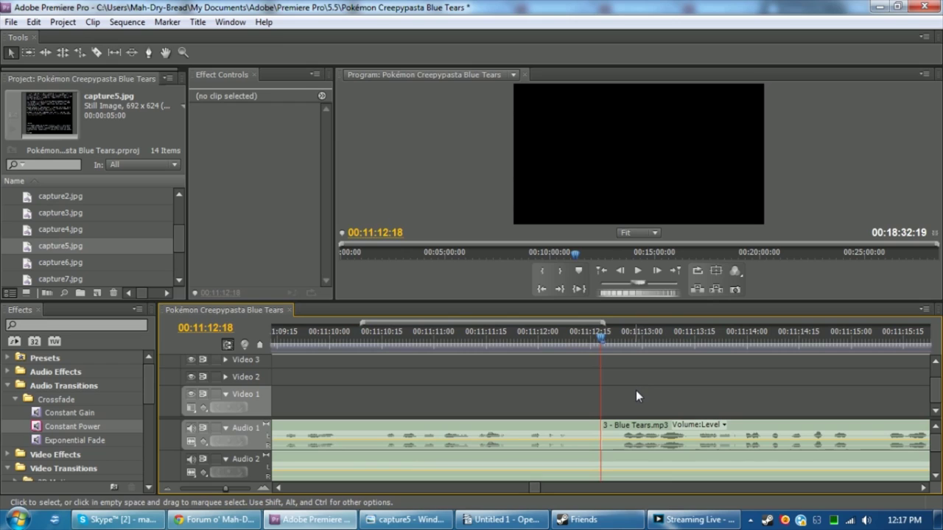
Play on and remove the narration pause at 00:11:22:22 on Audio 1, closing the gap
key(space)
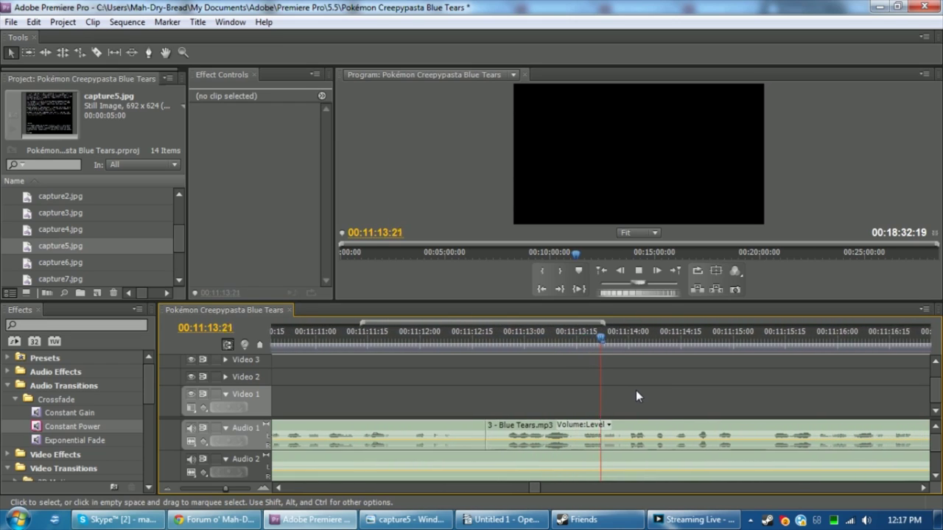
key(c)
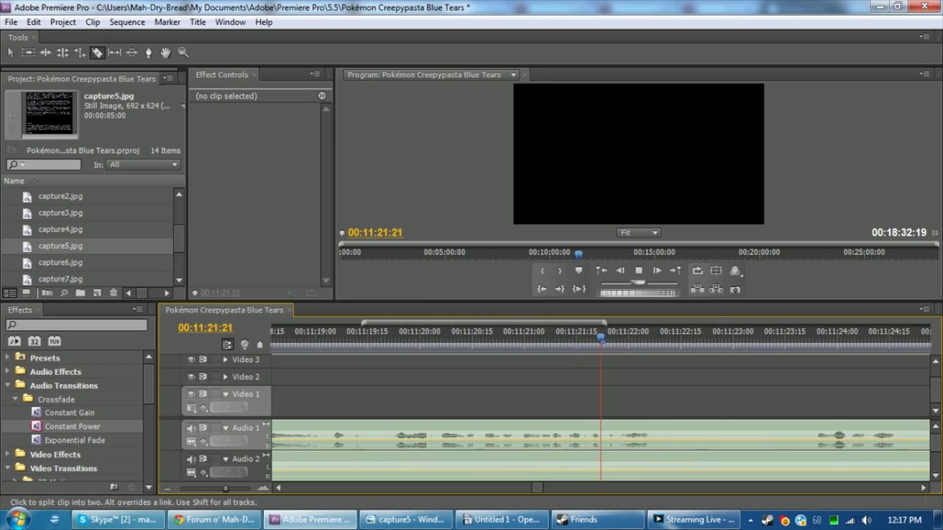
key(space)
click(690, 431)
key(v)
drag(712, 427, 623, 425)
click(612, 403)
Check the end of the capture5 story text and replay earlier narration back to about 00:10:54:01 to locate where that text ends
click(407, 520)
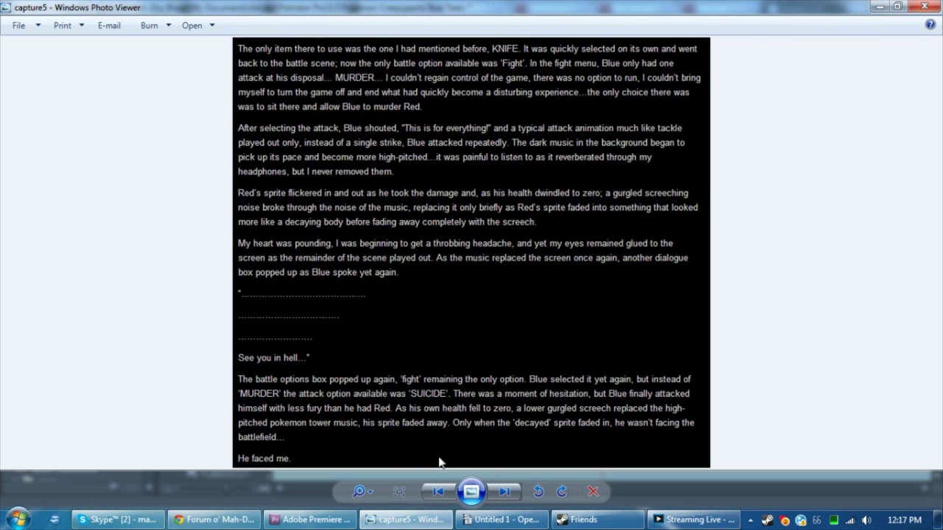
click(313, 519)
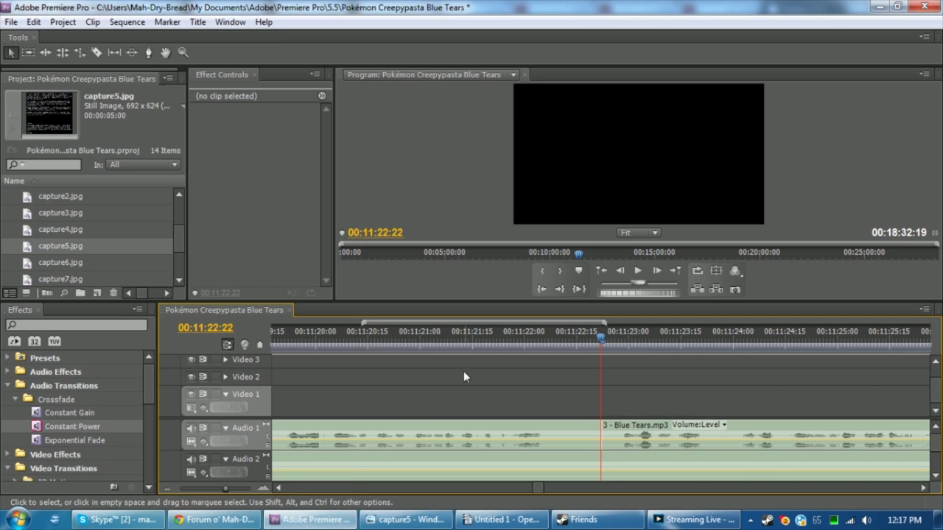
drag(225, 489, 207, 489)
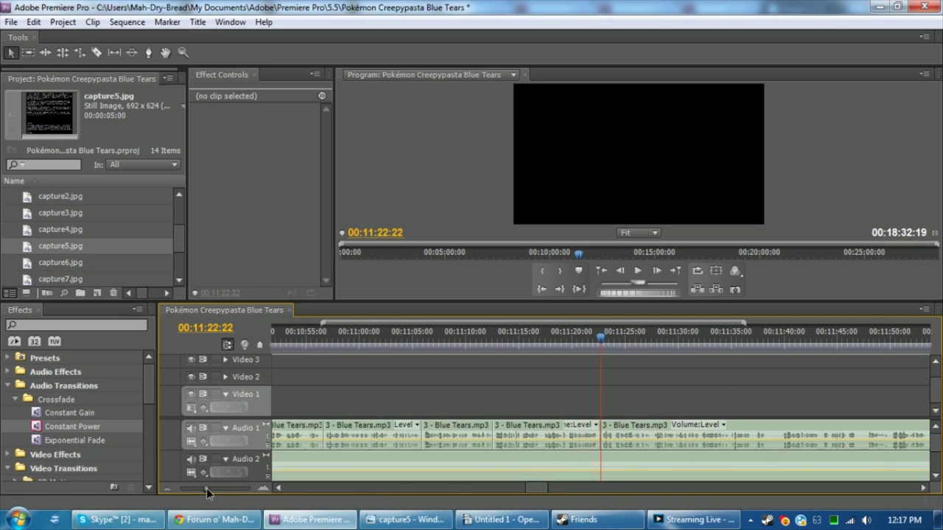
drag(481, 346, 469, 347)
key(space)
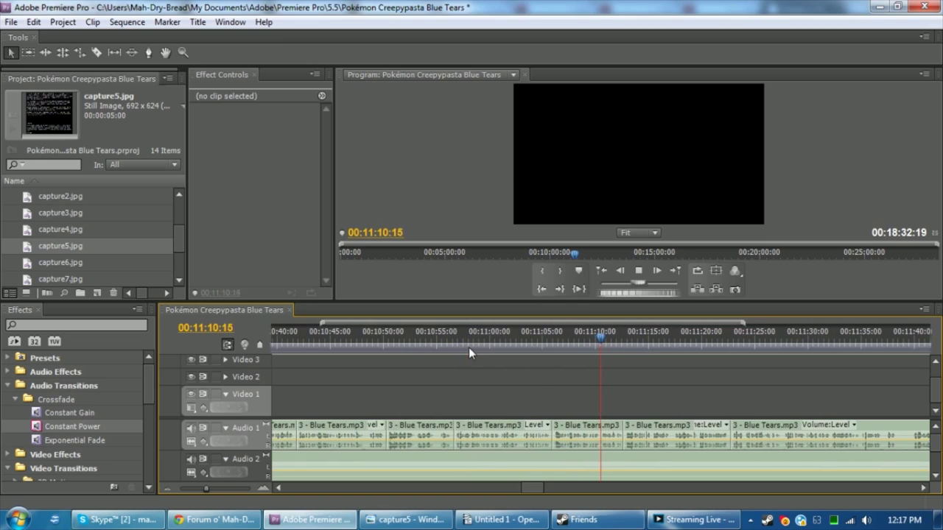
click(497, 336)
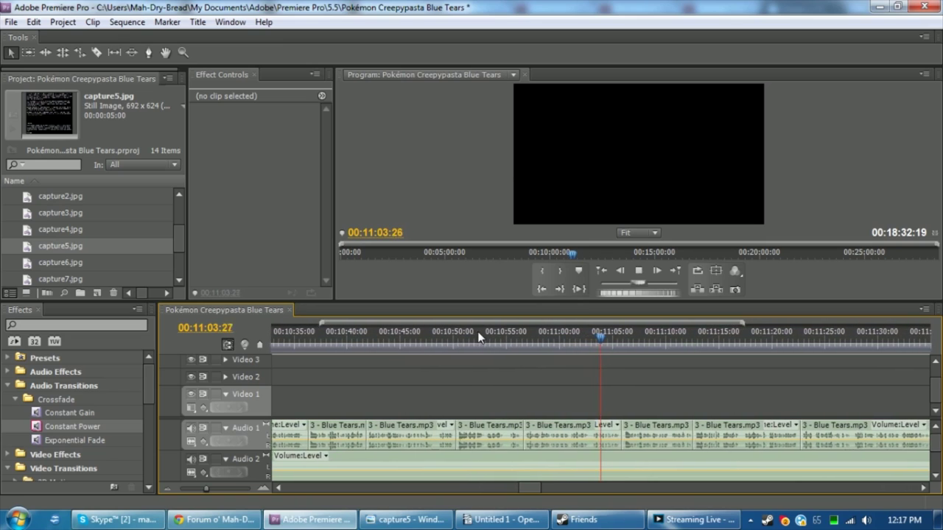
click(480, 331)
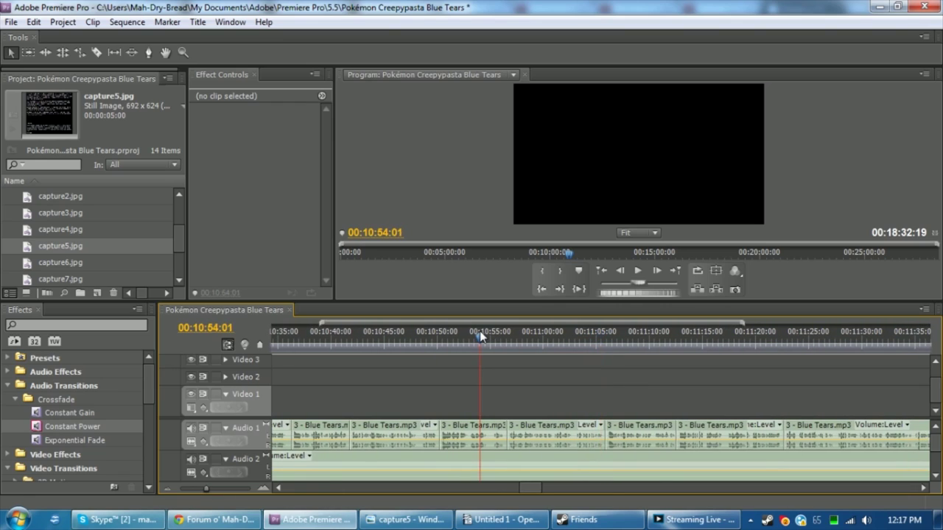
Place capture6.jpg on Video 1 at the narration cut at 00:10:56:19 and scale it to the frame size
click(660, 269)
drag(47, 264, 617, 398)
right_click(617, 395)
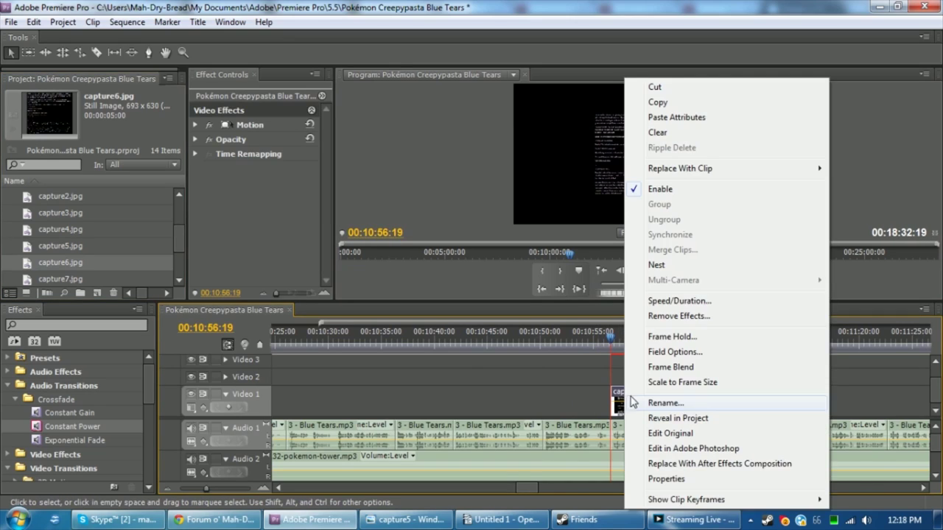
click(635, 381)
drag(221, 491, 223, 488)
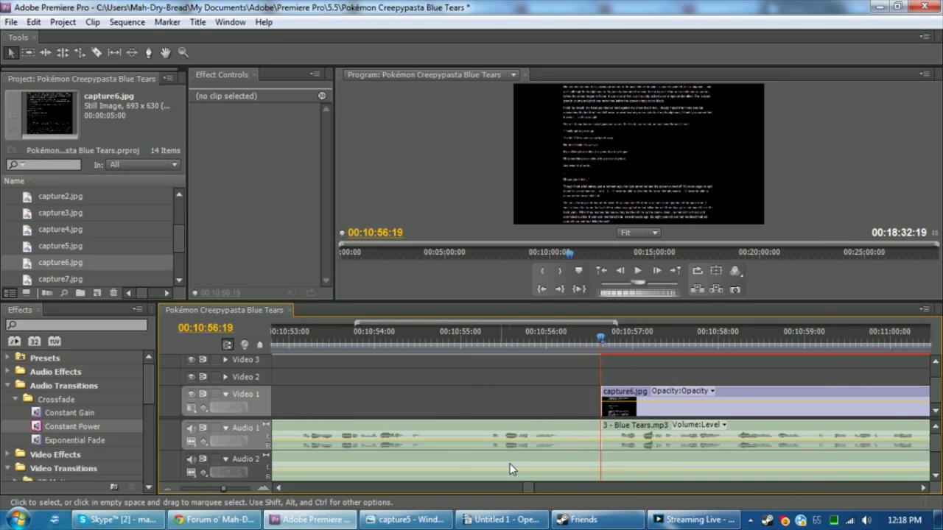
Switch to Windows Photo Viewer to read the capture6 story text, and return to Premiere Pro
click(399, 520)
click(504, 492)
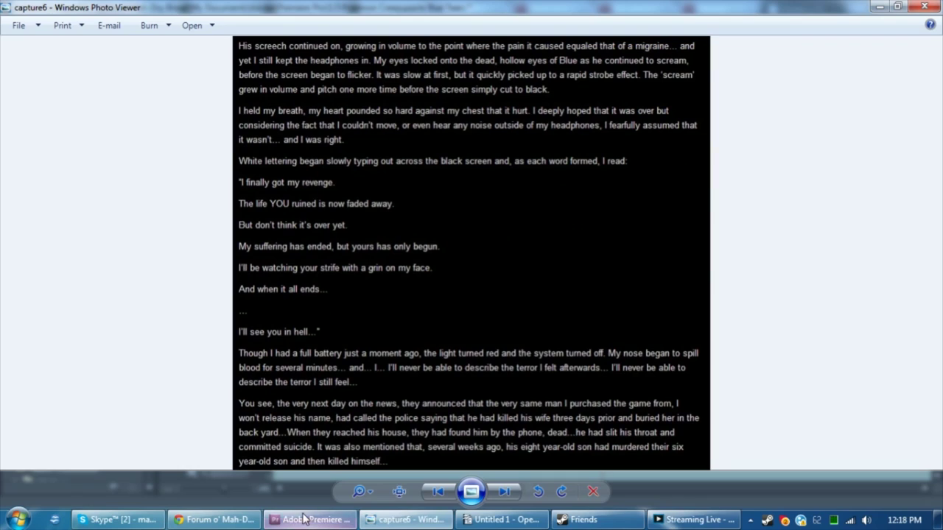
click(300, 525)
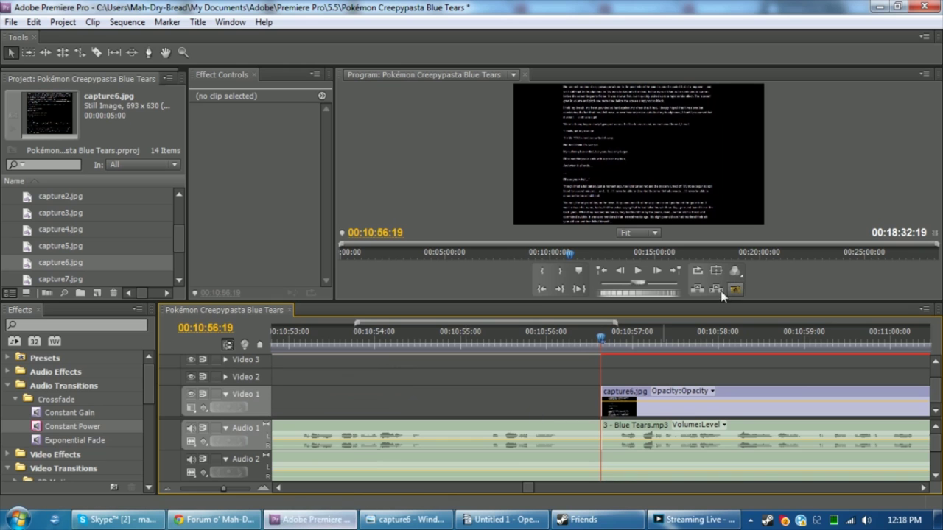
Move the playhead to the narration cut at 00:11:22:22 and save the project
click(680, 269)
click(680, 269)
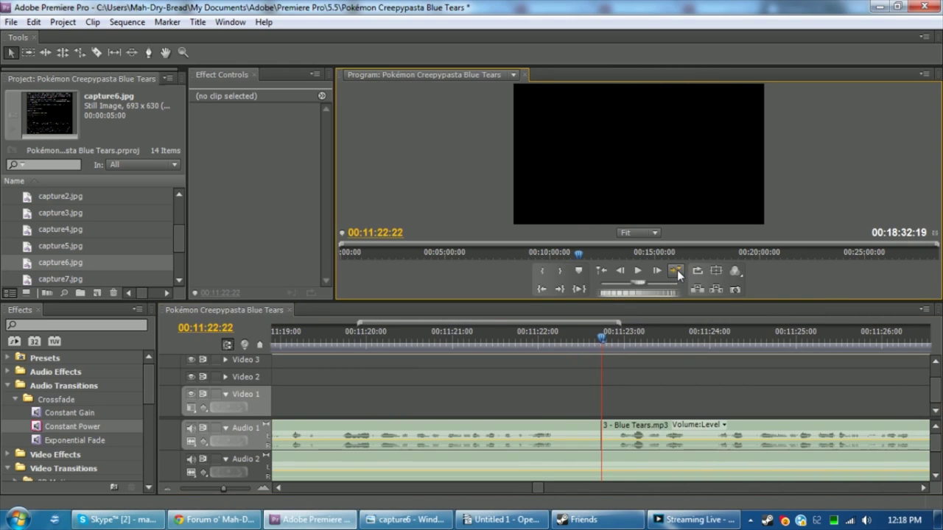
click(676, 271)
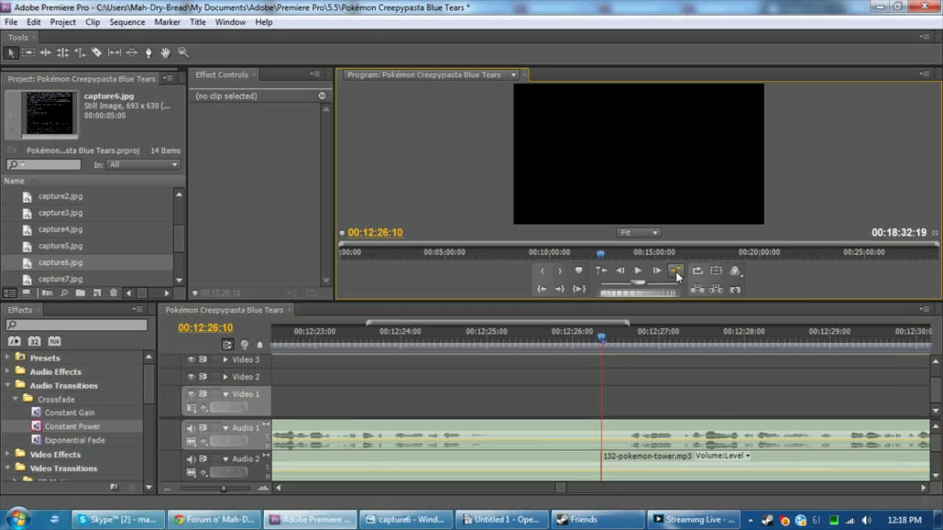
click(601, 271)
key(ctrl+s)
Play on and remove the narration pause at 00:11:38:17 on Audio 1, closing the gap
key(c)
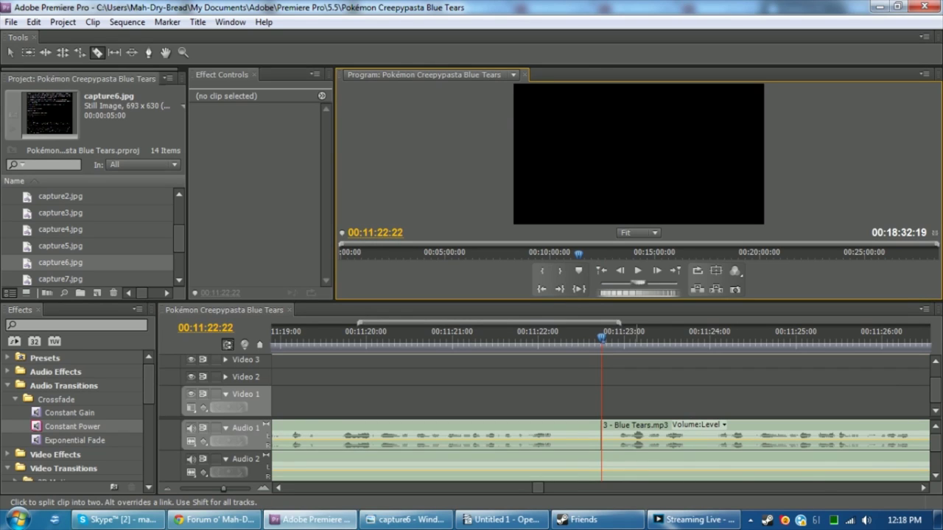
key(space)
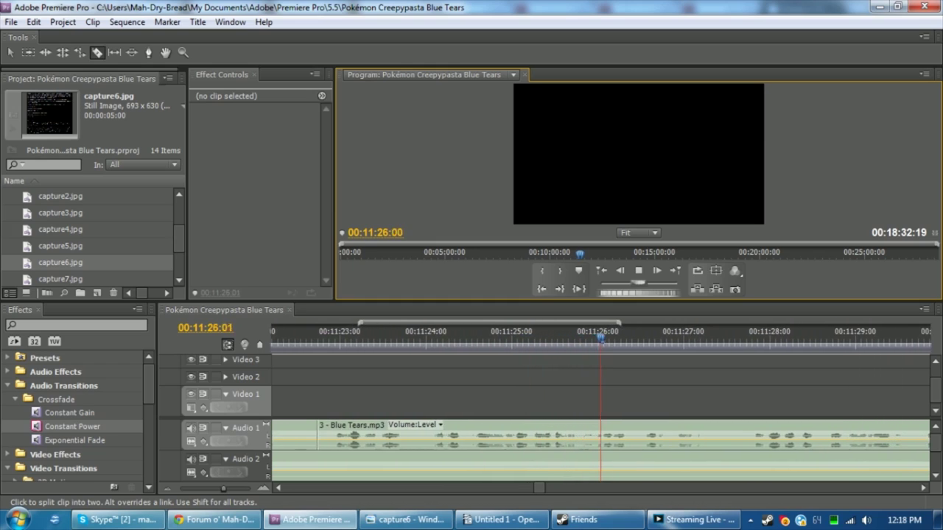
key(space)
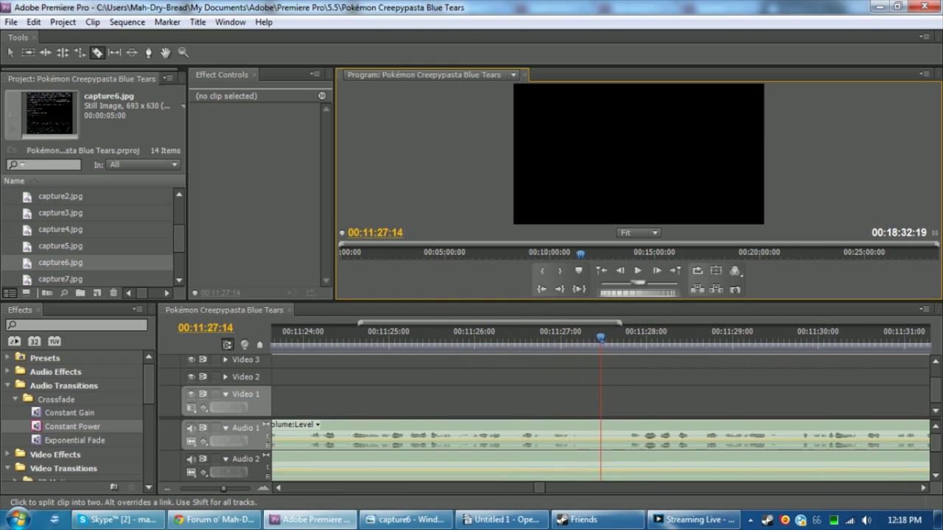
key(space)
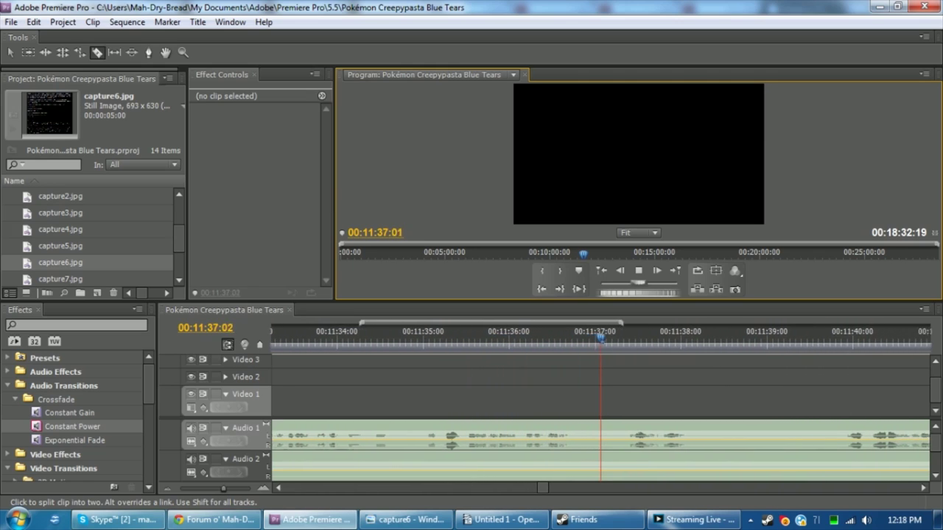
key(space)
click(601, 440)
click(694, 436)
key(v)
drag(714, 436, 622, 433)
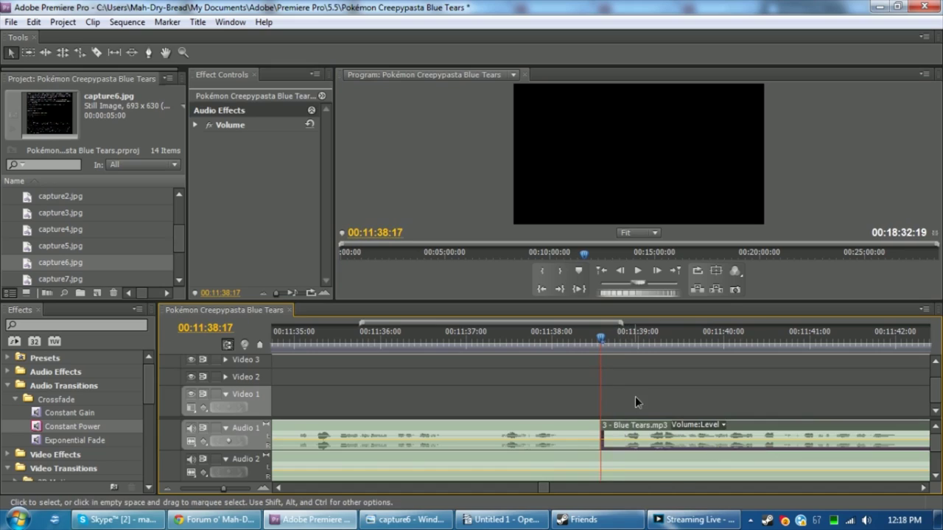
click(635, 404)
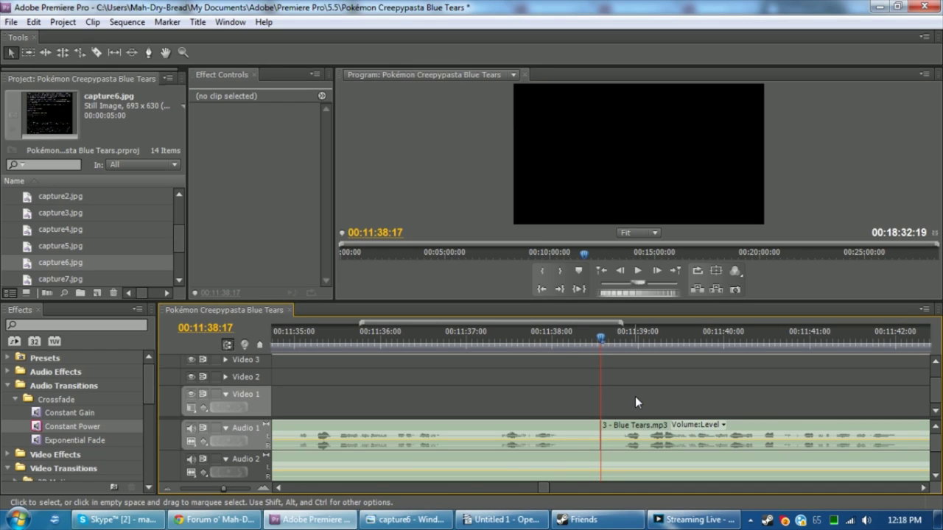
Play the narration on from 00:11:38:17 to 00:11:45:27 and check it against the capture6 story text in Windows Photo Viewer, returning to Premiere Pro
key(space)
key(c)
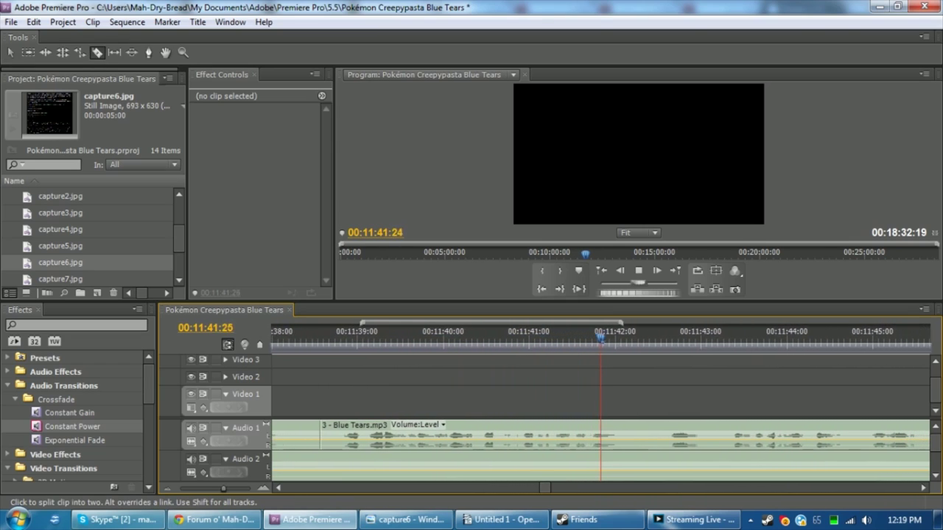
key(space)
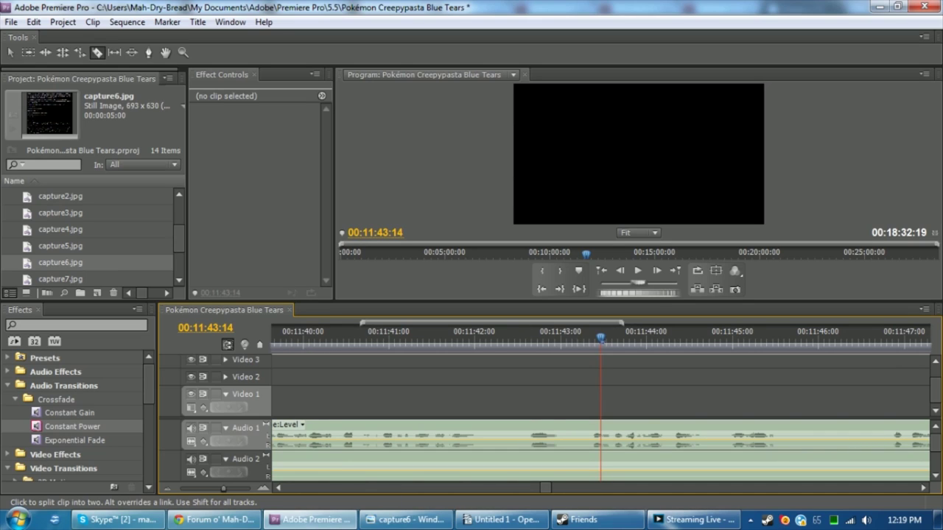
key(space)
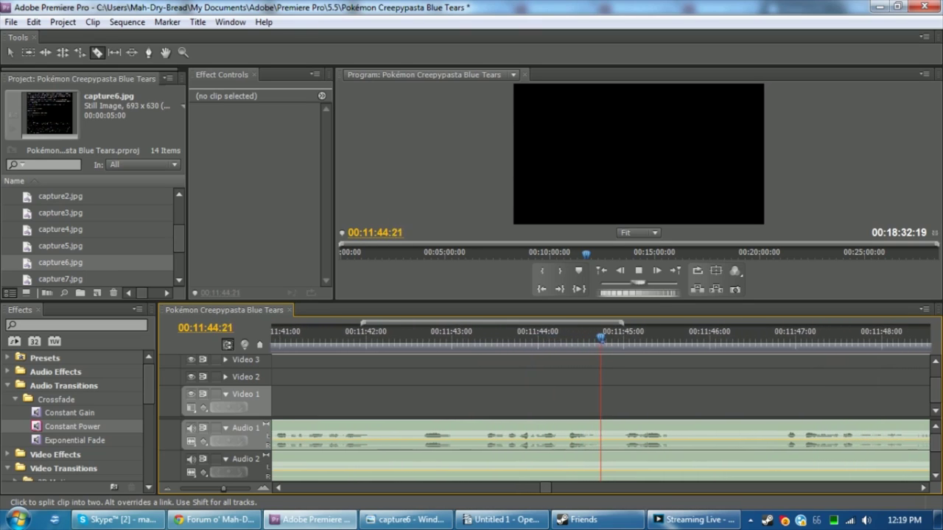
key(space)
drag(601, 338, 368, 341)
key(space)
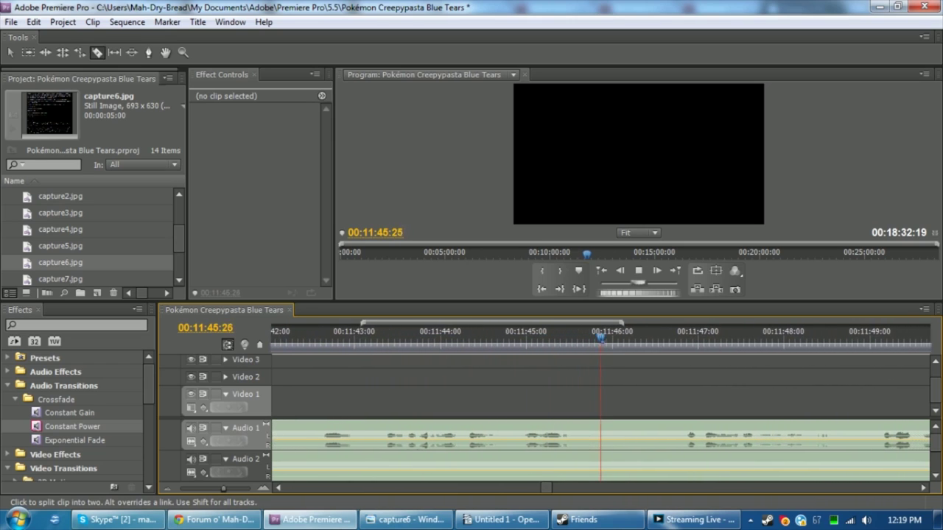
click(406, 520)
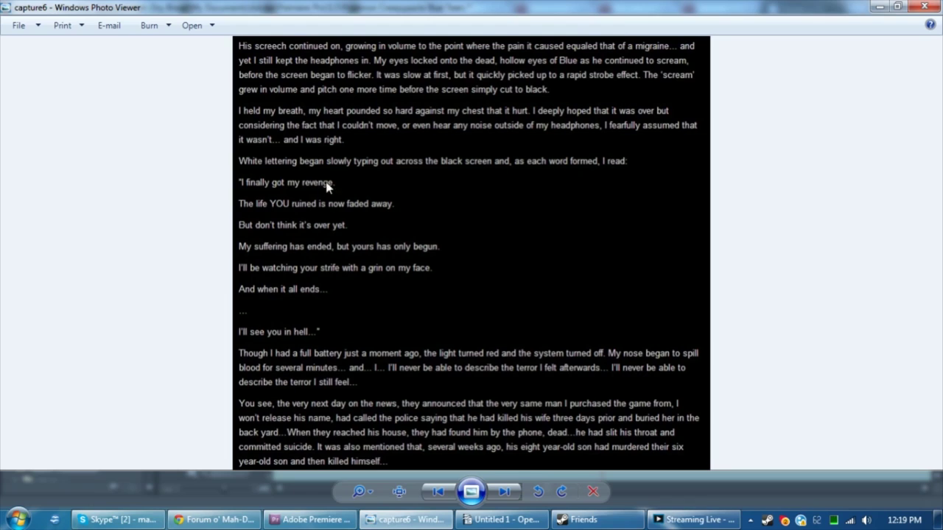
click(312, 520)
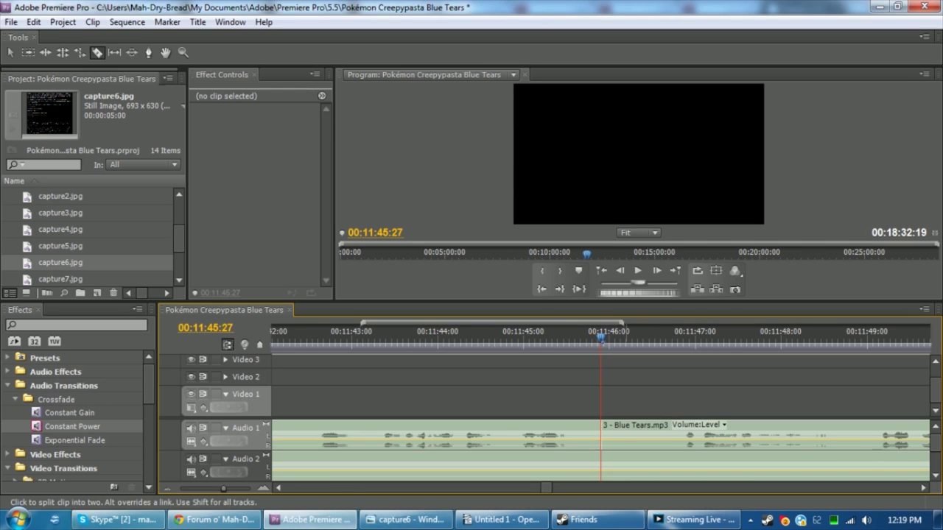
Remove the narration pause at 00:11:45:27 on Audio 1, closing the gap with the following clip
click(671, 432)
key(v)
drag(691, 429, 621, 426)
click(645, 367)
click(542, 344)
Play the narration through 00:11:53:03, compare it with the capture6 text in Windows Photo Viewer, and continue playback in Premiere Pro
key(space)
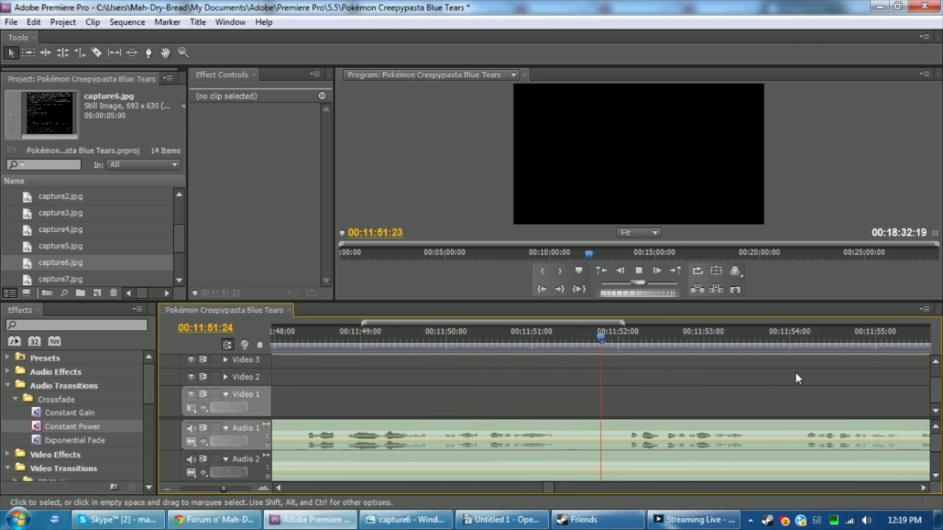
key(space)
click(420, 522)
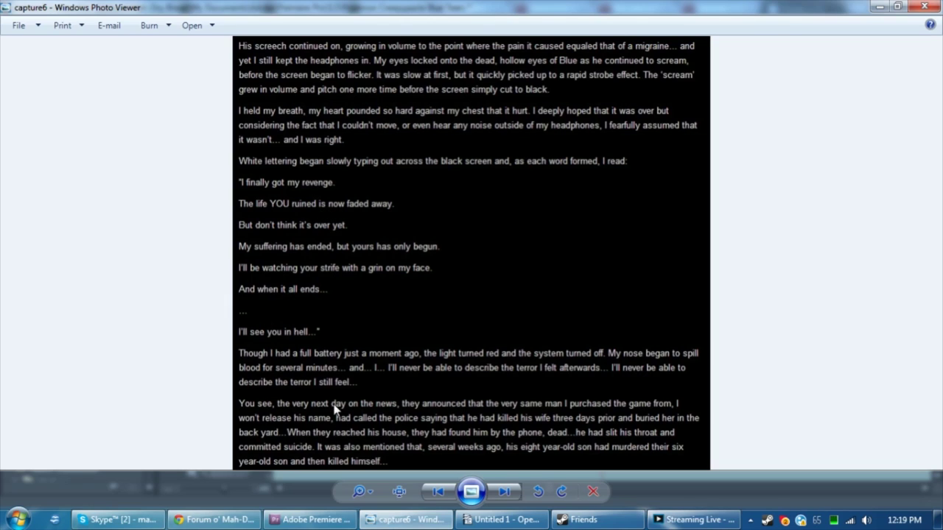
key(alt+Tab)
key(space)
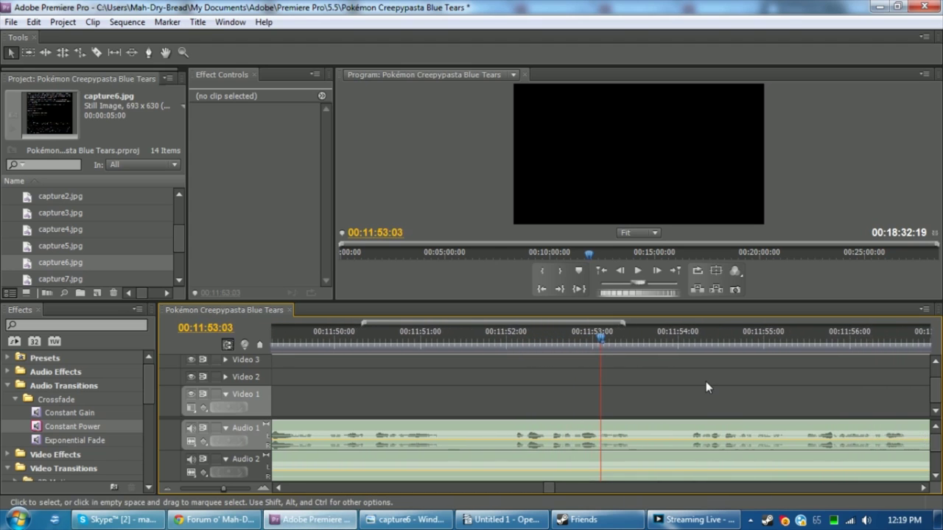
key(space)
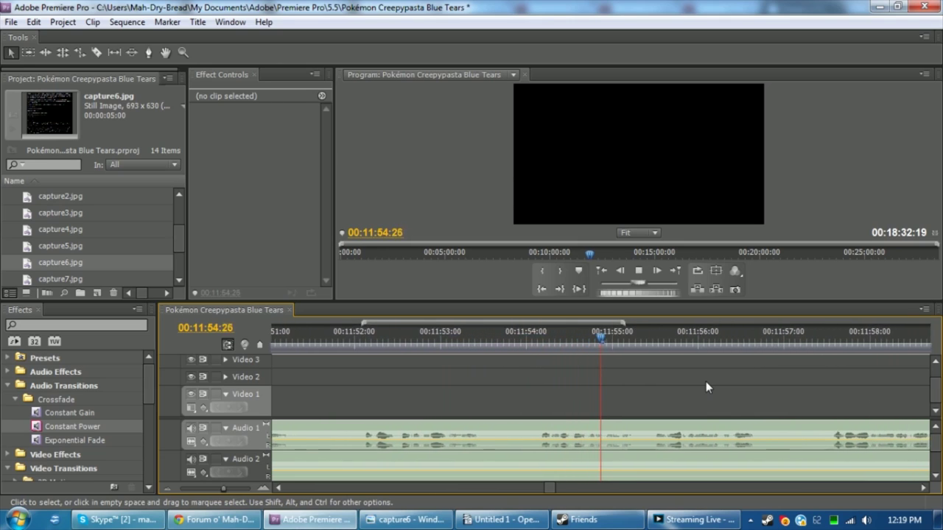
key(space)
key(space)
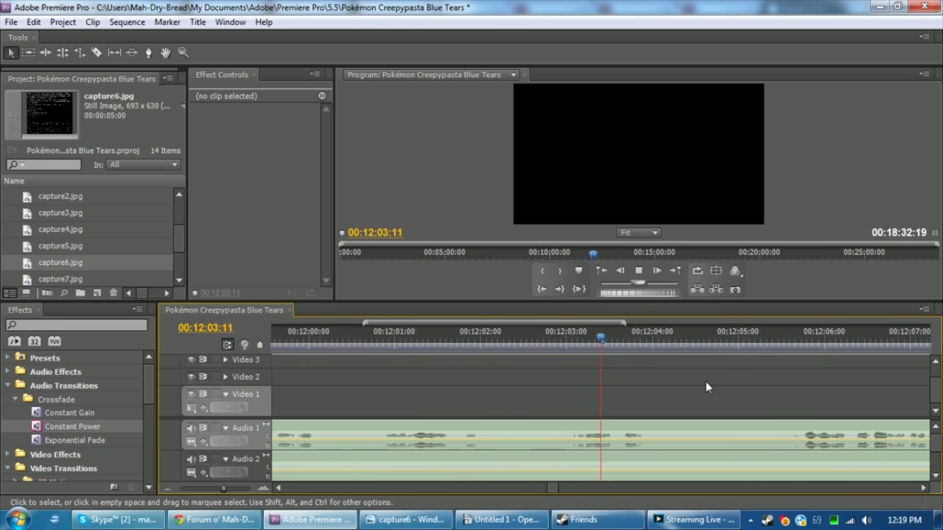
Cut out the narration pause at 00:12:04:11 on Audio 1 and move the following clip up to close the gap
key(space)
key(c)
click(601, 435)
click(694, 436)
key(v)
drag(753, 436, 635, 434)
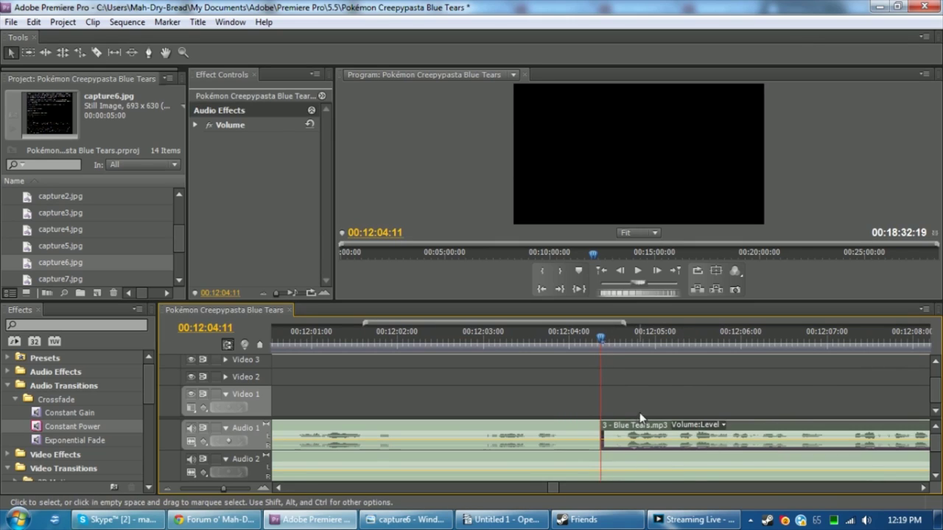
click(658, 413)
Play the narration on from the cut at 00:12:04:11, stopping where the speech resumes at 00:12:15:06
key(space)
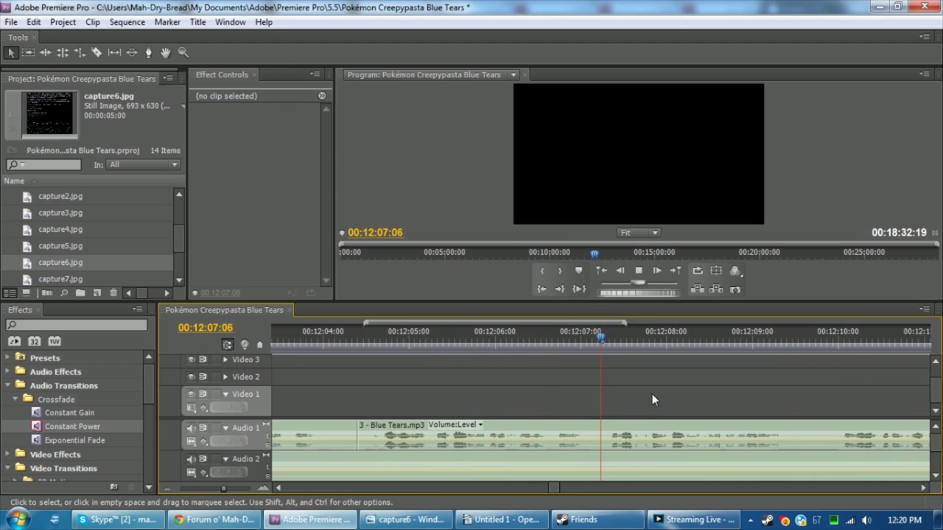
key(space)
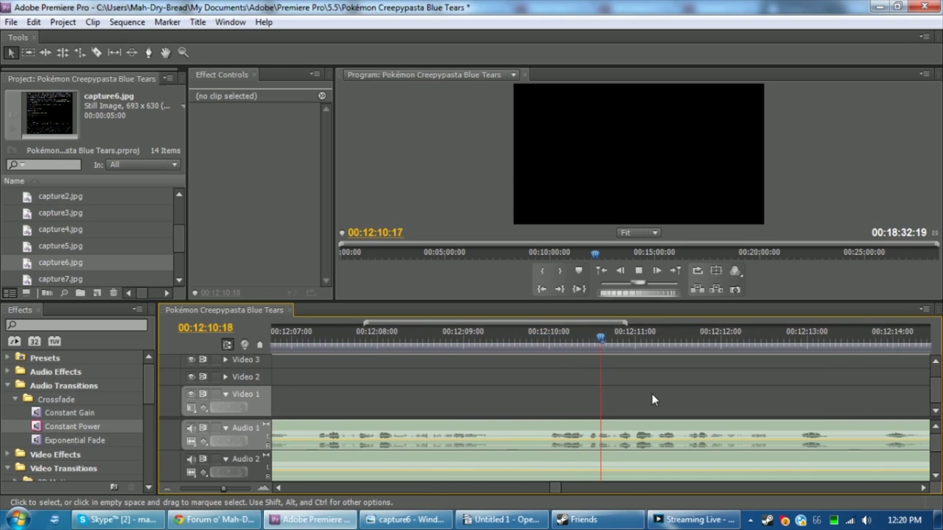
key(space)
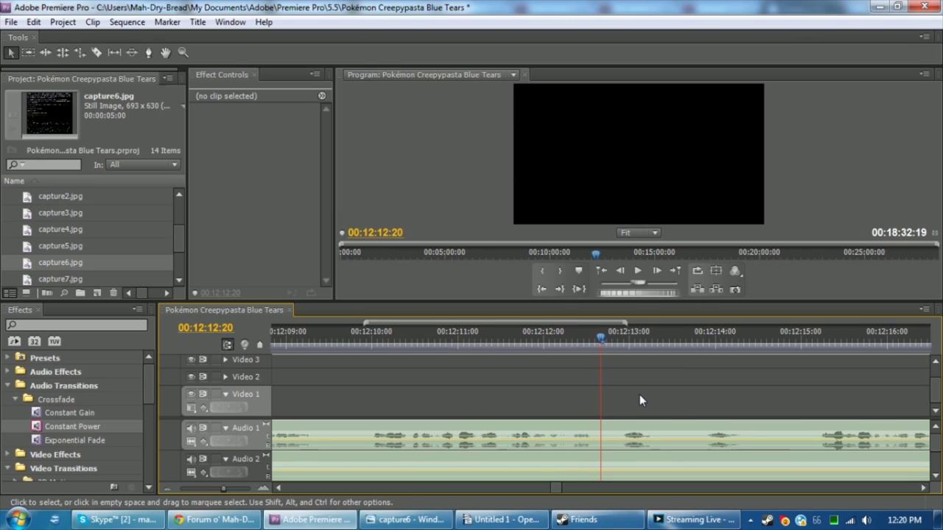
key(space)
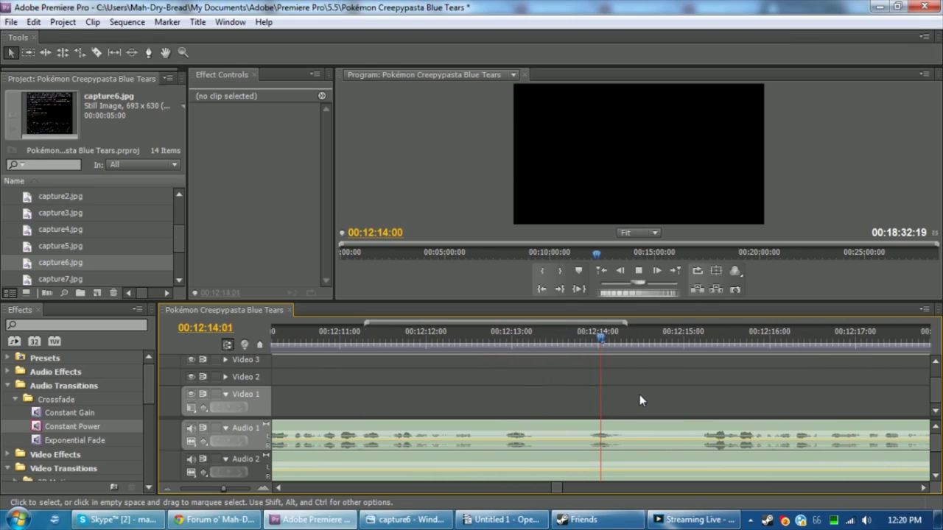
key(space)
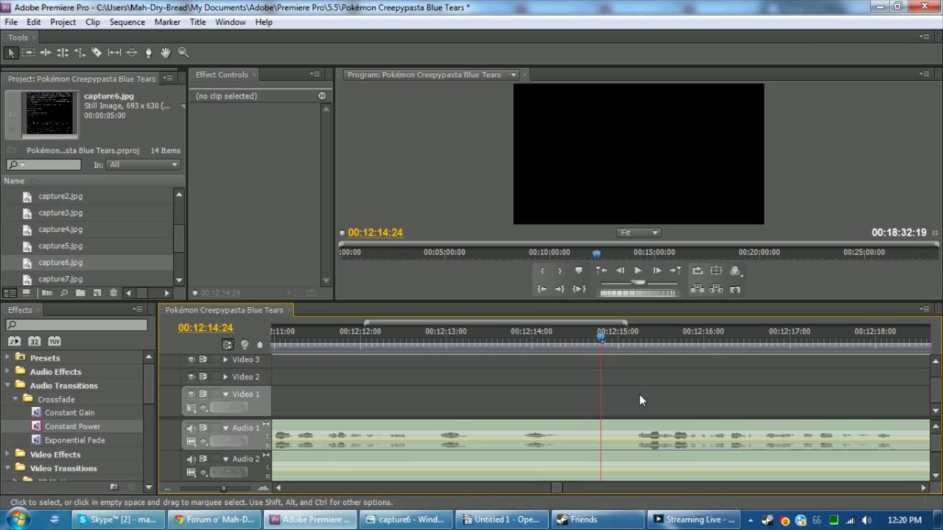
key(space)
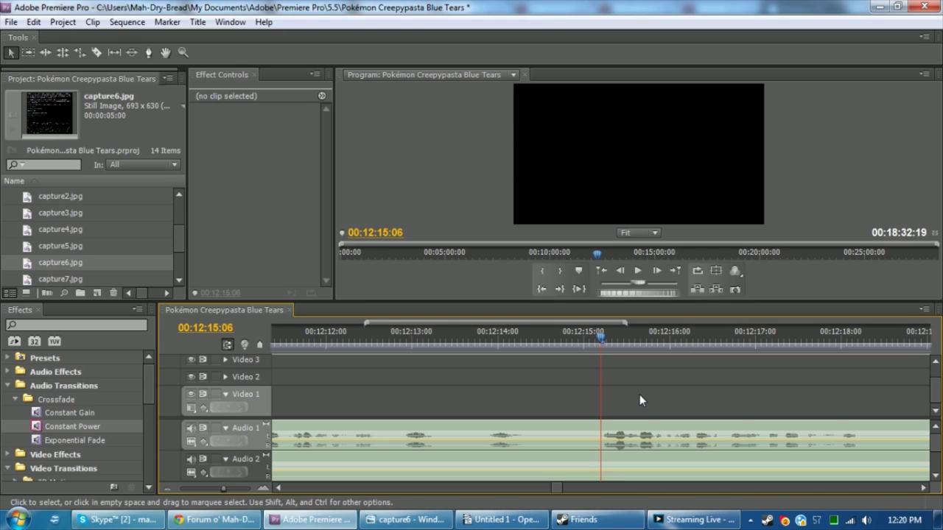
Cut out the narration pause at 00:12:18:19 on Audio 1 and pull the following clip back to close the gap
key(c)
key(space)
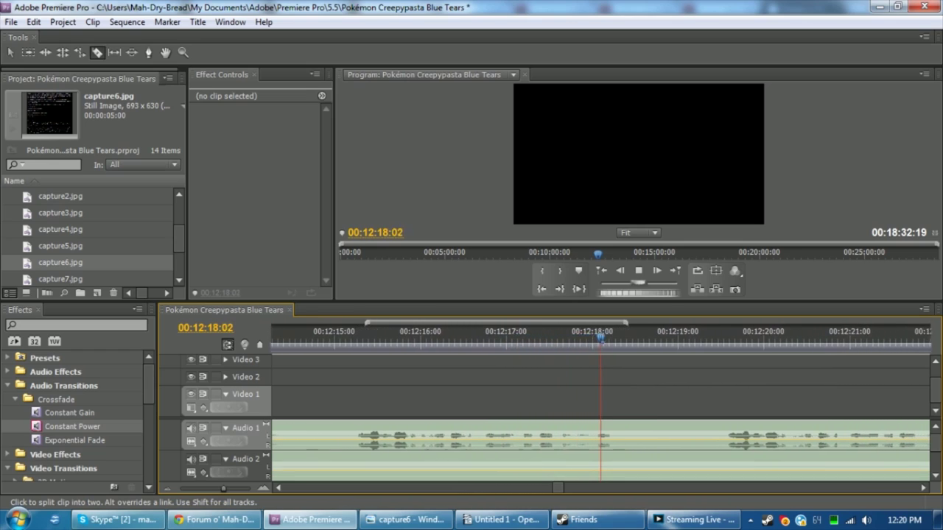
key(space)
click(662, 436)
key(v)
mouse_move(686, 436)
mouse_down()
mouse_move(626, 436)
mouse_move(678, 439)
mouse_up()
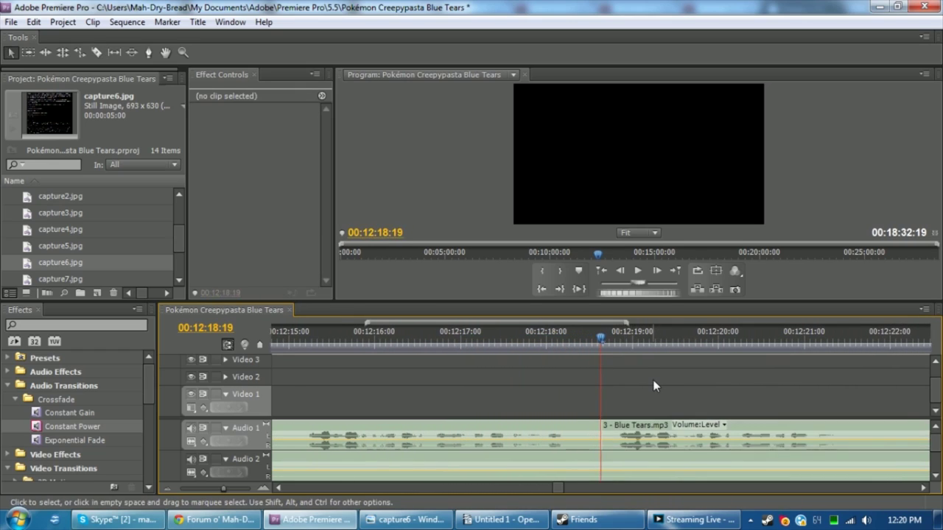
Trim the next narration pause on Audio 1, between about 00:12:21 and 00:12:23, and move the following clip up against the cut
key(space)
key(c)
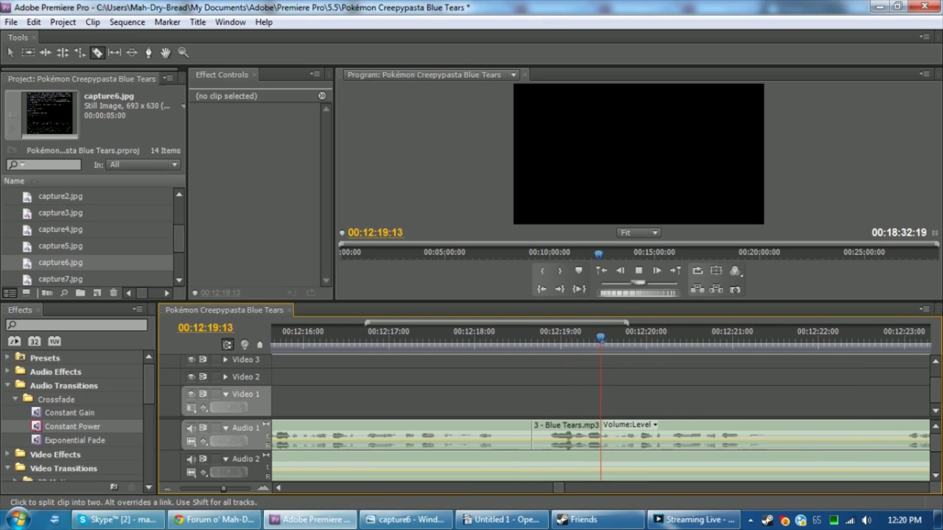
key(space)
click(601, 437)
click(687, 437)
key(v)
drag(700, 434, 615, 434)
click(613, 403)
Check the capture6 text in Windows Photo Viewer, return to Premiere Pro and play the narration through 00:12:39:05
click(441, 521)
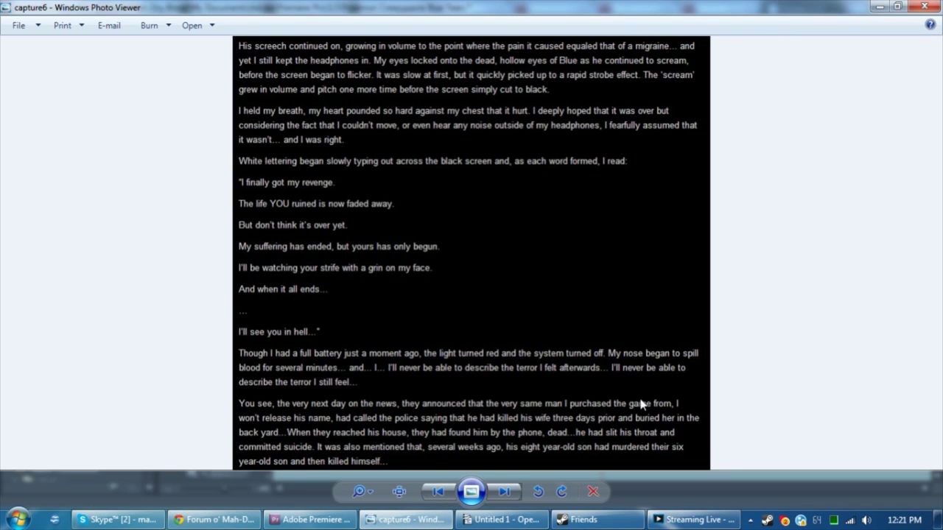
click(313, 519)
key(space)
key(c)
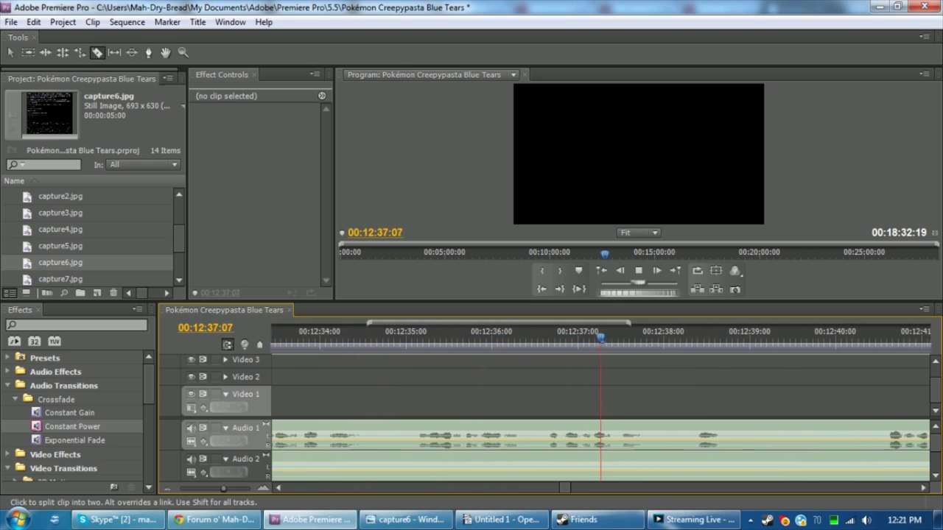
key(space)
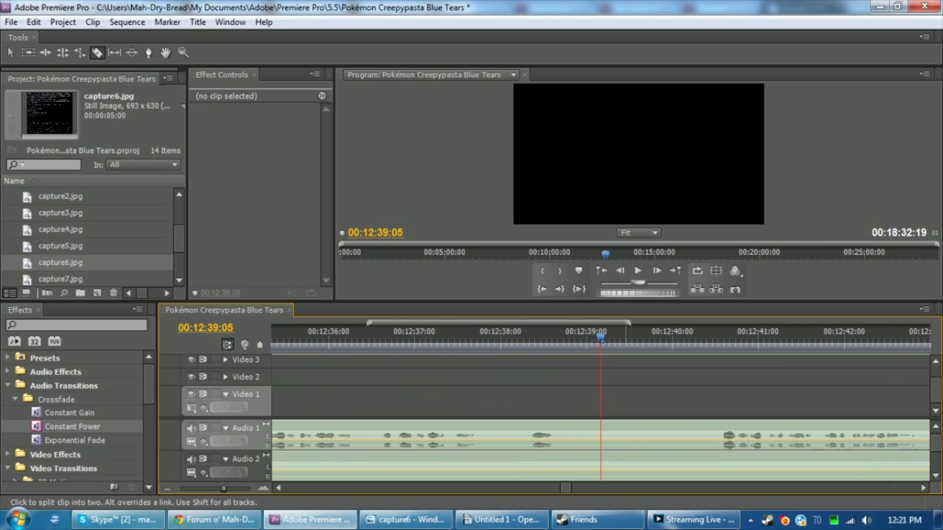
Remove the narration pause at 00:12:39:05 on Audio 1, closing the gap with the following clip
key(ctrl+k)
click(701, 434)
key(v)
drag(710, 433, 613, 433)
click(646, 387)
Play the narration on to 00:12:42:07, cut out the pause there on Audio 1 and close the gap
key(space)
key(space)
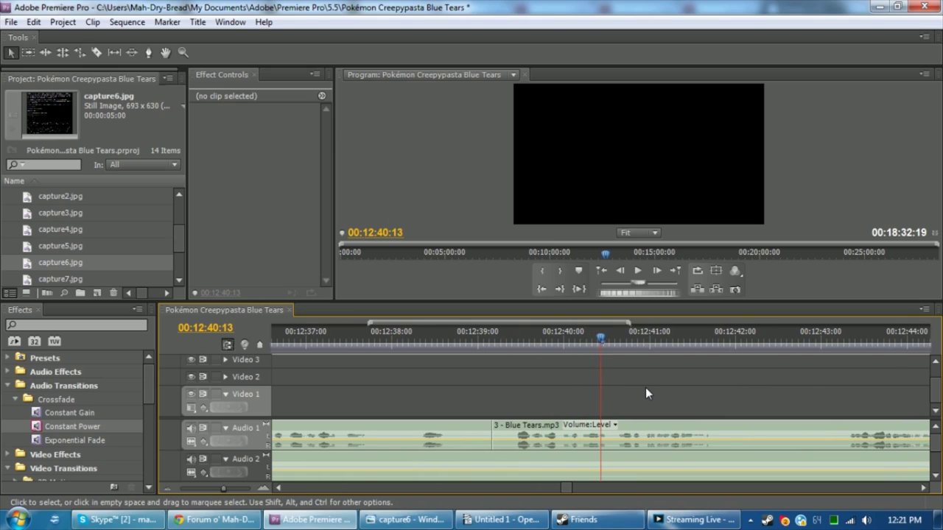
key(space)
key(c)
key(space)
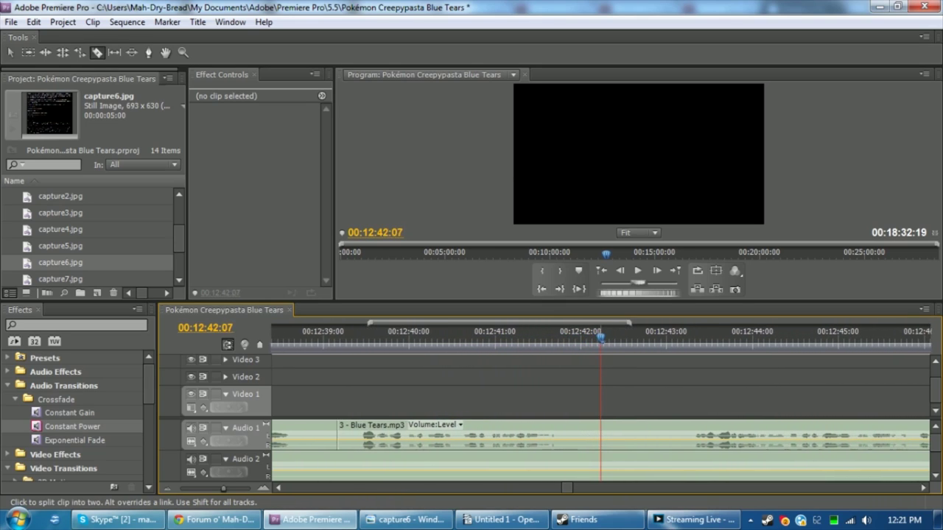
click(679, 436)
key(v)
drag(695, 436, 617, 436)
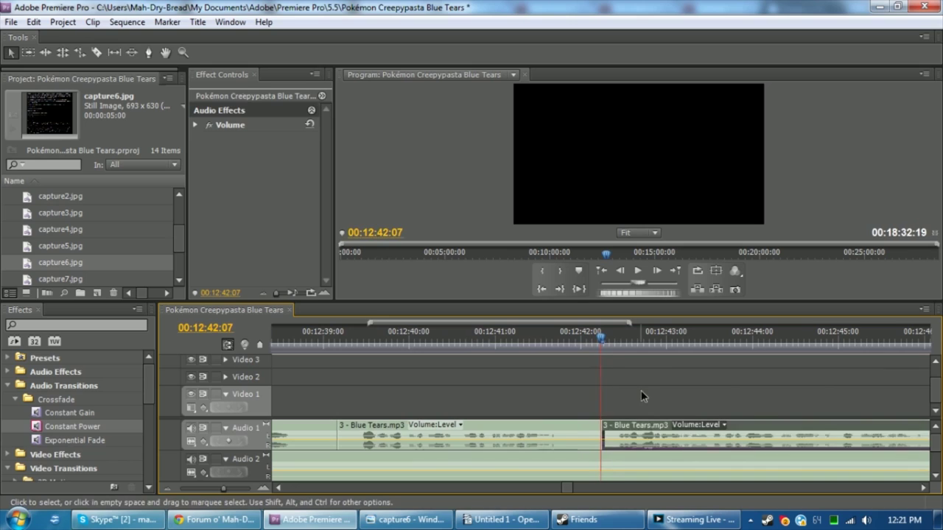
click(641, 392)
Play the narration to 00:12:49:22, remove the silence there on Audio 1 and move the following clip up to the cut
key(space)
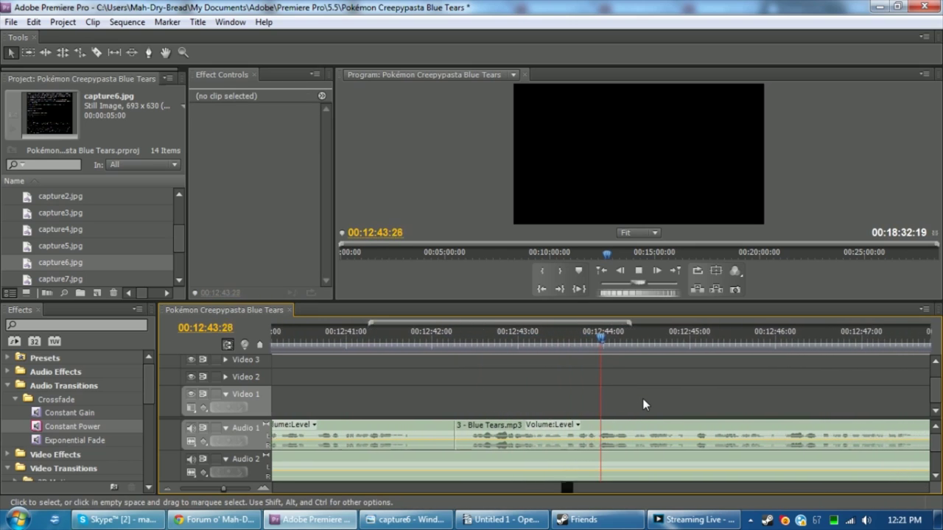
key(c)
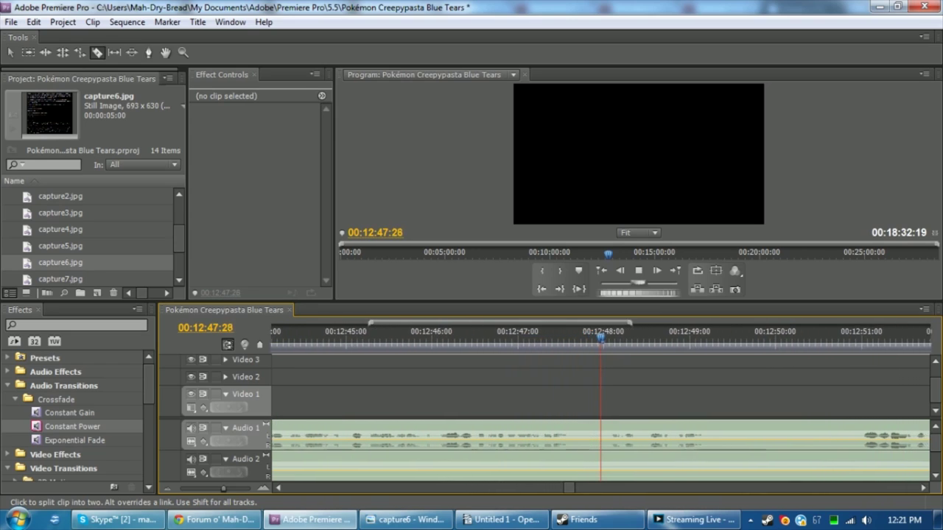
key(space)
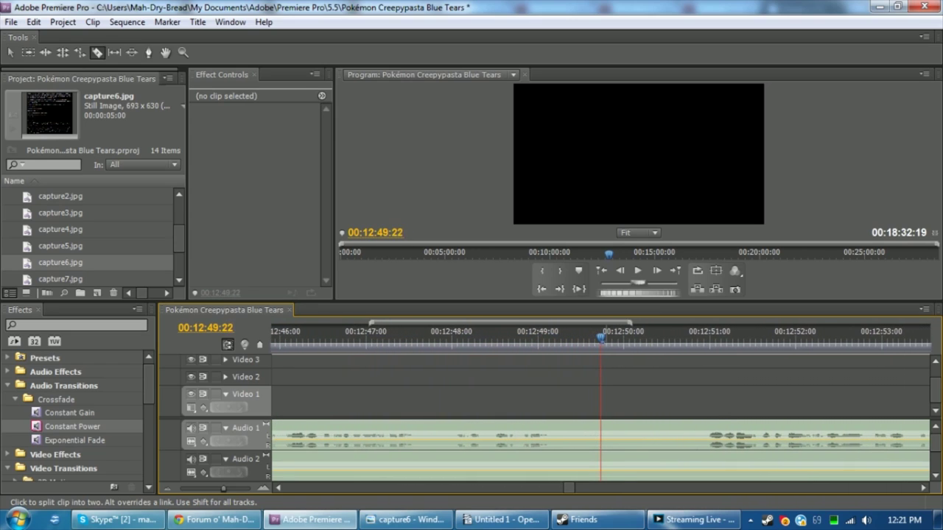
click(692, 435)
key(v)
drag(704, 433, 614, 434)
Switch to Windows Photo Viewer and advance from capture6 to capture7 to read the final story text
click(507, 520)
click(410, 519)
click(329, 520)
click(410, 519)
click(504, 492)
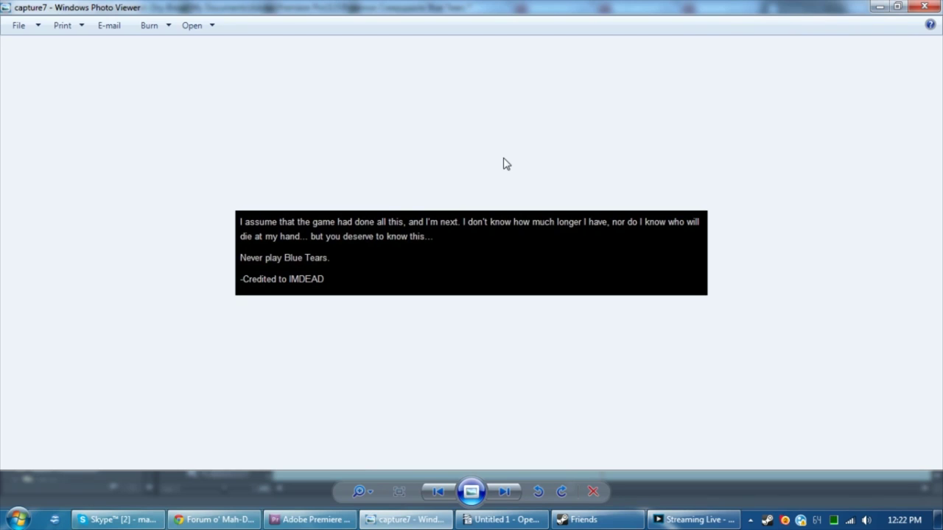
Back in Premiere Pro, place capture7.jpg on Video 1 at 00:12:49:22 and scale it to the frame size
click(344, 527)
drag(44, 279, 641, 404)
right_click(649, 405)
click(672, 384)
click(675, 367)
Play to 00:13:02:22, delete the narration pause there on Audio 1 and shift the following clip to start at 00:13:04:16
key(space)
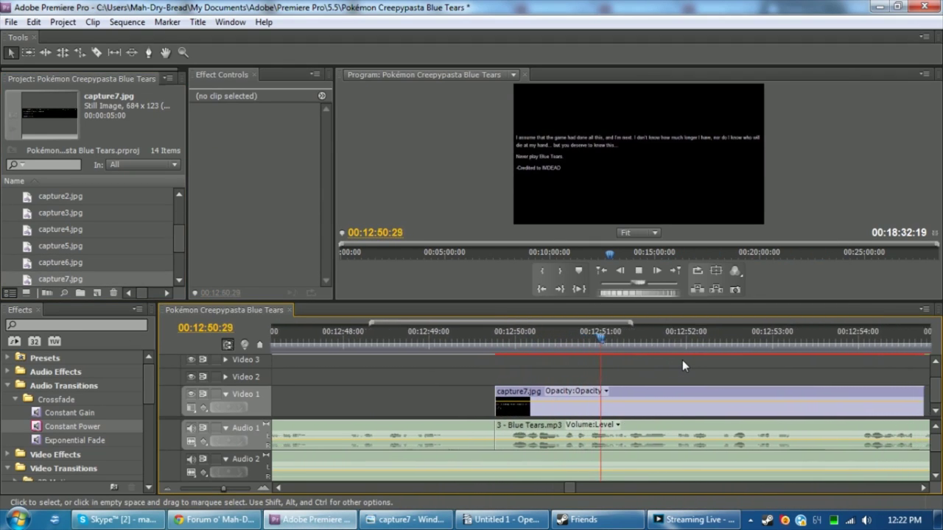
key(c)
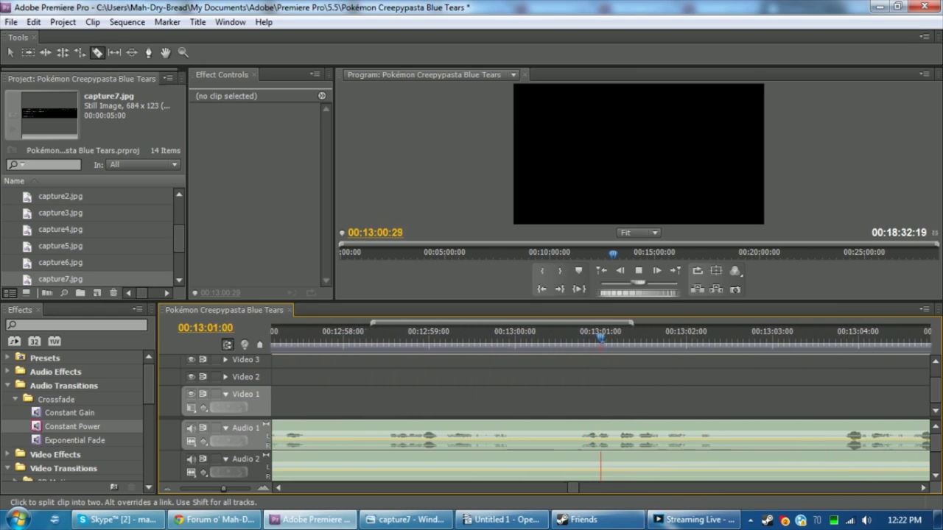
key(space)
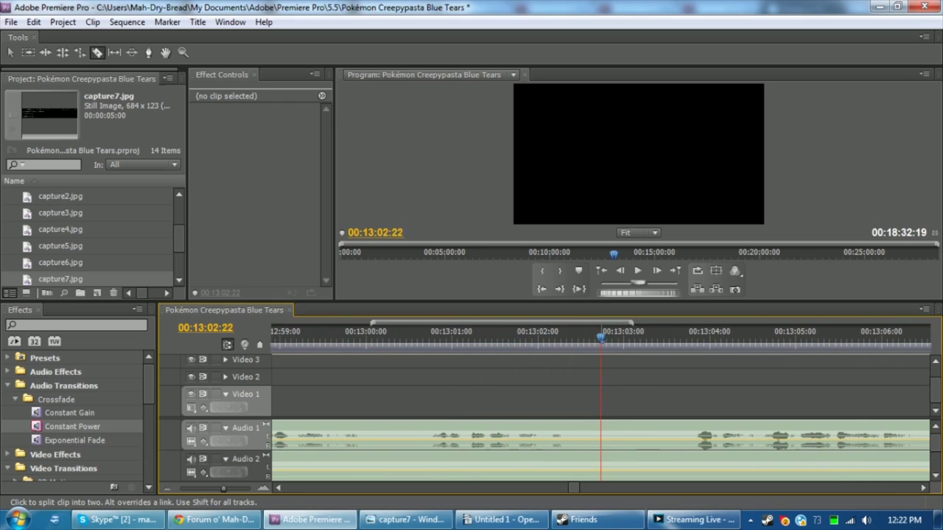
click(679, 434)
key(v)
click(658, 431)
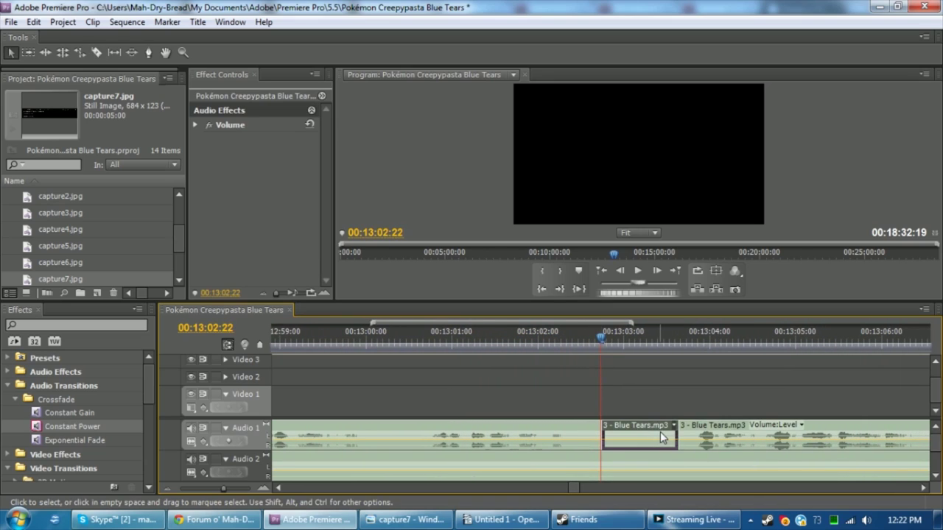
key(Delete)
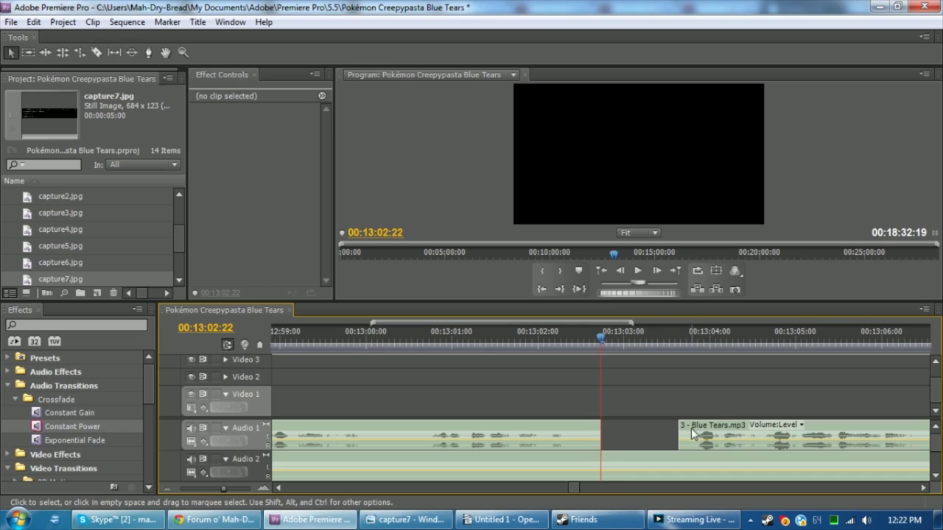
drag(691, 432, 769, 429)
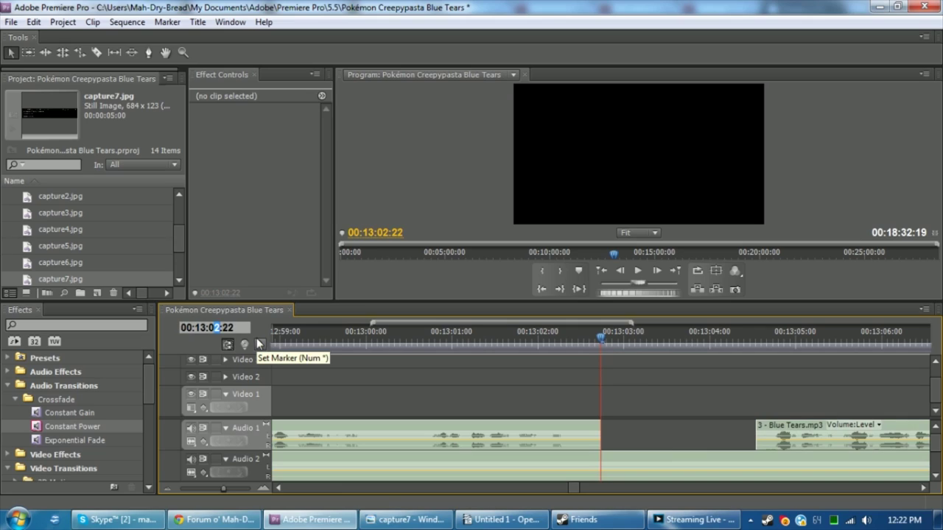
Set the playhead to 00:13:03:22, split the Audio 2 music there and delete all music clips after the cut
key(Return)
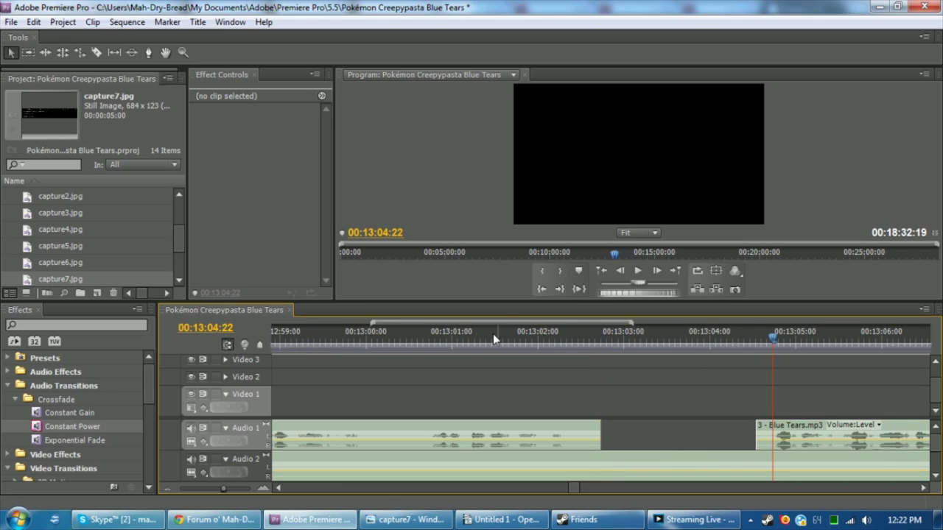
key(BackSpace)
text(3)
key(Return)
key(c)
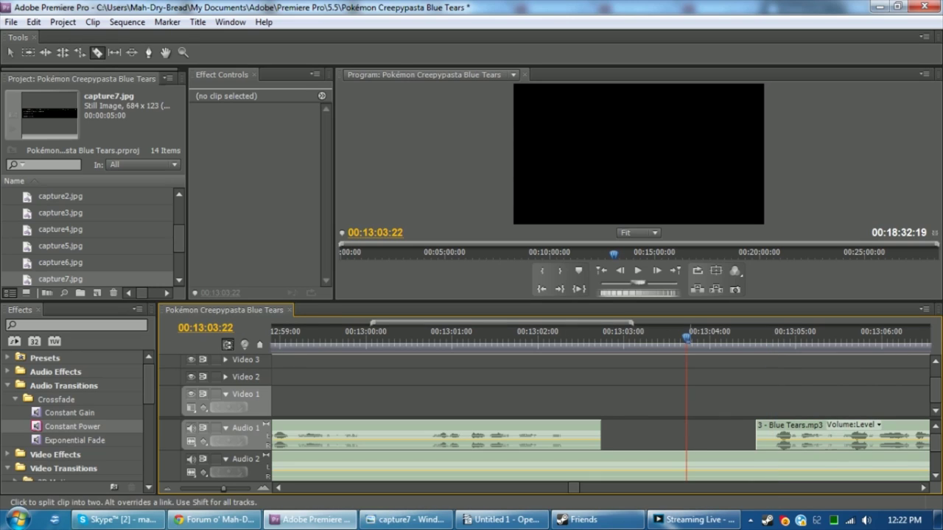
click(686, 460)
key(v)
click(711, 459)
key(Delete)
drag(224, 489, 190, 489)
drag(882, 462, 652, 464)
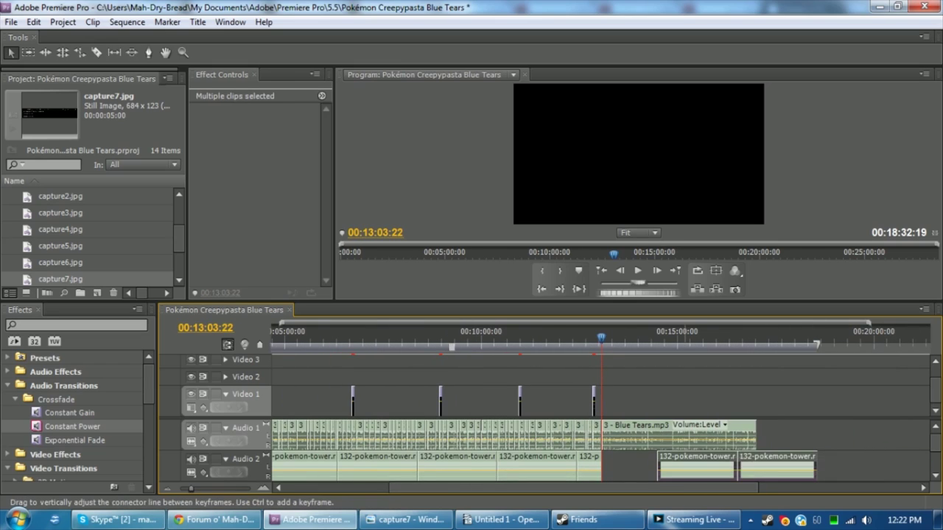
key(Delete)
Extend capture7.jpg on Video 1 to 00:13:03:22 and apply a Cross Dissolve to its end
drag(191, 489, 212, 490)
drag(373, 398, 599, 401)
click(649, 397)
key(ctrl+d)
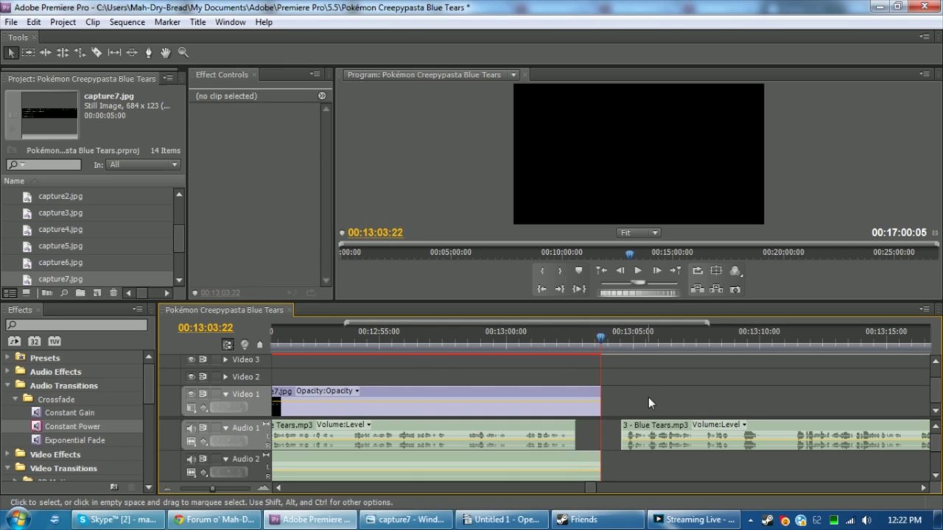
Add a Constant Power fade to the end of the Audio 2 music and lengthen both ending fades to about 3.3 seconds
drag(46, 432, 520, 480)
drag(589, 469, 599, 472)
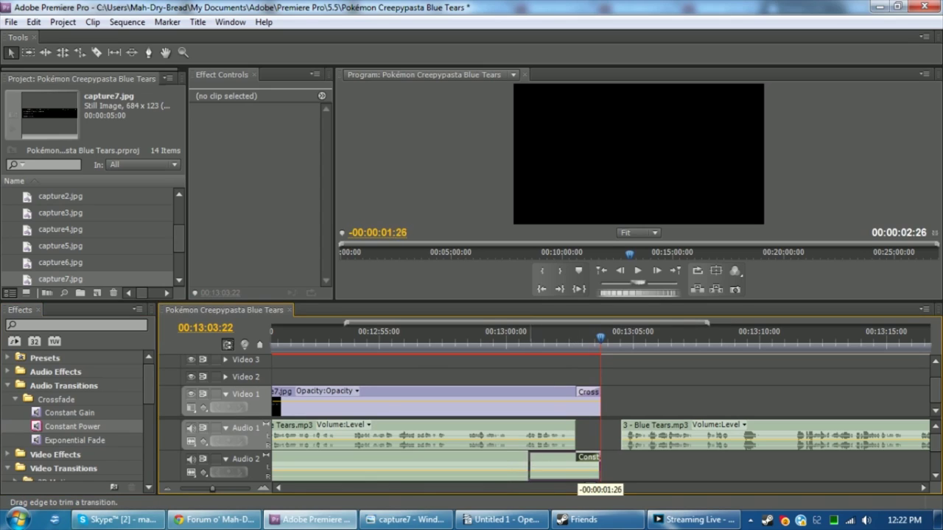
drag(517, 470, 518, 470)
drag(578, 403, 516, 403)
click(534, 370)
Play back the ending fades and place the playhead at the start of the next narration clip, 00:13:04:16
click(464, 342)
key(space)
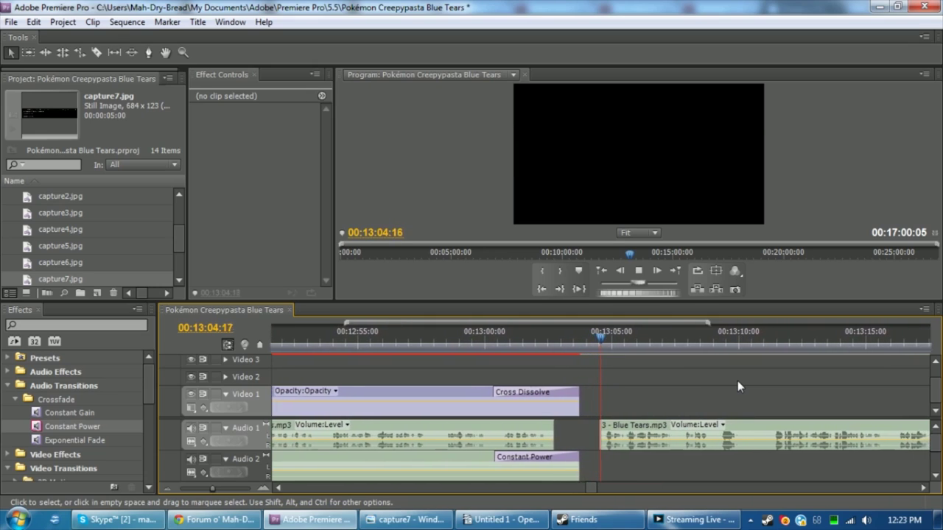
key(space)
click(600, 271)
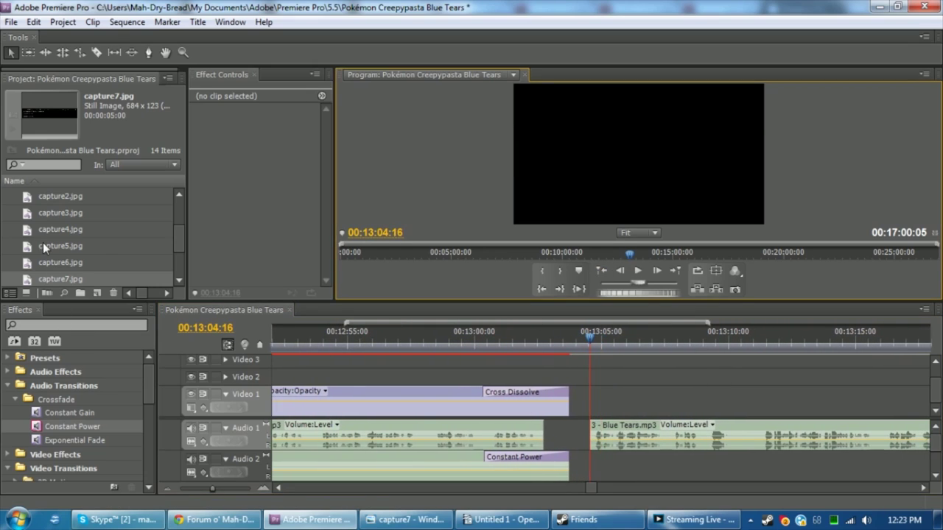
Create a new title reading "Final Thoughts" with a font size of 200
key(ctrl+t)
click(507, 324)
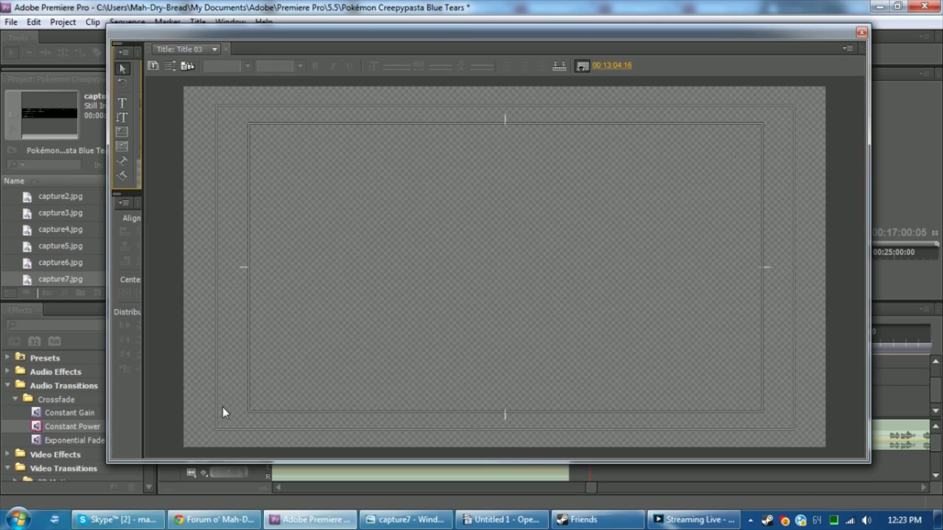
click(122, 103)
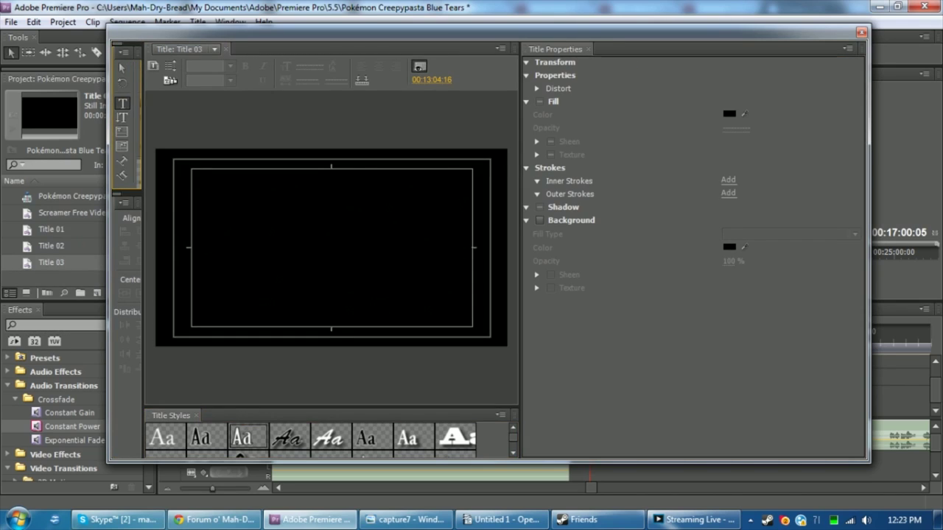
click(320, 233)
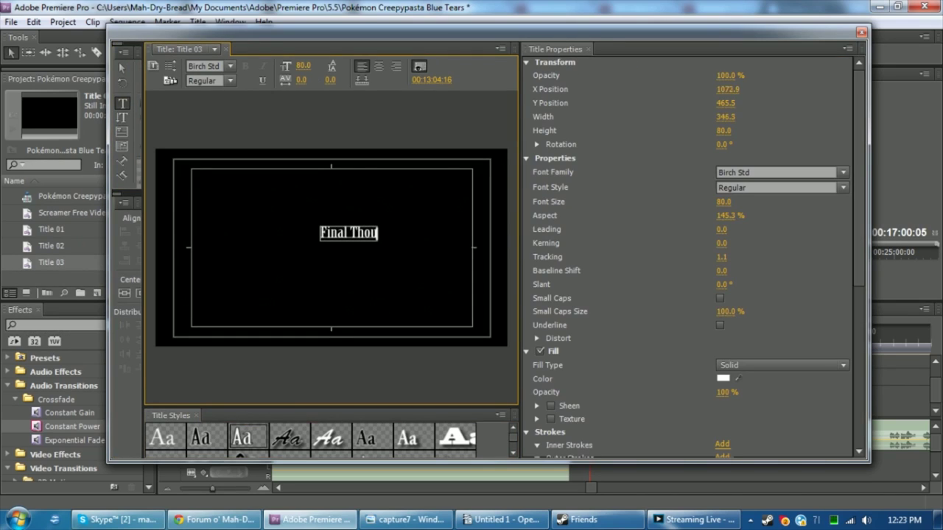
click(724, 201)
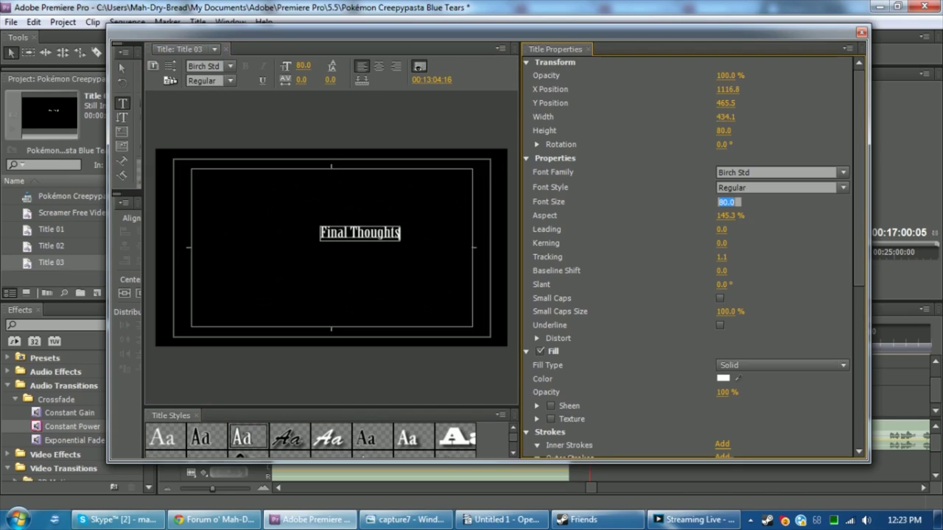
key(Return)
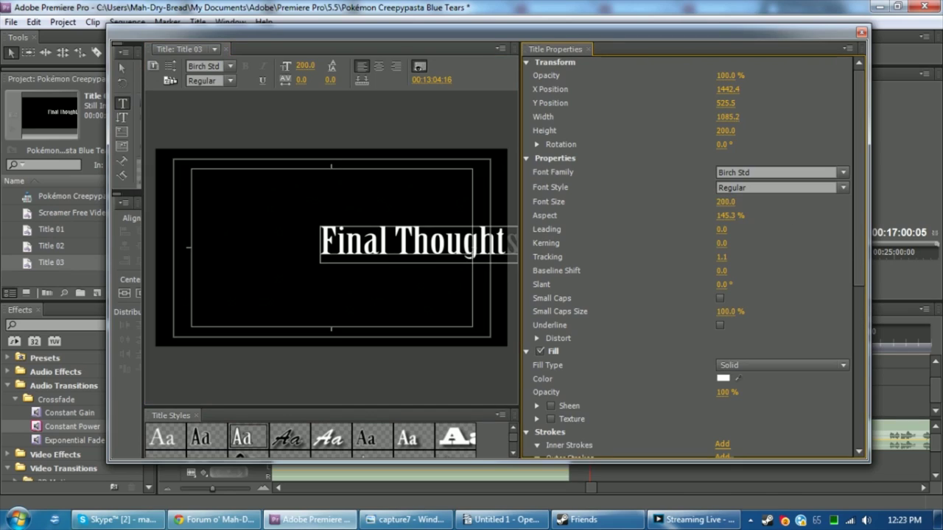
Center the "Final Thoughts" text horizontally and vertically in the title frame
click(124, 68)
drag(413, 243, 361, 236)
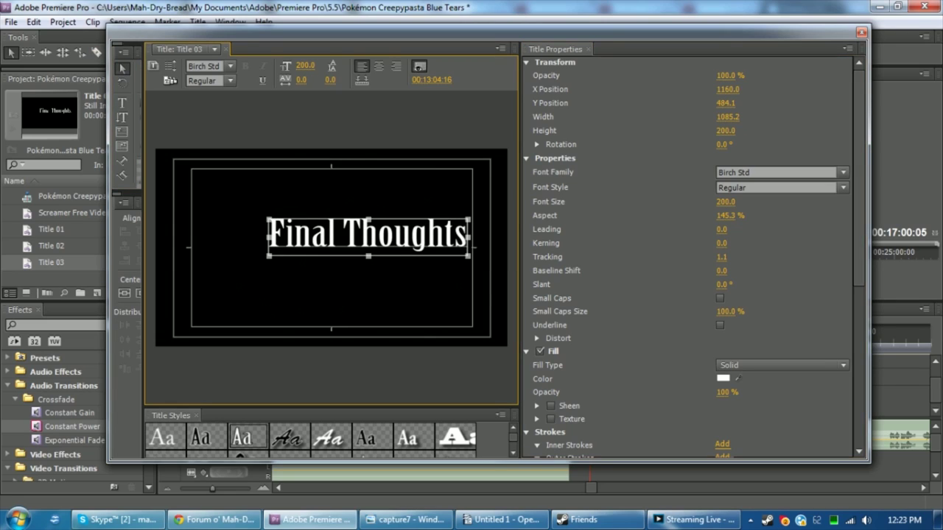
click(138, 294)
click(124, 293)
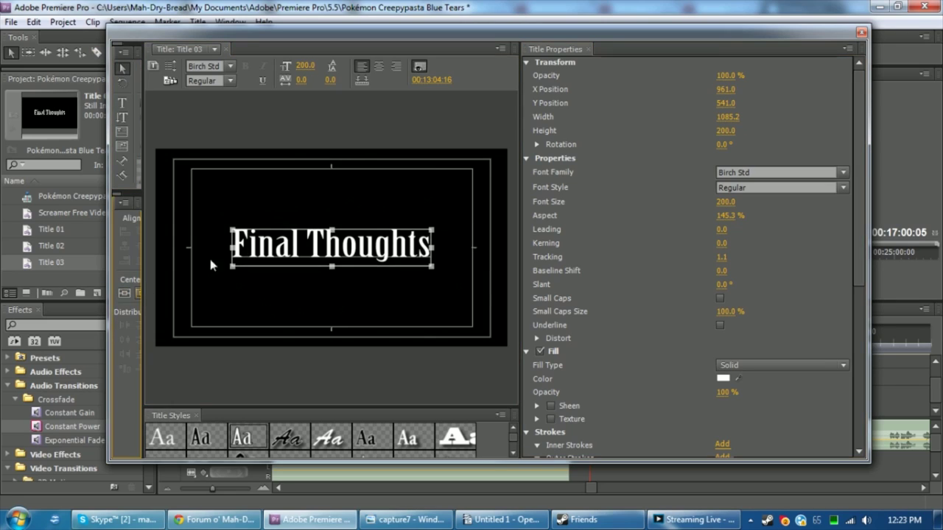
Close the title editor and place the "Final Thoughts" title on Video 1 at 00:13:04:16 with a Cross Dissolve at its start
click(861, 34)
drag(27, 263, 630, 394)
key(ctrl+d)
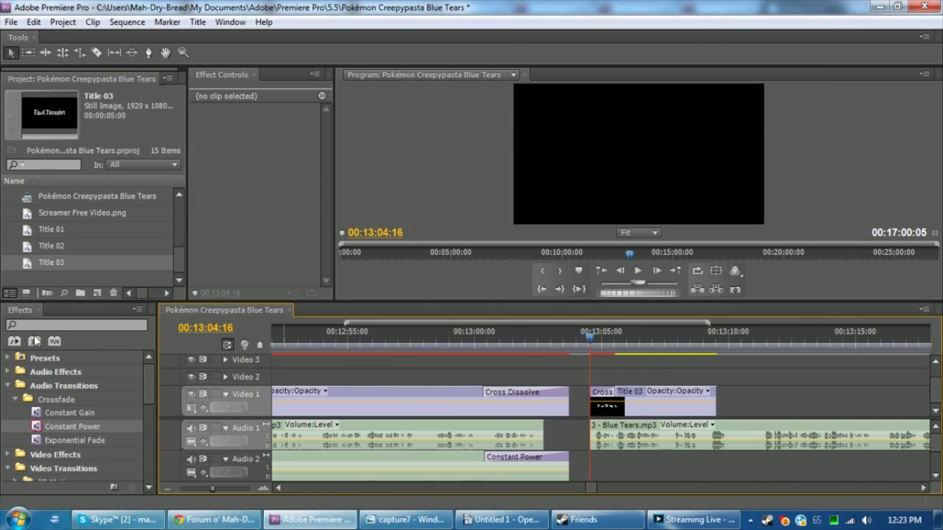
Place the 31 Ruins Of Alph music on Audio 2 at 00:13:04:16, set its gain to -30 dB and save the project
scroll(174, 246, up, 4)
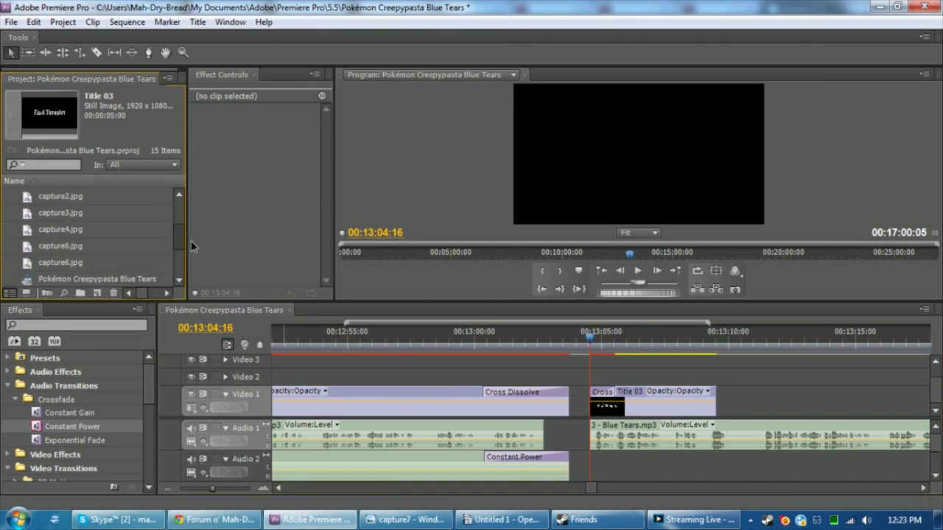
drag(32, 213, 593, 468)
right_click(597, 466)
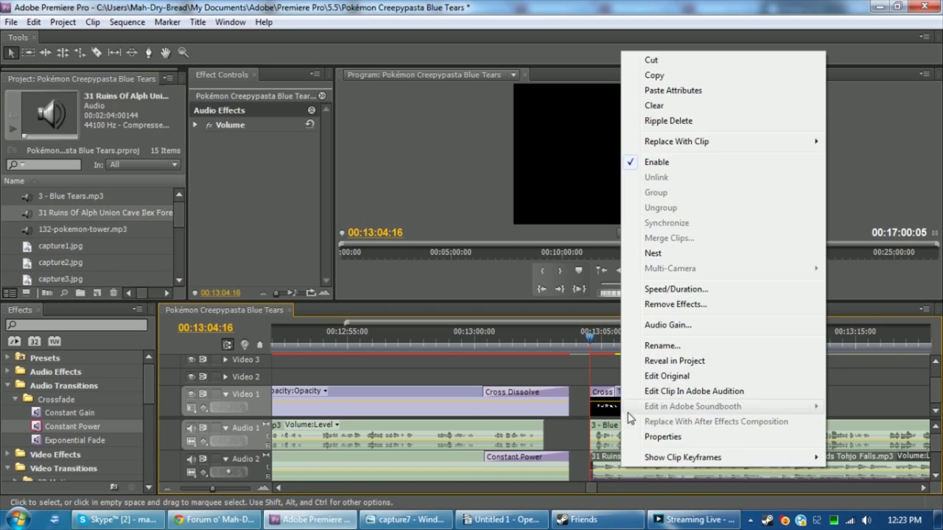
click(673, 326)
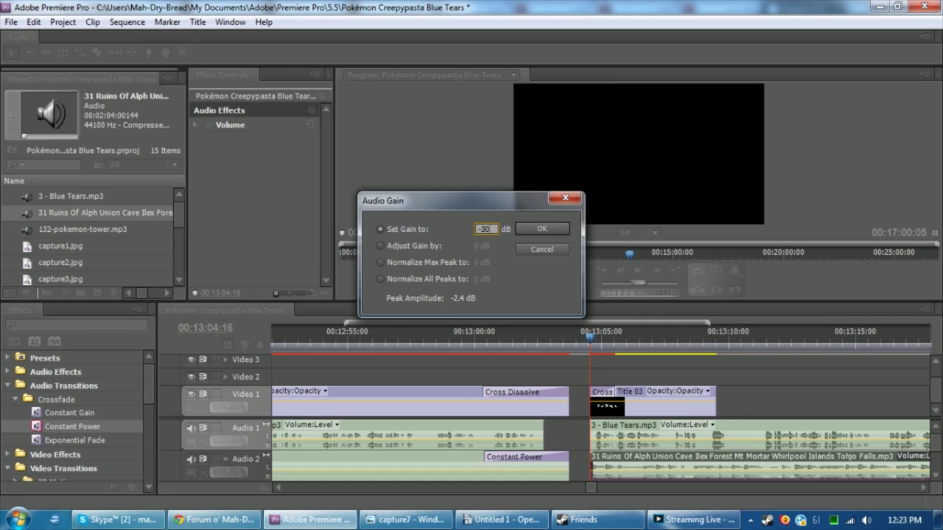
key(Return)
click(736, 391)
key(ctrl+s)
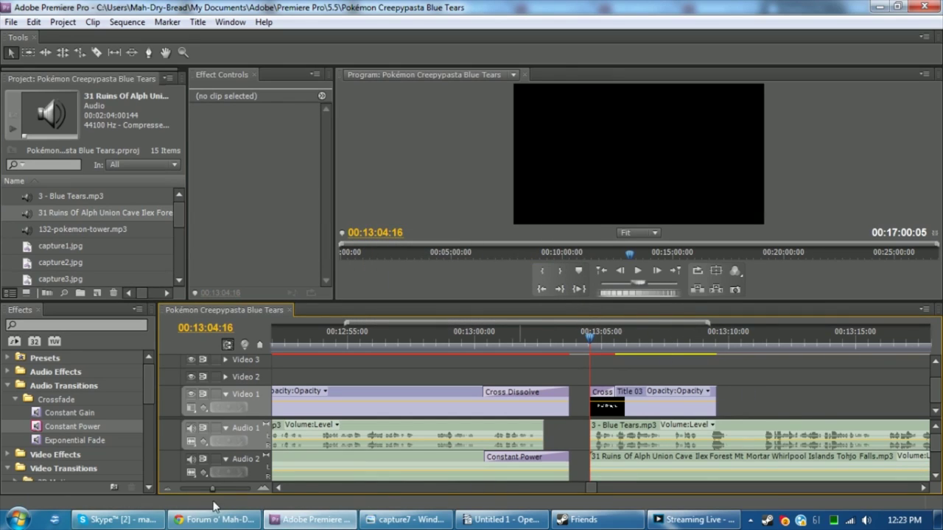
Step back through the edit points from the ending to the opening to check the story text images on Video 1
drag(230, 488, 179, 488)
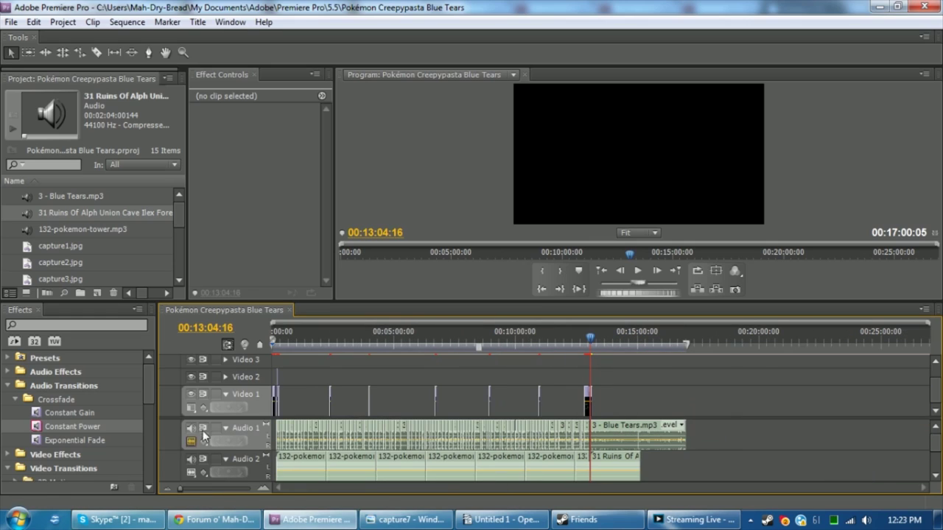
click(324, 398)
drag(332, 399, 587, 397)
click(615, 401)
drag(589, 354, 585, 355)
drag(181, 489, 204, 489)
click(605, 271)
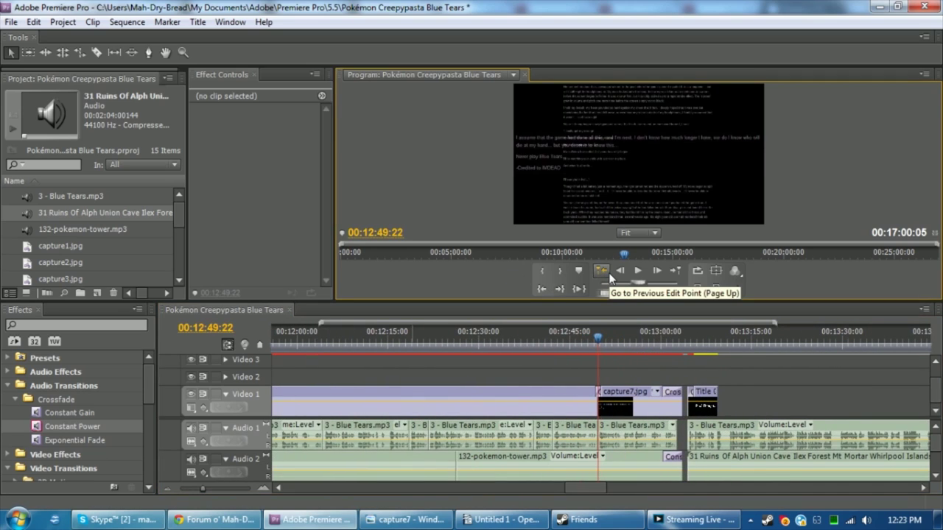
click(602, 271)
click(603, 272)
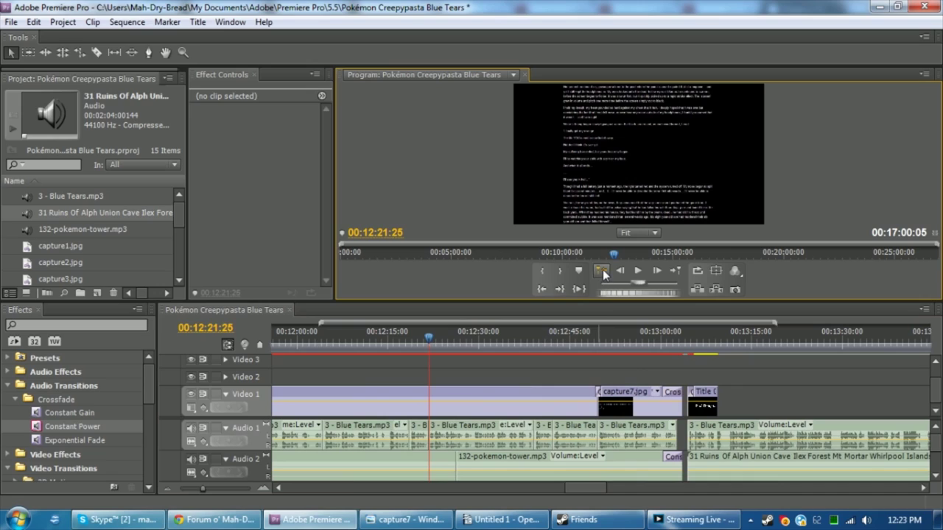
click(602, 272)
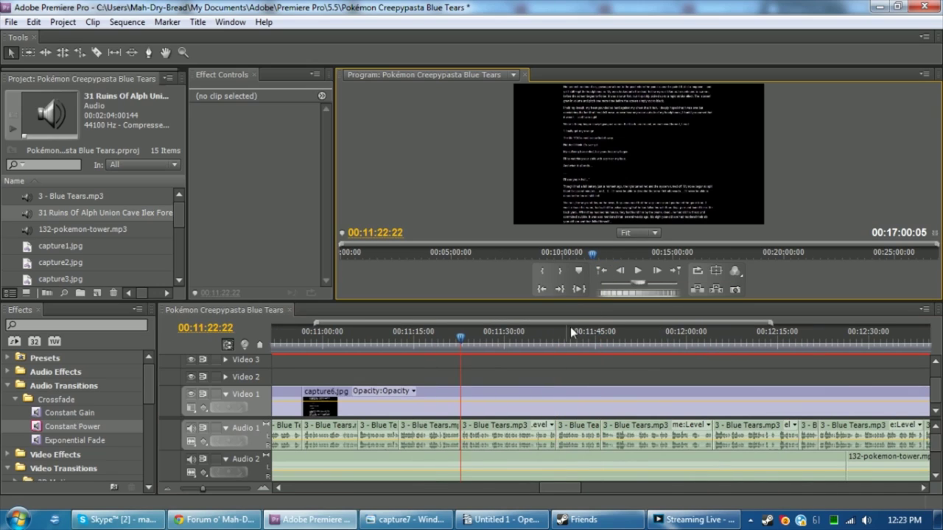
key(Up)
key(Up)
key(Up)
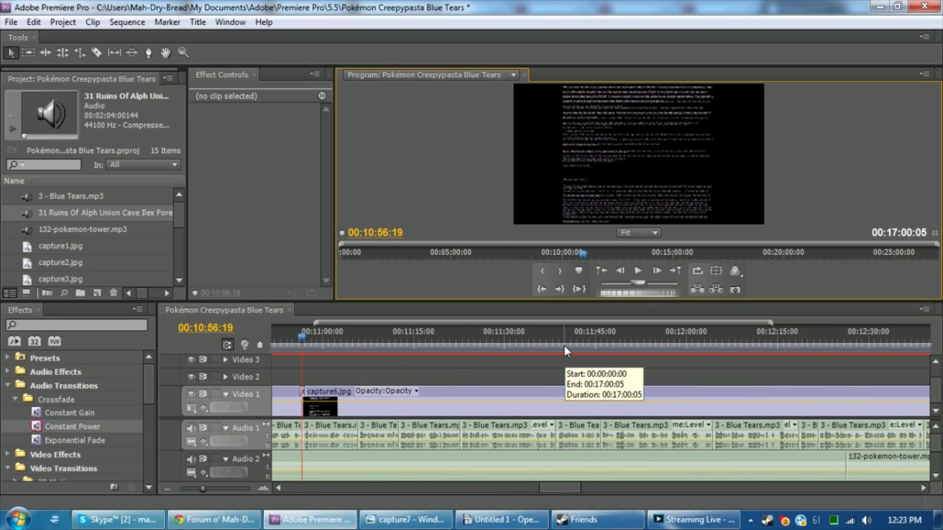
key(Up)
key(Up)
key(Up)
key(Up)
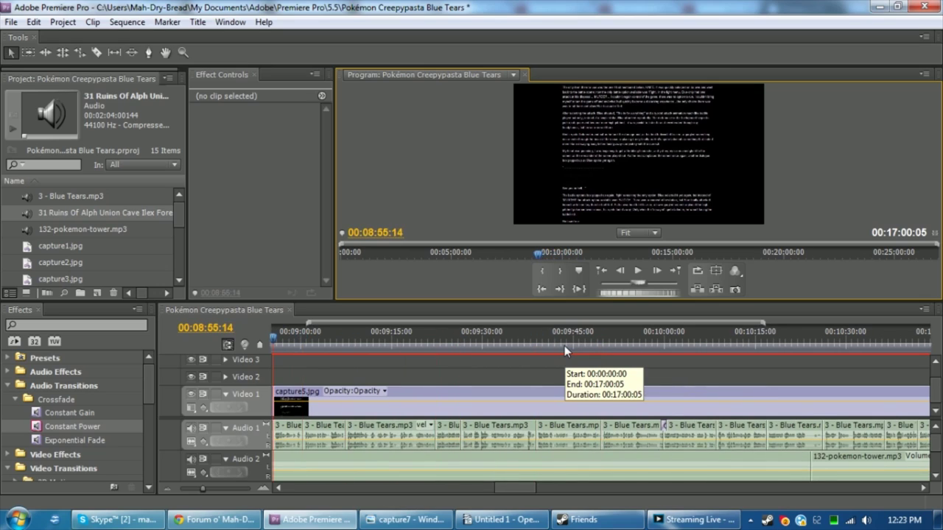
key(Up)
key(Down)
key(Up)
key(Up)
key(Up)
key(Up)
key(Up)
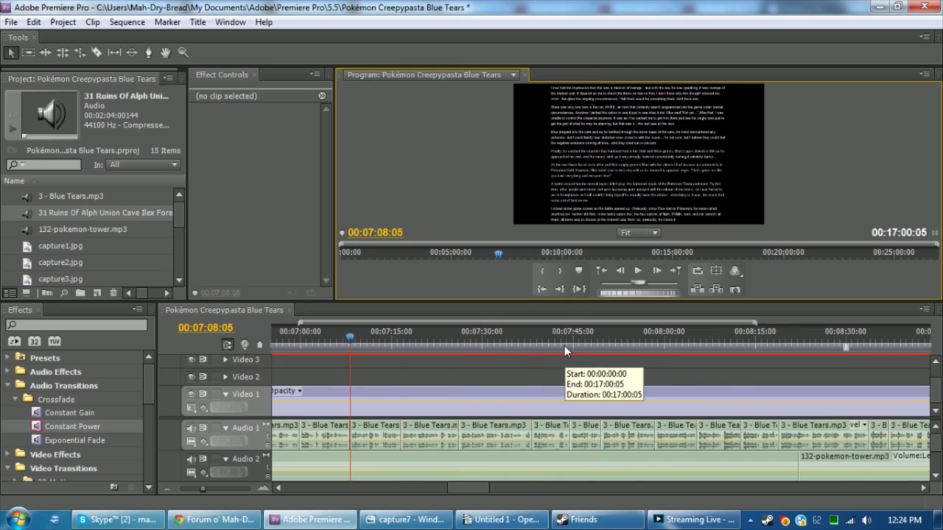
key(Up)
key(Up)
key(Down)
key(Up)
key(Up)
key(Up)
key(Up)
key(Up)
key(Up)
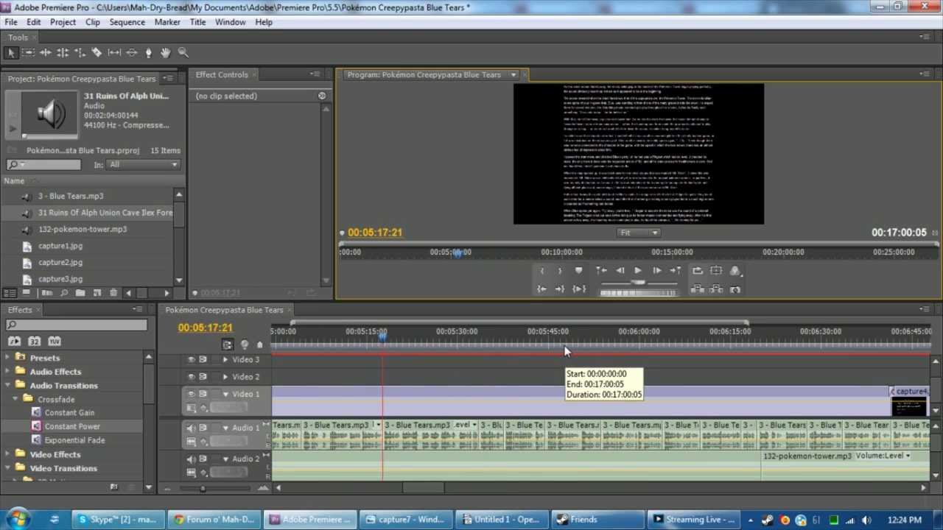
key(Up)
key(Up)
key(Up)
key(Up)
key(Up)
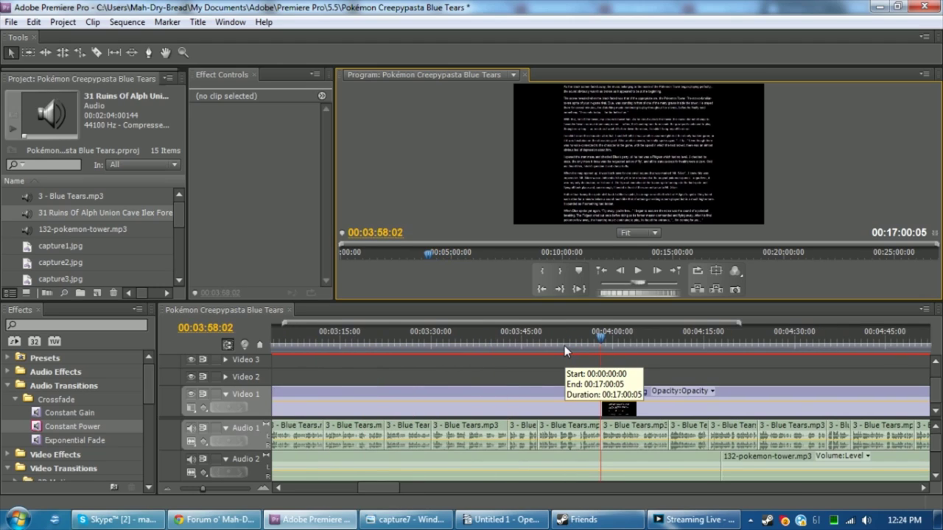
key(Up)
key(Up)
key(Up)
key(Up)
key(Up)
key(Up)
key(Up)
key(Up)
key(Up)
key(Up)
key(Up)
key(Up)
key(Up)
key(Up)
key(Up)
key(Up)
key(Up)
key(Up)
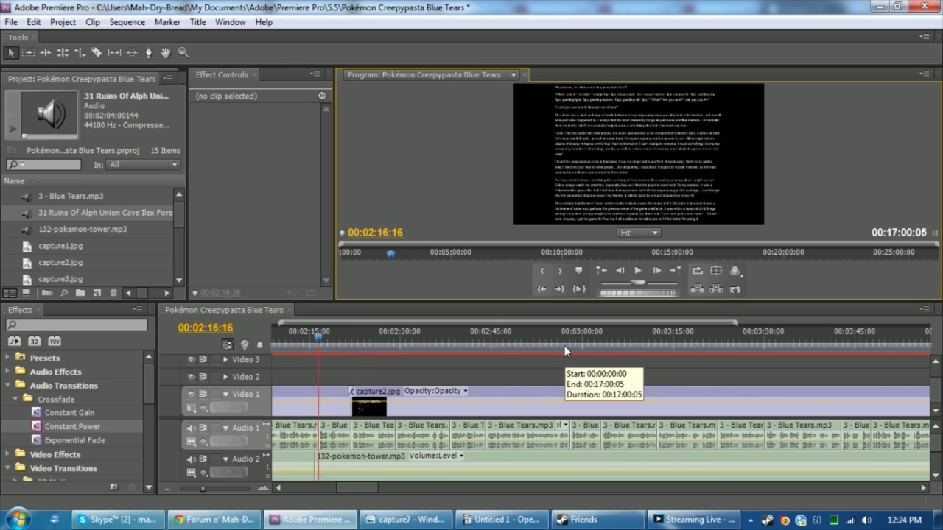
key(Up)
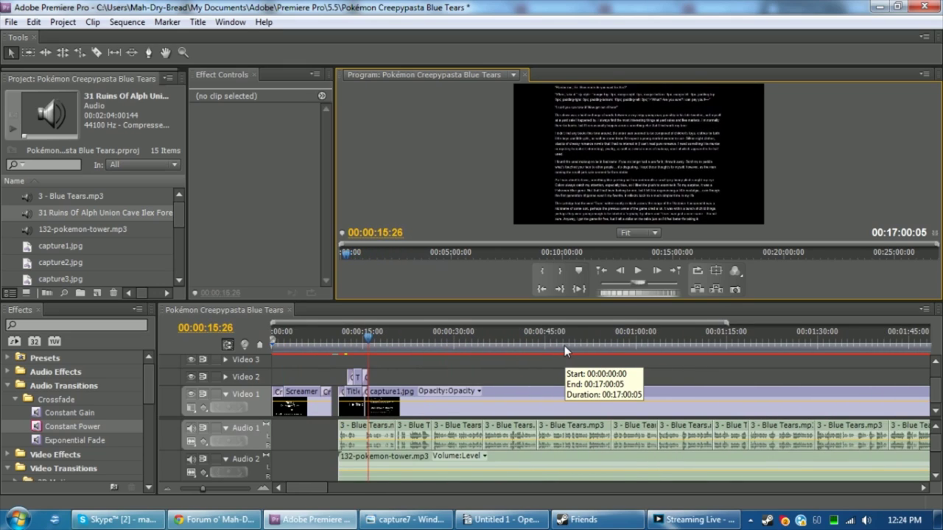
Mute Audio 1 and play the Ruins Of Alph music from 00:14:38:28 to find a suitable loop point
drag(203, 489, 180, 489)
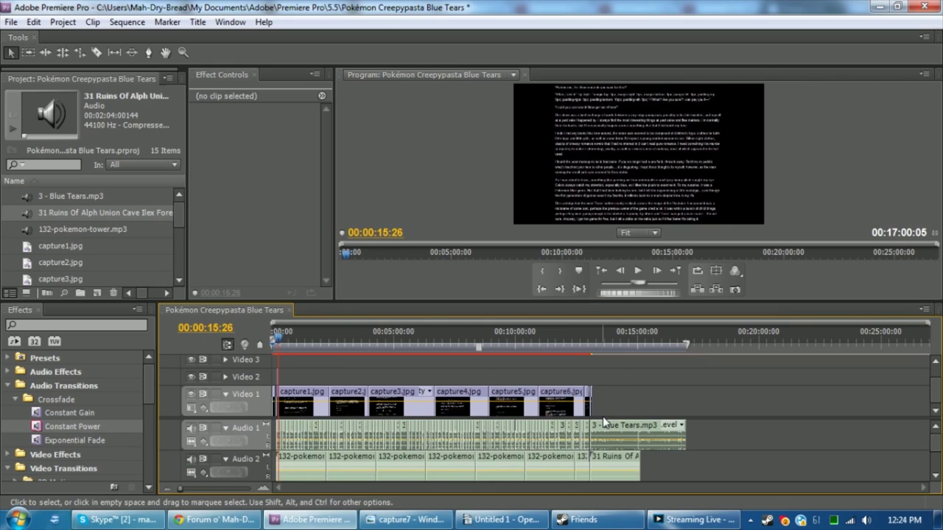
drag(589, 341, 589, 344)
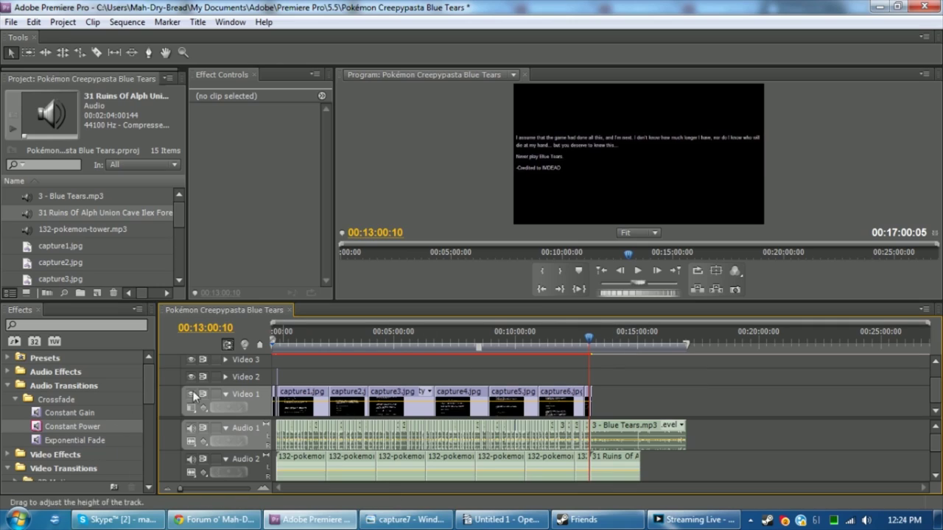
click(189, 428)
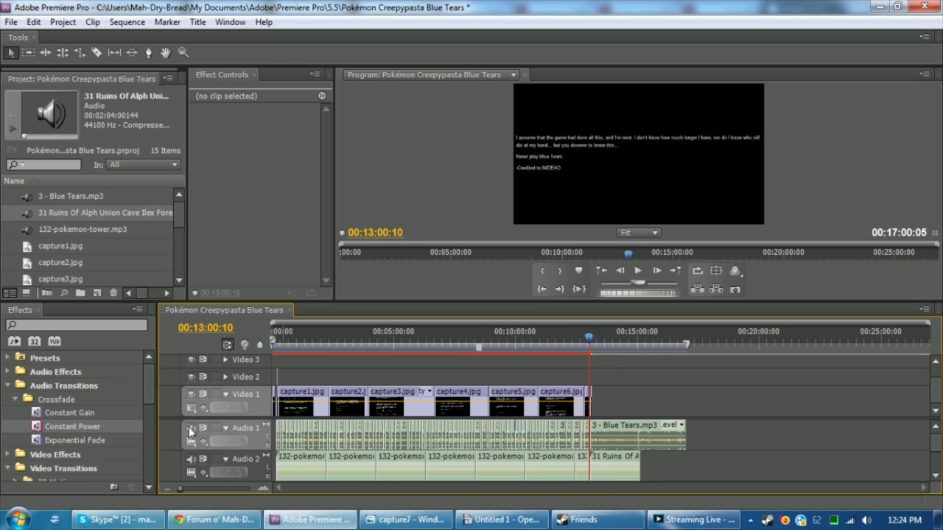
click(621, 347)
drag(622, 347, 630, 344)
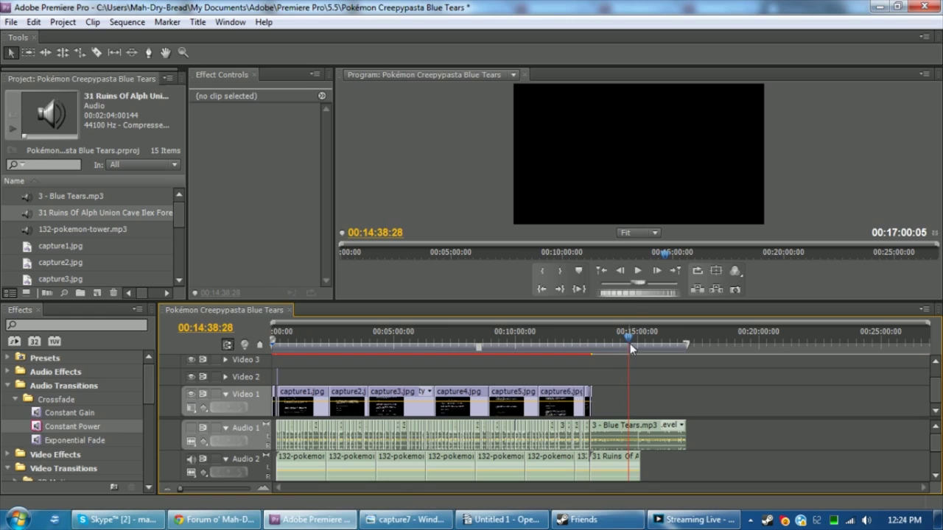
key(space)
click(216, 489)
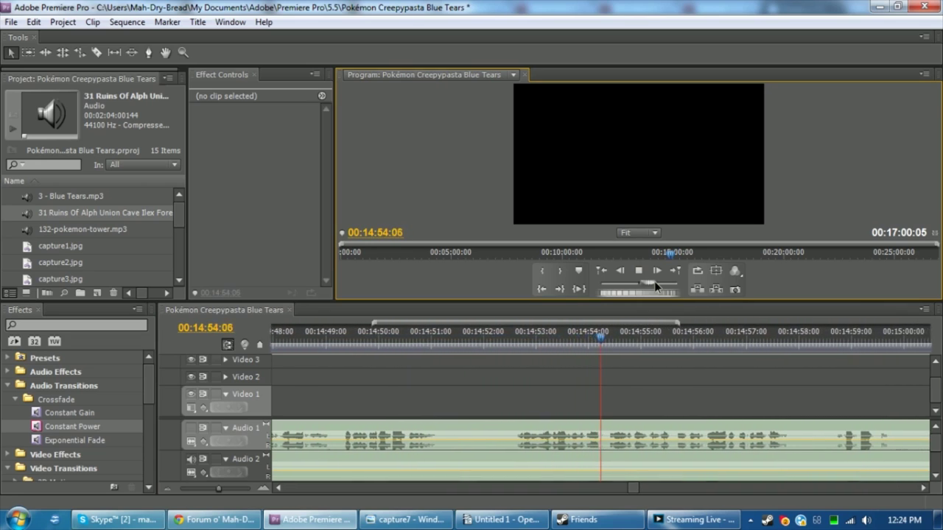
drag(655, 282, 654, 282)
key(space)
key(space)
Split the Ruins Of Alph music on Audio 2 at 00:14:57:00 and delete the part after the cut
click(622, 274)
click(622, 274)
click(622, 274)
click(622, 273)
click(622, 274)
key(c)
click(594, 464)
key(v)
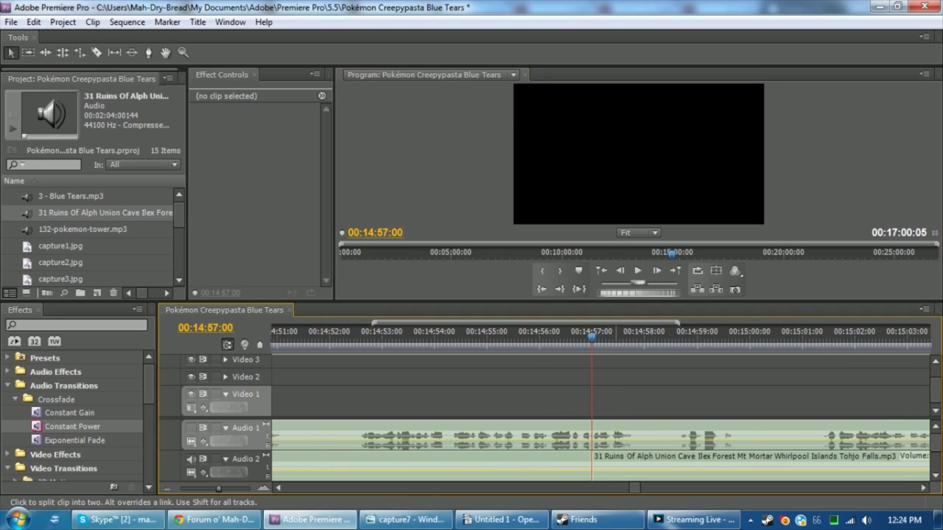
click(616, 463)
key(Delete)
Copy the trimmed Ruins Of Alph clip and paste it past the end of the narration at 00:18:16:16
click(498, 467)
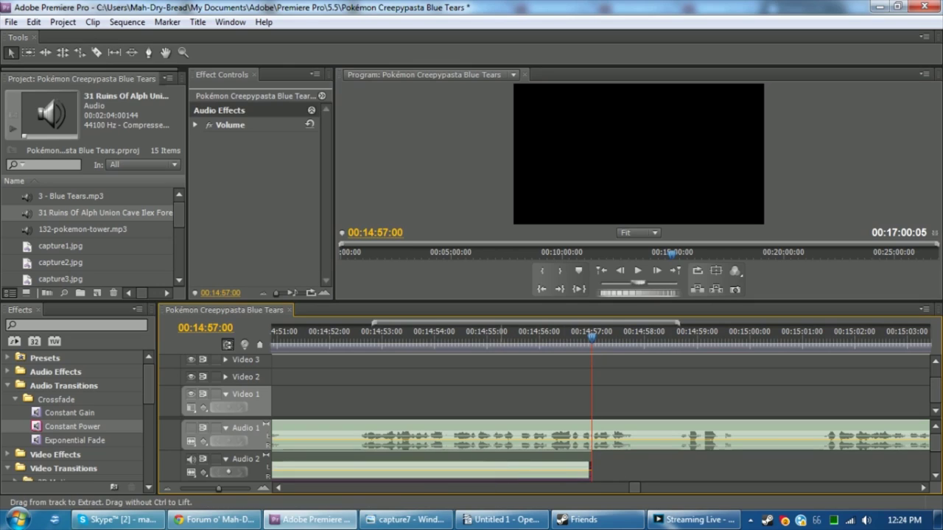
drag(219, 489, 186, 490)
click(666, 455)
click(718, 344)
key(ctrl+v)
click(600, 271)
drag(207, 492, 215, 491)
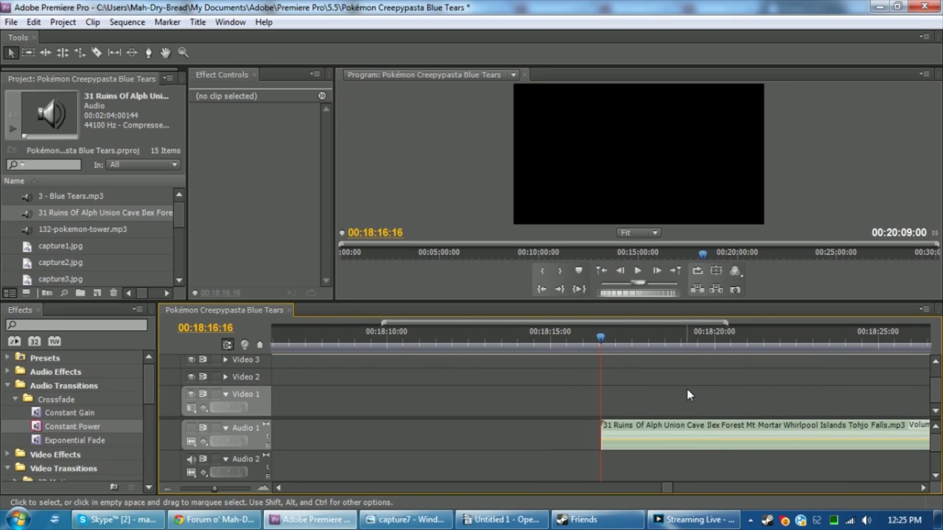
Play the start of the pasted music clip and unmute Audio 1
key(space)
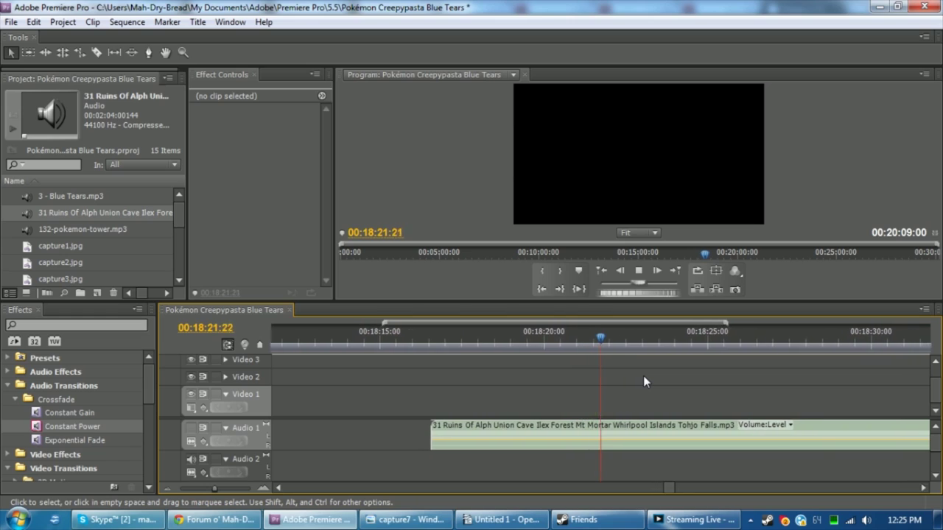
key(space)
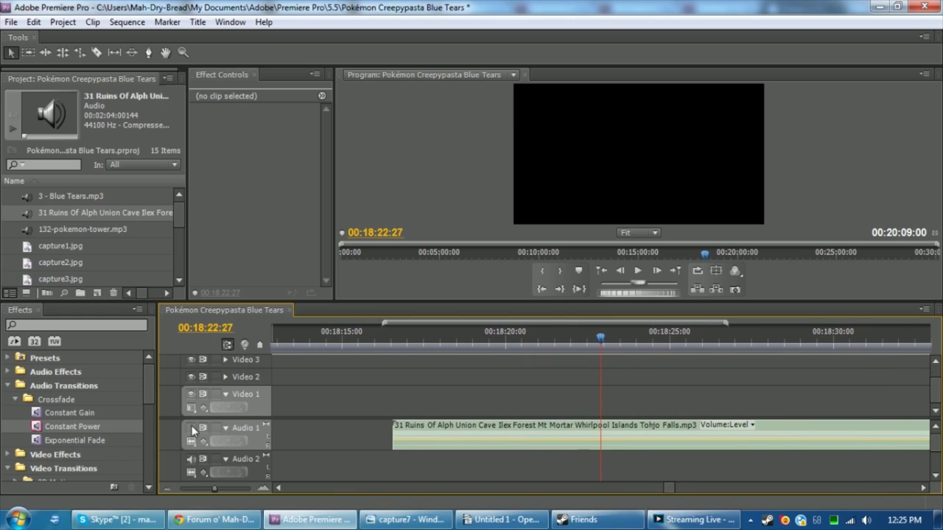
click(366, 336)
key(space)
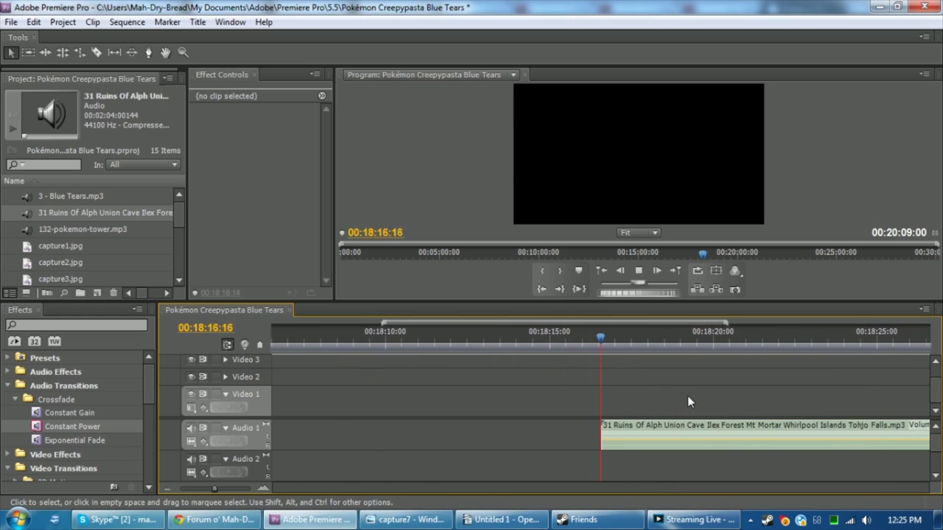
key(space)
click(168, 488)
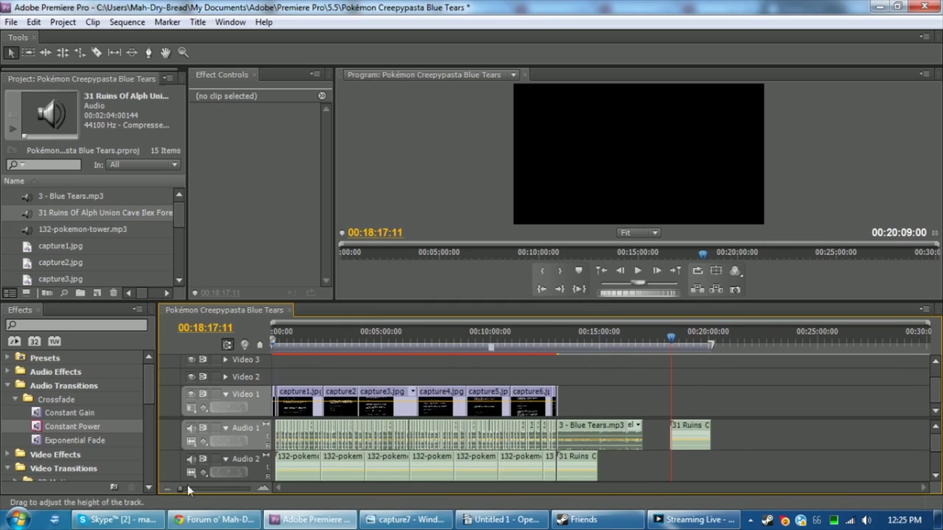
Move the pasted music clip onto Audio 2 directly after the first one, and add another pasted copy directly behind it
drag(689, 434, 617, 464)
click(686, 422)
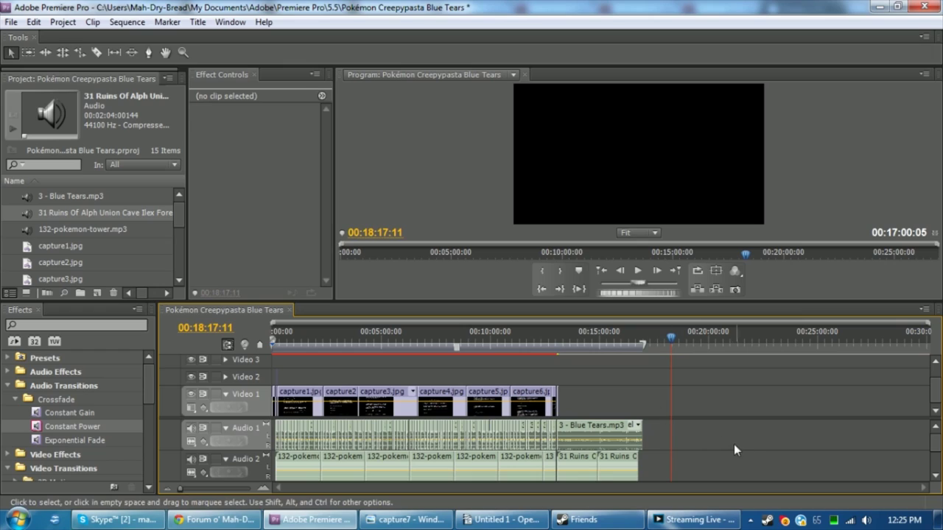
key(ctrl+v)
drag(697, 444, 666, 465)
click(673, 425)
Return the playhead to 00:13:04:16, save the project and play the Final Thoughts title with its music through to 00:13:10:11
click(574, 355)
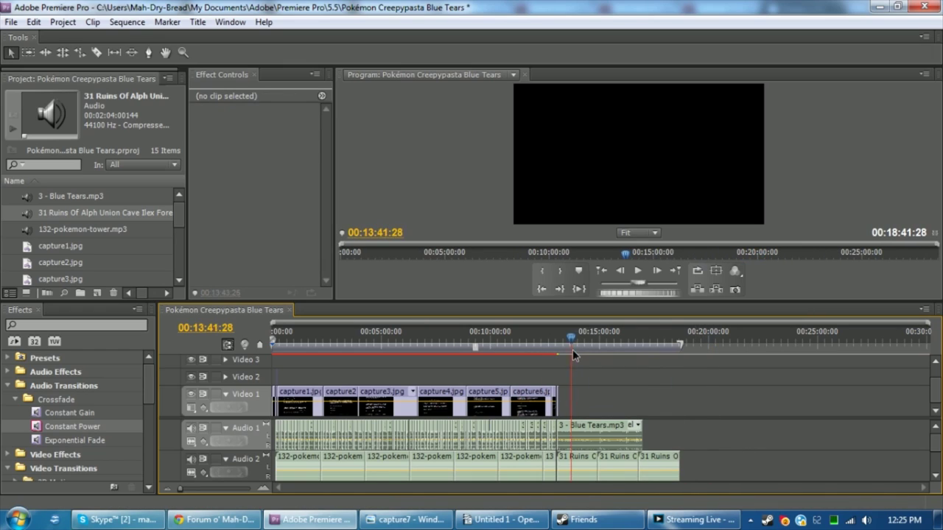
drag(210, 488, 245, 483)
double_click(602, 272)
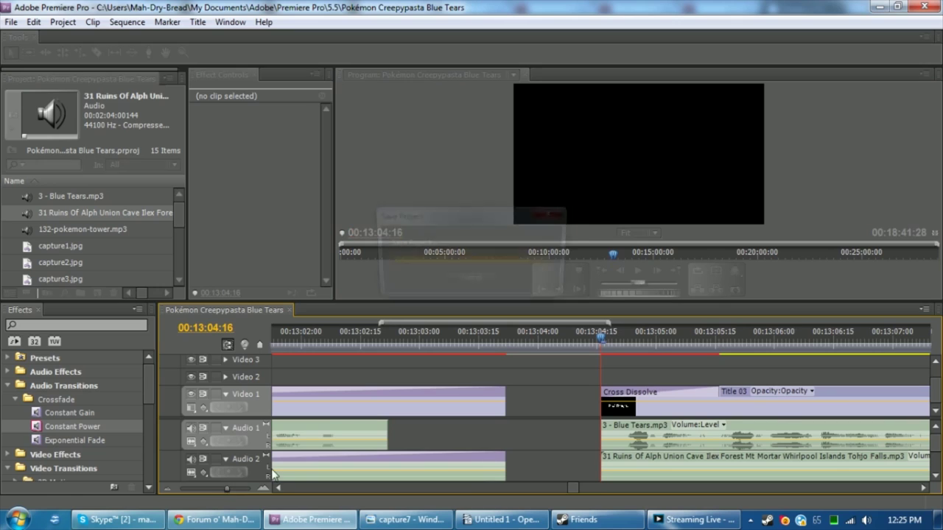
key(space)
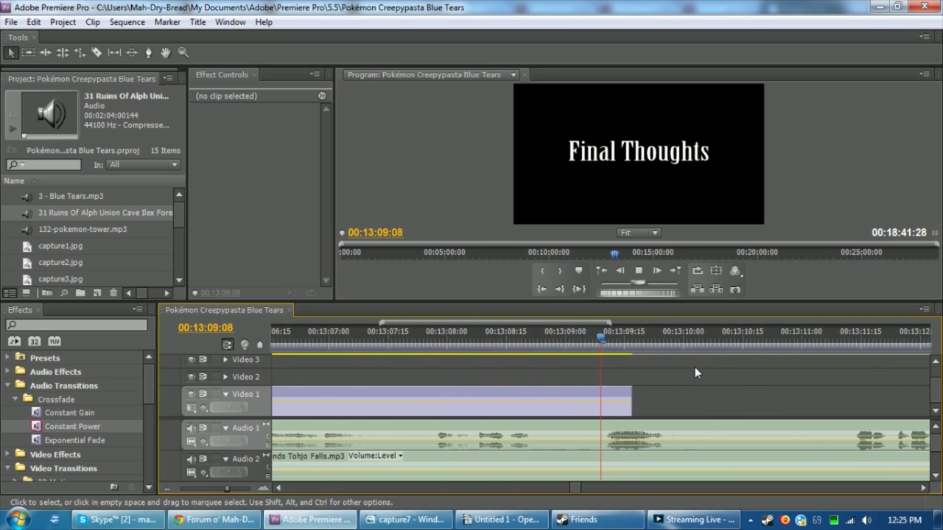
key(space)
Cut the silence out of the Audio 1 narration after 00:13:10:11 and move the following speech up to close the gap
key(p)
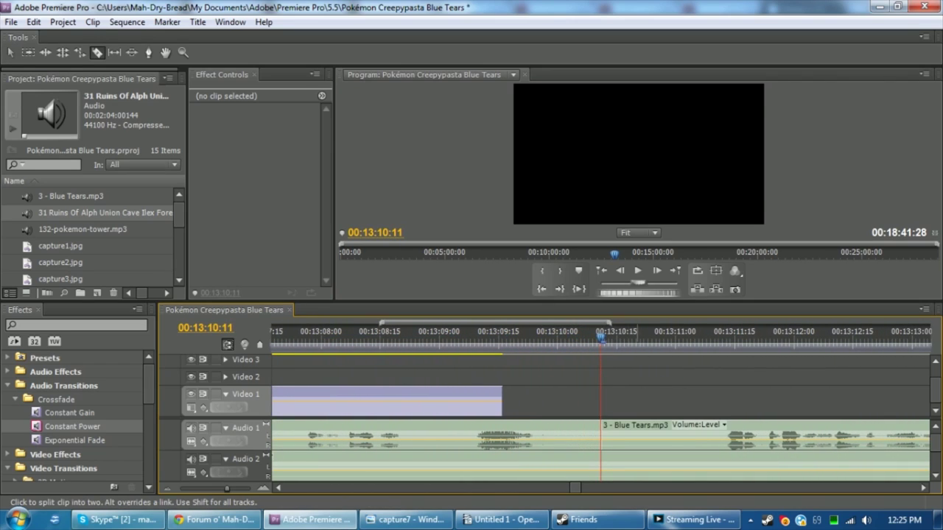
click(704, 437)
key(v)
drag(735, 436, 632, 436)
click(663, 404)
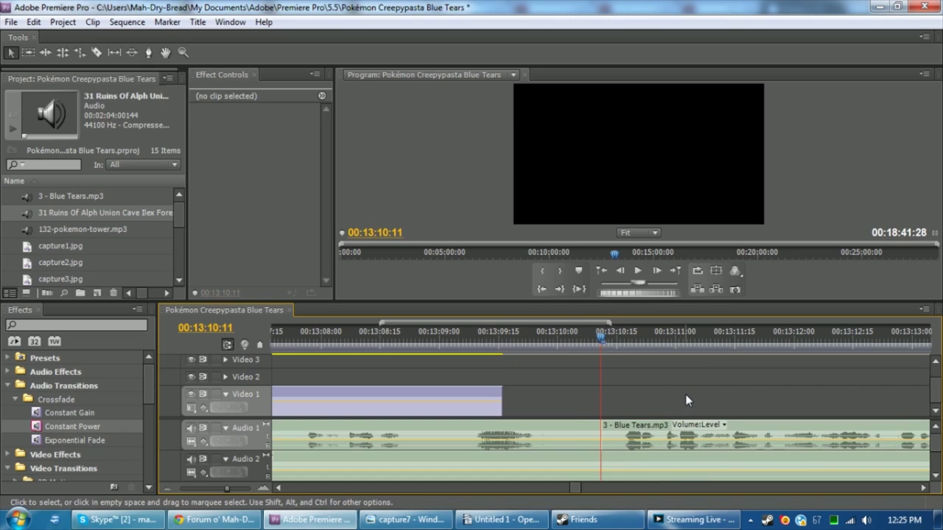
Play the narration on to 00:13:27:22, cut out the silence that follows on Audio 1 and move the later speech up against the cut
key(space)
key(p)
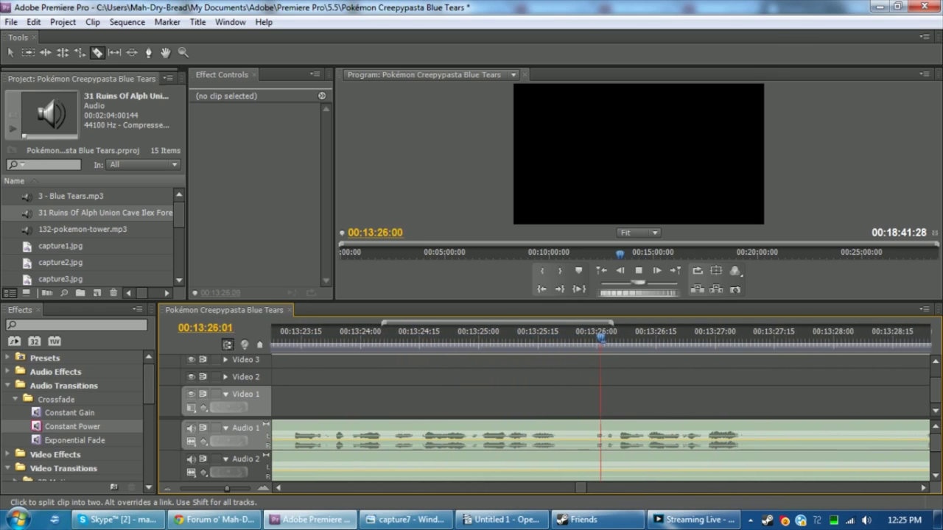
key(space)
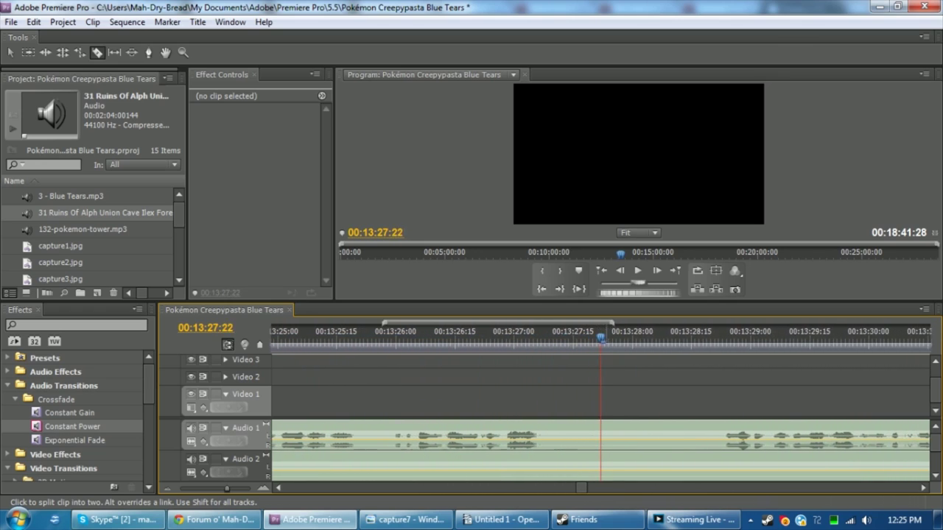
key(c)
click(709, 434)
key(v)
drag(818, 436, 711, 437)
click(640, 403)
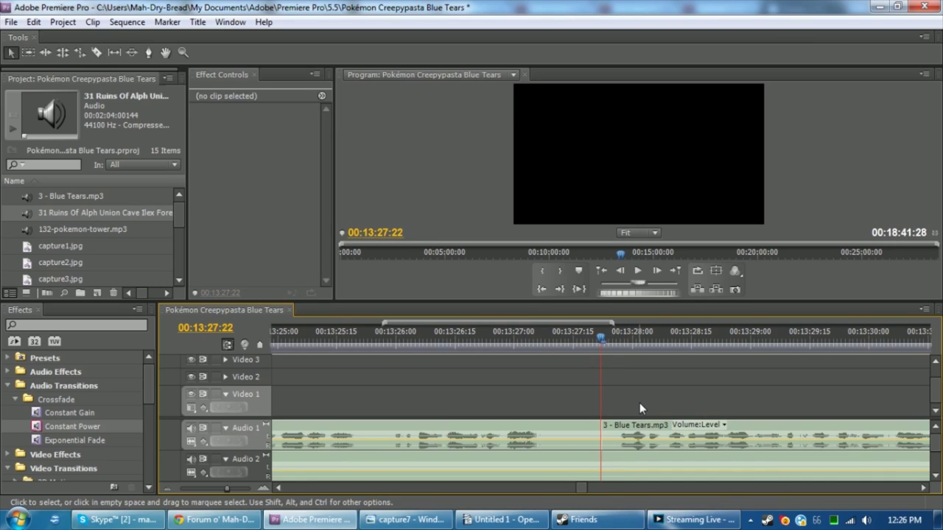
Play on to 00:13:41:16, trim the silence from the Audio 1 narration there and pull the following speech back to close the gap
key(space)
key(c)
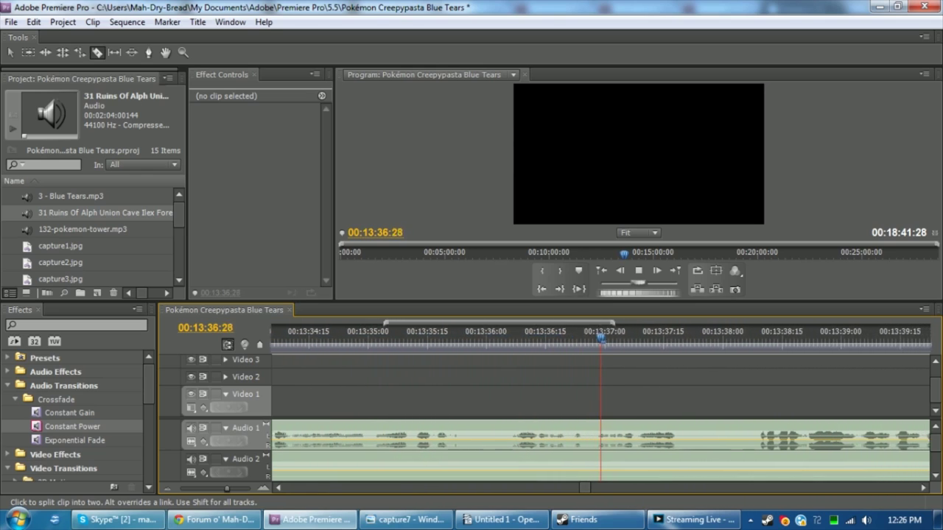
key(space)
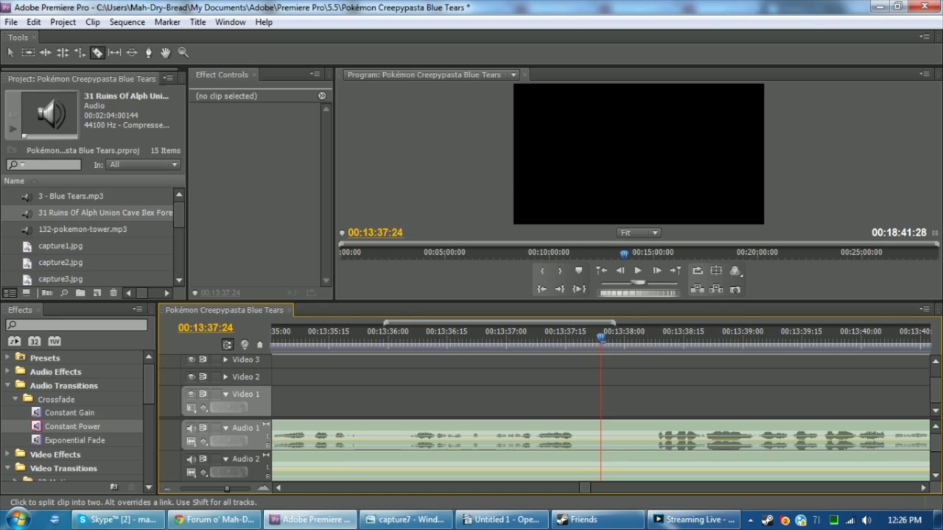
key(space)
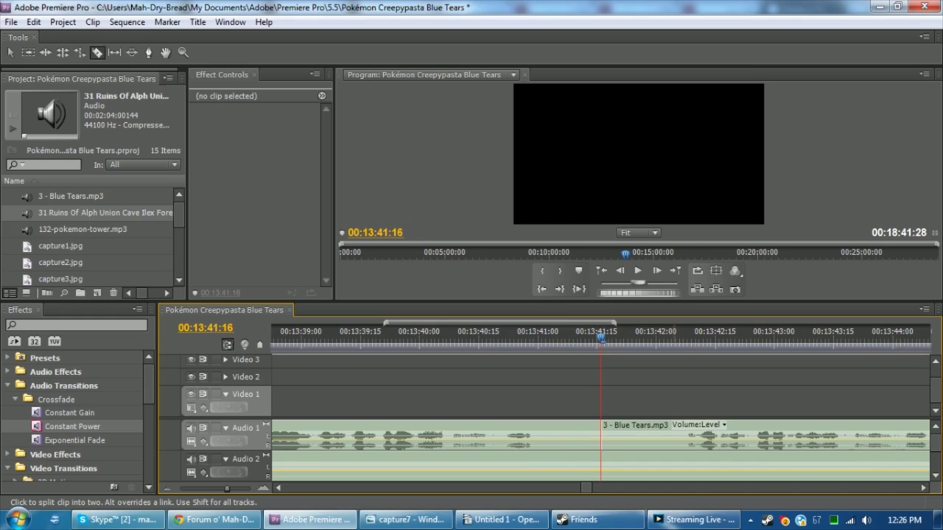
drag(755, 437, 679, 437)
click(631, 400)
Replay the narration across the join at 00:13:41:16, starting again from shortly before it, to check the timing
key(space)
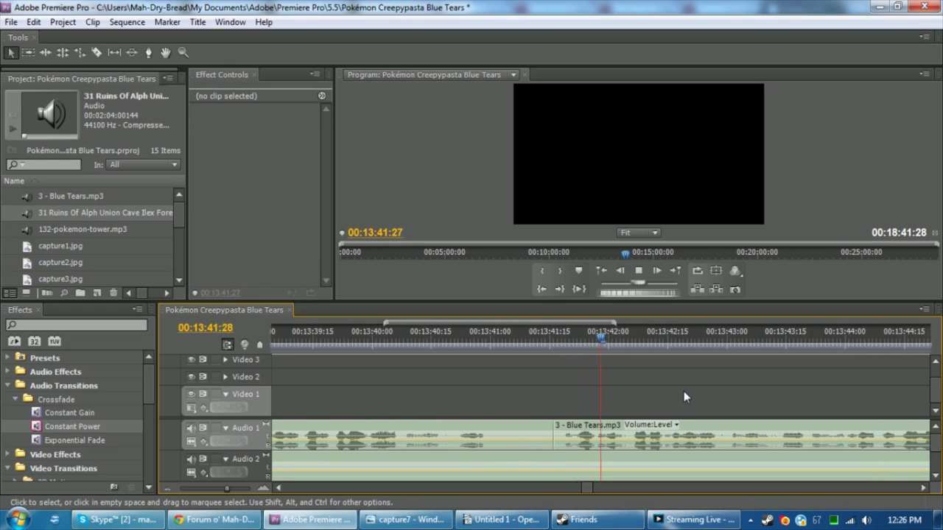
key(space)
drag(501, 434, 486, 437)
click(380, 359)
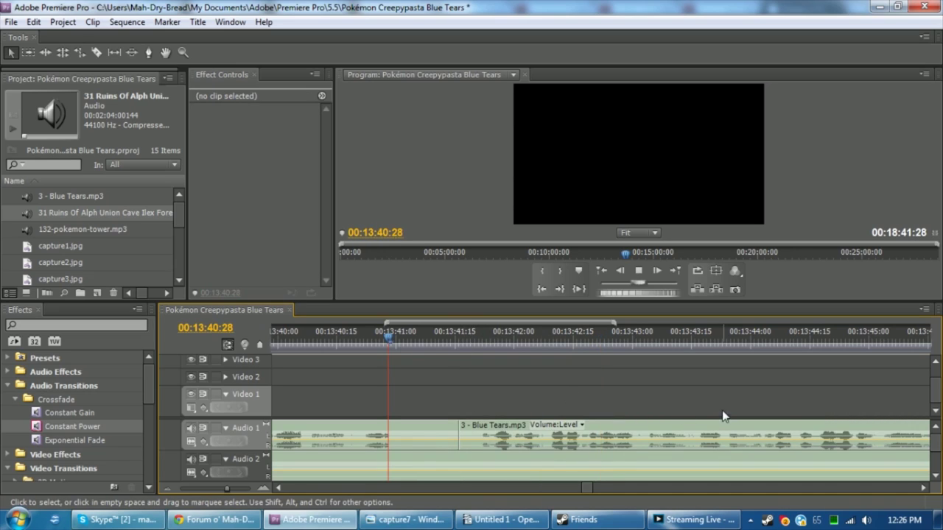
key(space)
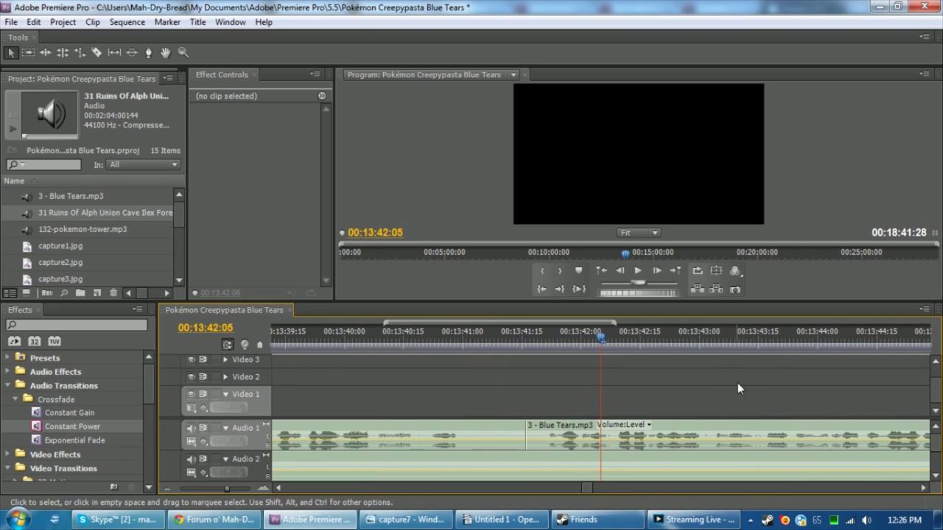
Cut the silence between 00:13:52:10 and 00:13:53:08 out of the Audio 1 narration and move the following speech back to 00:13:52:10
key(space)
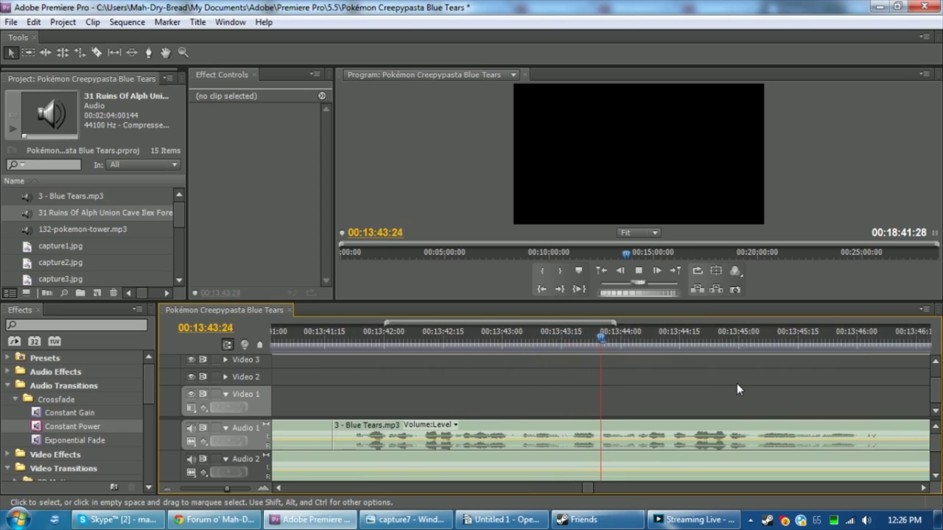
key(c)
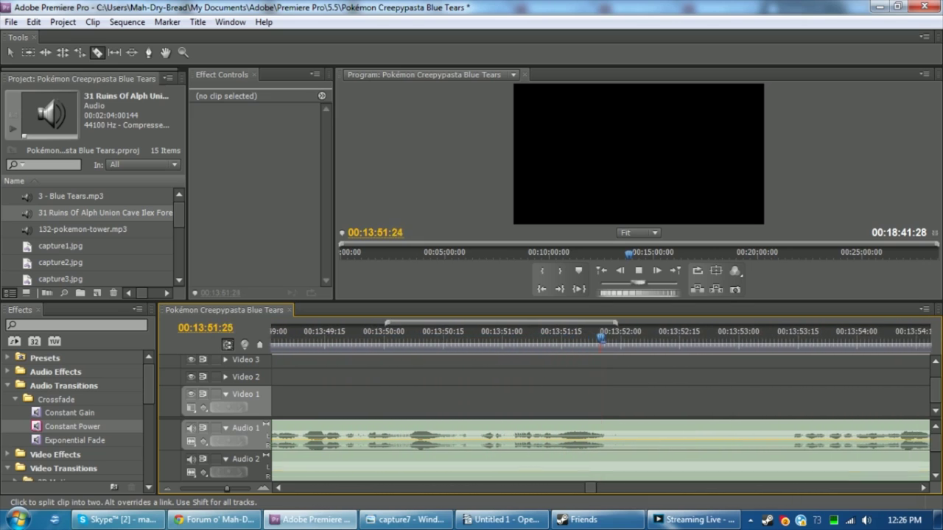
key(space)
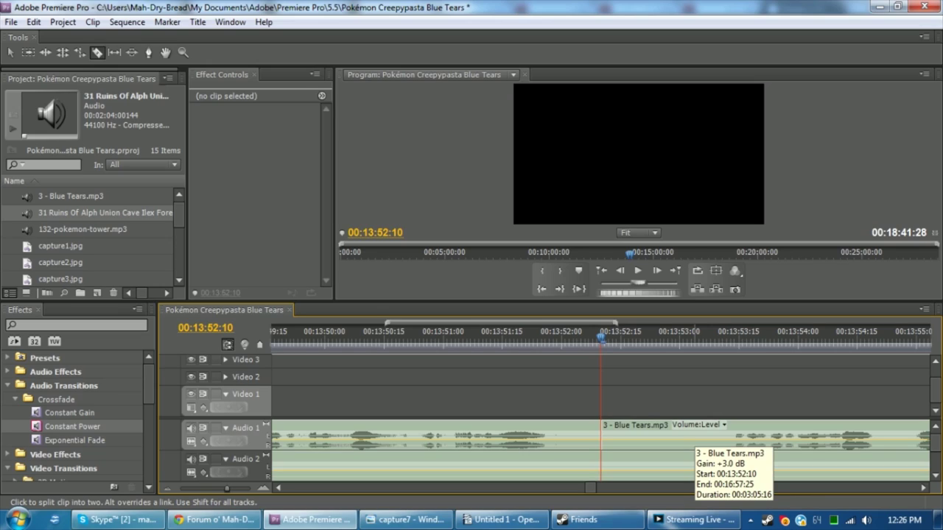
drag(600, 340, 506, 339)
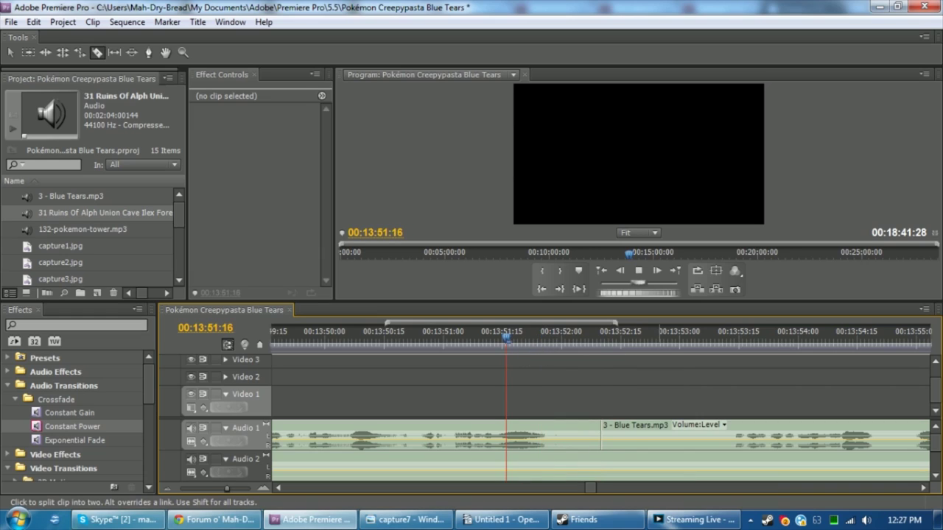
click(599, 349)
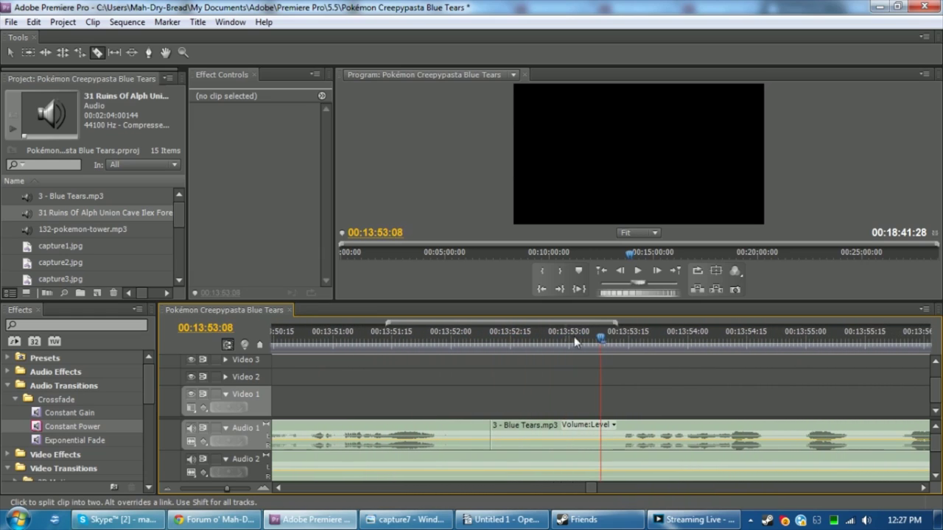
key(v)
click(596, 425)
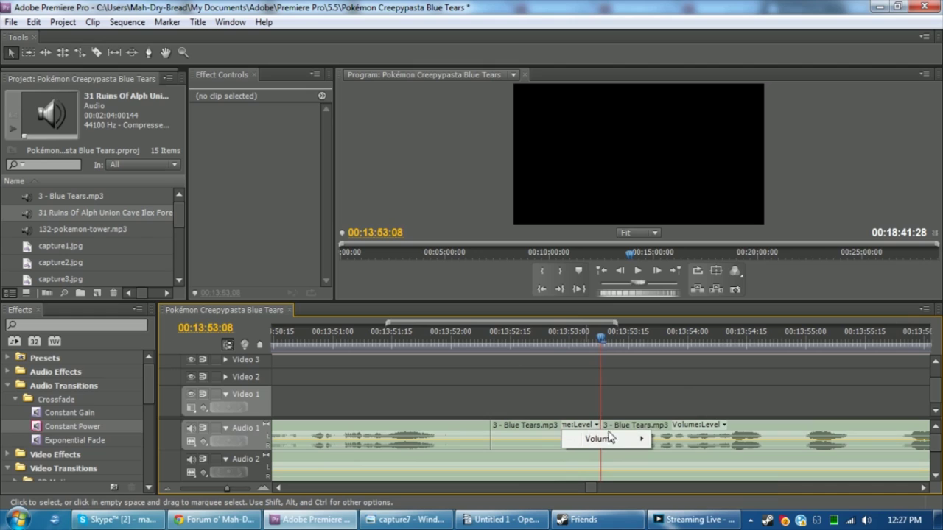
click(663, 427)
drag(664, 427, 554, 427)
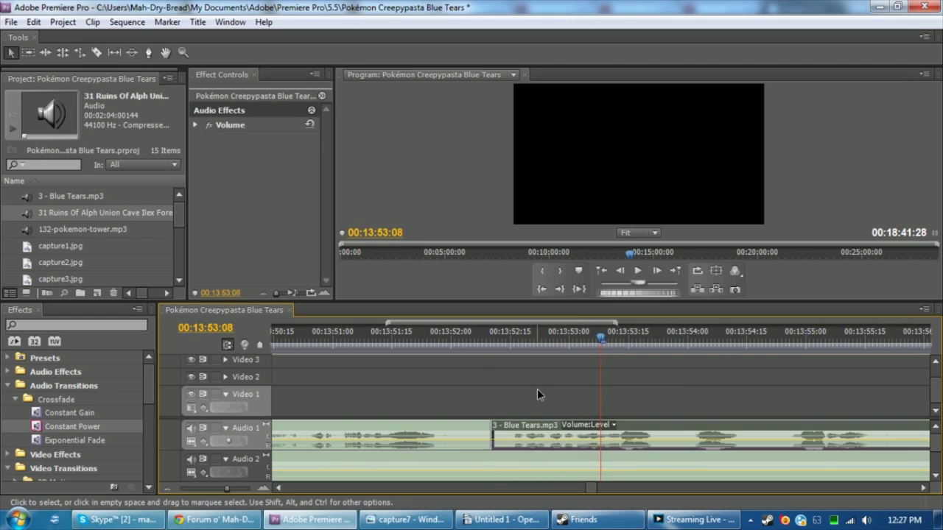
click(538, 391)
Split the Audio 1 narration at 00:13:52:03 and delete the short piece between there and the next clip
drag(448, 345, 606, 339)
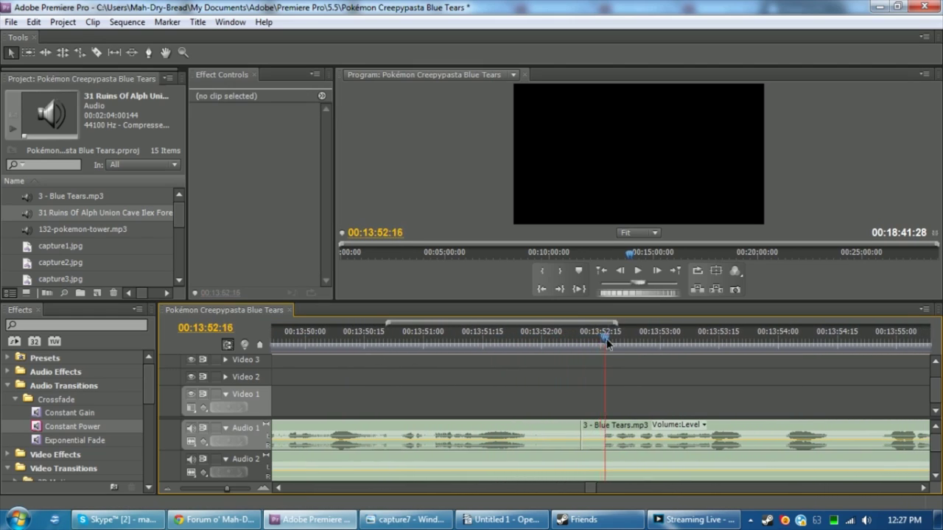
click(558, 431)
key(c)
click(555, 430)
key(v)
click(566, 431)
key(Delete)
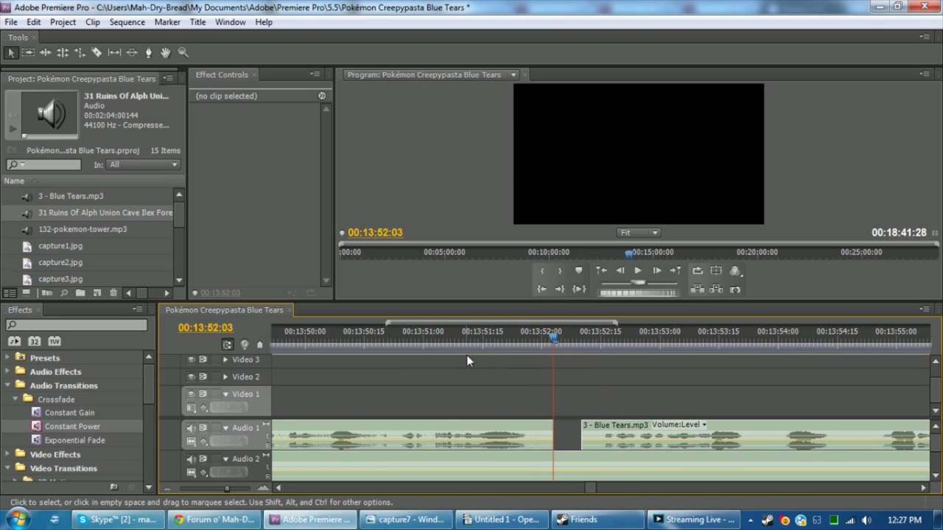
Continue through the narration to 00:14:01:15, remove the pause after it on Audio 1 and join the following speech to the cut
key(space)
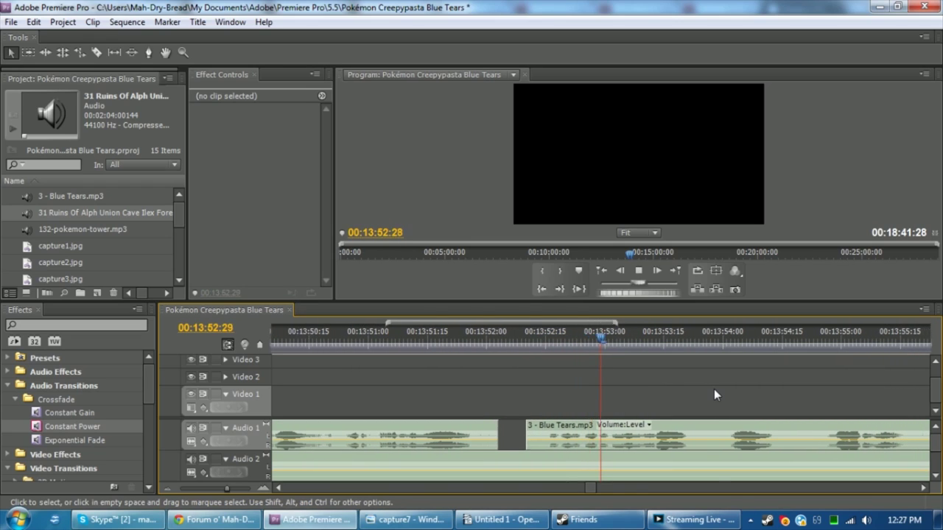
key(c)
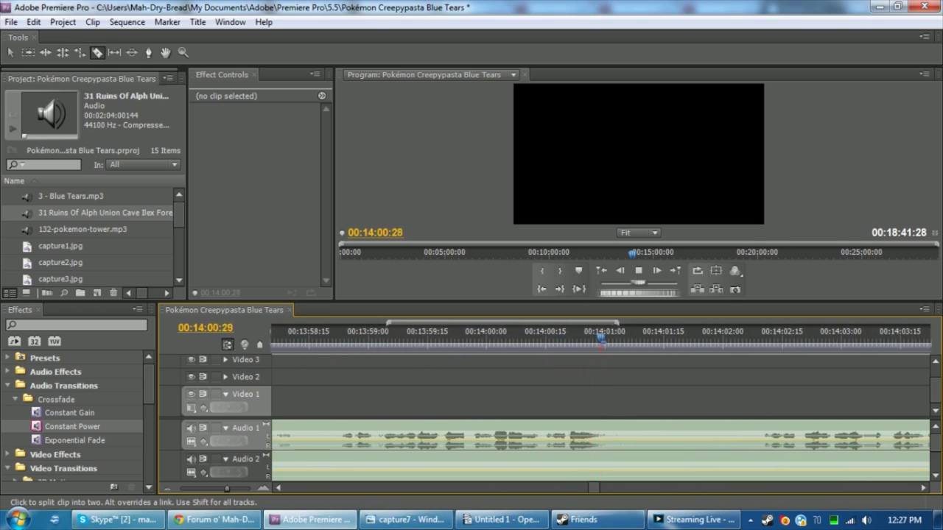
key(space)
click(682, 435)
key(v)
drag(686, 433, 616, 437)
click(639, 399)
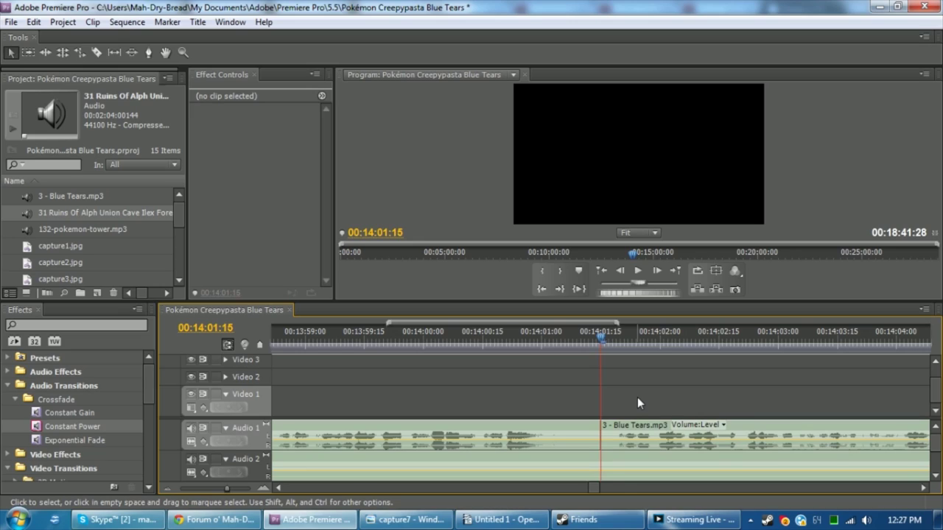
Cut the pause after about 00:14:08:28 from the Audio 1 narration and shift the following clip earlier to fill the space
key(space)
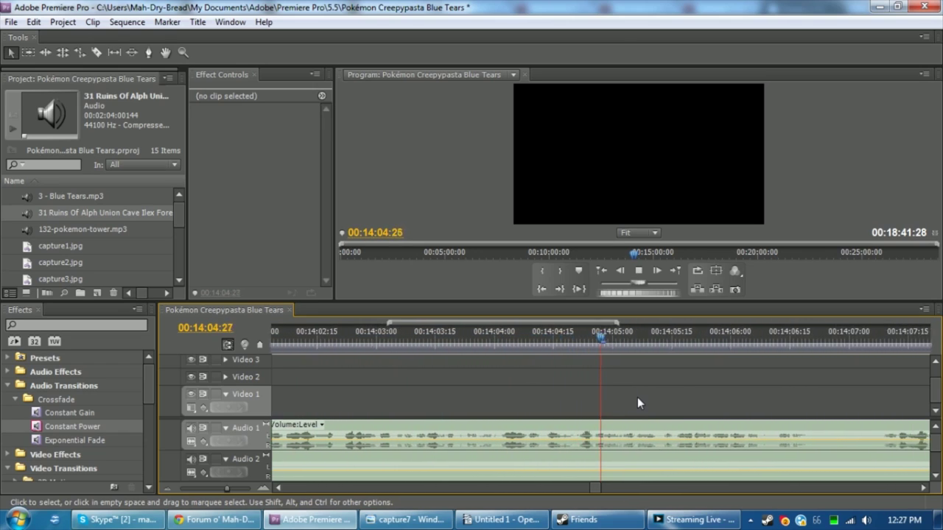
key(c)
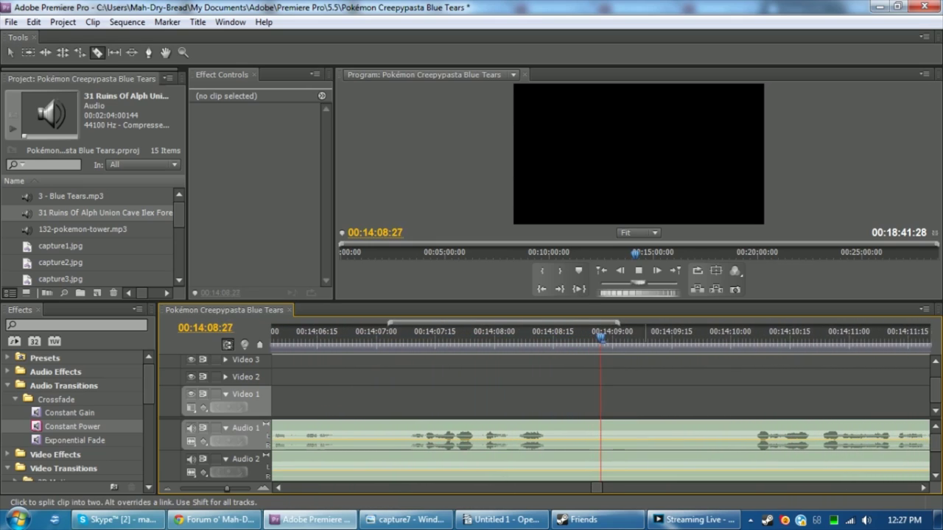
key(v)
drag(877, 438, 752, 437)
click(644, 388)
Remove the silence after 00:14:23:20 from the Audio 1 narration, close the gap and save the project
key(space)
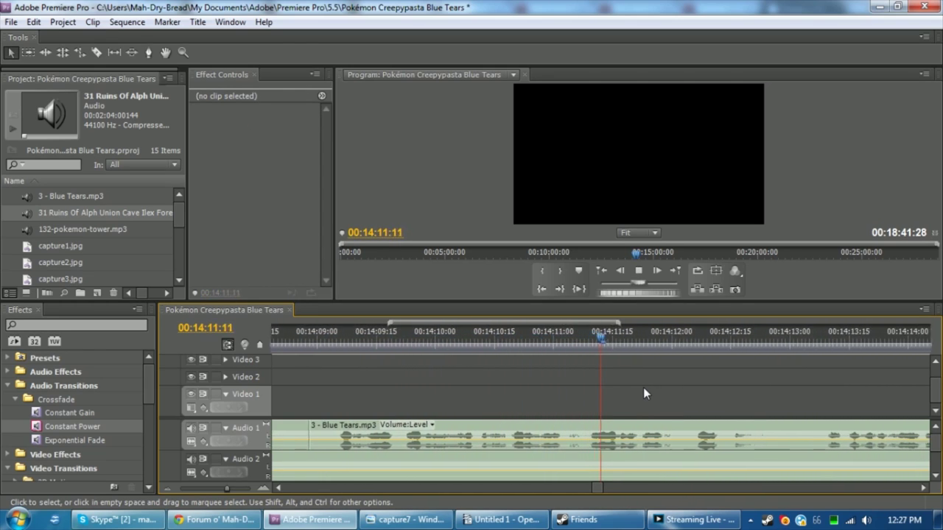
key(c)
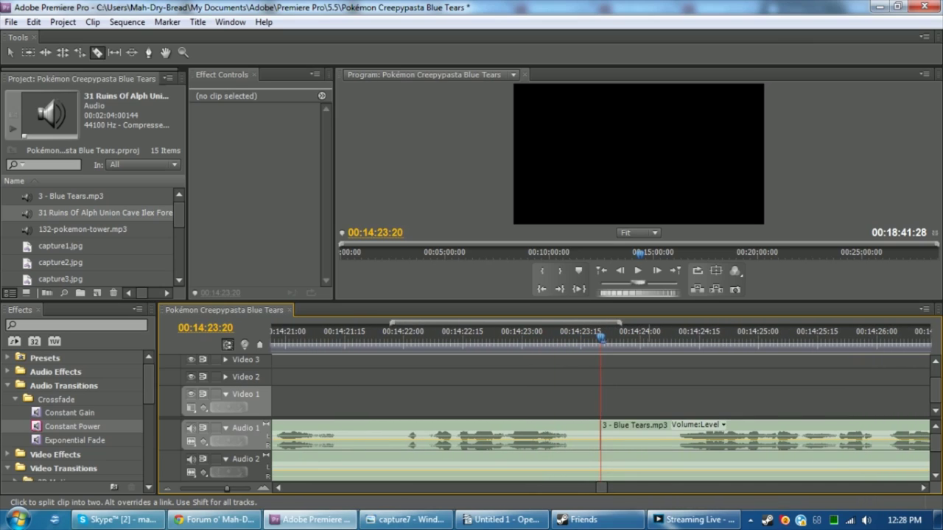
click(658, 436)
key(v)
drag(678, 435, 621, 434)
click(634, 402)
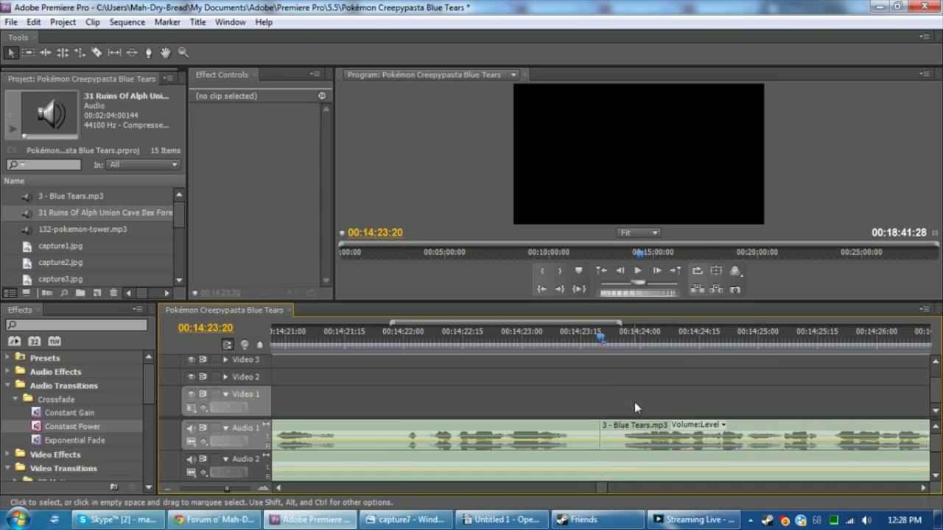
key(ctrl+s)
Cut the silence after 00:14:27:07 out of the Audio 1 narration and move the following speech up to the cut
key(space)
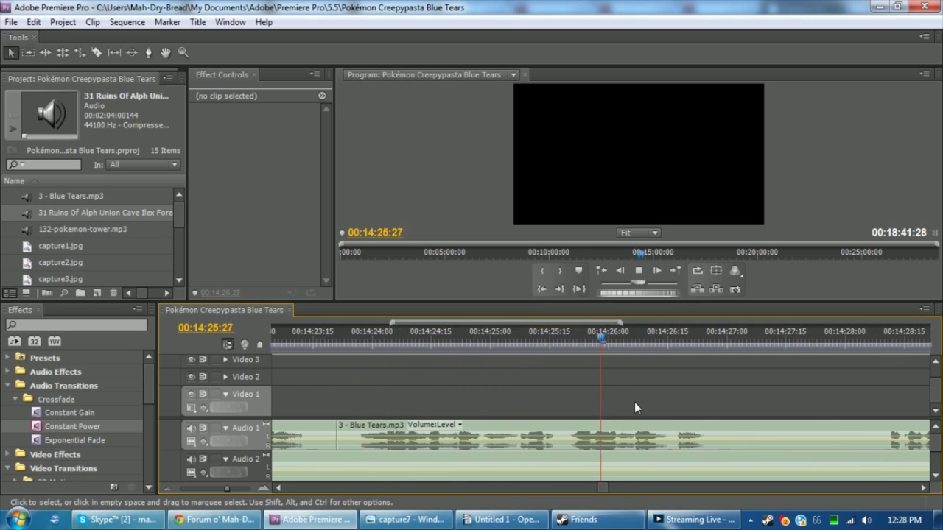
key(space)
key(c)
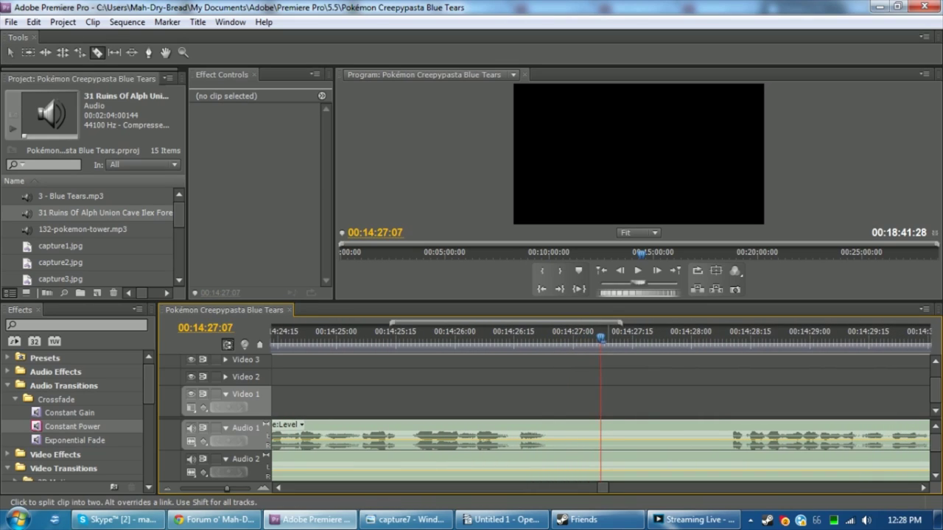
key(ctrl+k)
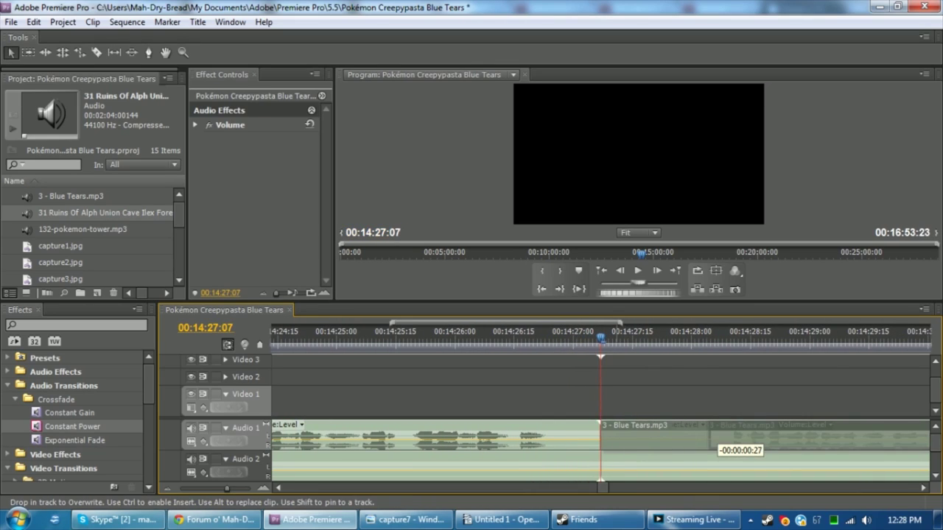
drag(711, 437, 711, 437)
click(639, 398)
Listen on to the pause just after 00:14:38:12, cut it out of the Audio 1 narration and close the gap
key(space)
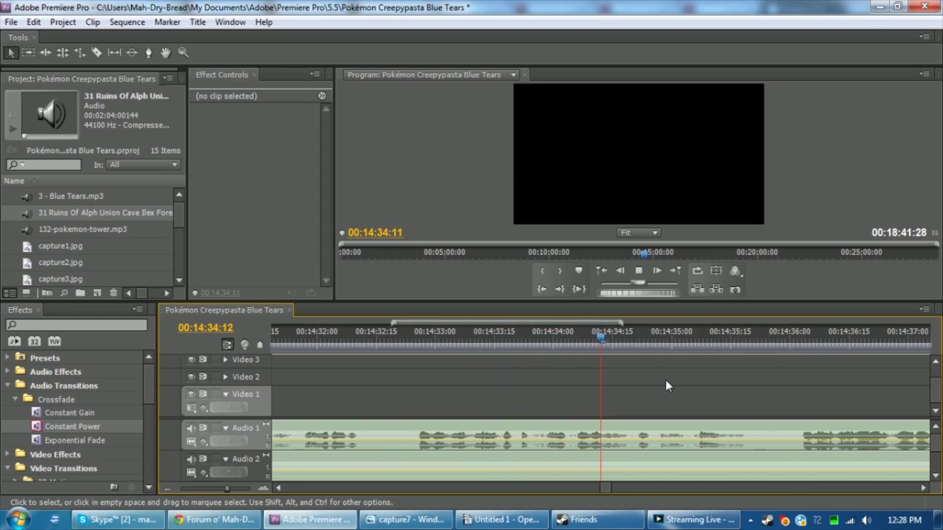
key(space)
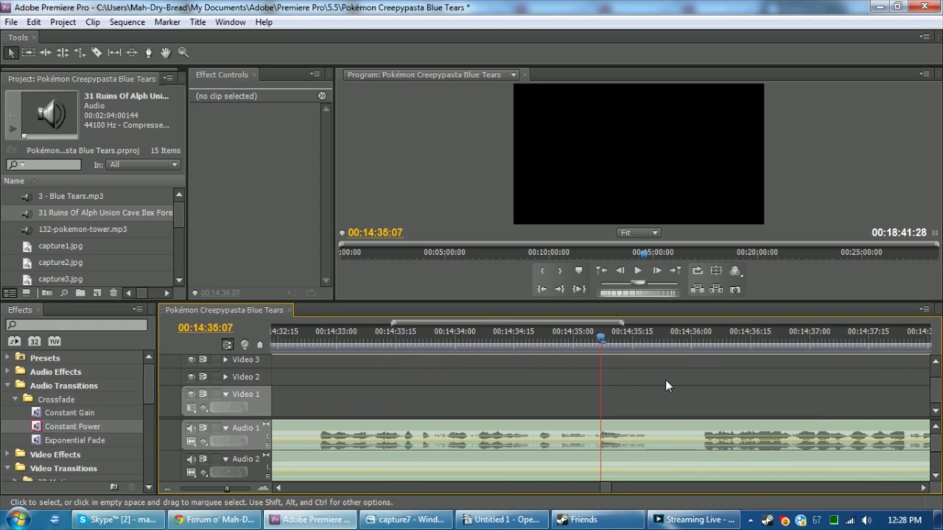
key(space)
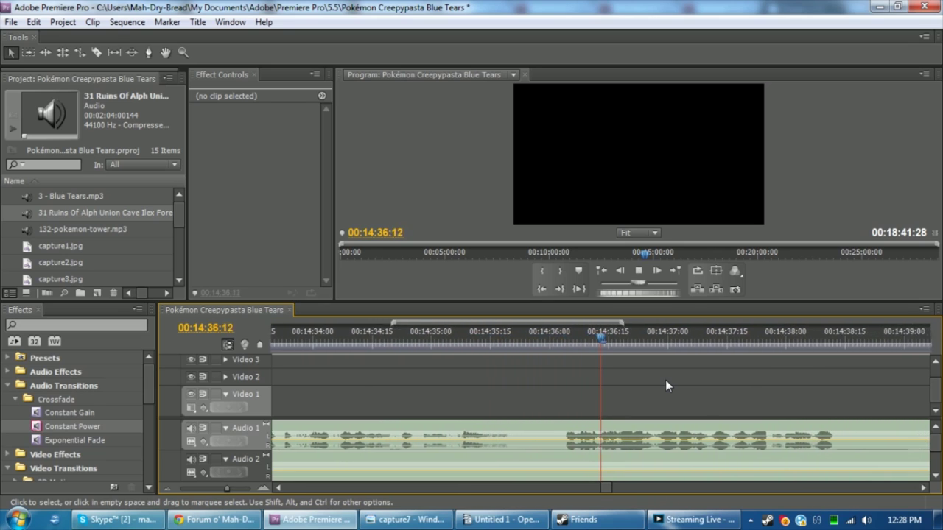
key(c)
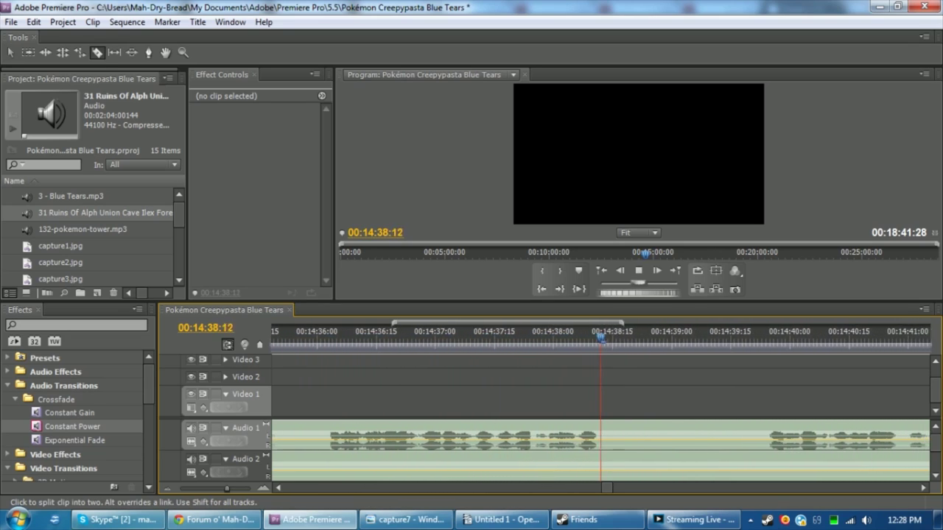
click(602, 436)
click(679, 435)
key(v)
drag(688, 434, 618, 432)
click(668, 392)
Cut the silence after 00:14:44:16 from the Audio 1 narration, pull the following speech back to the cut and resume playback
key(space)
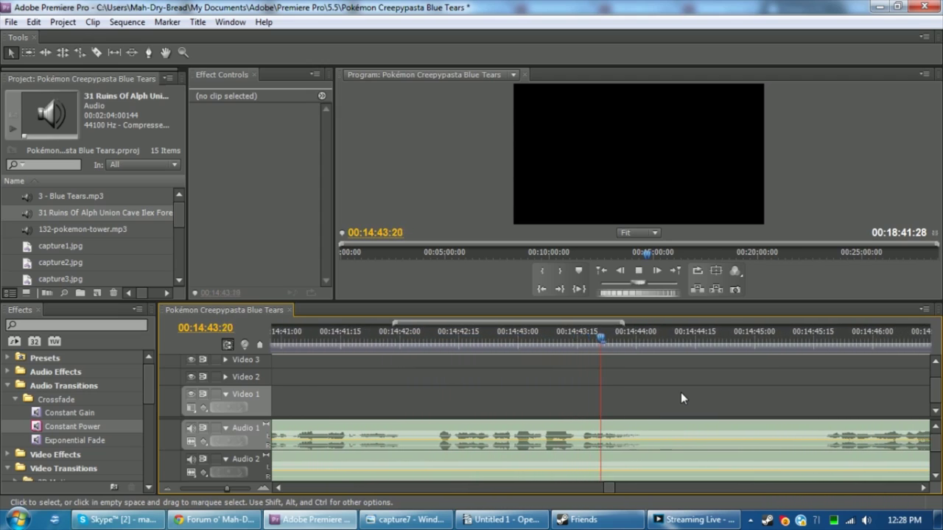
key(space)
key(c)
click(602, 435)
click(702, 436)
key(v)
drag(719, 436, 620, 436)
click(661, 391)
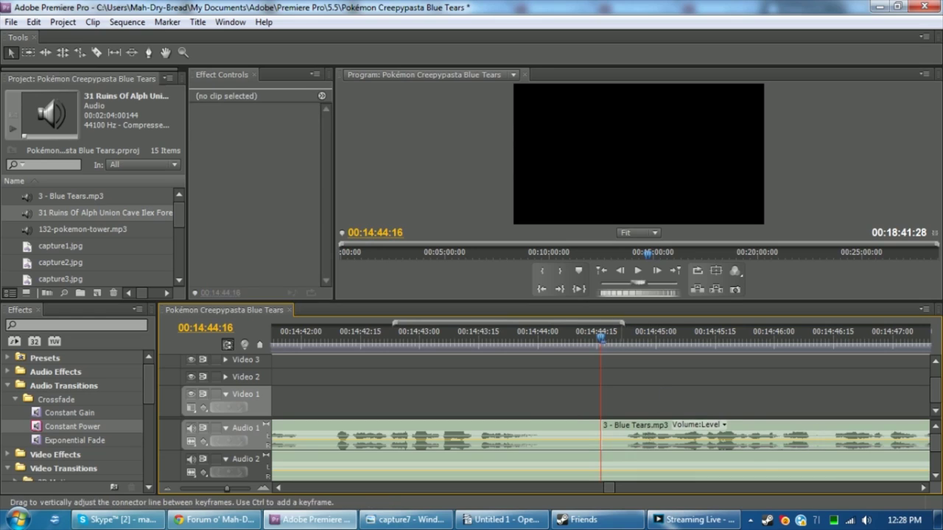
key(space)
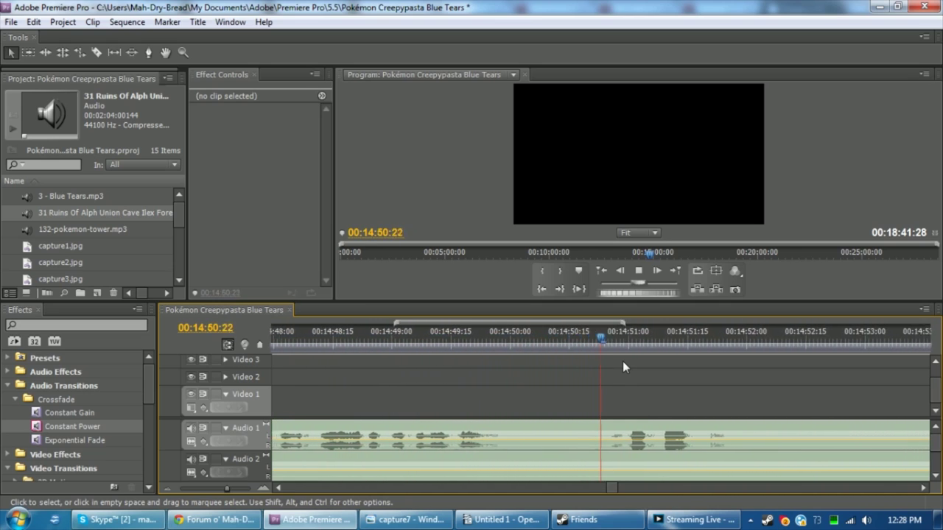
Cut the silence after 00:14:52:14 out of the Audio 1 narration and pull the following speech back to the cut
key(space)
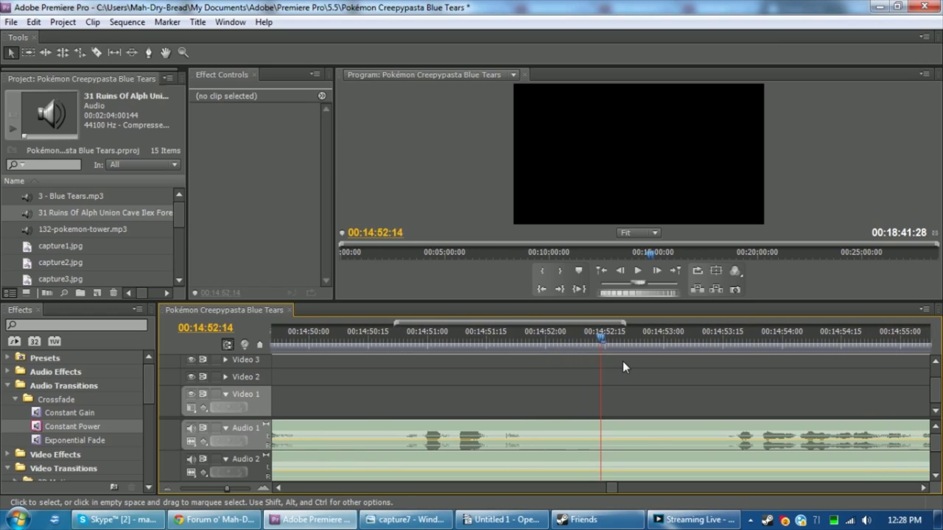
key(c)
key(v)
drag(727, 426, 612, 425)
key(ctrl+z)
drag(741, 435, 635, 434)
click(651, 388)
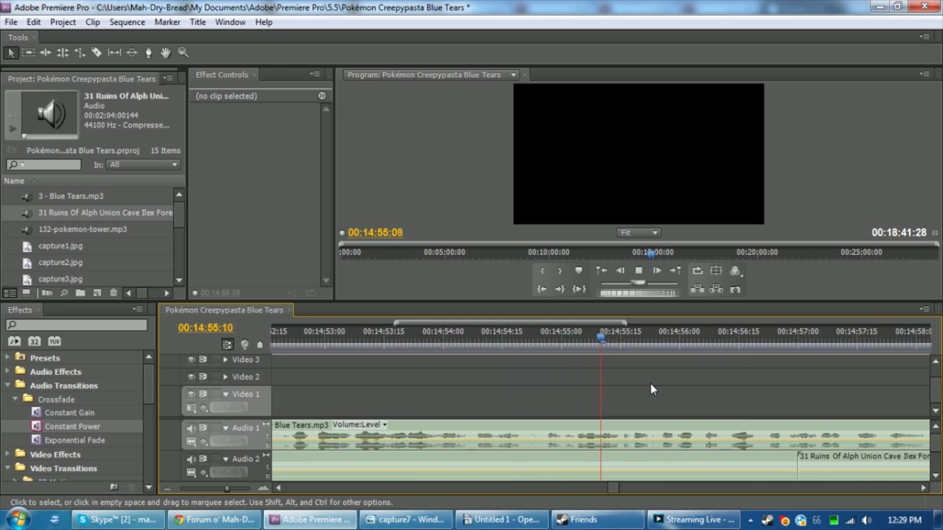
Remove the pause after 00:15:08:05 from the Audio 1 narration, close the gap and resume playback
key(c)
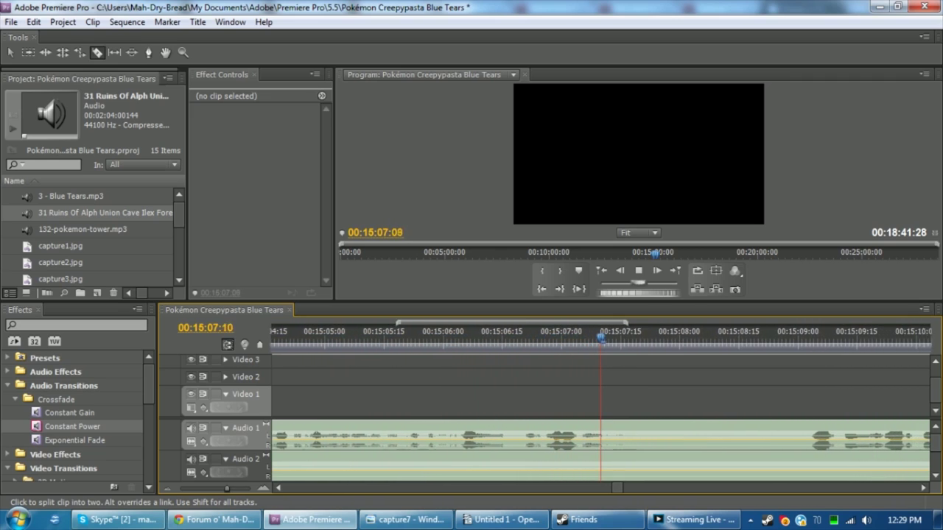
click(697, 435)
key(v)
drag(716, 434, 609, 435)
drag(723, 441, 627, 441)
click(641, 401)
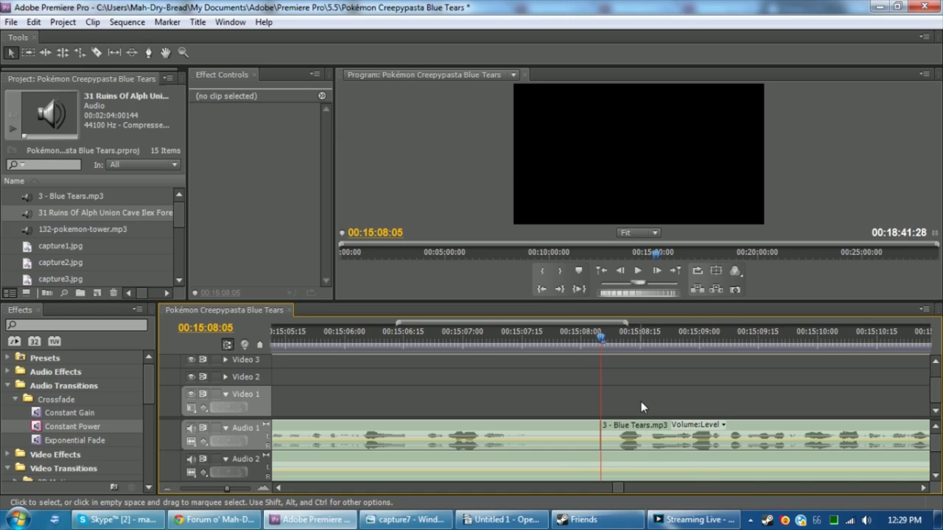
key(space)
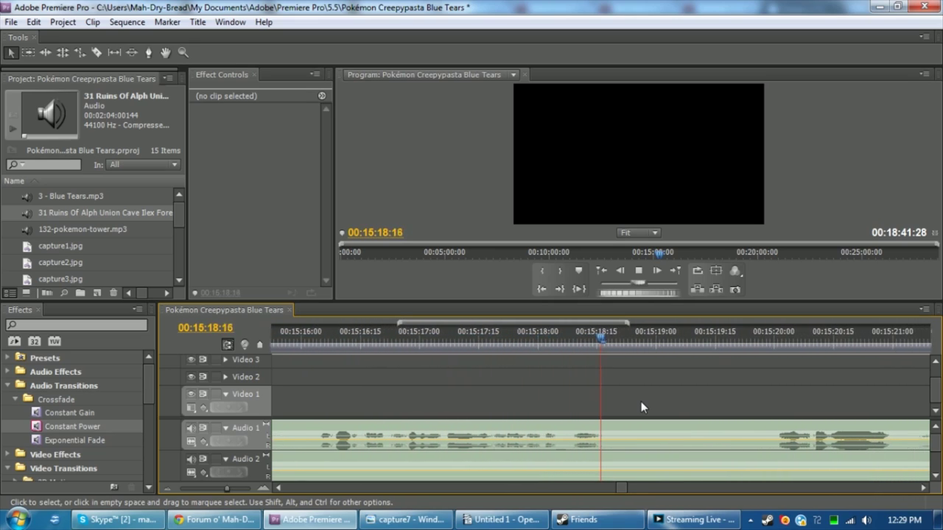
Cut out the Audio 1 silence just after 00:15:18:16, move the following speech up to the cut and play on
key(space)
key(c)
click(602, 436)
click(705, 436)
key(v)
drag(737, 436, 636, 436)
click(647, 403)
key(space)
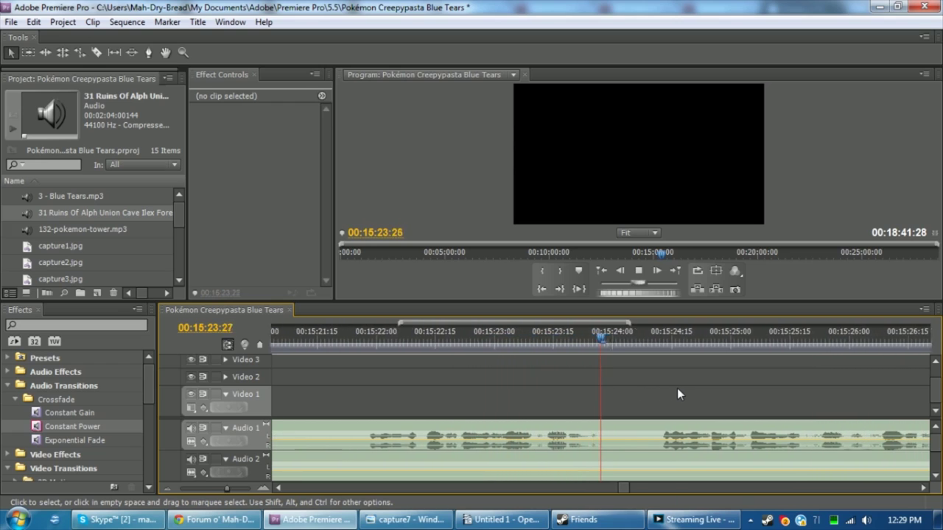
Replay the Audio 1 narration from 00:15:22:18 and check the short pause around 00:15:24:05 before listening on
click(381, 348)
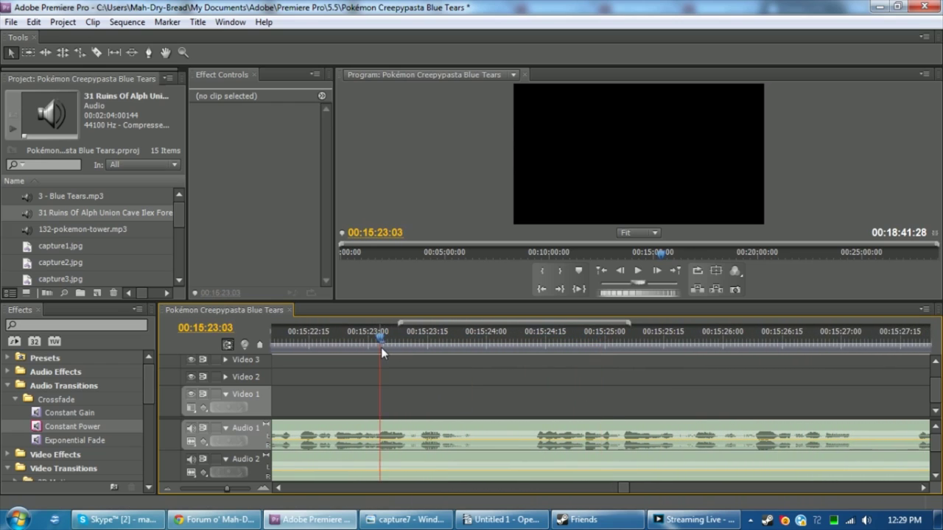
key(space)
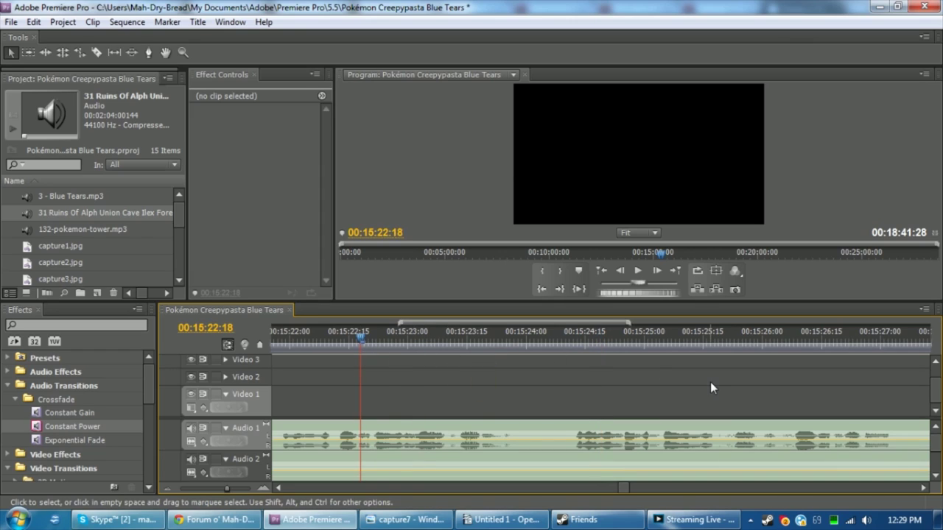
key(space)
key(space)
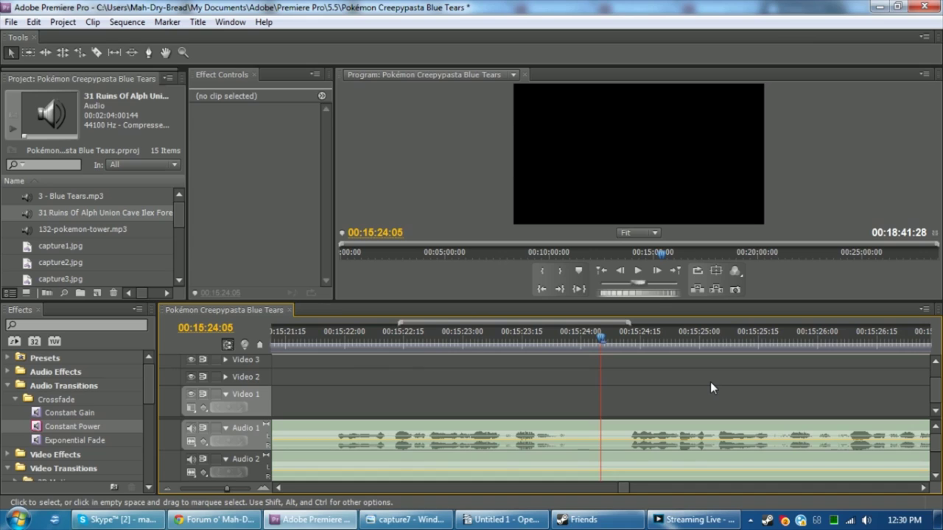
key(space)
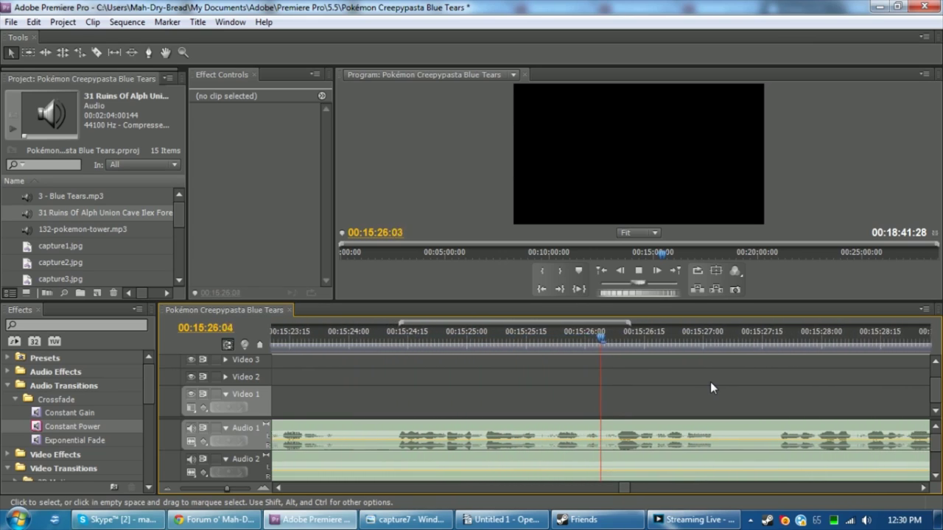
key(space)
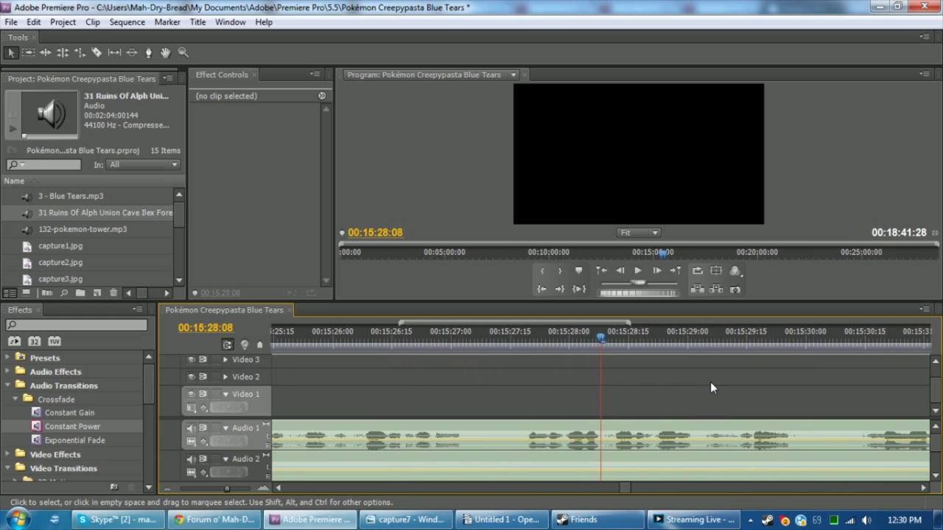
key(space)
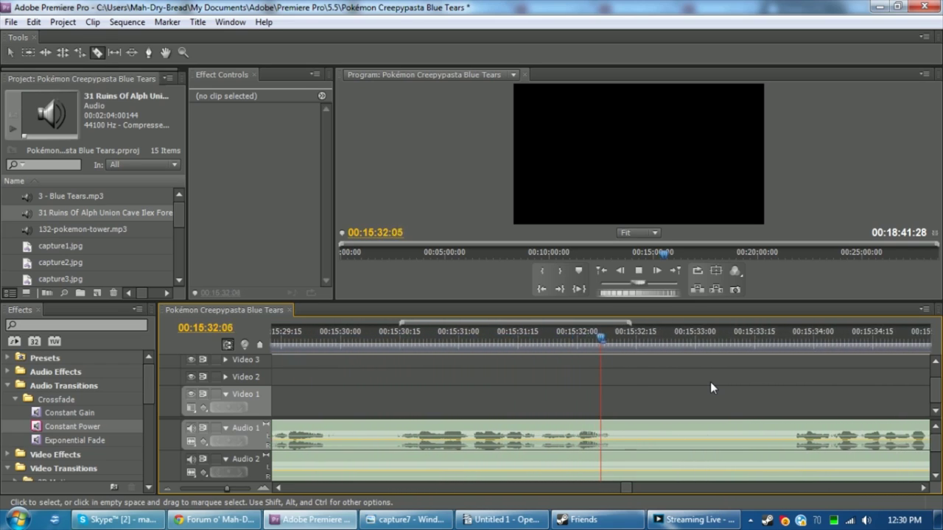
Cut the silence just before 00:15:33:00 out of the Audio 1 narration and close the gap
key(space)
key(c)
click(692, 436)
key(v)
drag(795, 436, 703, 436)
click(649, 389)
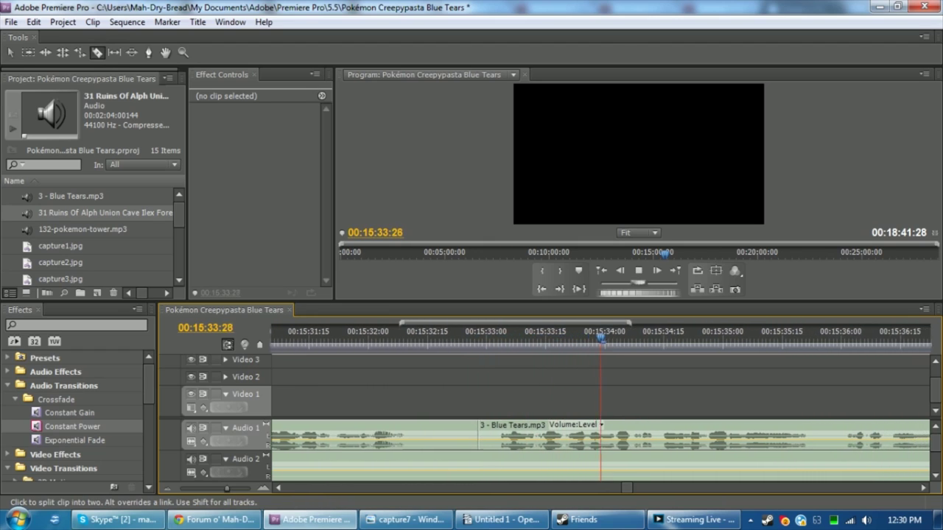
Remove the silence after 00:15:48:20 from the Audio 1 narration and move the following speech up to the cut
key(c)
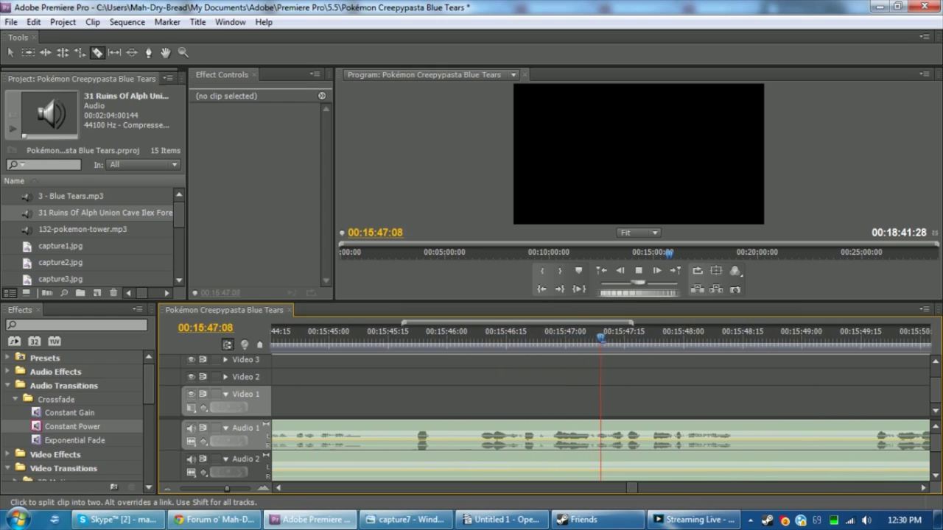
key(space)
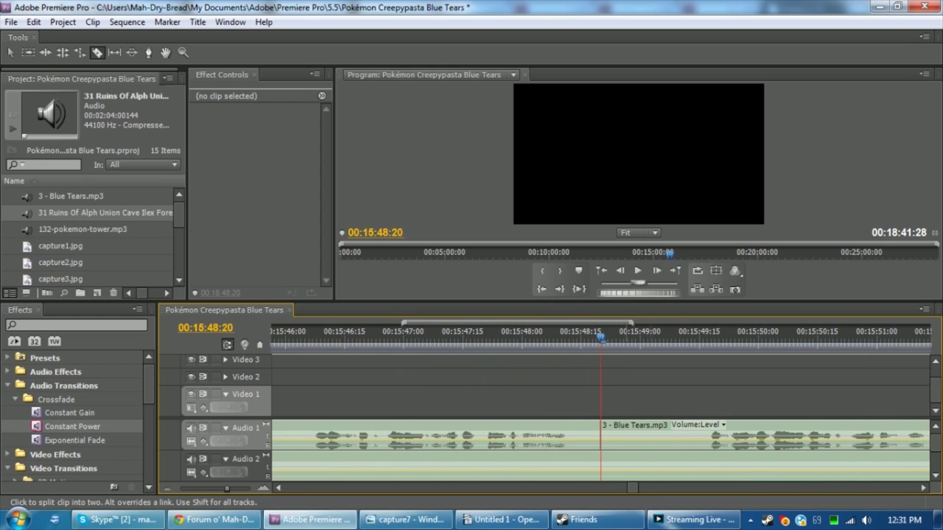
click(680, 434)
key(v)
drag(768, 434, 685, 435)
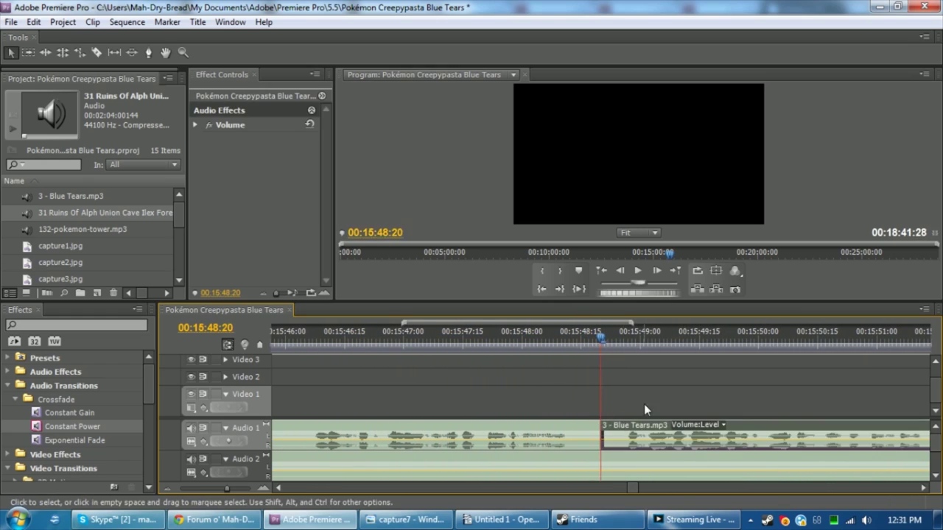
click(648, 405)
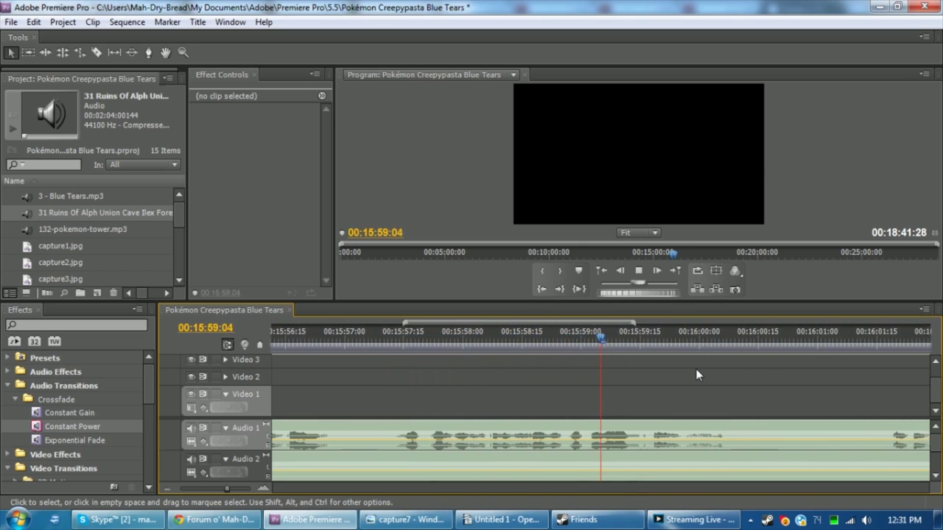
Cut the pause after 00:16:00:21 out of the Audio 1 narration, close the gap and resume playback
key(c)
key(space)
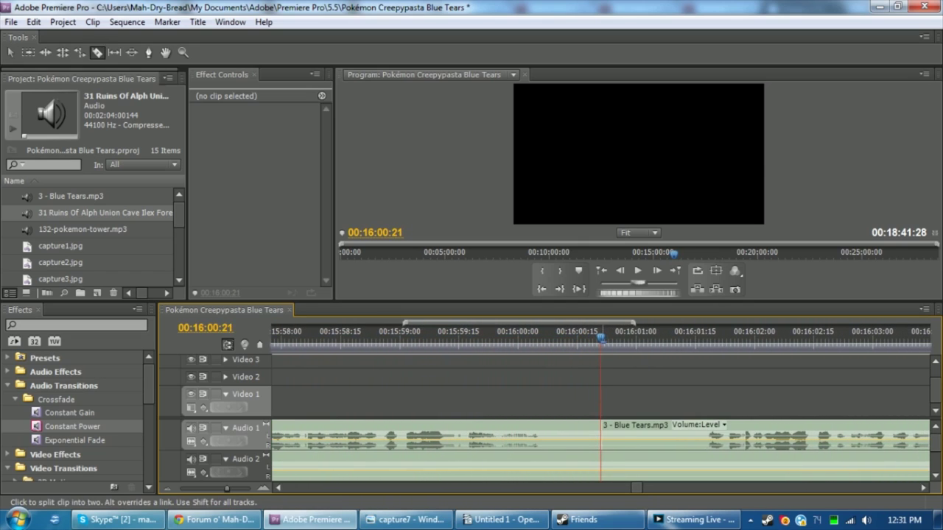
click(684, 435)
key(v)
drag(715, 433, 636, 433)
click(648, 407)
key(space)
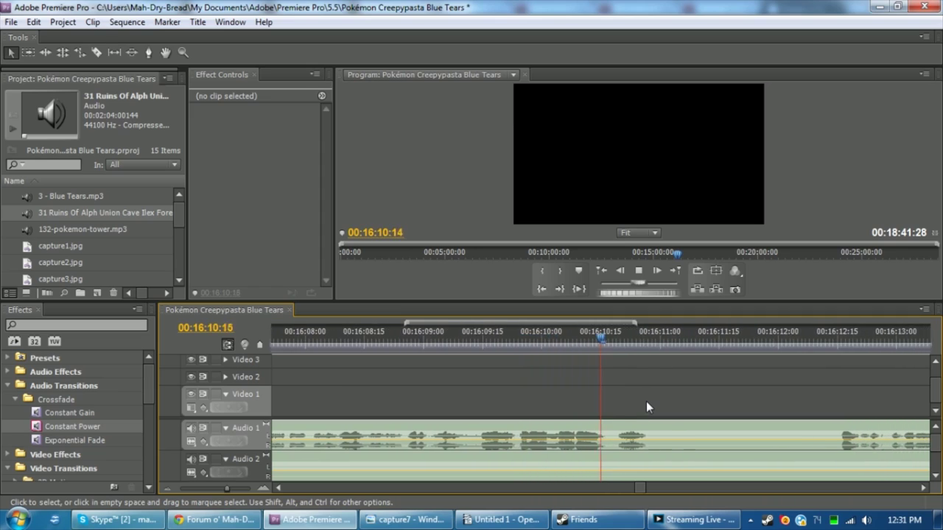
Split the Audio 1 narration at 00:16:11:13, trim away the silence after it, close the gap and play on
key(c)
key(space)
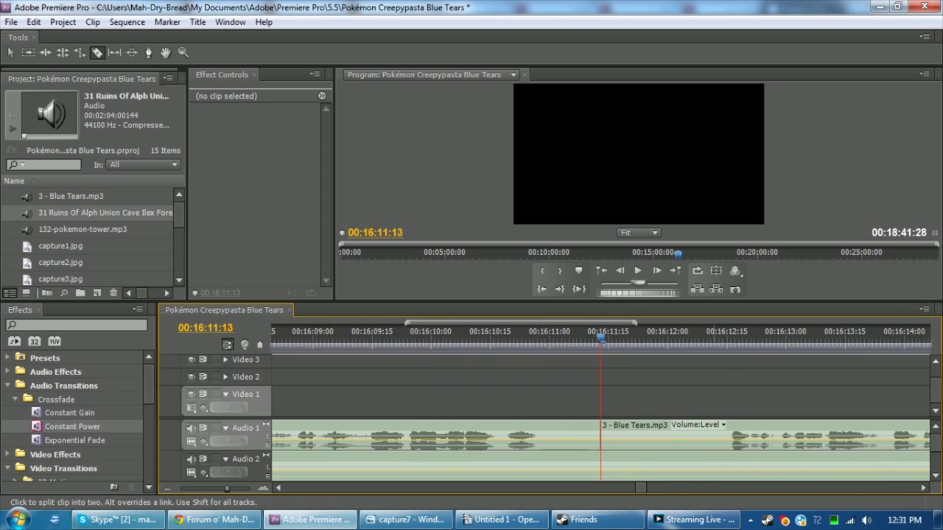
key(v)
click(733, 440)
drag(723, 438, 722, 438)
click(651, 400)
key(space)
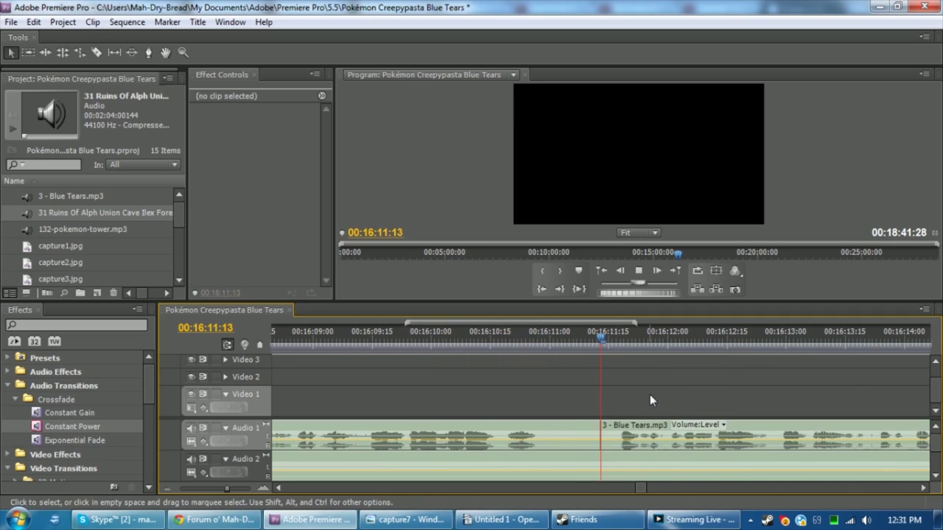
Lengthen the pause after the 00:16:11:13 cut by 10 frames, keep the clips joined and replay the passage
key(space)
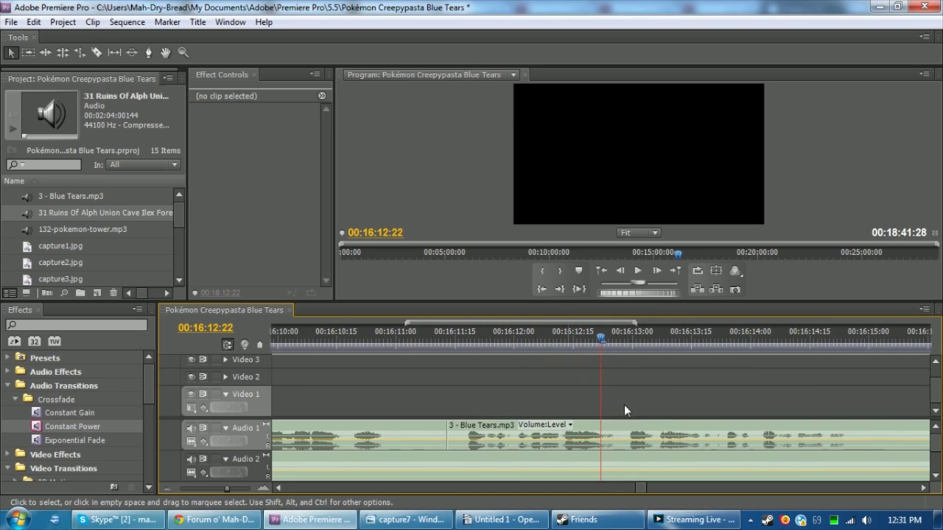
drag(470, 425, 488, 439)
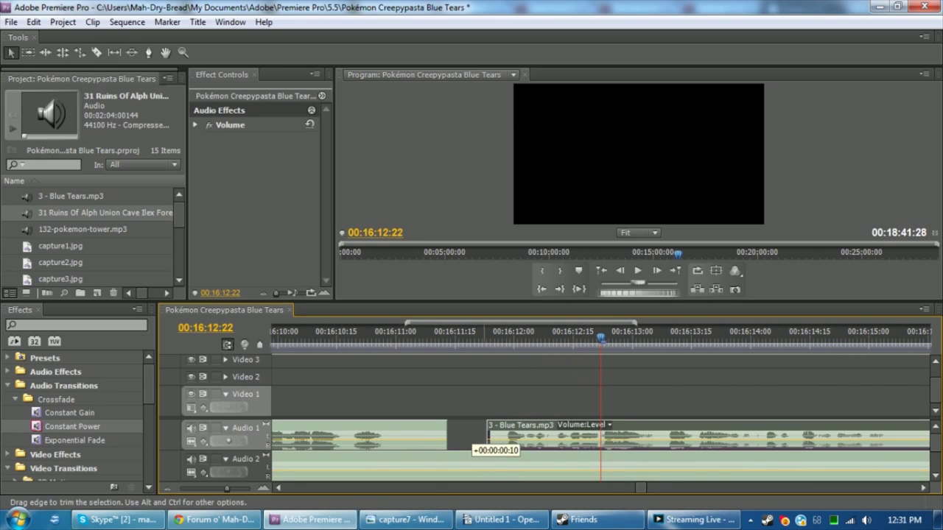
drag(453, 424, 451, 424)
drag(319, 341, 298, 341)
key(space)
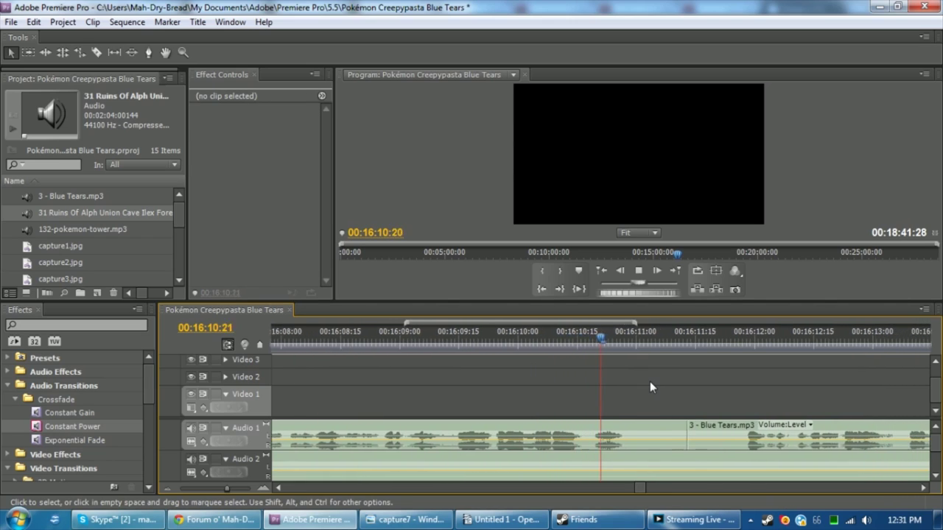
Shorten the pause after the 00:16:11:13 cut by 6 frames, rejoin the clips and replay the transition
key(space)
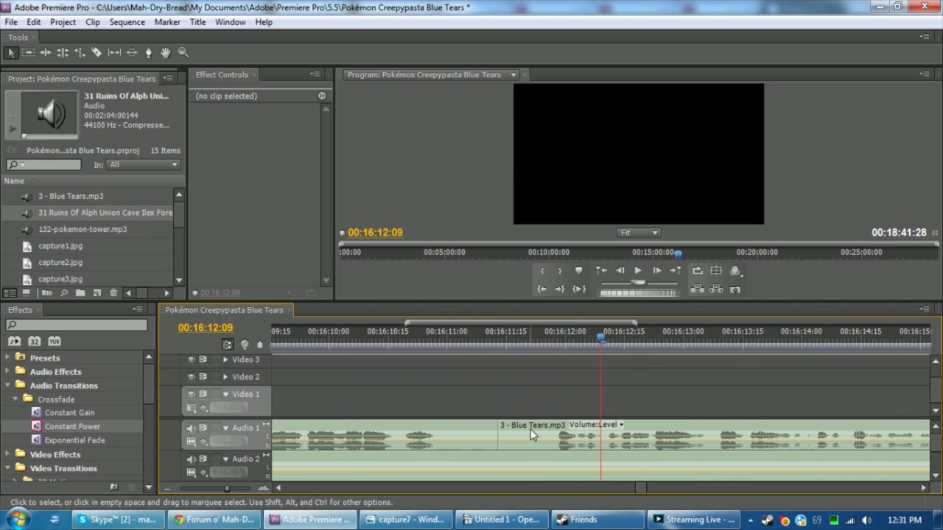
drag(500, 435, 524, 434)
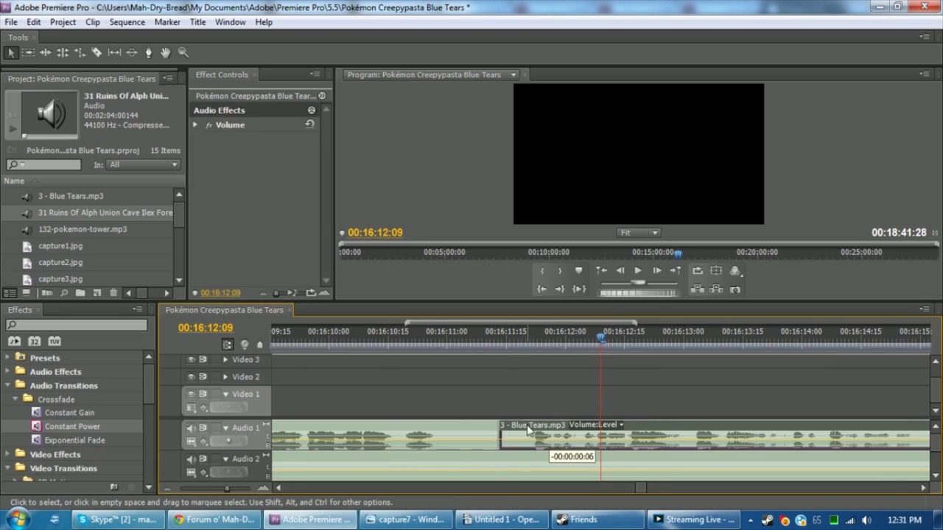
click(402, 338)
key(space)
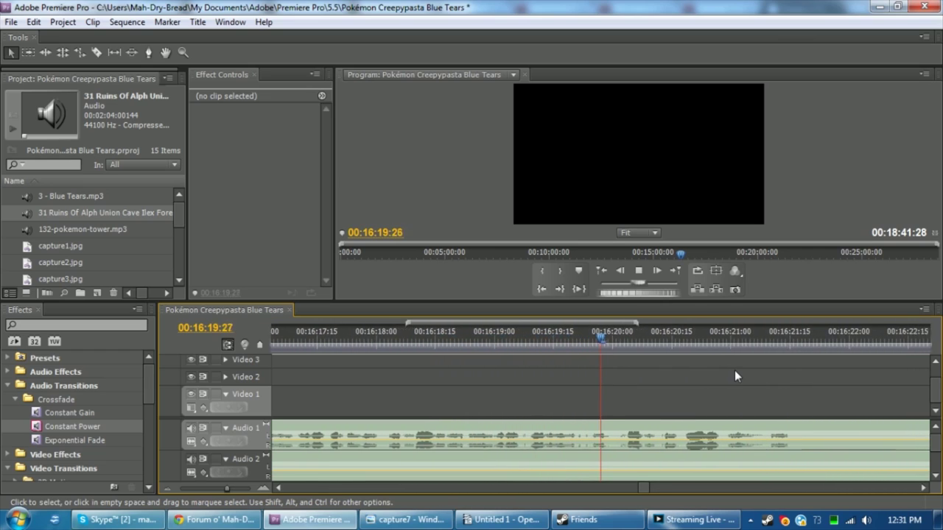
Cut the silence after 00:16:21:24 from the Audio 1 narration, pull the following speech back and resume playback
key(c)
key(space)
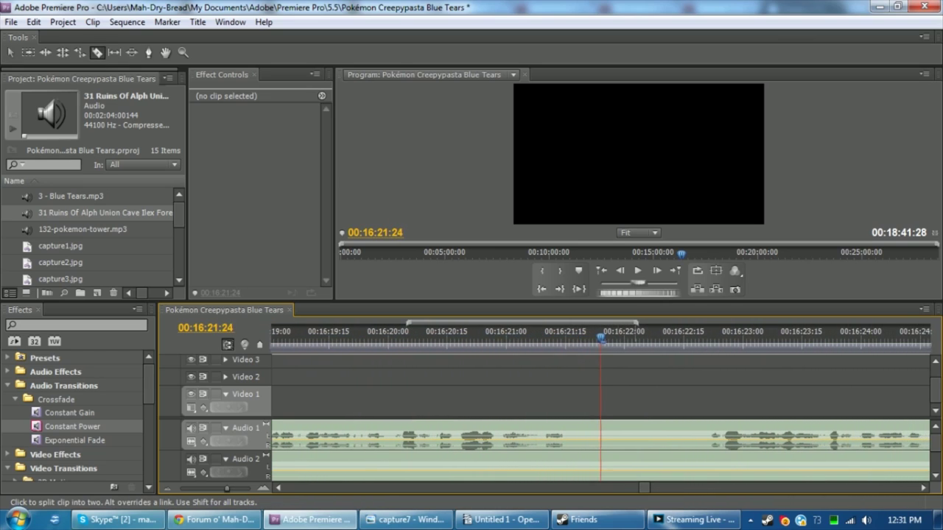
click(601, 436)
key(v)
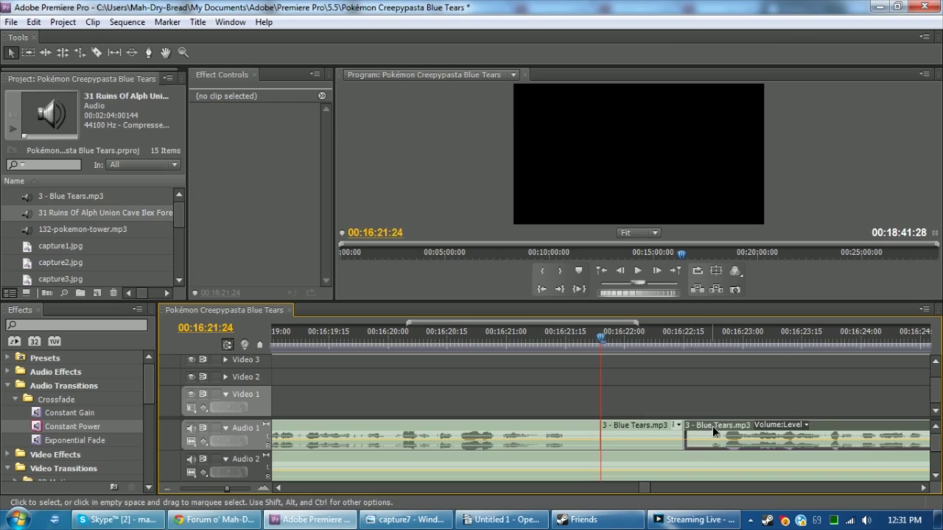
click(707, 438)
click(648, 398)
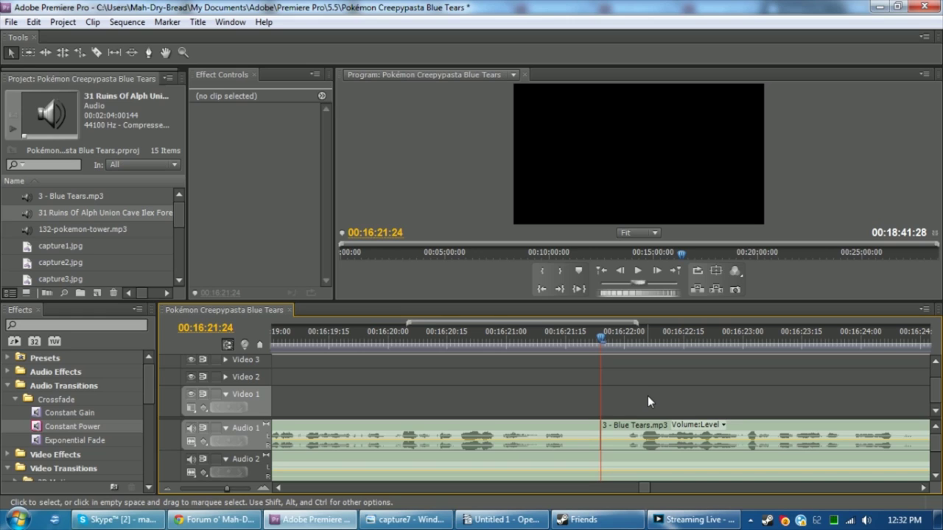
key(space)
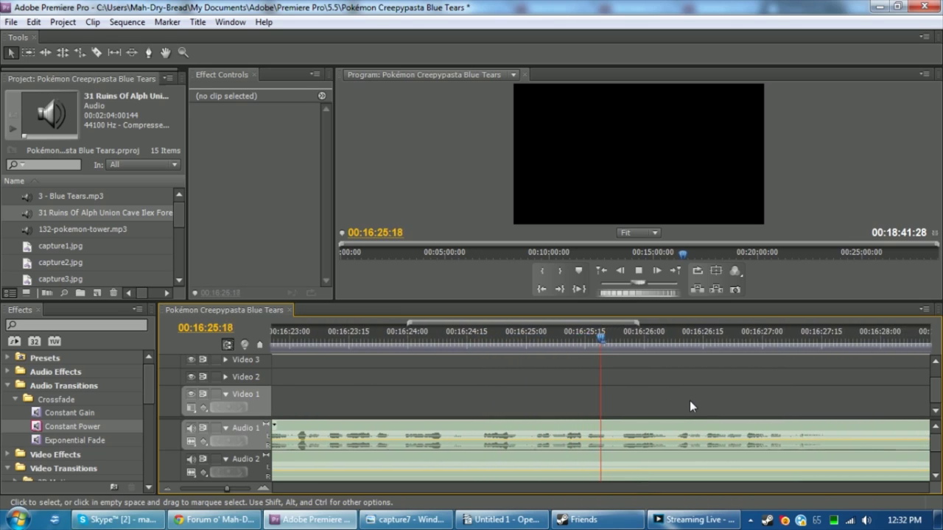
Listen on to the pause at 00:16:32:00, cut it out of the Audio 1 narration, close the gap and resume playback
key(c)
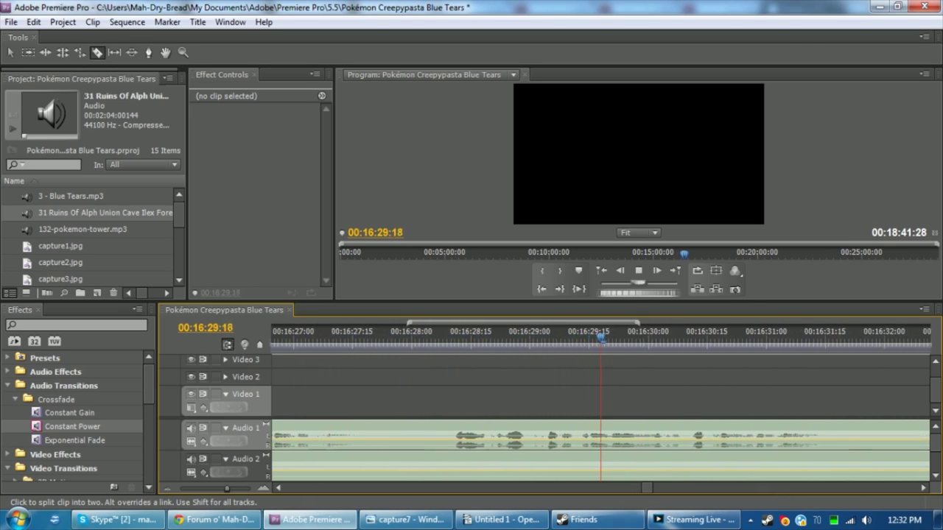
key(space)
click(601, 438)
click(720, 435)
key(v)
drag(742, 432, 625, 434)
click(686, 391)
key(space)
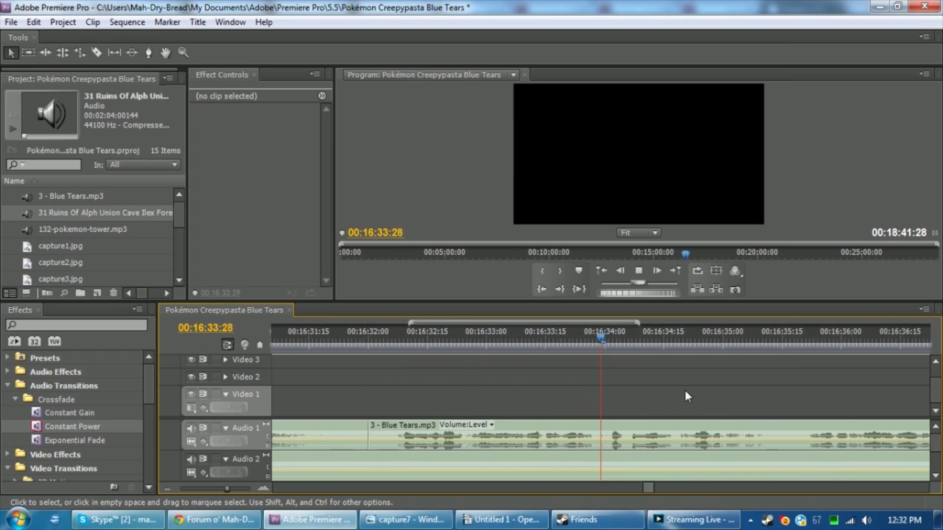
Play the remaining Final Thoughts narration through to the end of the Audio 1 clip and stop there
key(space)
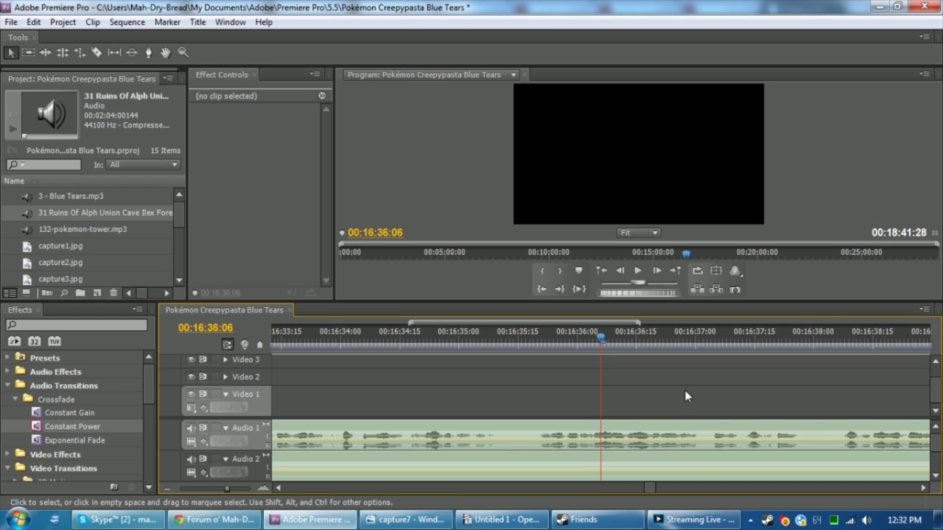
key(space)
key(p)
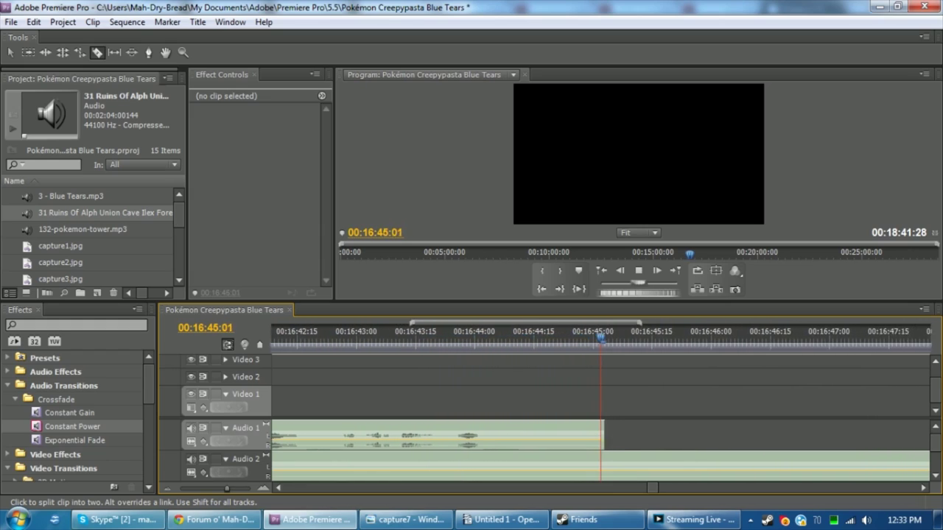
click(638, 270)
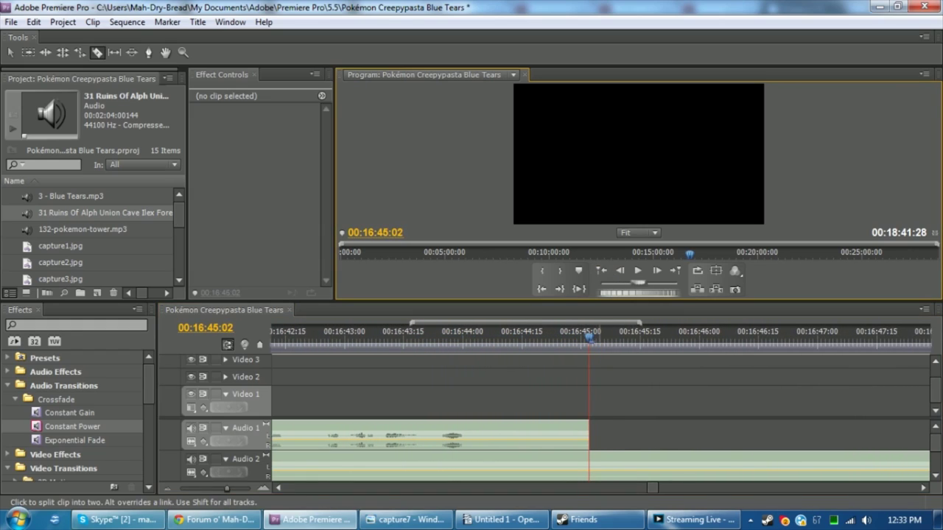
Cut the Audio 2 background music at 00:16:45:15, delete everything after the cut including the following music clip, and save the project
drag(627, 336, 644, 337)
click(641, 465)
key(v)
click(680, 464)
key(Delete)
drag(220, 489, 207, 491)
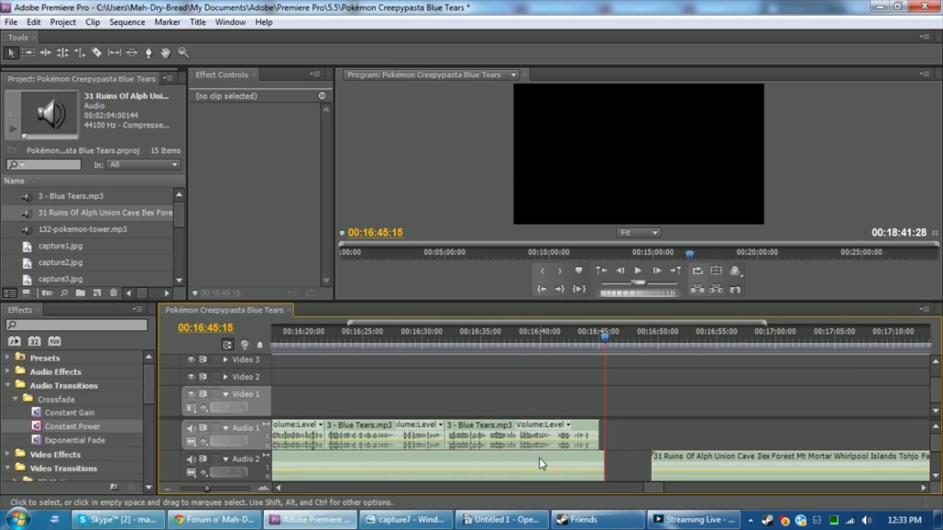
click(695, 465)
key(ctrl+s)
key(Delete)
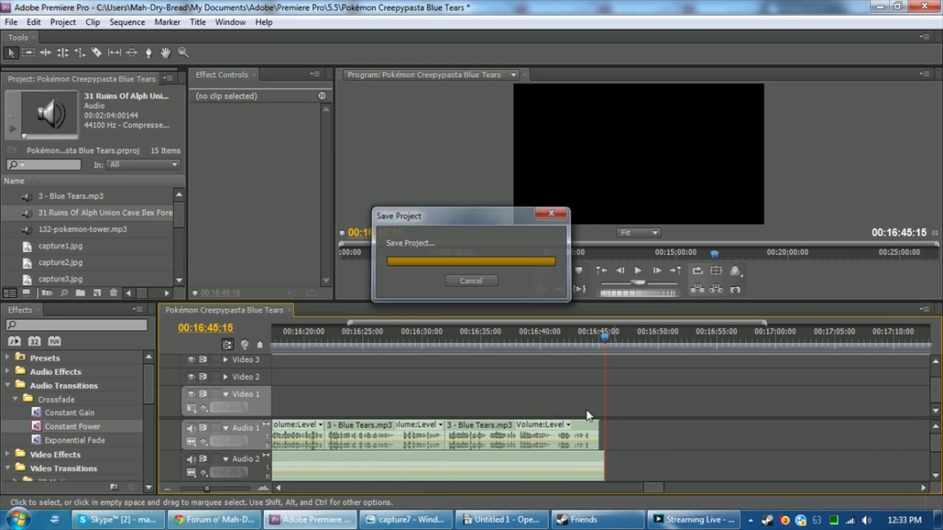
Extend the Title 03 clip on Video 1 to the end of the background music at 00:16:45:15
drag(207, 490, 195, 490)
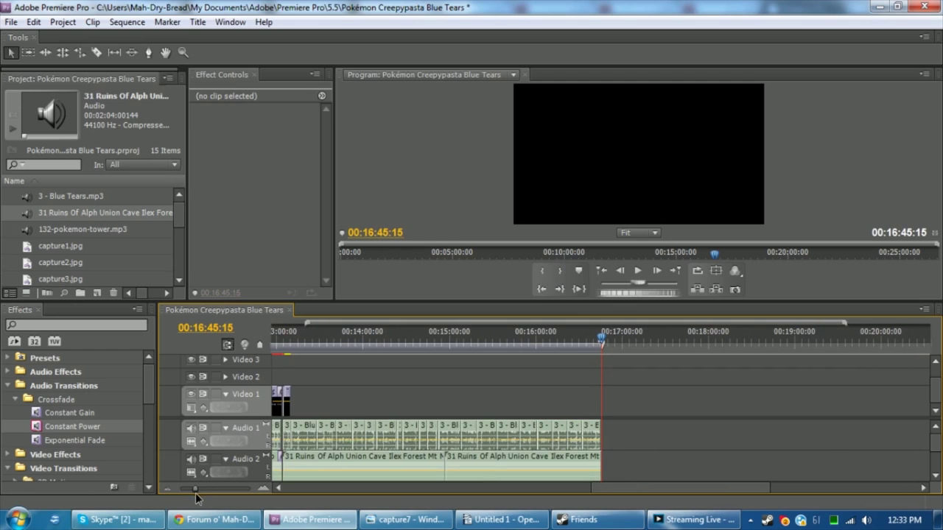
drag(296, 398, 603, 402)
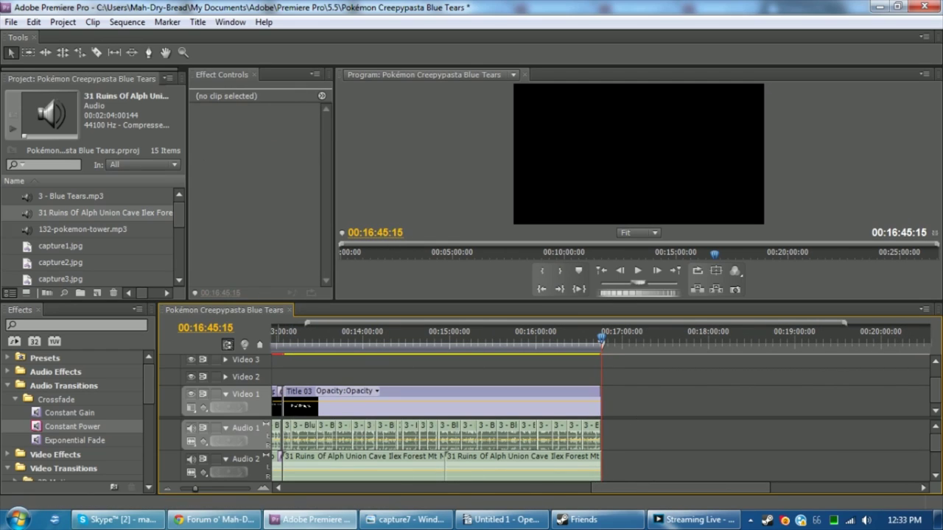
Fade out the end of the Audio 2 music with a 00:00:04:15 Constant Power transition and match Title 03's closing Cross Dissolve to its length
drag(202, 488, 212, 489)
click(43, 429)
drag(42, 429, 488, 457)
click(578, 465)
click(642, 459)
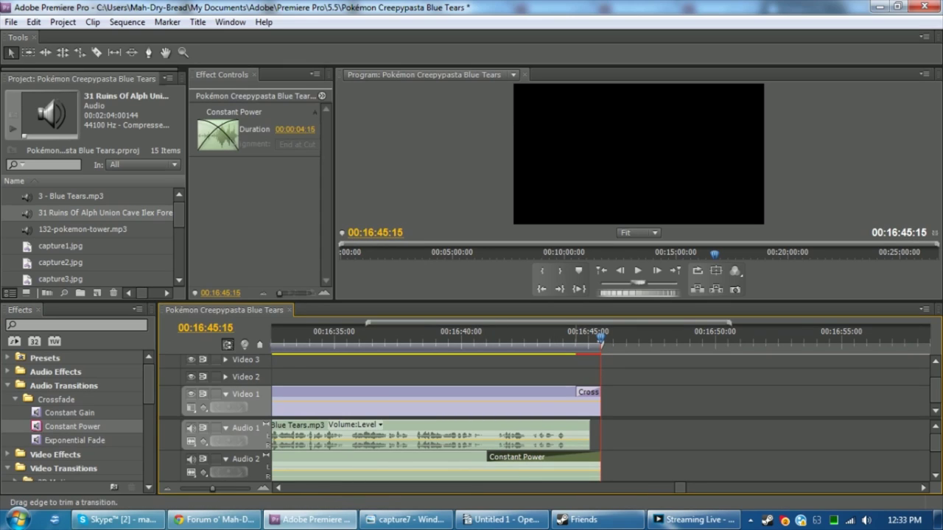
drag(577, 393, 487, 398)
Save the project and play the ending from 00:16:38:04 to check the music and title fade-outs
click(497, 357)
click(415, 352)
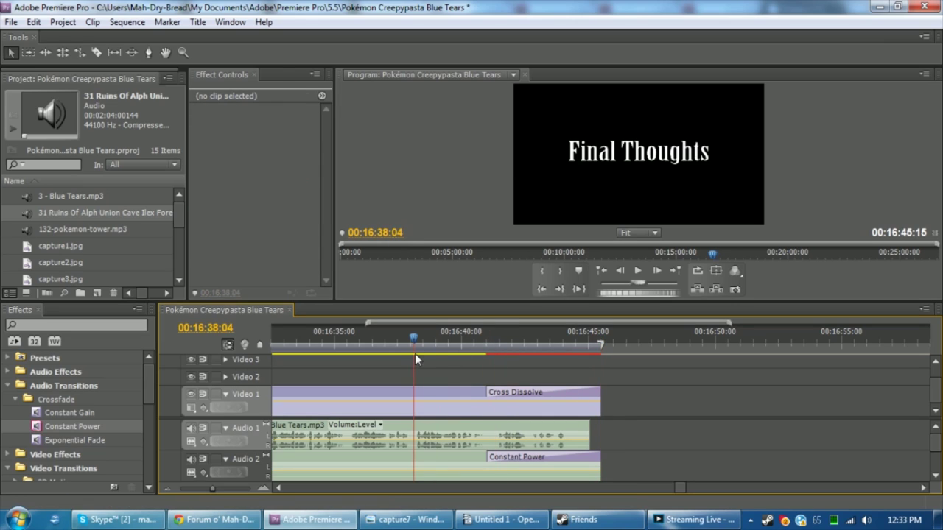
key(ctrl+s)
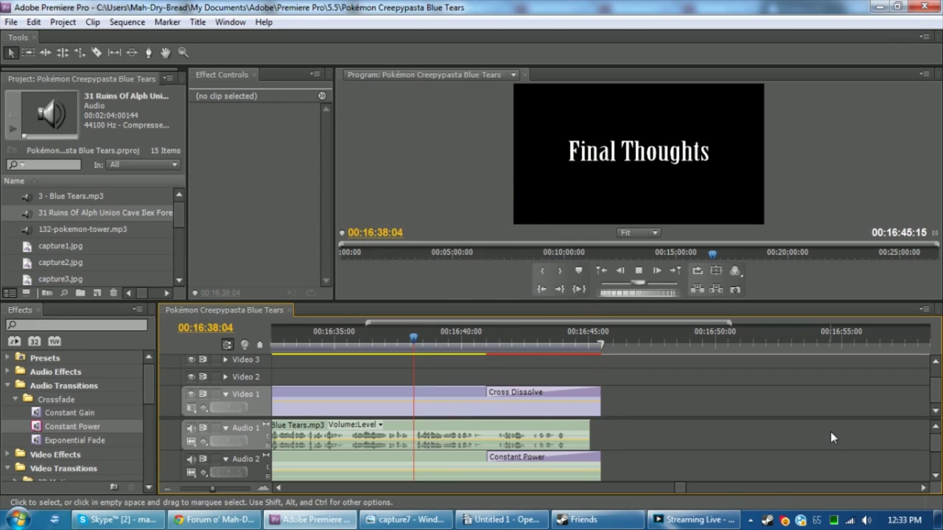
key(space)
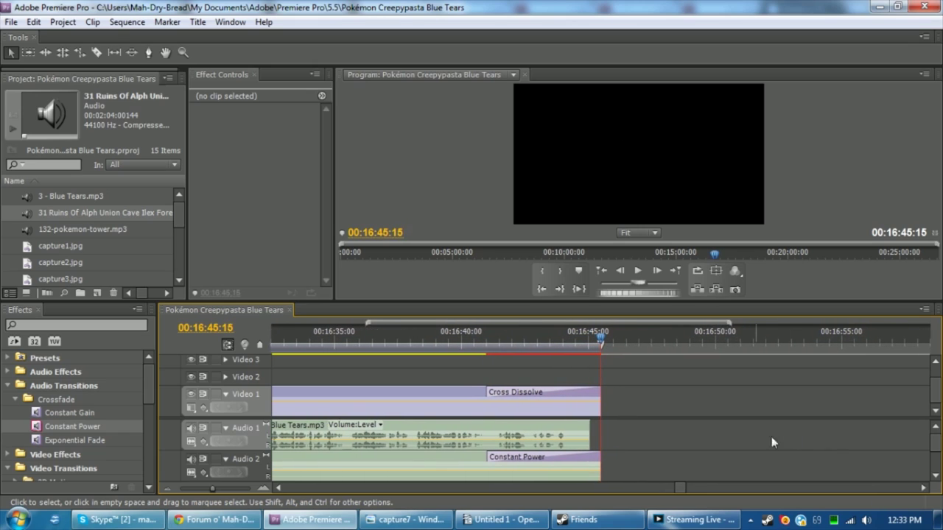
Fit the whole sequence in the timeline, save the project and move the playhead to 00:05:57:05
key(backslash)
click(431, 343)
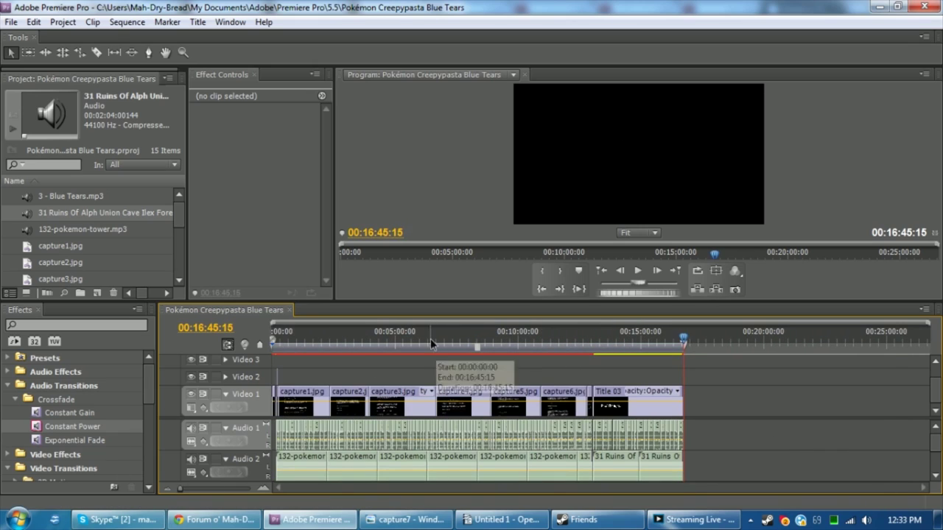
key(ctrl+s)
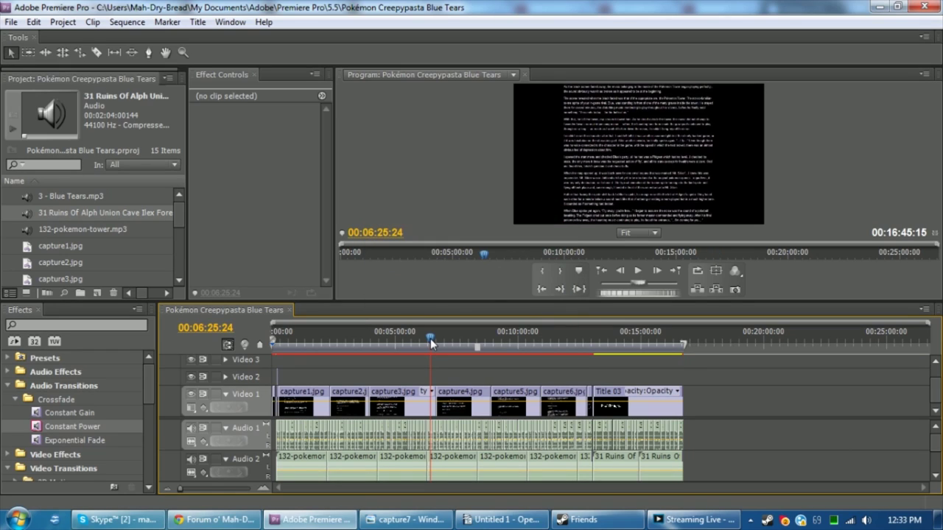
drag(450, 341, 405, 278)
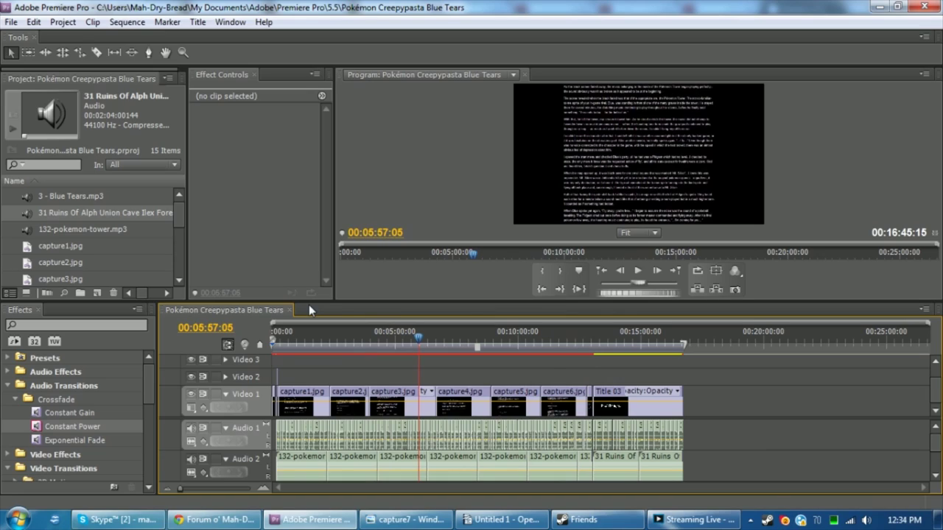
Review the sequence's H.264 export settings, queue Pokémon Creepypasta Blue Tears.mp4 in Adobe Media Encoder and return to Premiere Pro
key(ctrl+m)
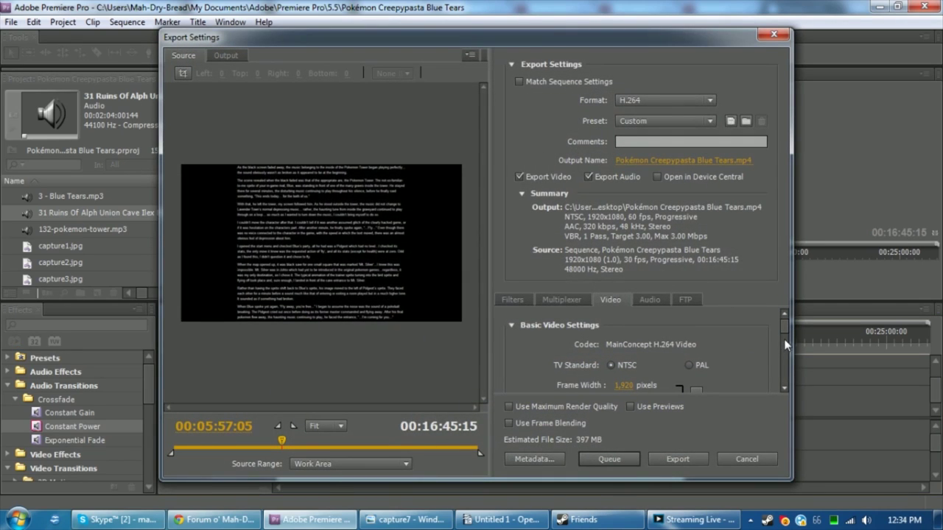
drag(789, 328, 773, 374)
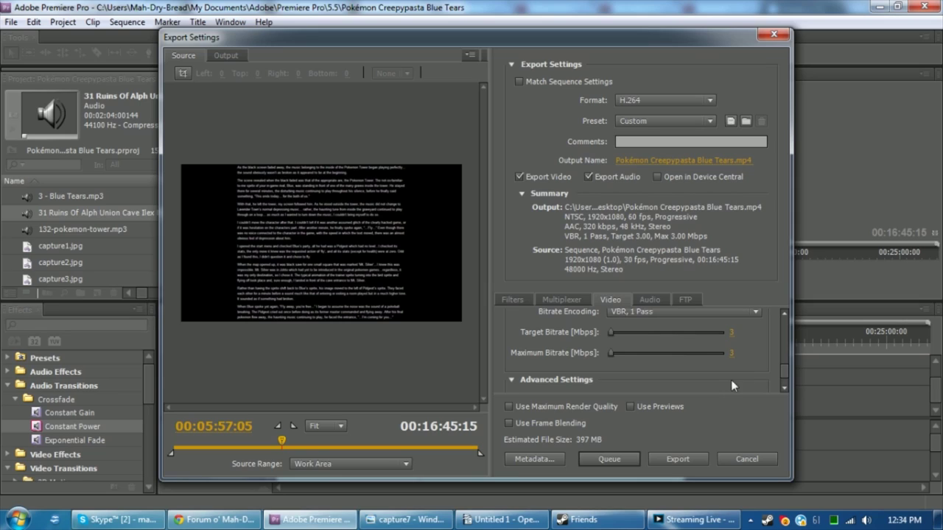
drag(781, 374, 778, 323)
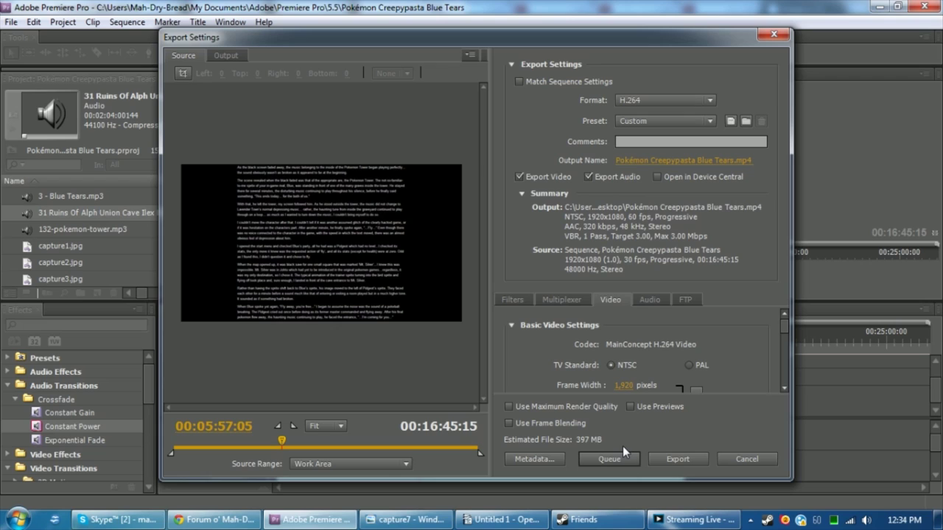
click(611, 460)
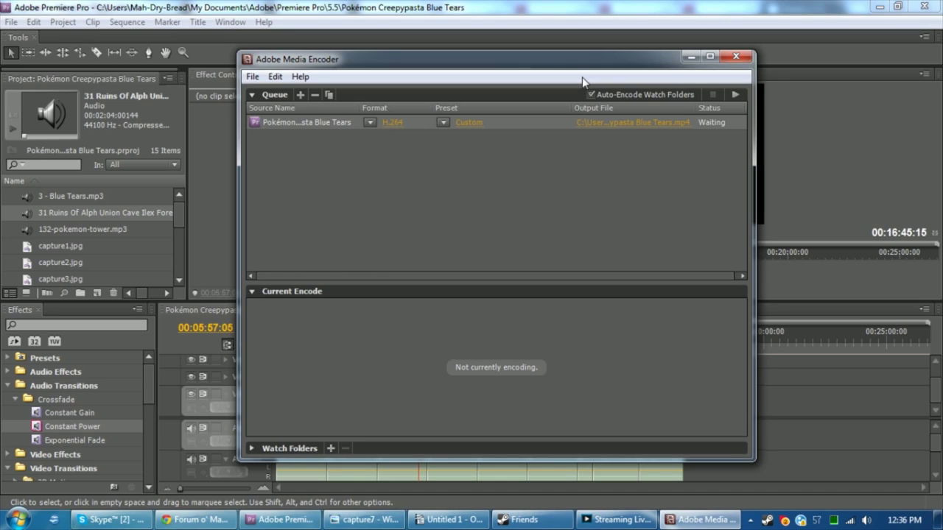
click(483, 6)
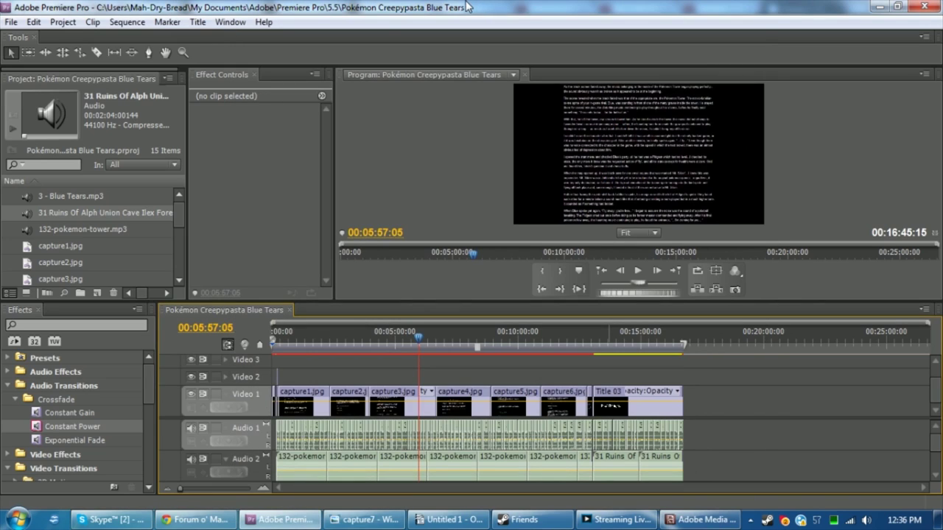